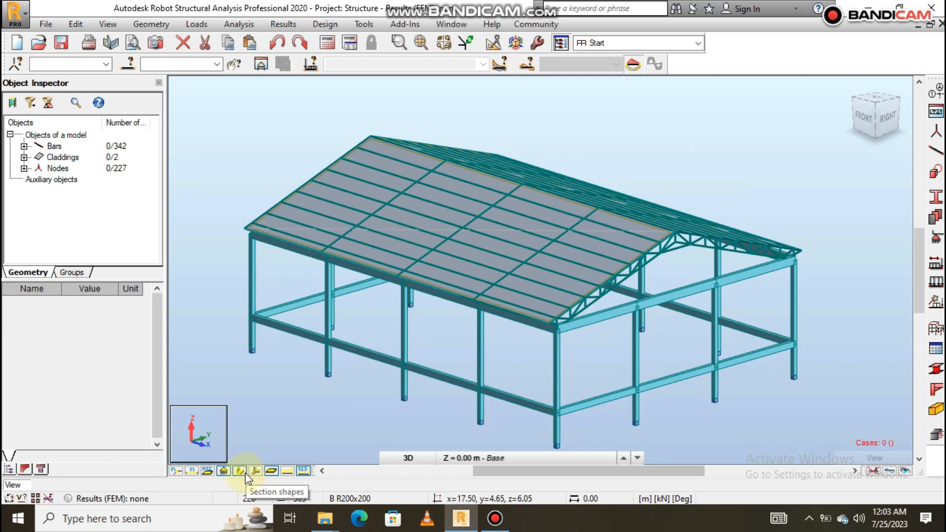
# - Hide the support symbols in the 3D view of the structure
pyautogui.click(224, 471)
pyautogui.scroll(-2, 615, 218)
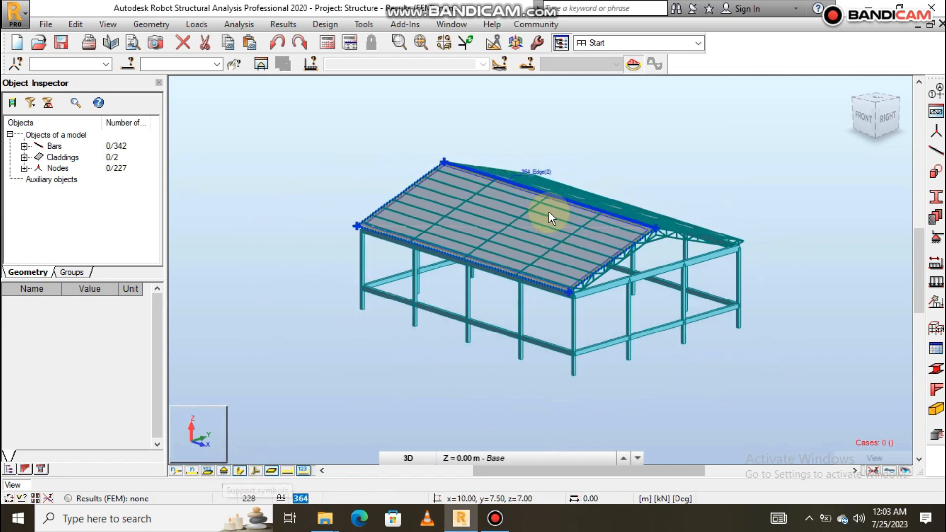
pyautogui.scroll(-1, 546, 230)
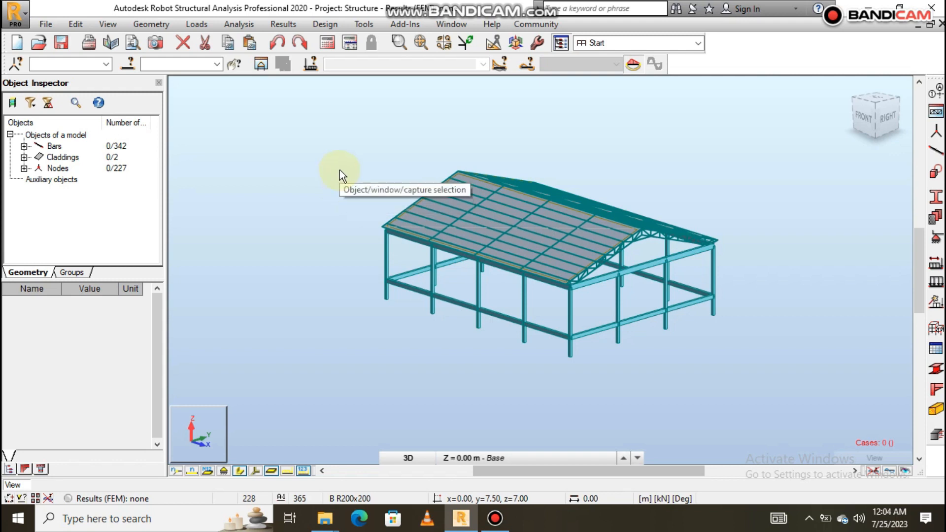
pyautogui.scroll(1, 560, 197)
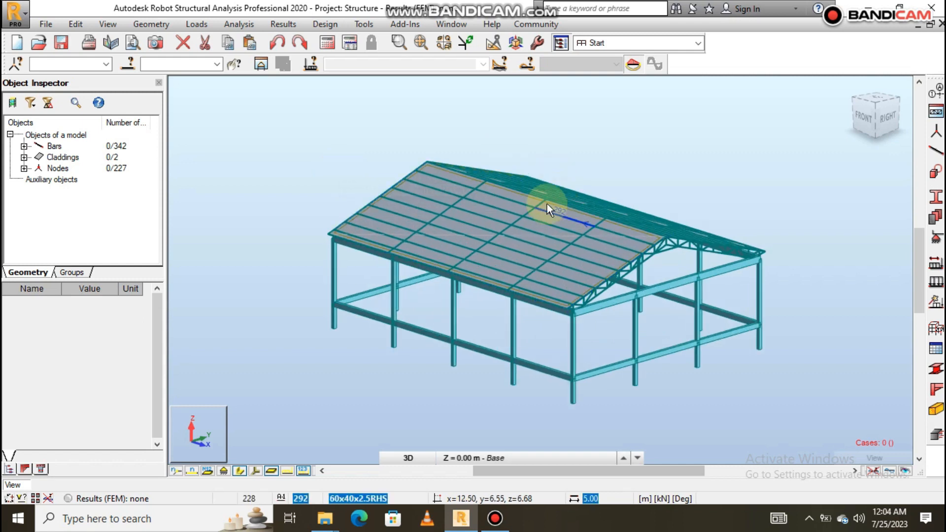
# - Open the load type definitions and add the dead load case DL1
pyautogui.click(199, 23)
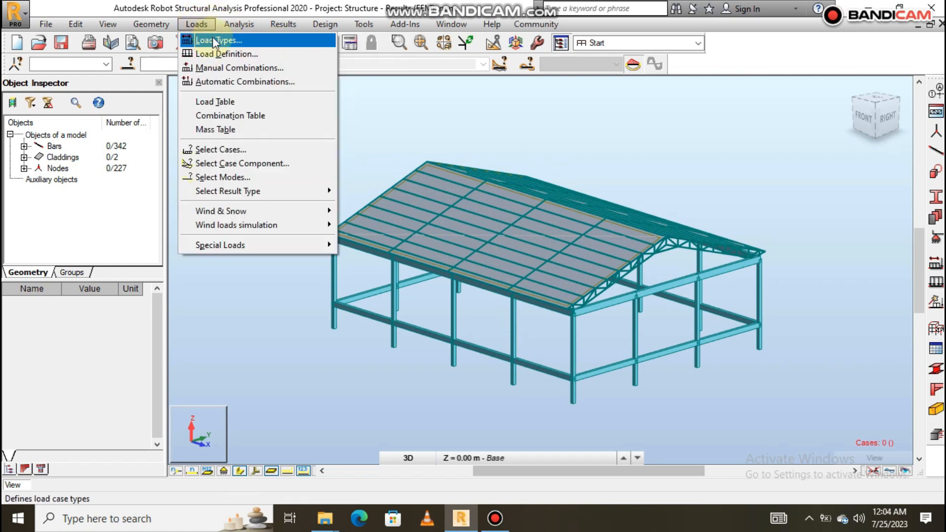
pyautogui.click(213, 40)
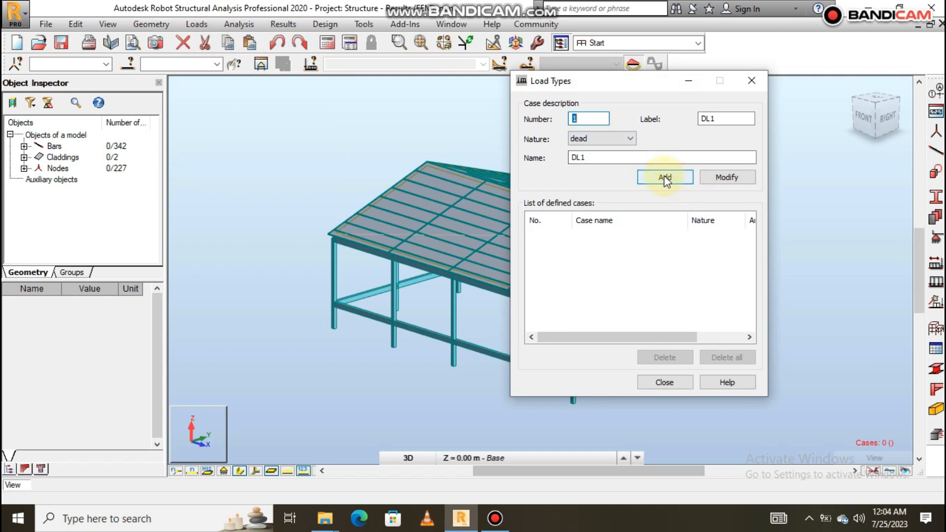
pyautogui.click(665, 177)
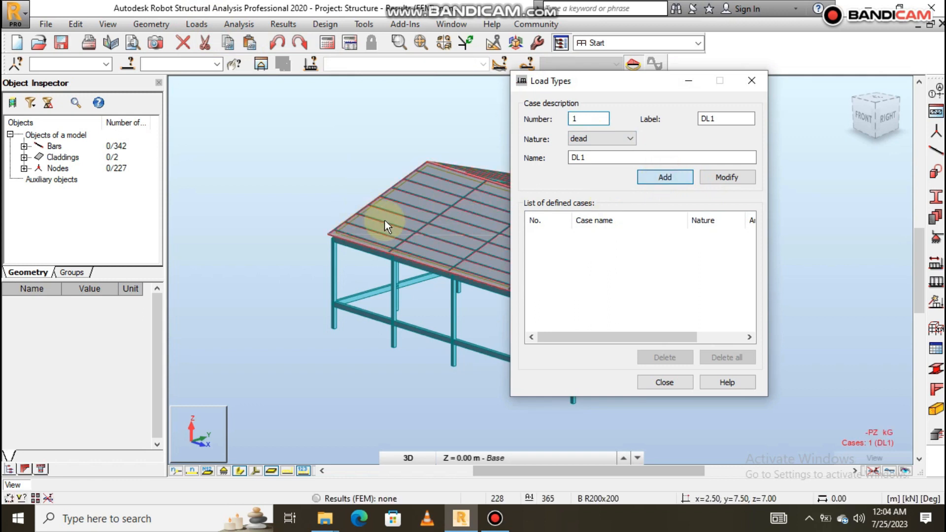
# - Add a second dead load case with both its name and label set to "Roof dead loads"
pyautogui.scroll(-3, 290, 217)
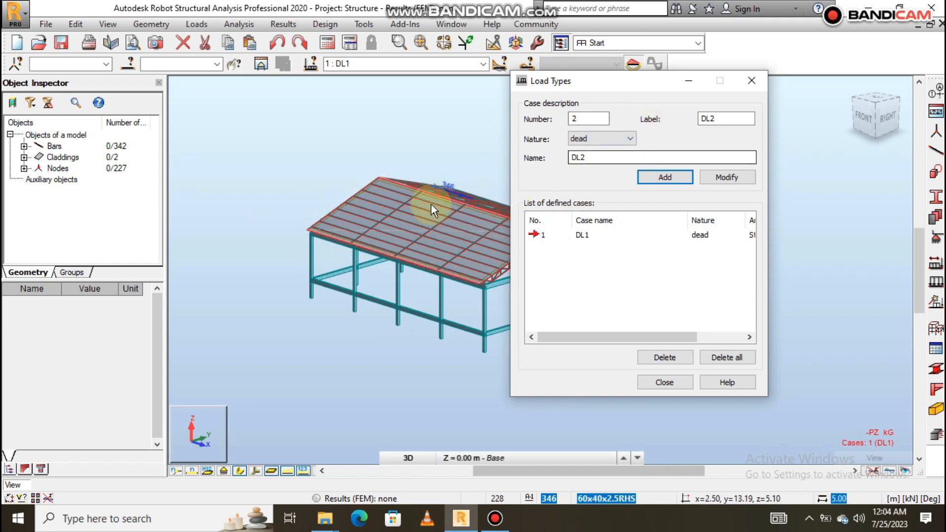
pyautogui.moveTo(594, 160); pyautogui.dragTo(565, 163)
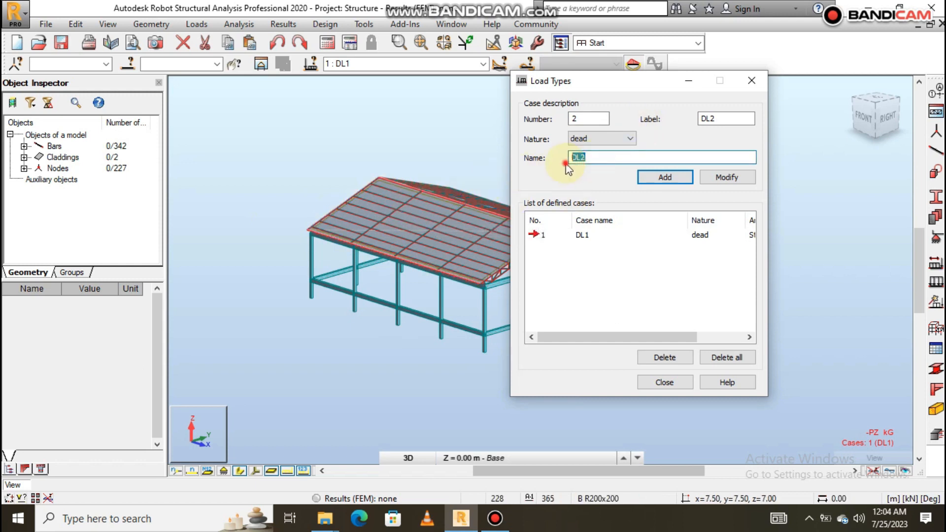
pyautogui.write('Roof dead loads')
pyautogui.moveTo(635, 157); pyautogui.dragTo(571, 162)
pyautogui.hotkey('ctrl', 'c')
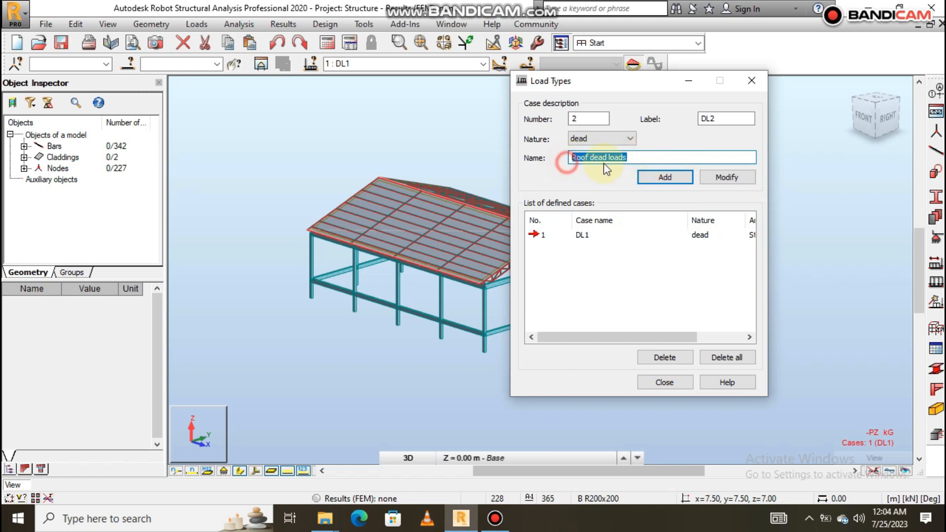
pyautogui.moveTo(729, 114); pyautogui.dragTo(688, 113)
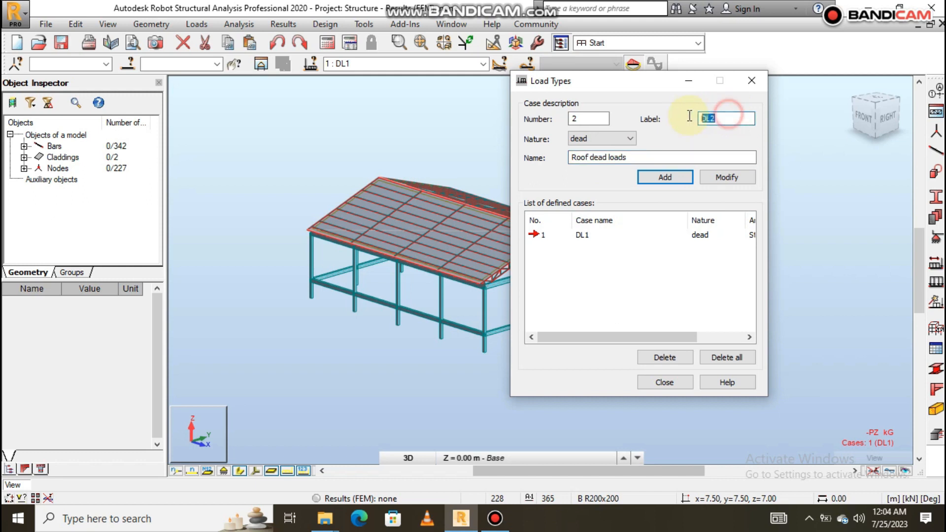
pyautogui.hotkey('ctrl', 'v')
pyautogui.click(665, 179)
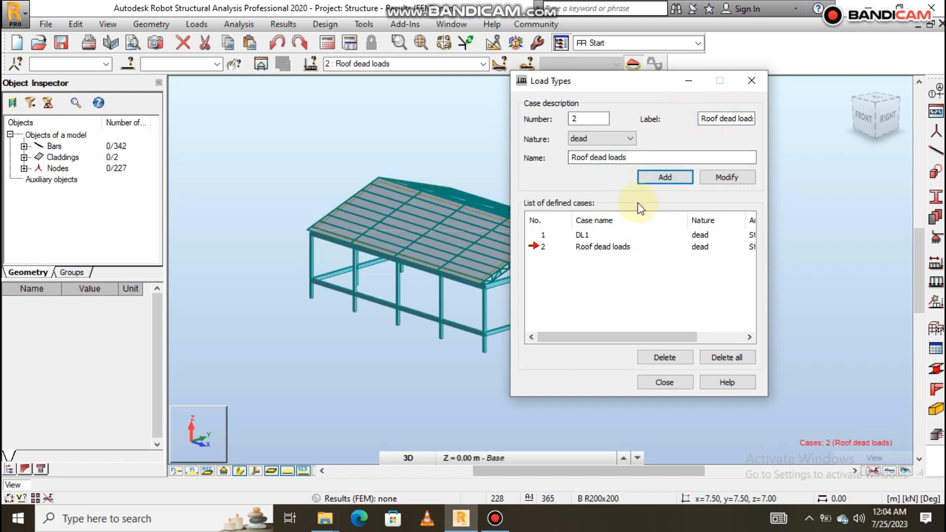
# - Set the load nature to live and change the case name to "Roof live loads"
pyautogui.click(629, 139)
pyautogui.click(598, 161)
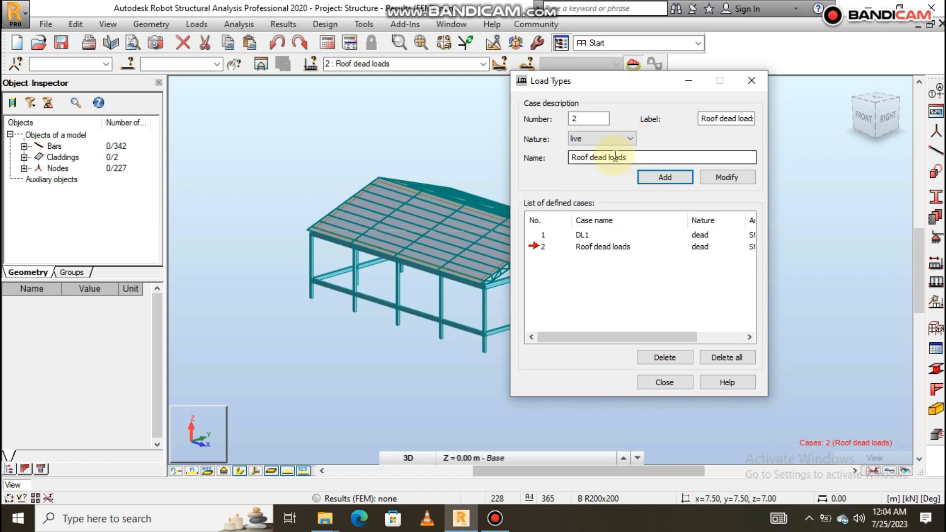
pyautogui.click(642, 158)
pyautogui.press('BackSpace')
pyautogui.press('BackSpace')
pyautogui.press('BackSpace')
pyautogui.press('BackSpace')
pyautogui.press('BackSpace')
pyautogui.press('BackSpace')
pyautogui.press('BackSpace')
pyautogui.press('BackSpace')
pyautogui.press('BackSpace')
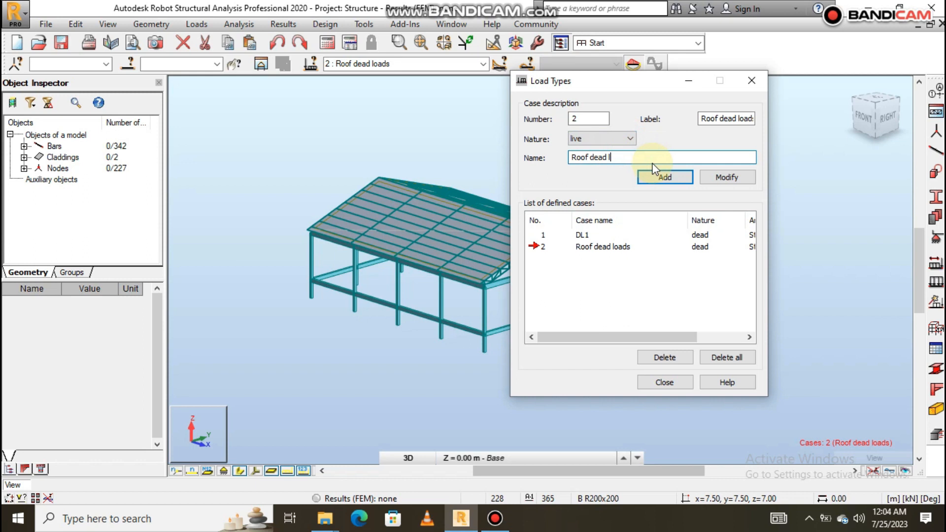
pyautogui.press('BackSpace')
pyautogui.write('live loads')
# - Copy the name "Roof live loads" into the case label, add the live load case and close the load types
pyautogui.moveTo(634, 156); pyautogui.dragTo(560, 155)
pyautogui.hotkey('ctrl', 'c')
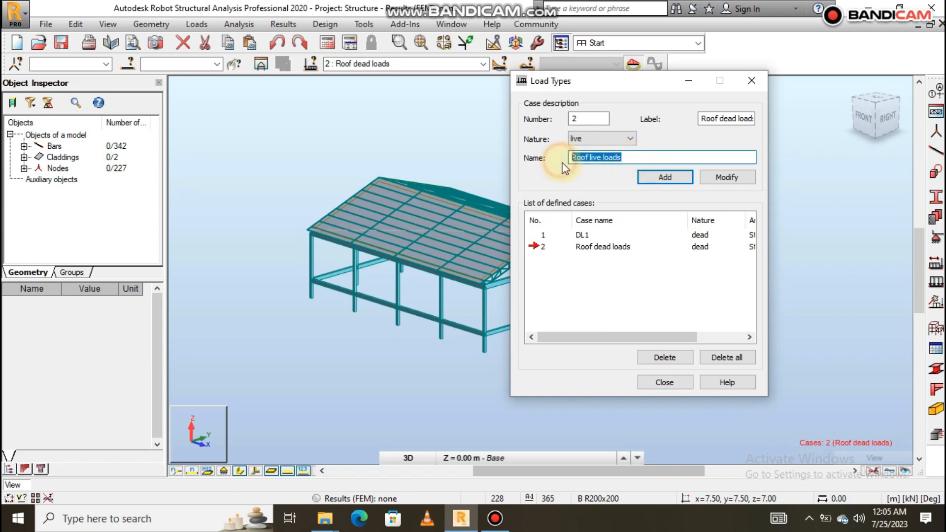
pyautogui.click(701, 118)
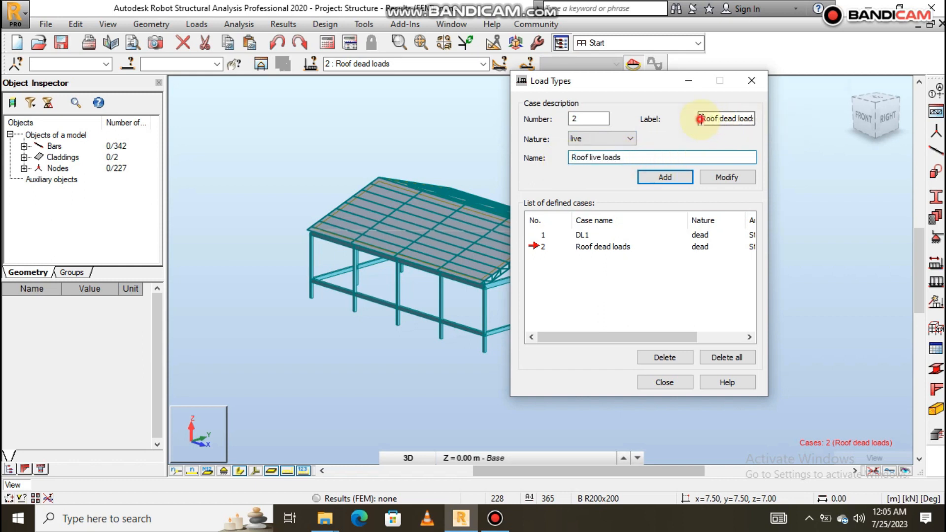
pyautogui.moveTo(700, 118); pyautogui.dragTo(779, 117)
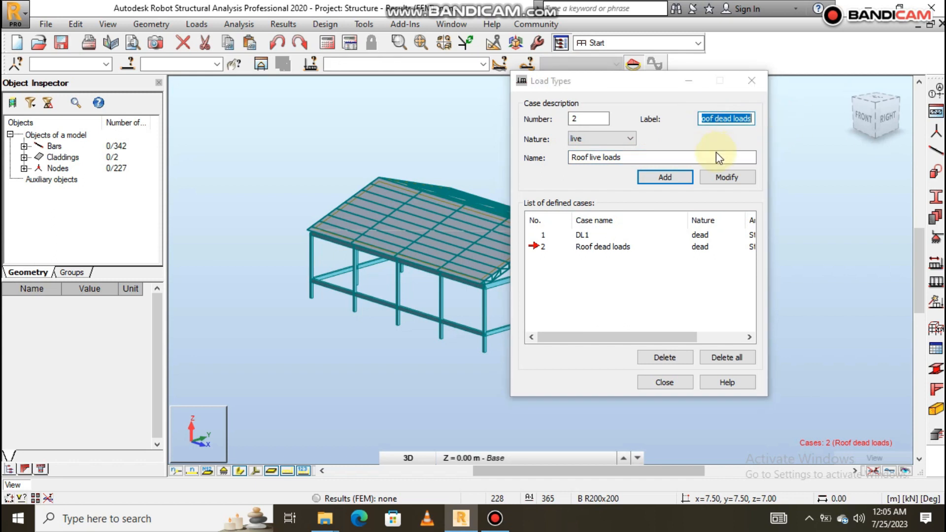
pyautogui.click(752, 119)
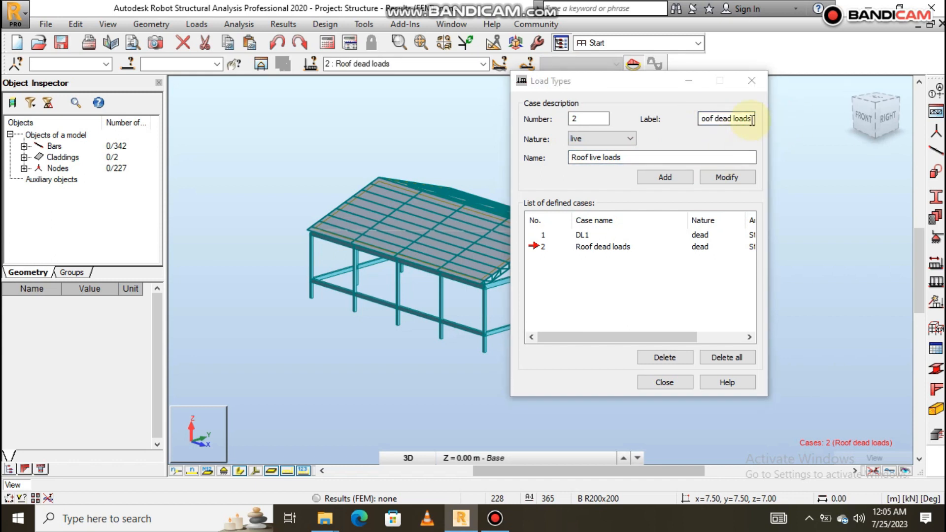
pyautogui.moveTo(753, 119); pyautogui.dragTo(685, 122)
pyautogui.write('v')
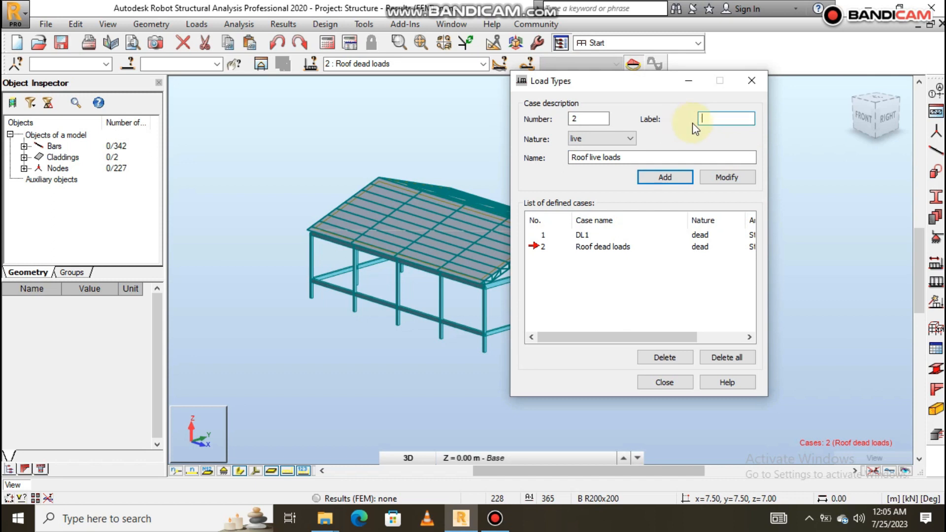
pyautogui.hotkey('ctrl', 'v')
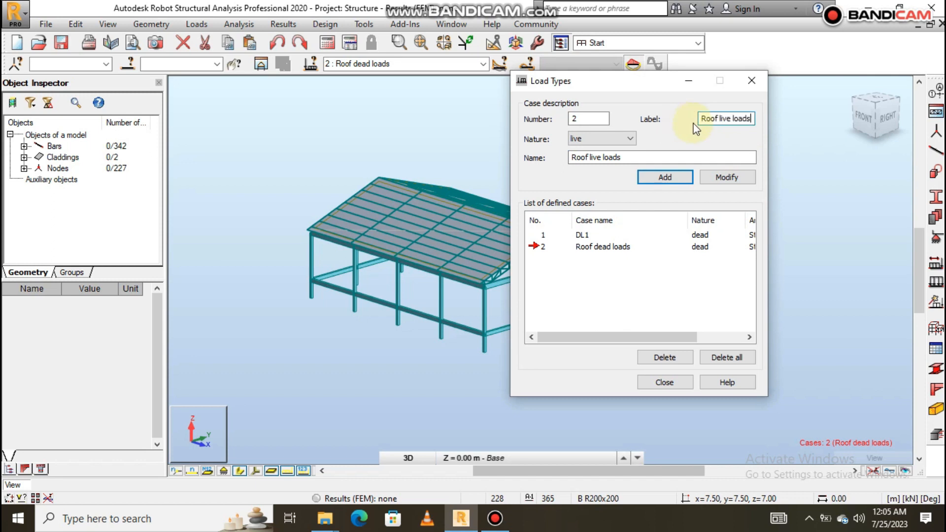
pyautogui.click(679, 179)
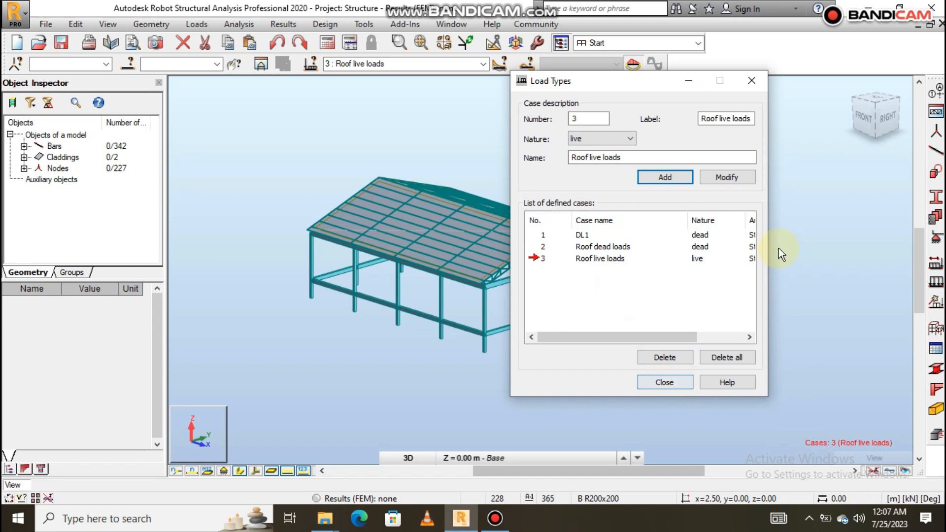
pyautogui.click(762, 82)
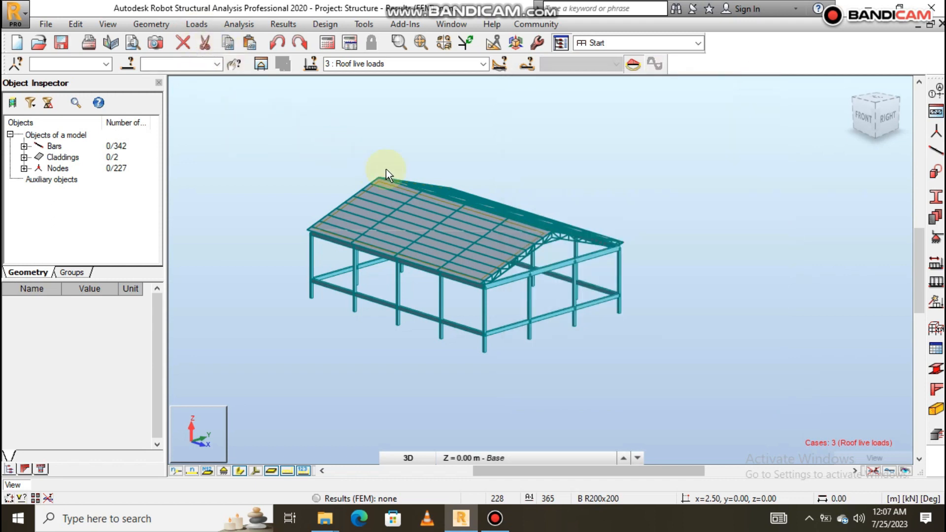
# - Open the wind loads simulation and set the wind velocity to 50 m/s
pyautogui.scroll(1, 366, 230)
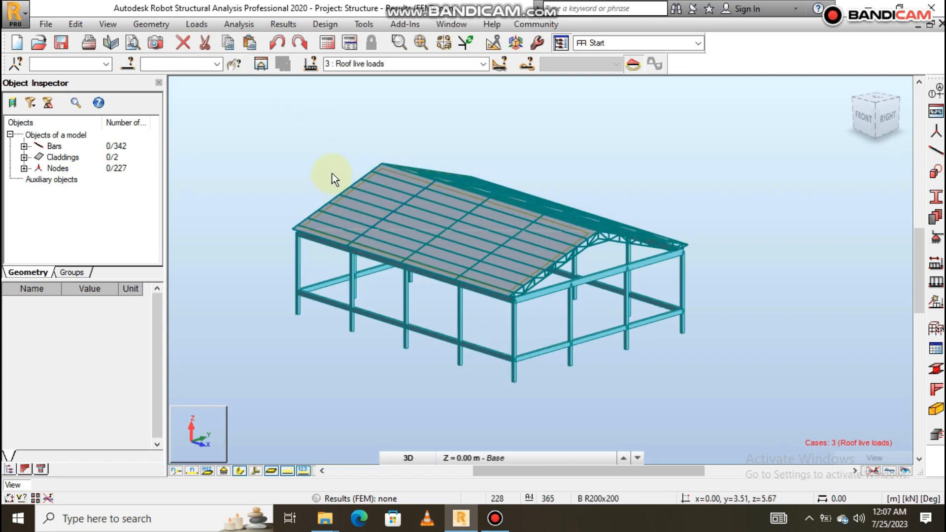
pyautogui.click(198, 24)
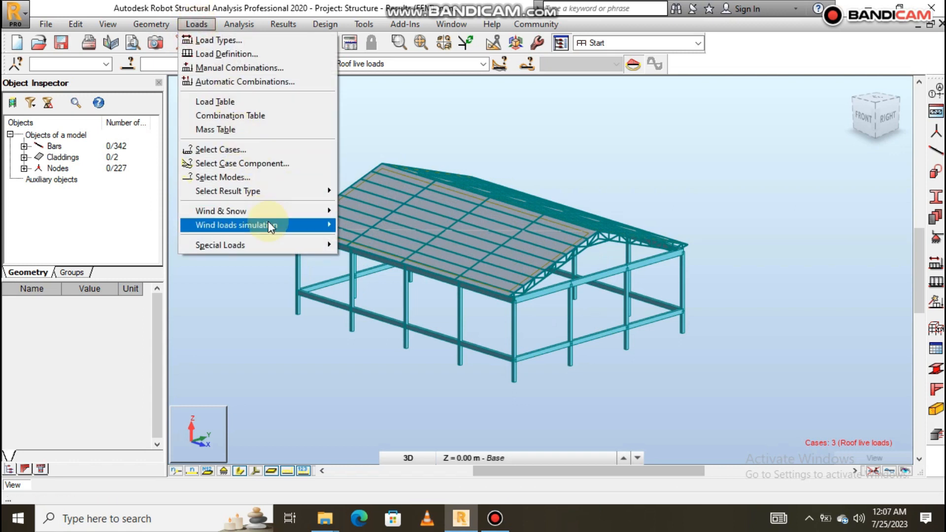
pyautogui.moveTo(268, 226)
pyautogui.click(365, 226)
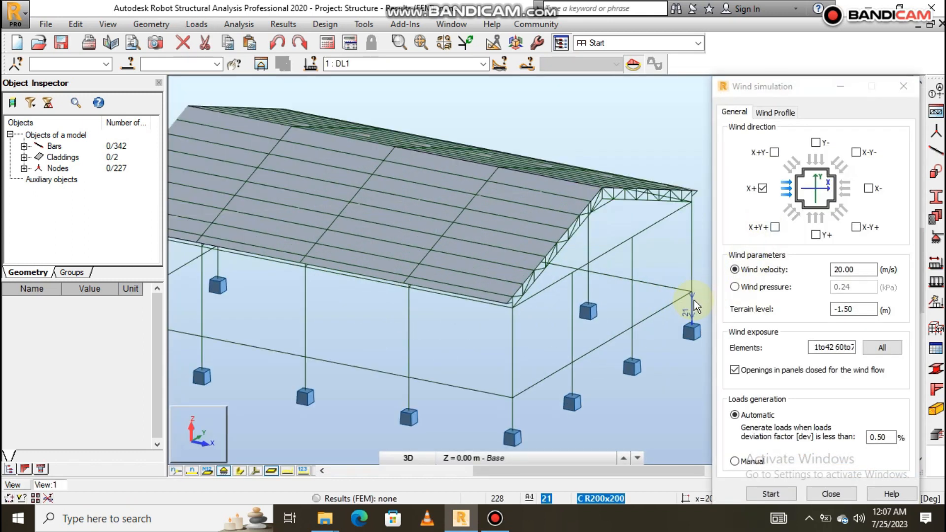
pyautogui.click(828, 283)
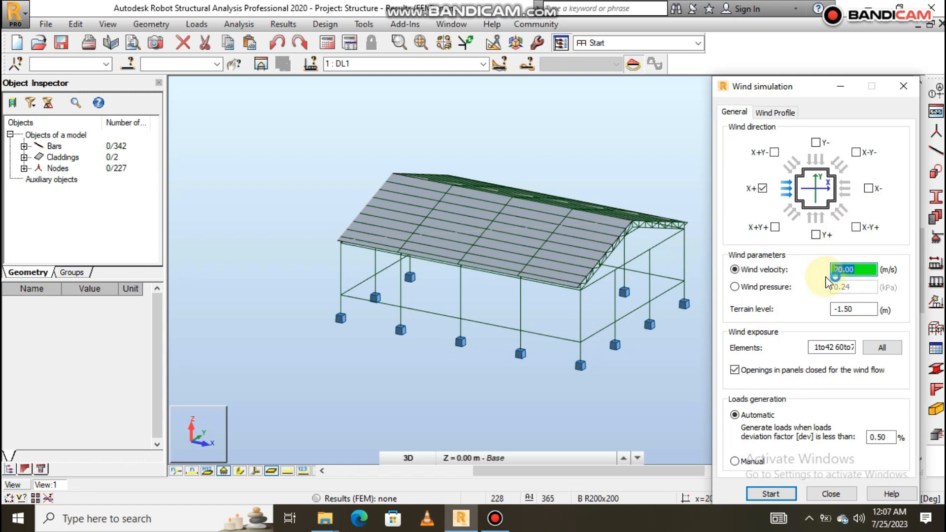
pyautogui.write('50')
pyautogui.click(865, 241)
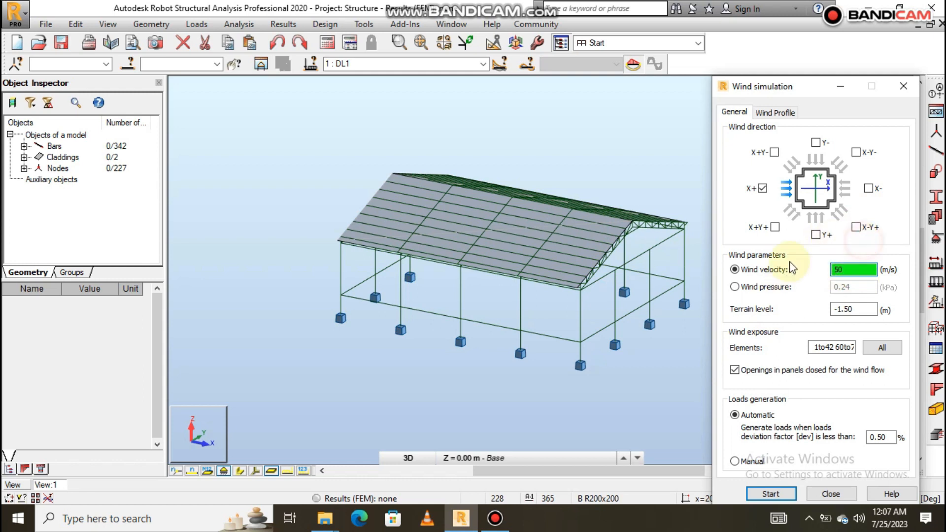
# - Enable the Y-, Y+ and X- wind directions in addition to X+ and run the wind simulation to generate the load cases
pyautogui.click(816, 143)
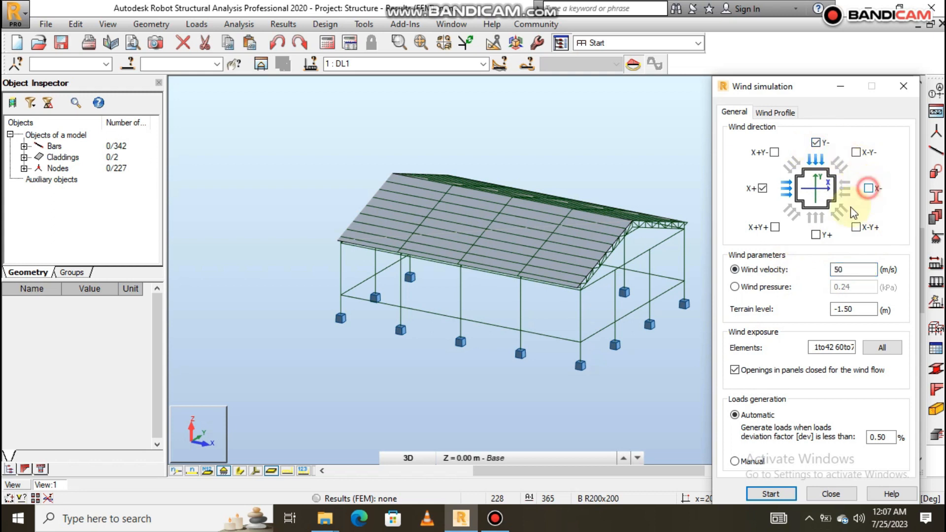
pyautogui.click(819, 234)
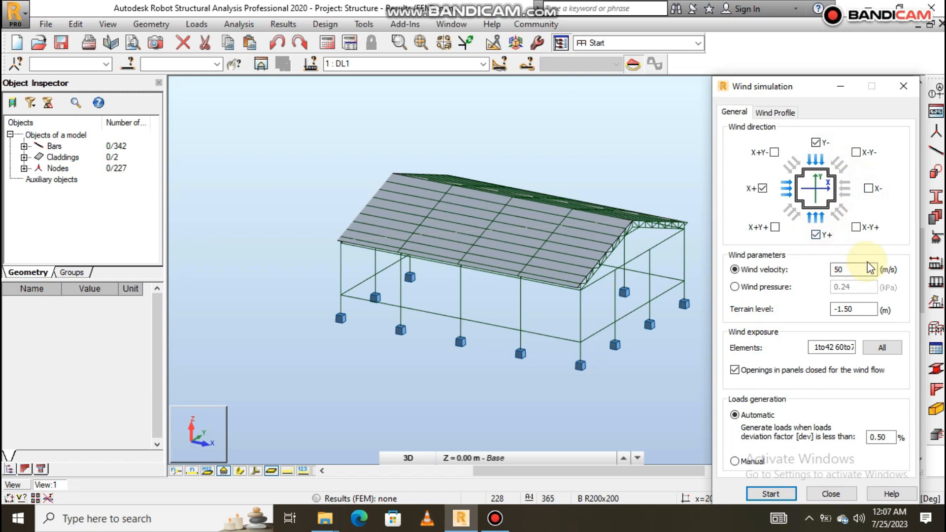
pyautogui.click(868, 189)
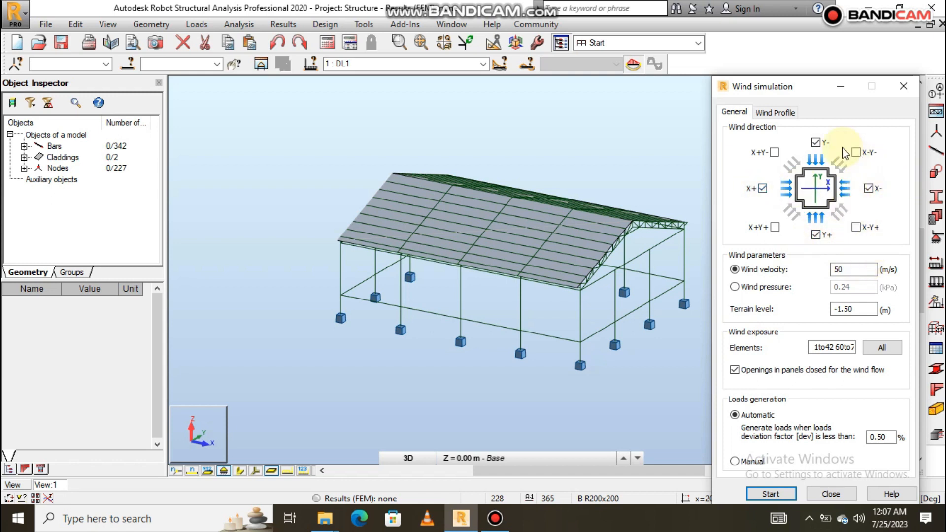
pyautogui.click(770, 494)
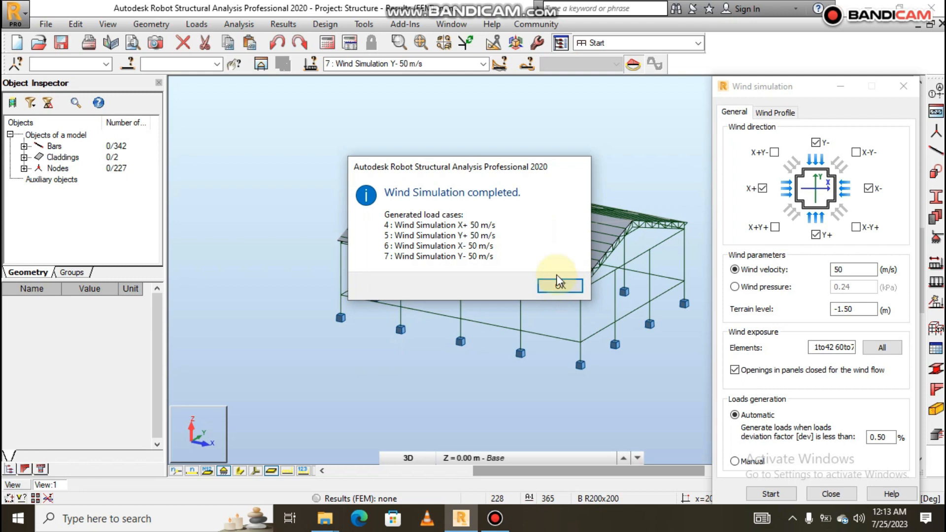
pyautogui.click(562, 288)
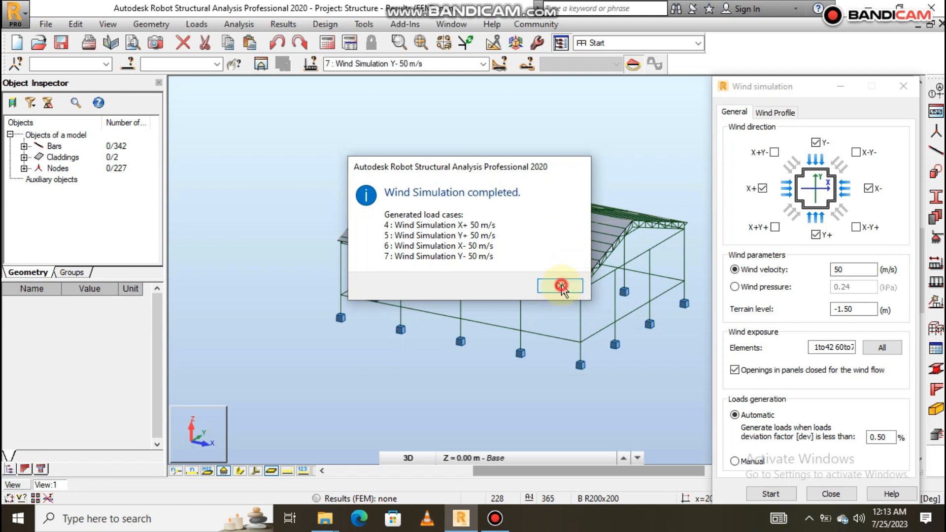
# - Save the project and close the wind simulation
pyautogui.click(46, 23)
pyautogui.click(69, 68)
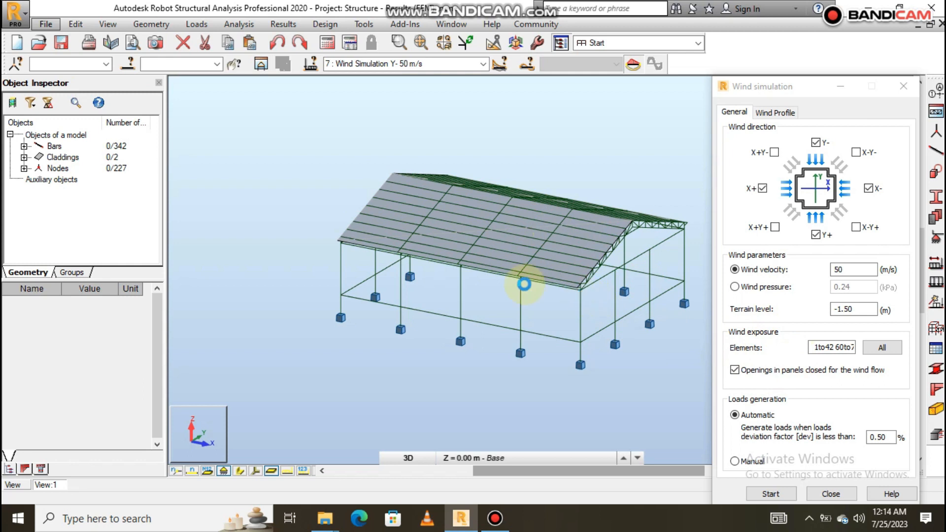
pyautogui.click(838, 494)
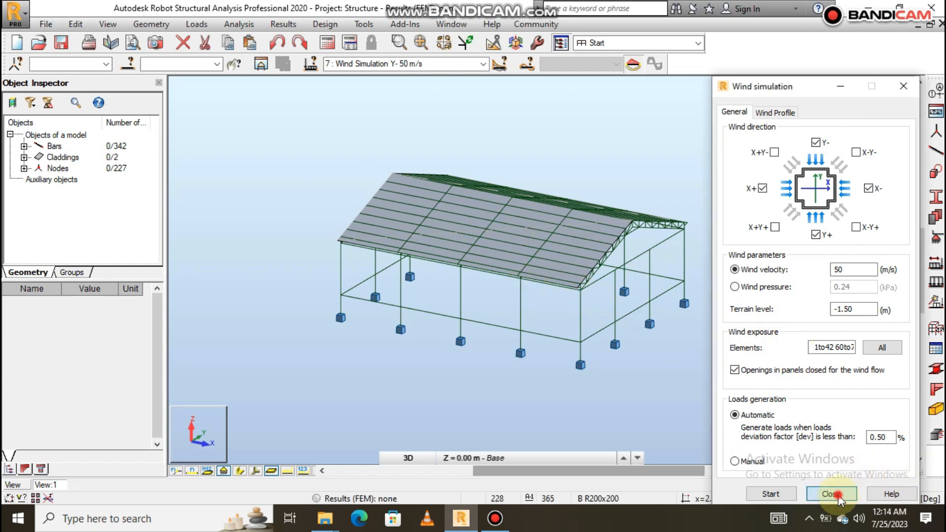
# - Review the list of defined load cases without selecting another case
pyautogui.scroll(4, 548, 227)
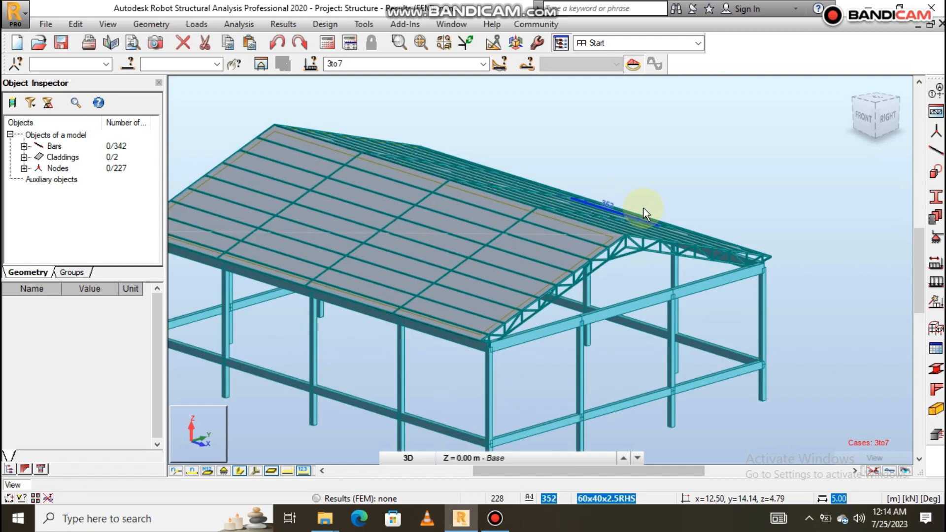
pyautogui.scroll(-3, 645, 213)
pyautogui.click(484, 63)
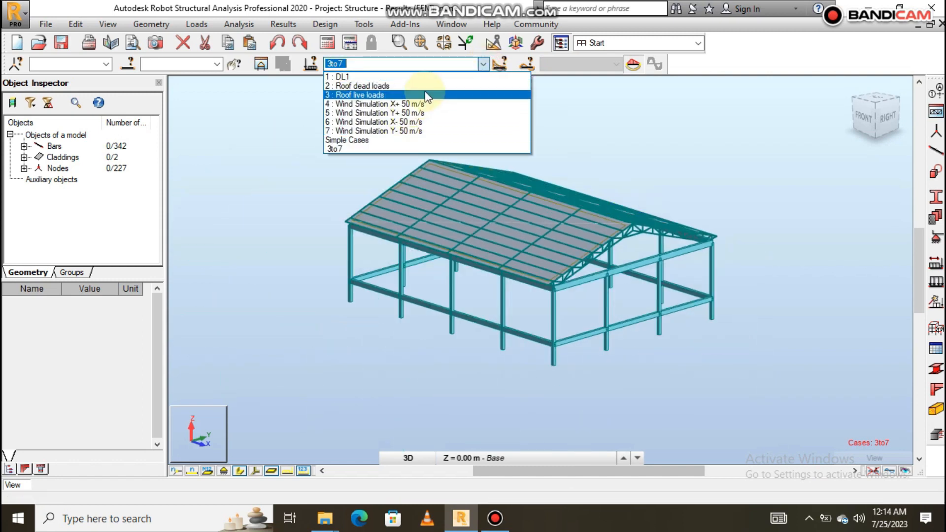
pyautogui.click(252, 155)
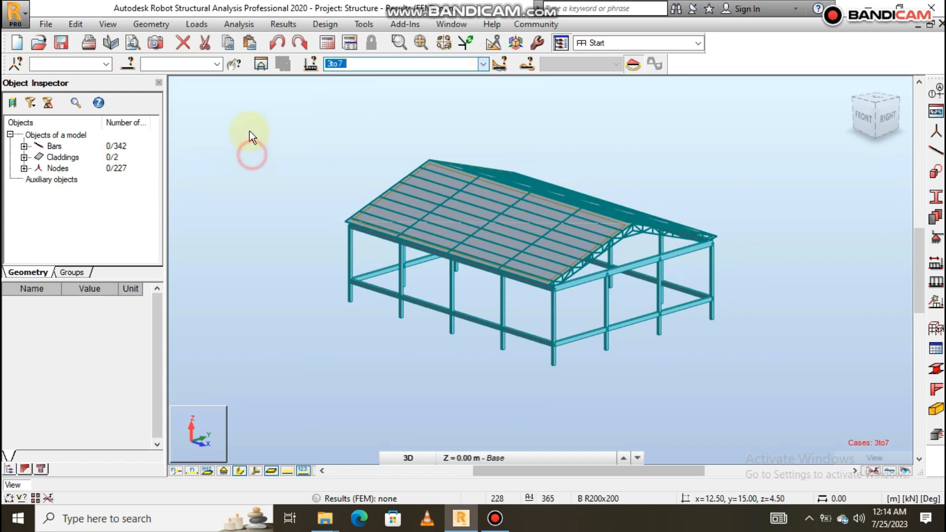
# - Make the Wind Simulation X+ 50 m/s case active and display its load symbols on the structure
pyautogui.click(485, 64)
pyautogui.click(375, 104)
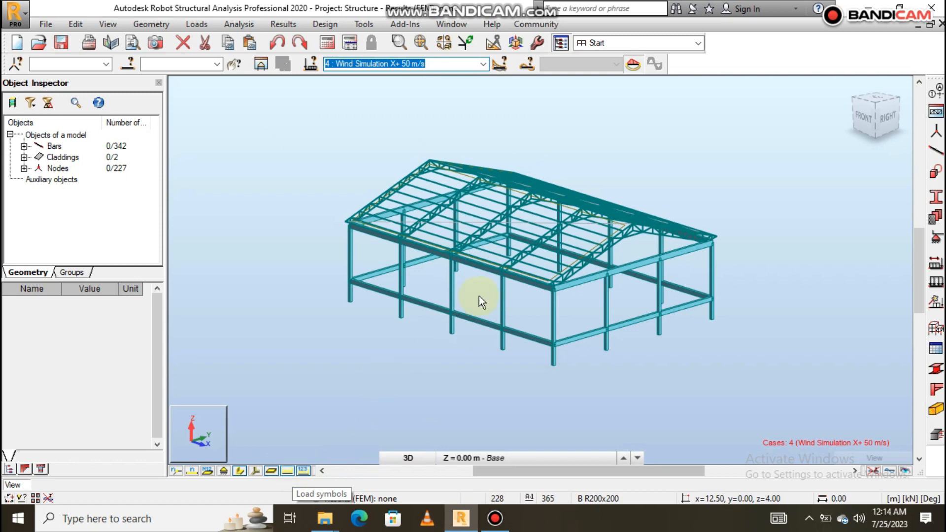
pyautogui.scroll(4, 552, 175)
pyautogui.scroll(-4, 585, 184)
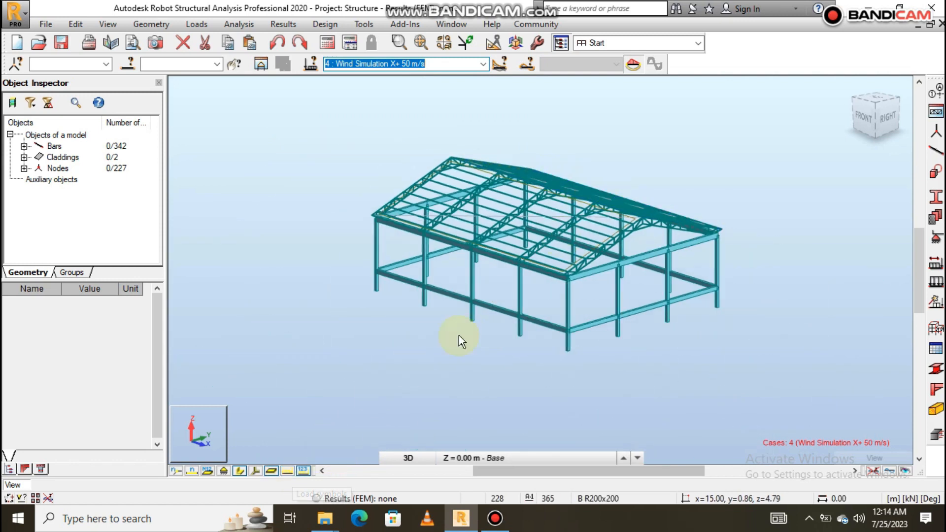
pyautogui.scroll(2, 574, 244)
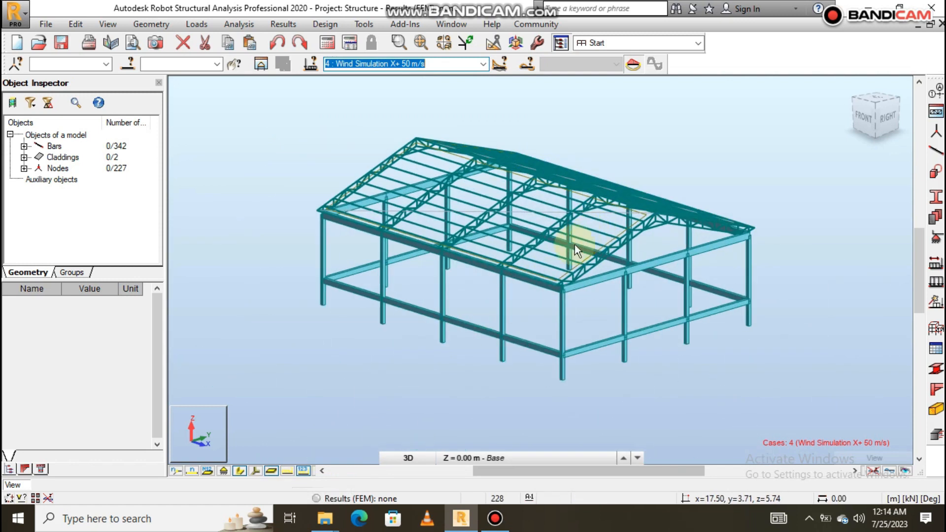
pyautogui.click(288, 472)
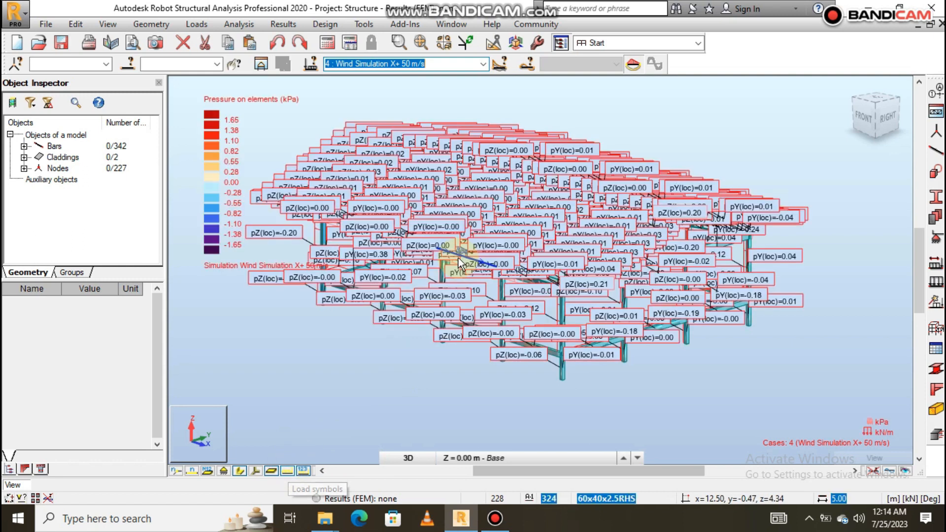
# - Hide the load value descriptions and examine the X+ wind pressure map around the gable end
pyautogui.scroll(3, 499, 200)
pyautogui.scroll(-3, 638, 150)
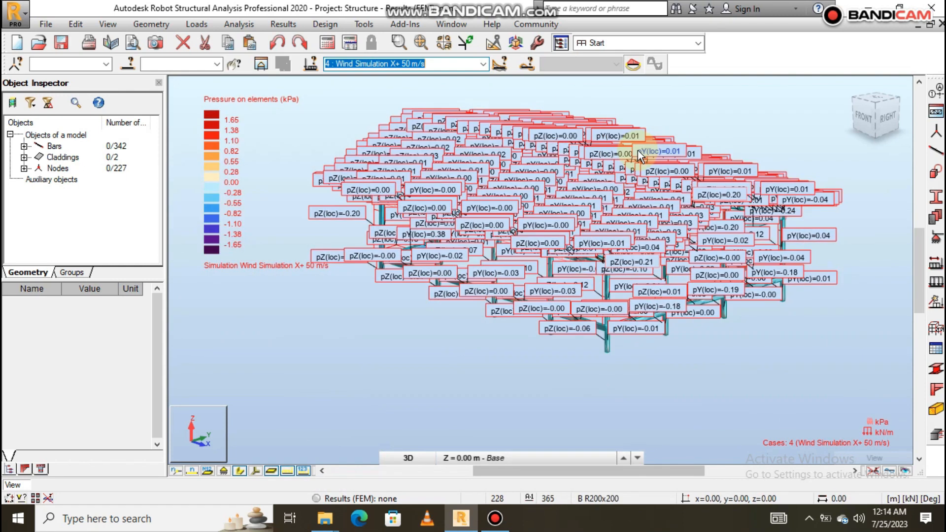
pyautogui.scroll(2, 586, 133)
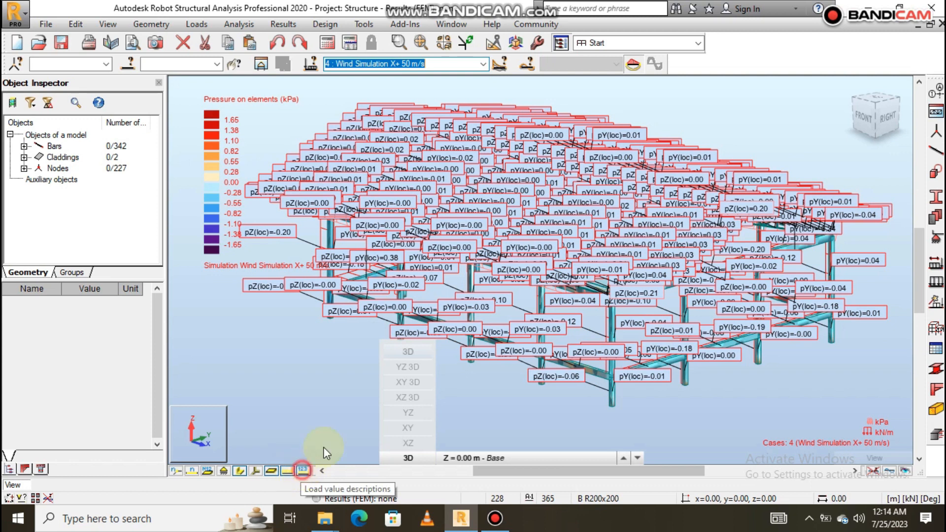
pyautogui.click(302, 470)
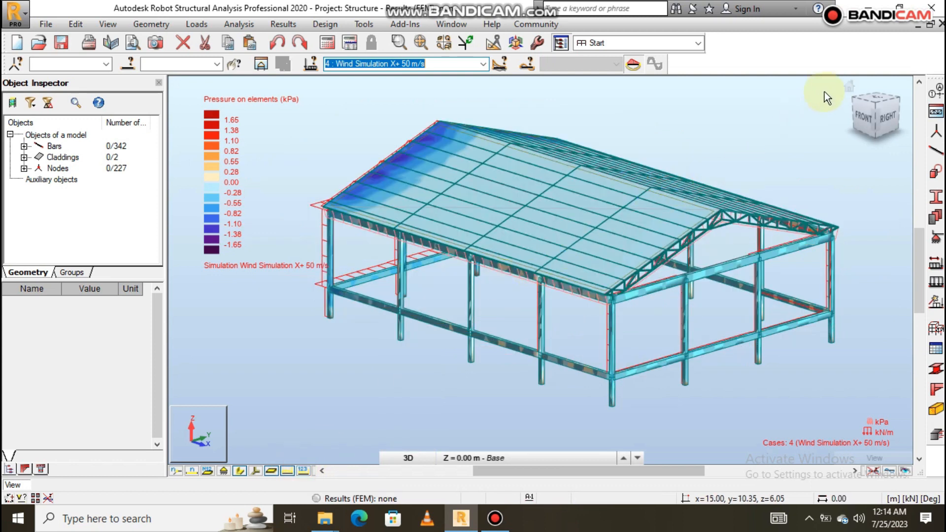
pyautogui.moveTo(852, 88); pyautogui.dragTo(393, 150)
pyautogui.scroll(-2, 445, 290)
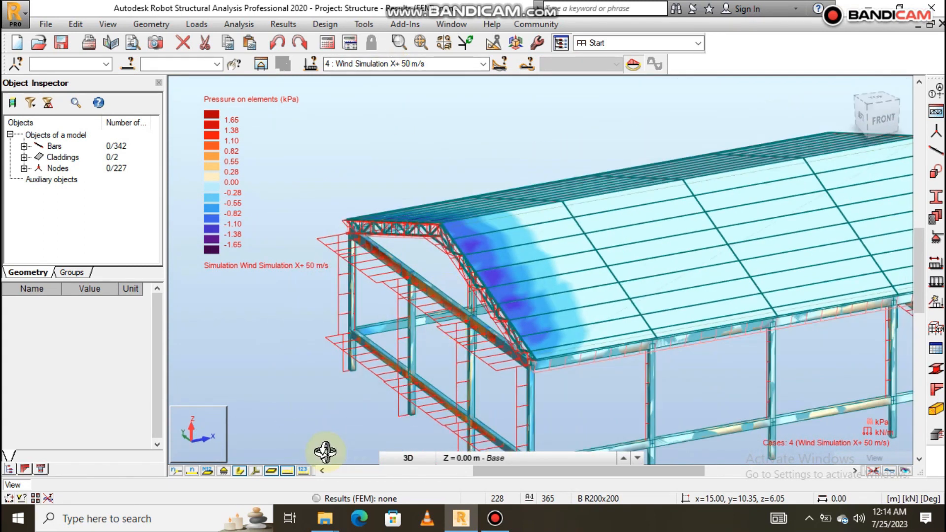
# - Examine the roof pressure maps of the Wind Simulation Y+ and Y- 50 m/s cases from several sides
pyautogui.click(483, 64)
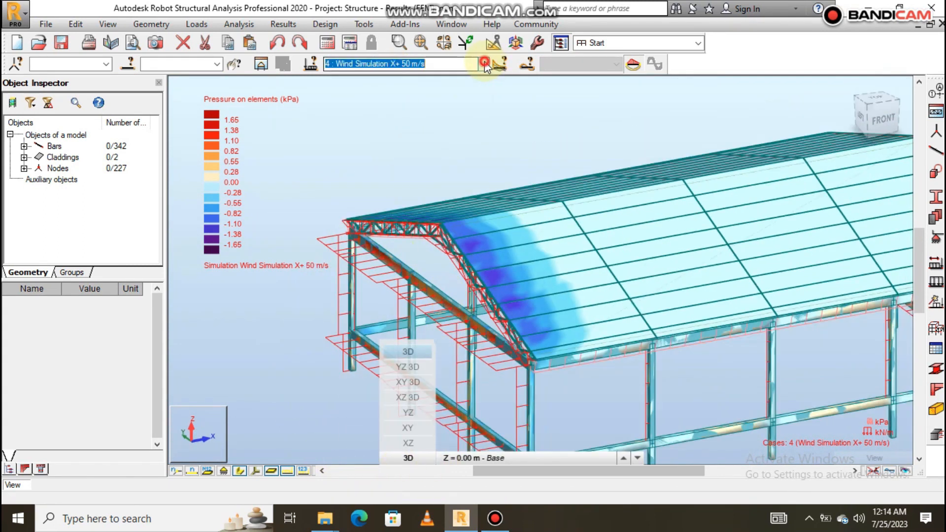
pyautogui.click(425, 111)
pyautogui.moveTo(391, 186); pyautogui.dragTo(442, 252)
pyautogui.click(481, 65)
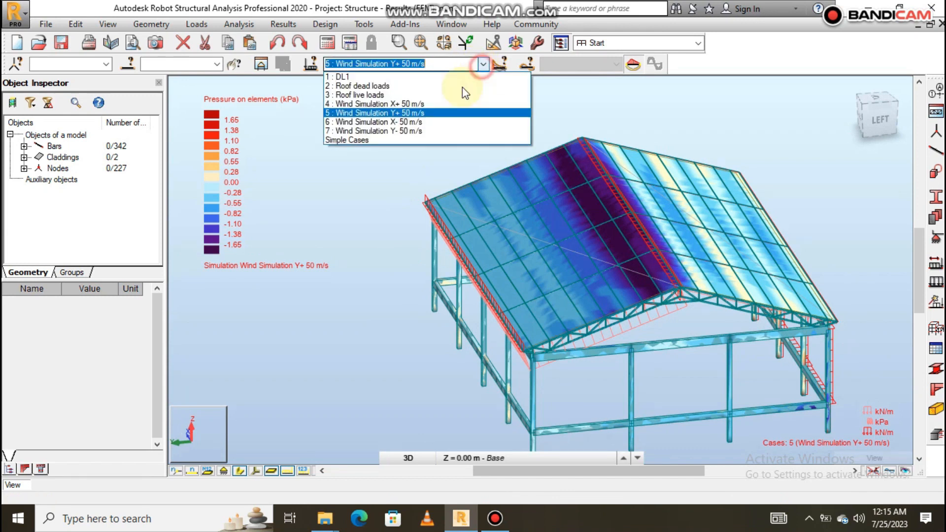
pyautogui.click(405, 131)
pyautogui.moveTo(482, 258); pyautogui.dragTo(647, 273)
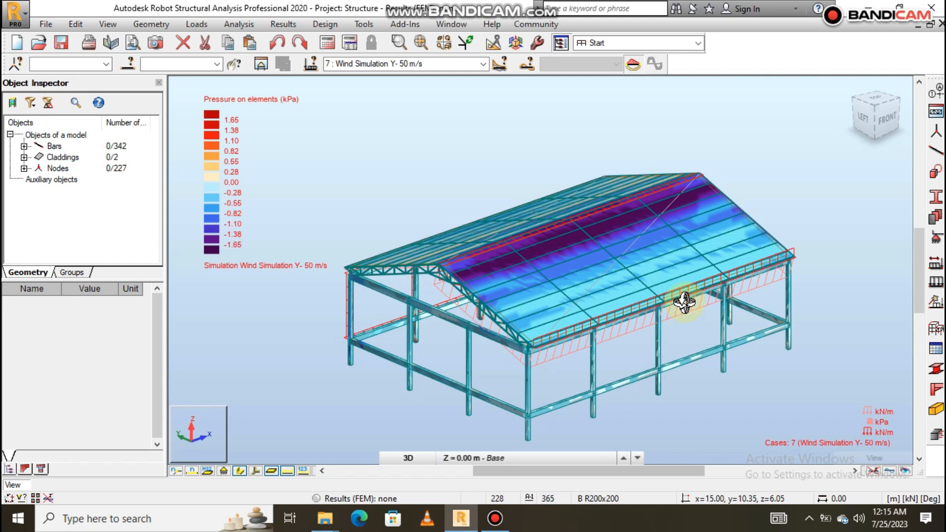
pyautogui.moveTo(684, 302); pyautogui.dragTo(537, 209)
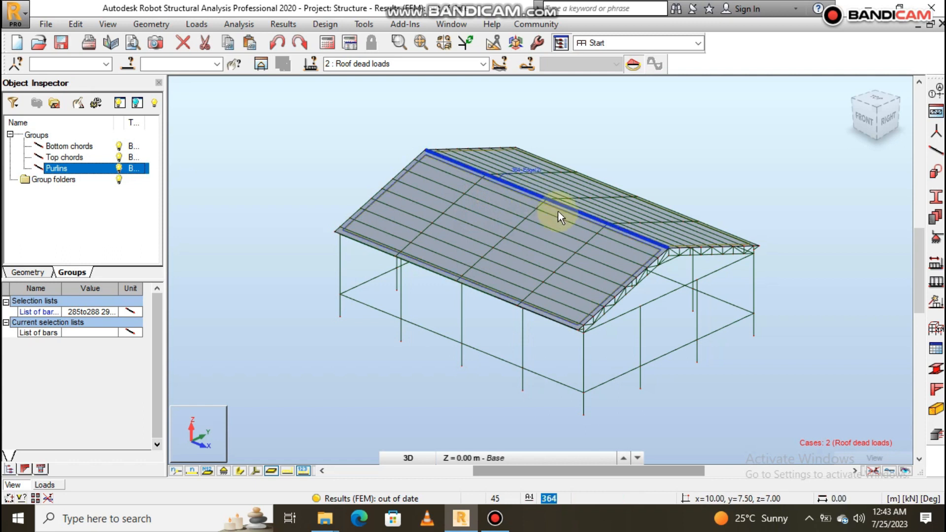
# - Open the load definition for the roof, keeping Roof dead loads as the active case
pyautogui.scroll(1, 559, 217)
pyautogui.scroll(1, 566, 164)
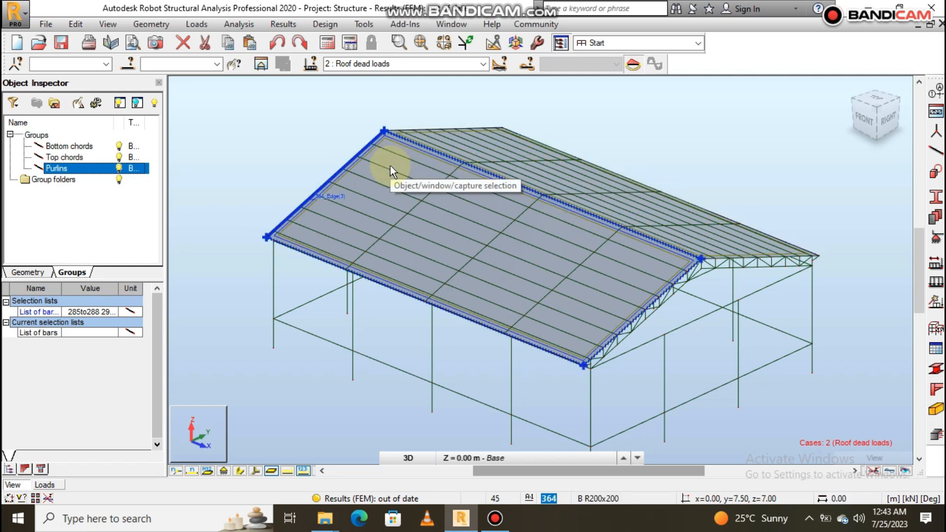
pyautogui.click(197, 24)
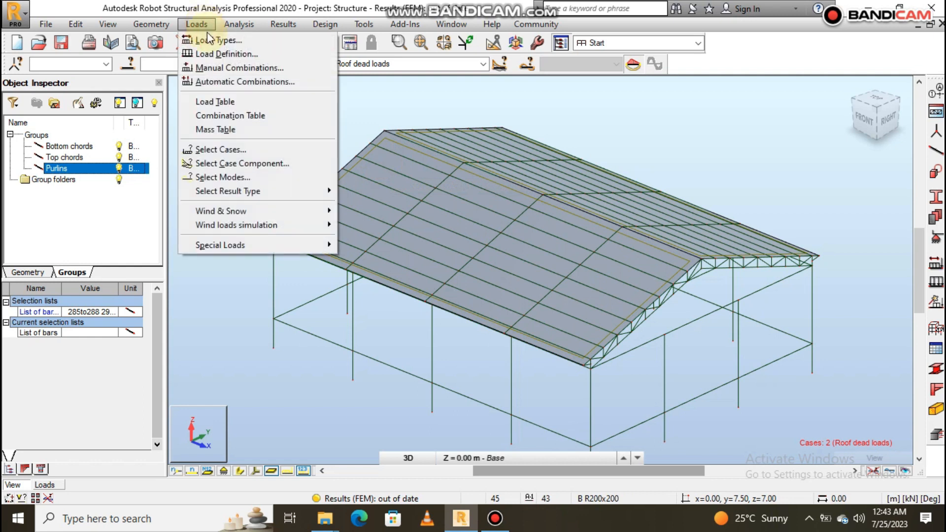
pyautogui.click(223, 55)
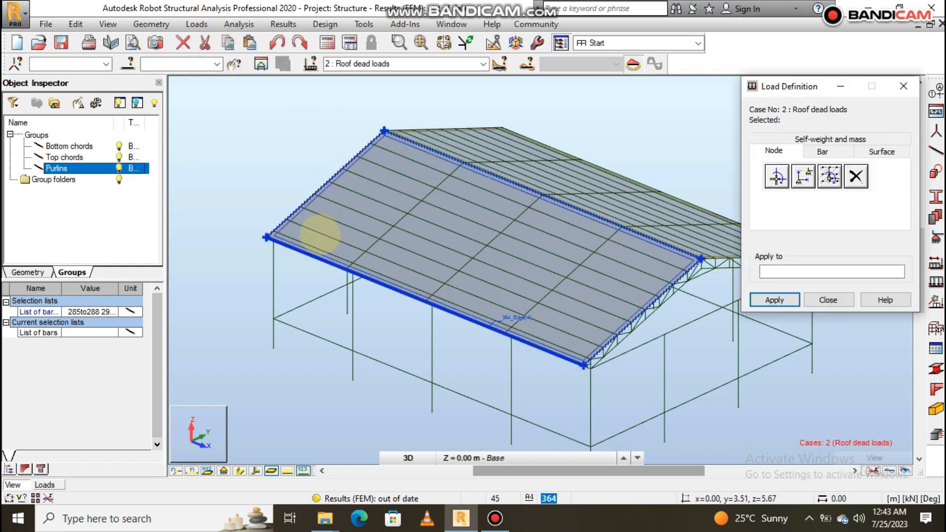
pyautogui.scroll(-2, 316, 232)
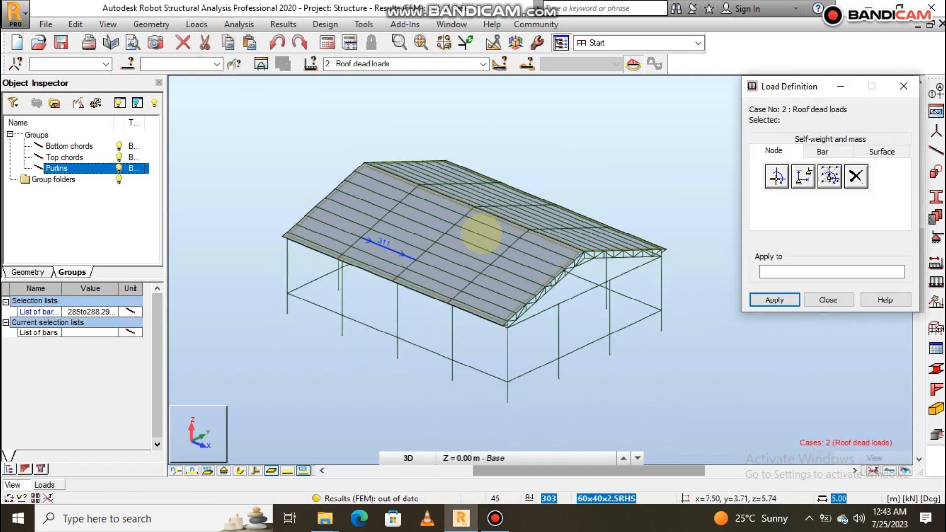
pyautogui.click(481, 64)
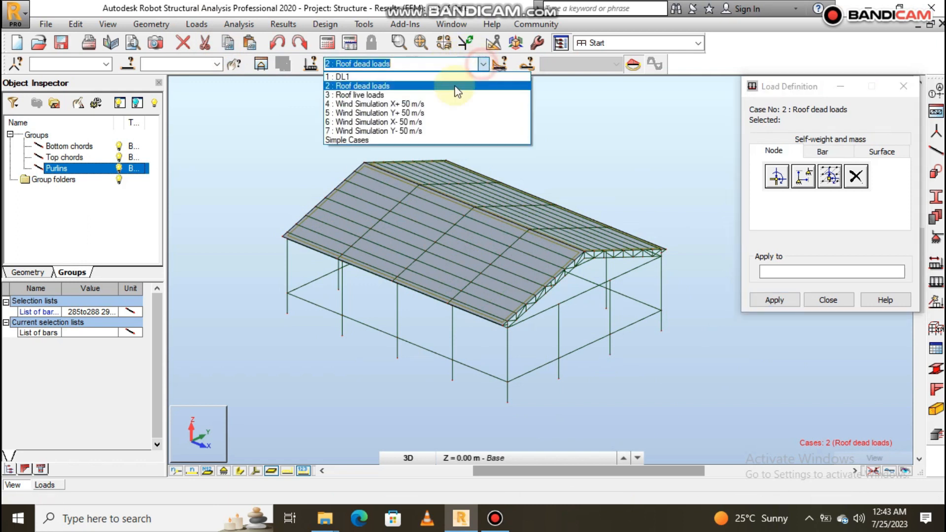
pyautogui.click(483, 63)
pyautogui.click(483, 64)
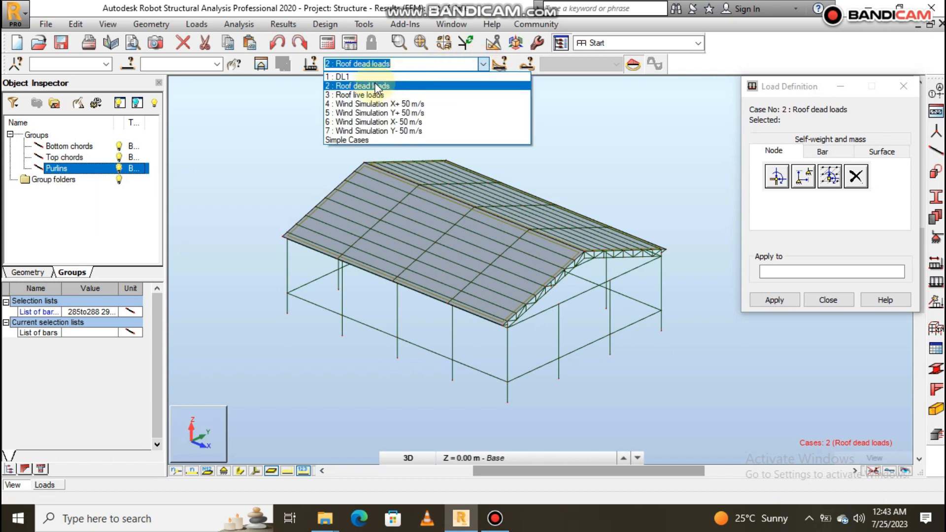
pyautogui.click(478, 66)
pyautogui.click(402, 64)
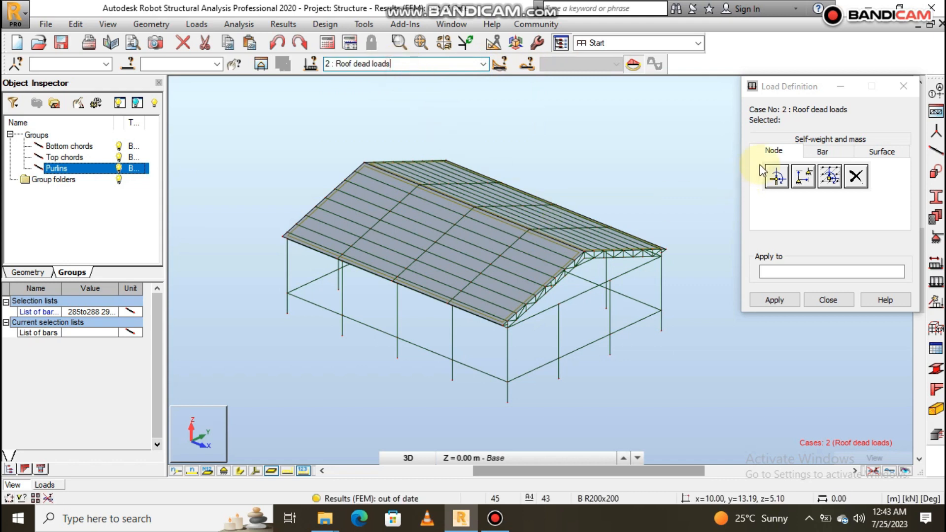
# - Define a uniform planar surface load of -0.25 kPa in the global Z direction for the roof dead loads
pyautogui.click(882, 152)
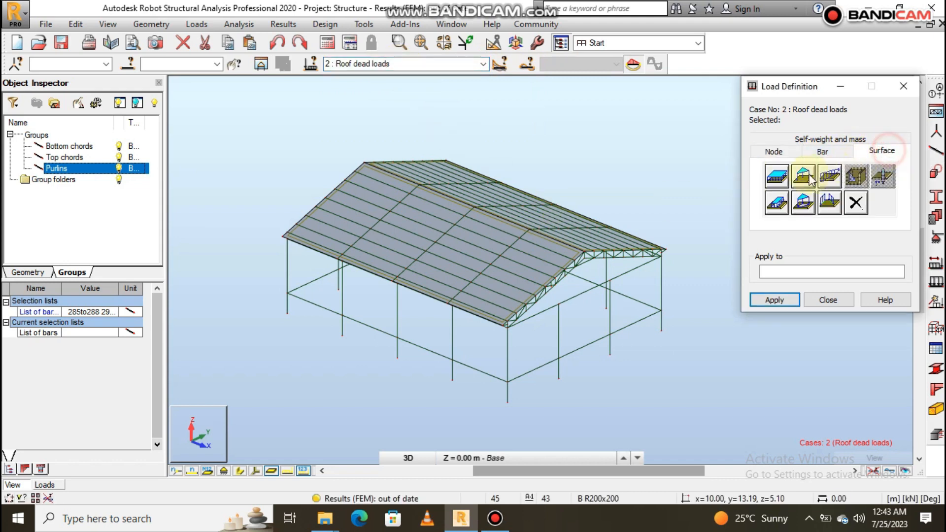
pyautogui.click(778, 176)
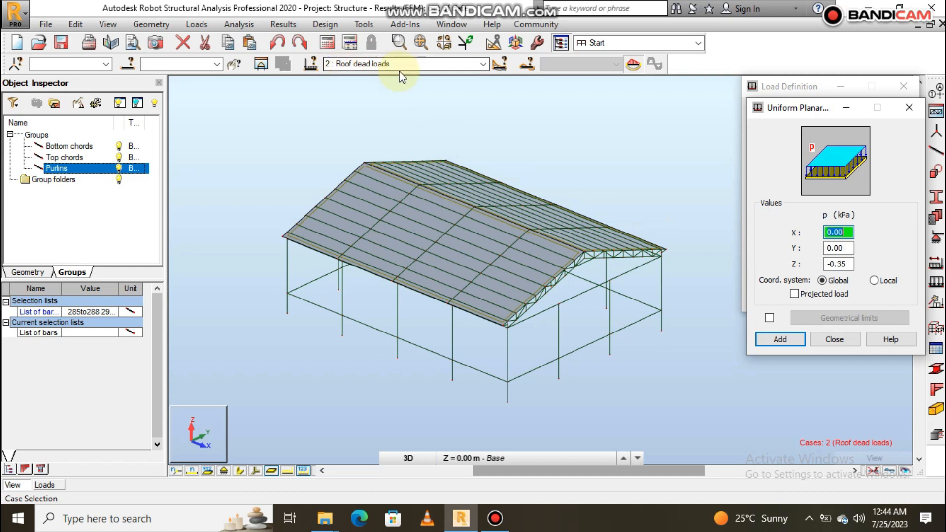
pyautogui.doubleClick(847, 264)
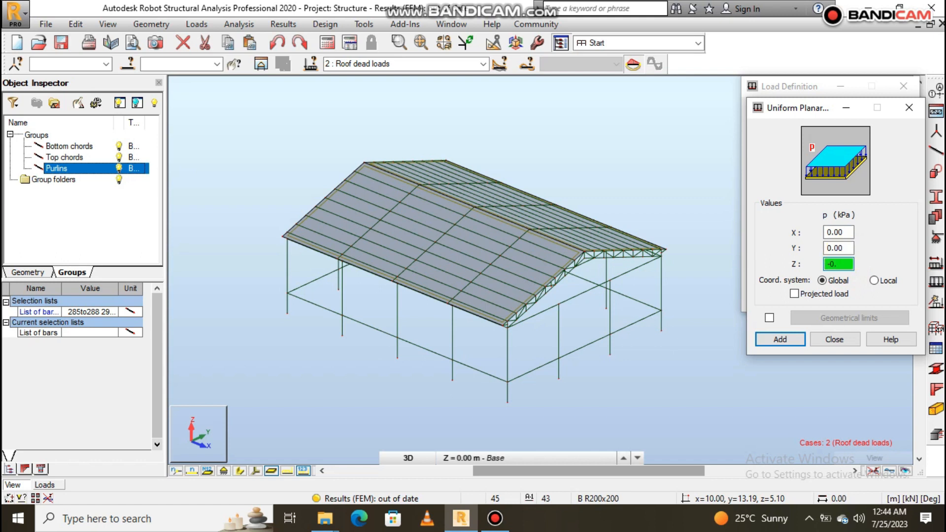
pyautogui.write('-0.25')
pyautogui.click(782, 339)
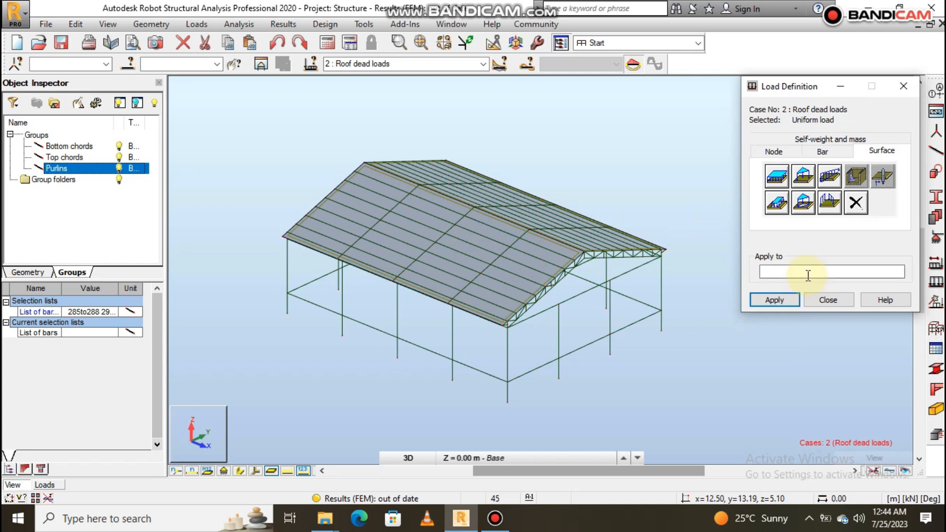
# - Apply the uniform dead load to both roof claddings, objects 363 and 364
pyautogui.scroll(5, 555, 247)
pyautogui.click(563, 241)
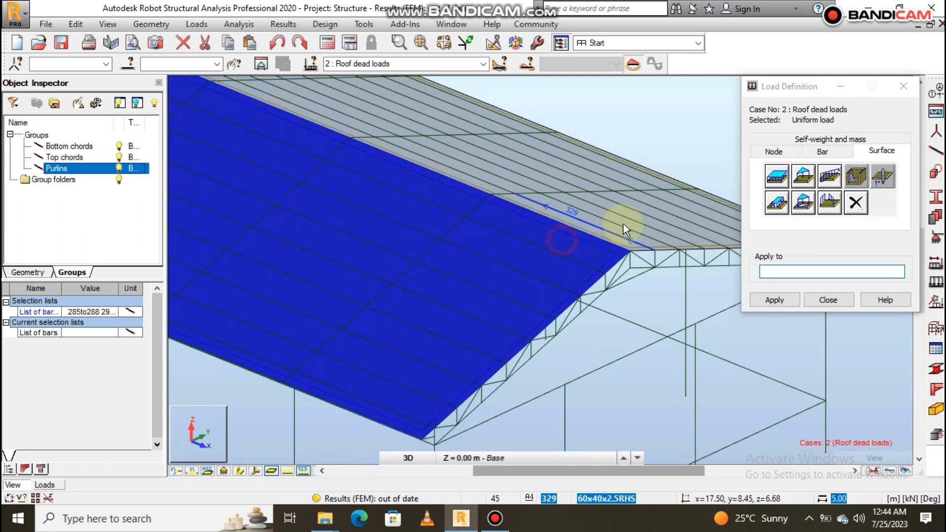
pyautogui.scroll(6, 621, 226)
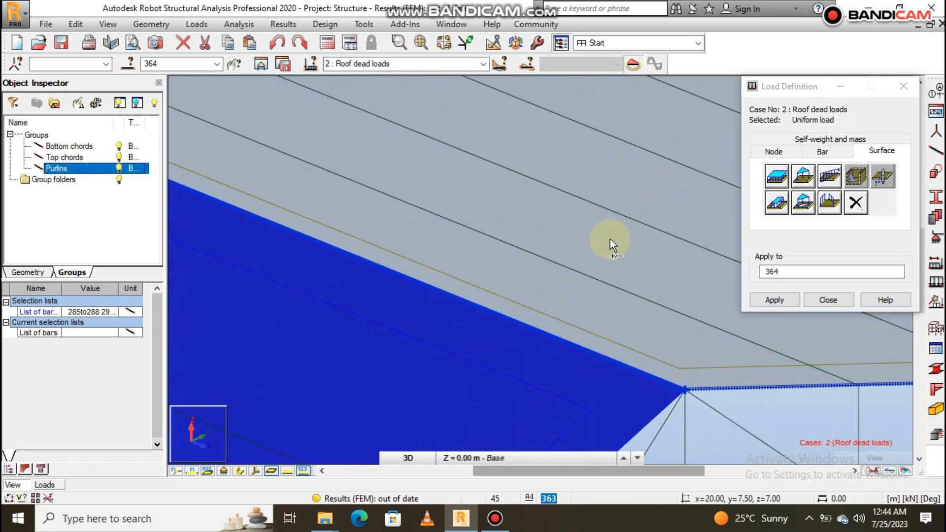
pyautogui.click(540, 224)
pyautogui.scroll(-10, 524, 225)
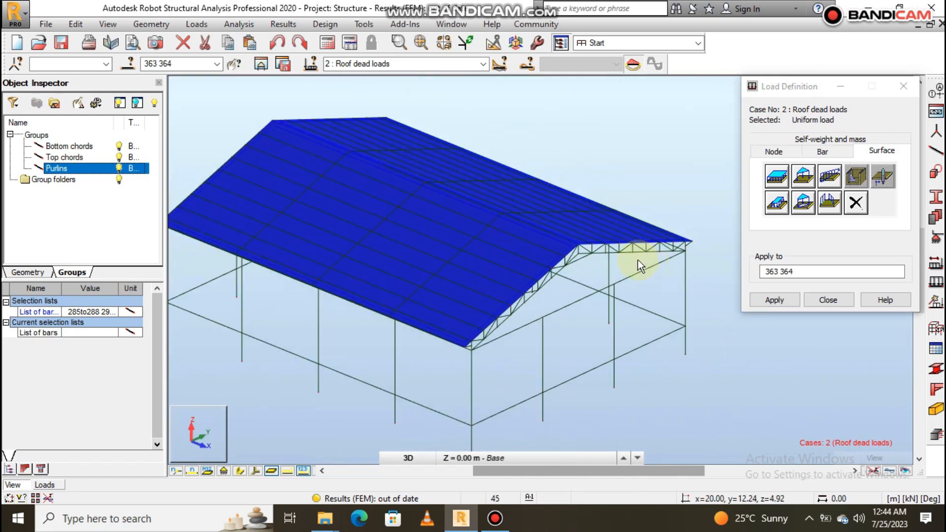
pyautogui.scroll(-3, 636, 266)
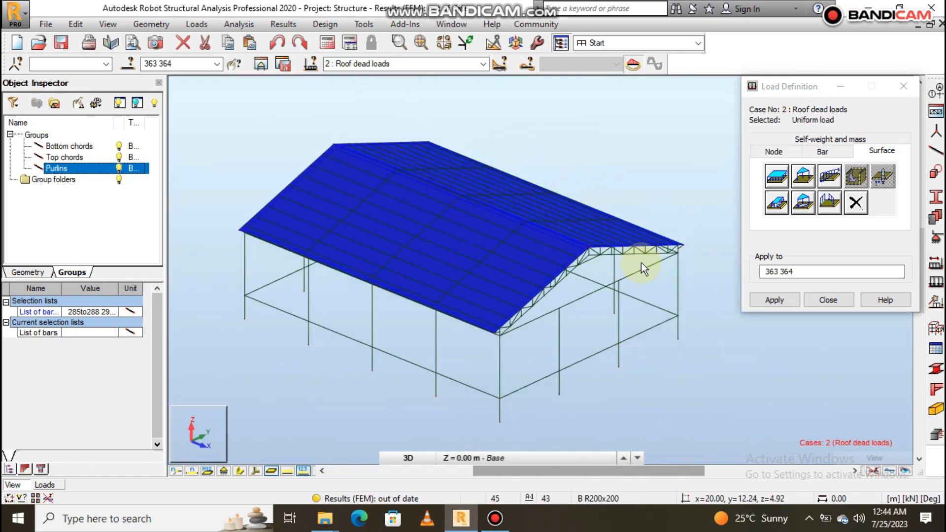
pyautogui.click(772, 300)
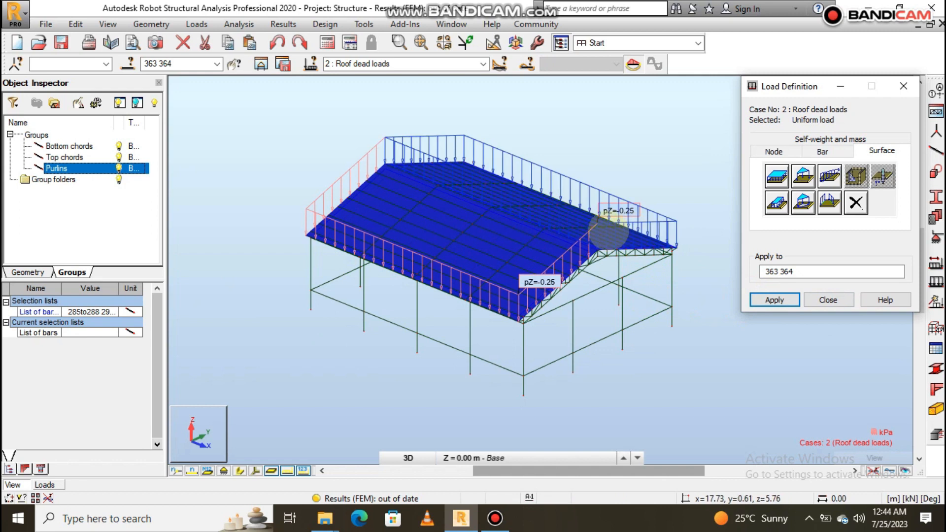
pyautogui.scroll(2, 599, 219)
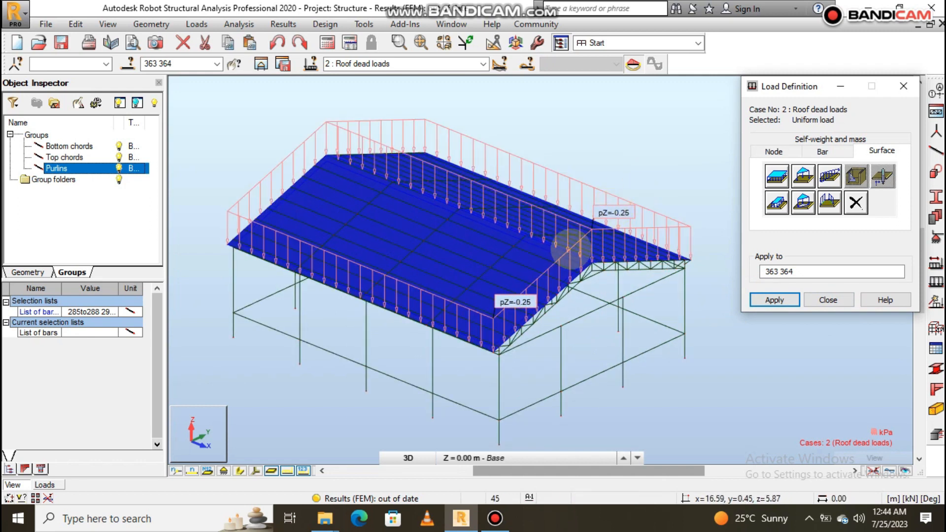
# - Switch to the Roof live loads case and define a uniform planar load of -0.35 kPa in the global Z direction
pyautogui.click(482, 64)
pyautogui.click(377, 93)
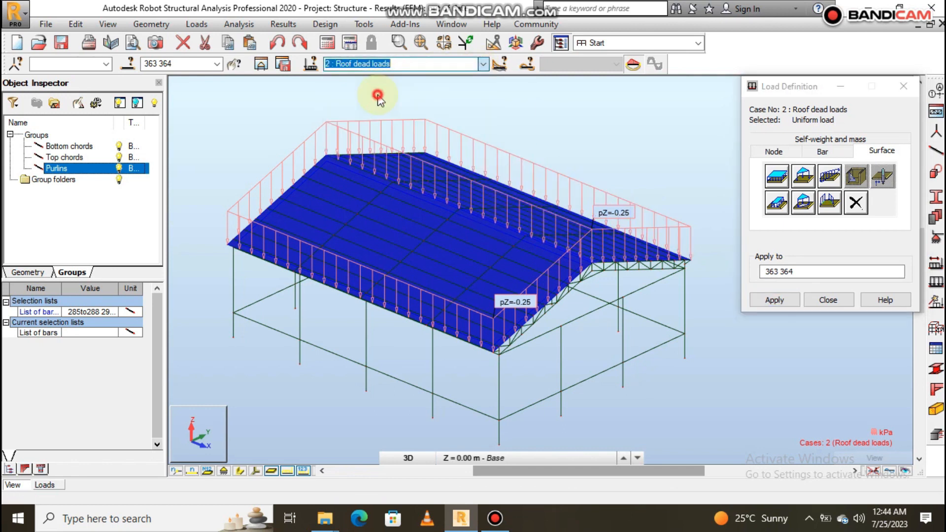
pyautogui.click(777, 175)
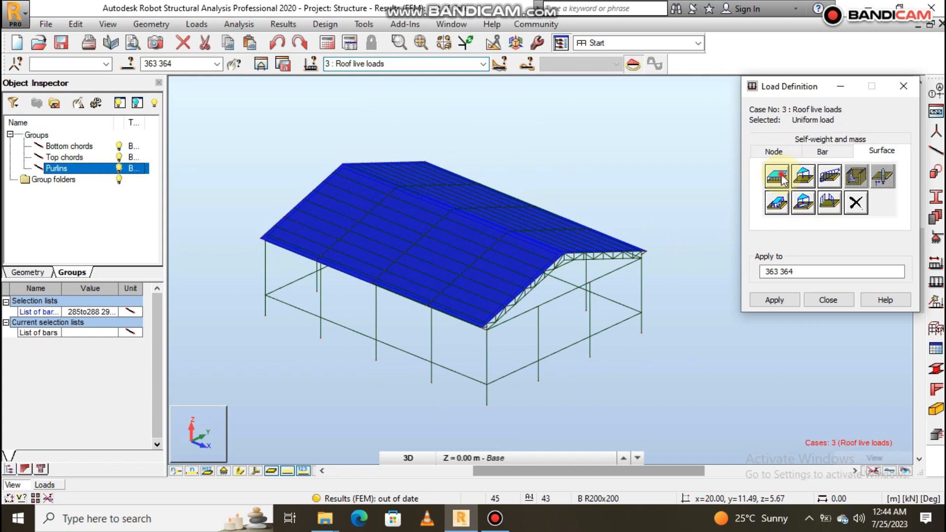
pyautogui.click(842, 281)
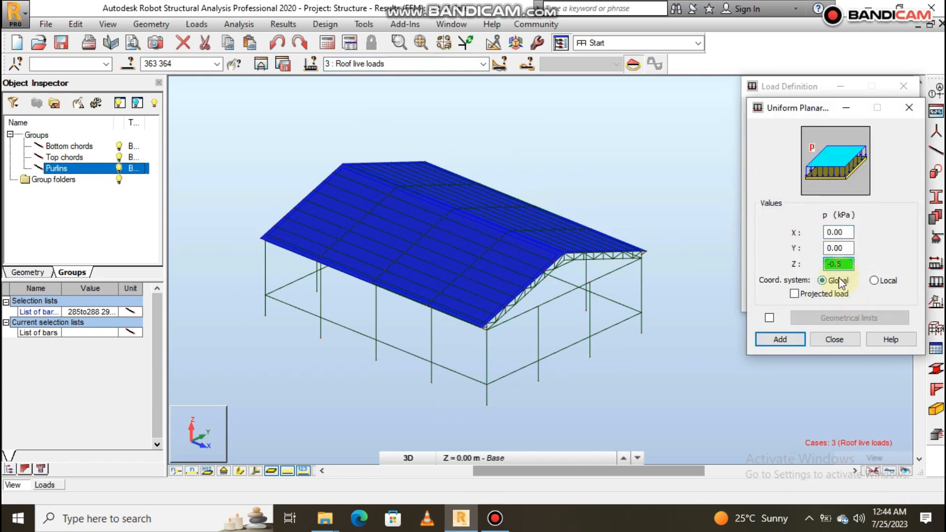
pyautogui.write('3')
pyautogui.click(785, 338)
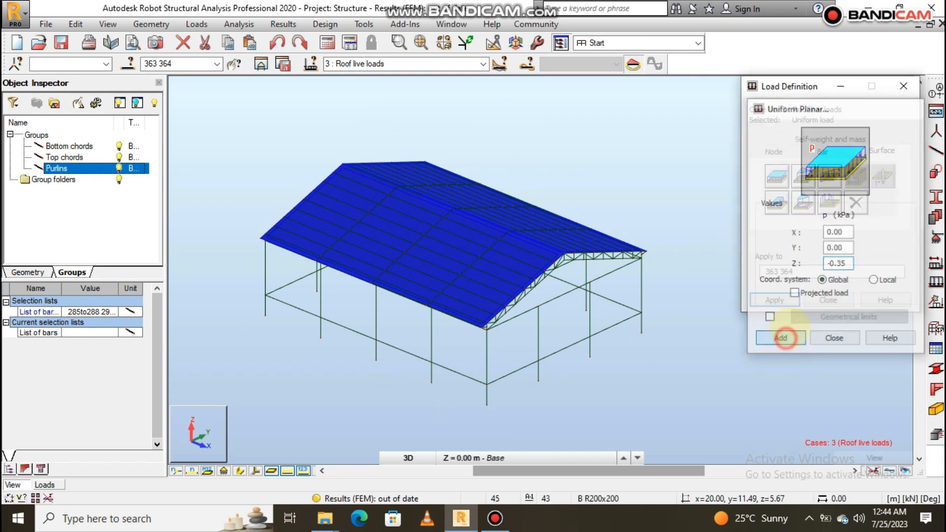
# - Apply the uniform live load to roof claddings 363 and 364 and close the load definition
pyautogui.click(803, 272)
pyautogui.click(777, 302)
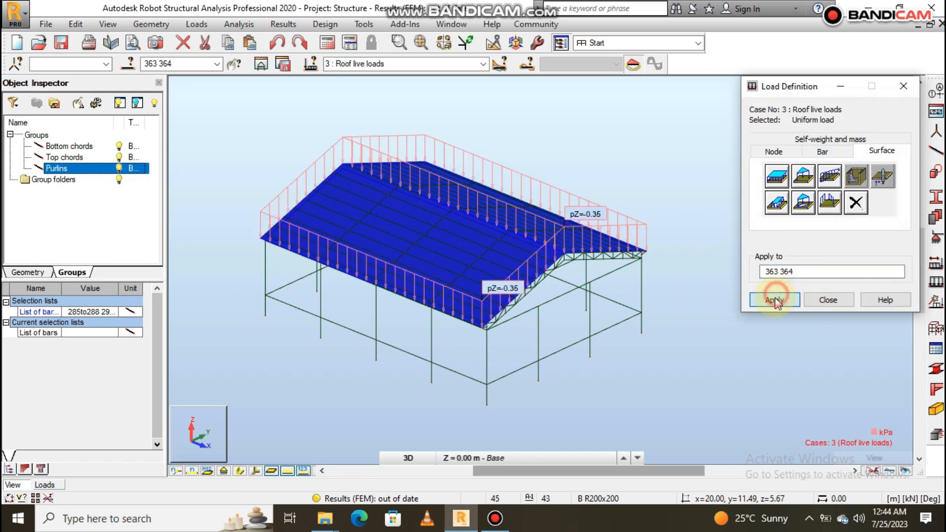
pyautogui.scroll(-2, 446, 256)
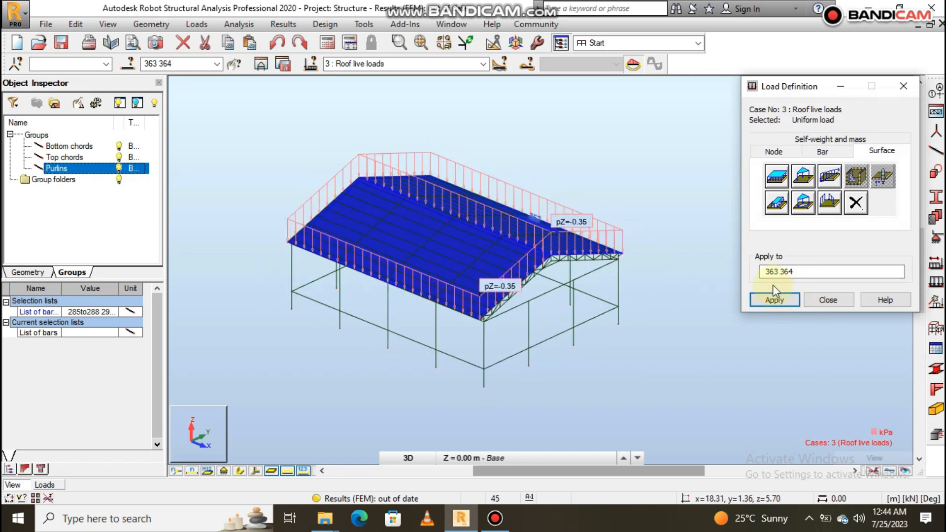
pyautogui.click(839, 300)
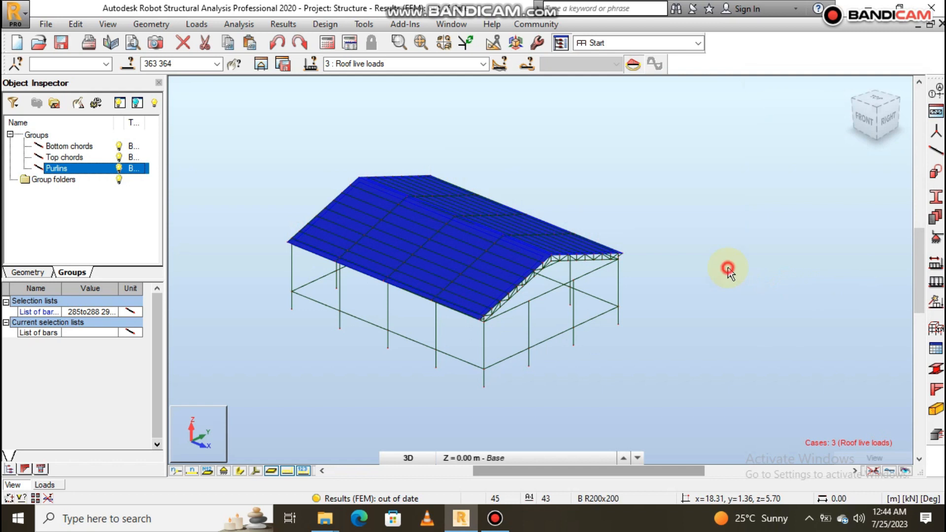
# - Clear the cladding selection, switch to the DL1 case and display the load symbols to examine the self-weight on the frame
pyautogui.click(728, 269)
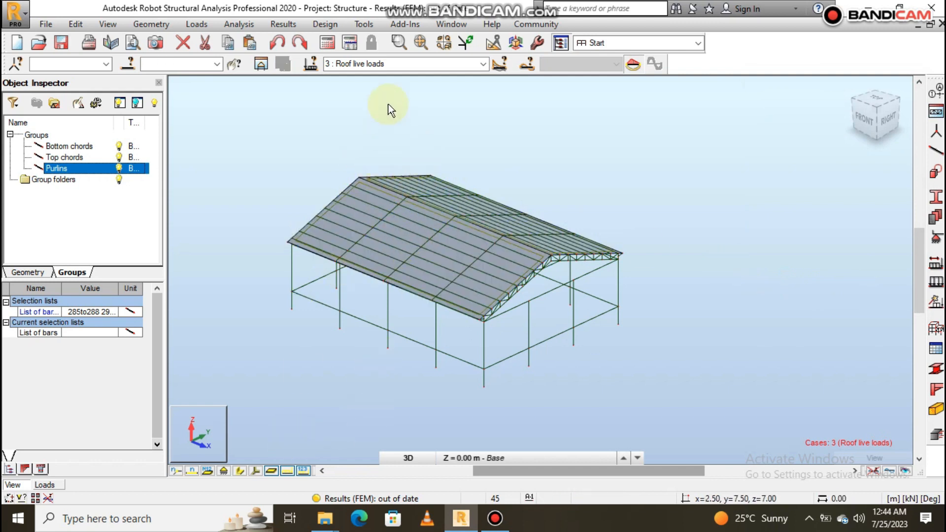
pyautogui.click(483, 64)
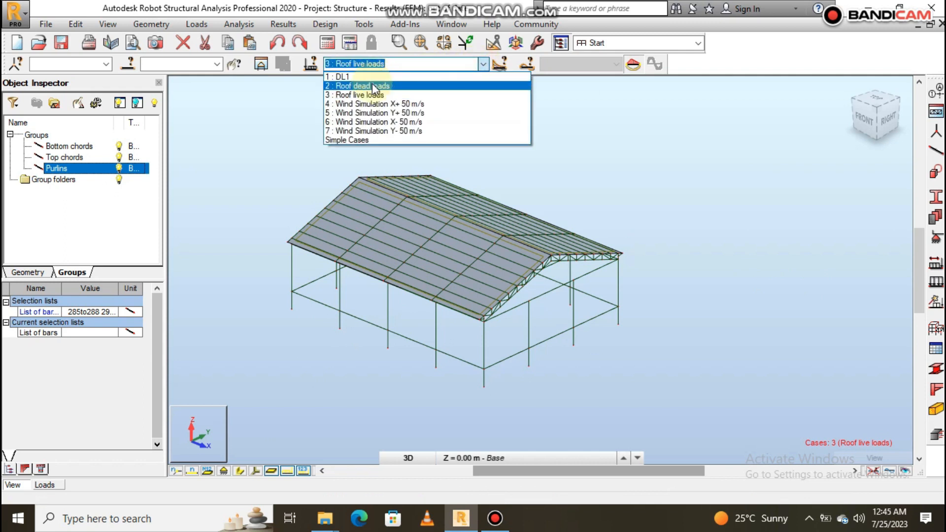
pyautogui.click(369, 78)
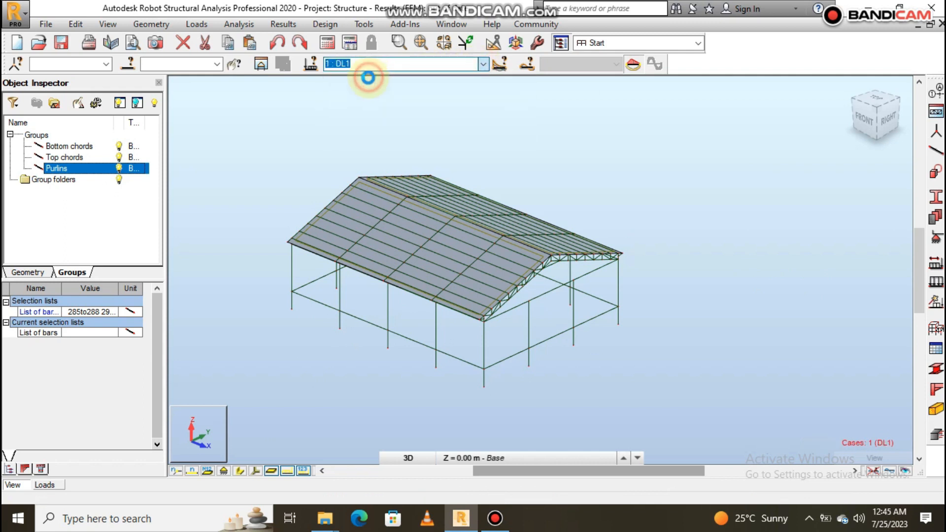
pyautogui.click(286, 472)
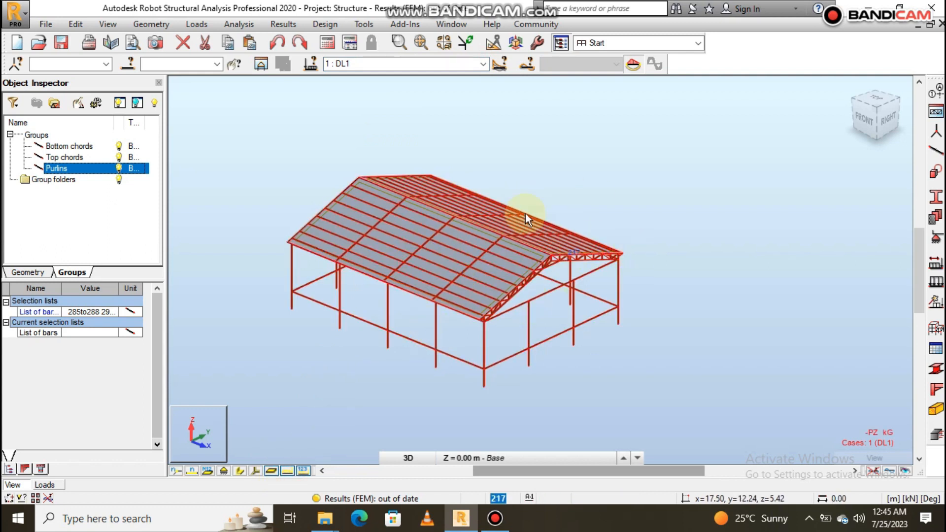
pyautogui.scroll(2, 433, 315)
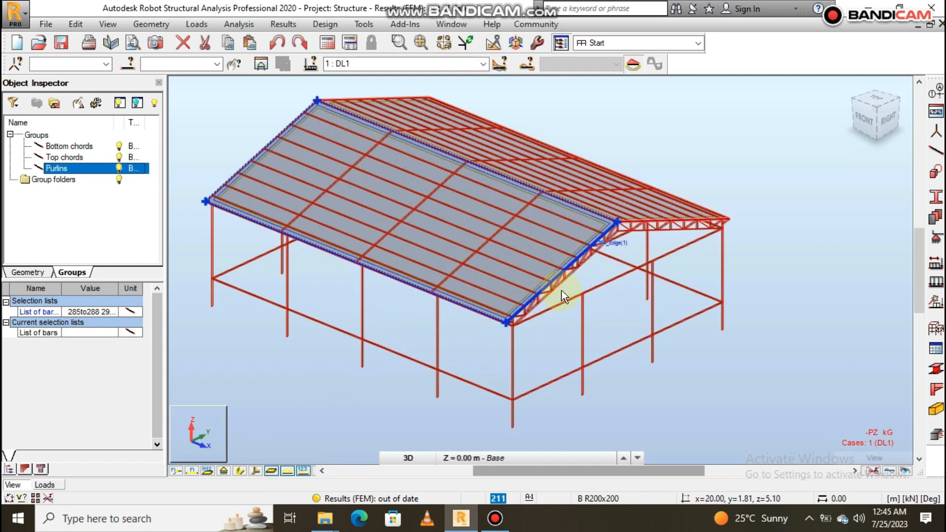
pyautogui.scroll(-1, 720, 251)
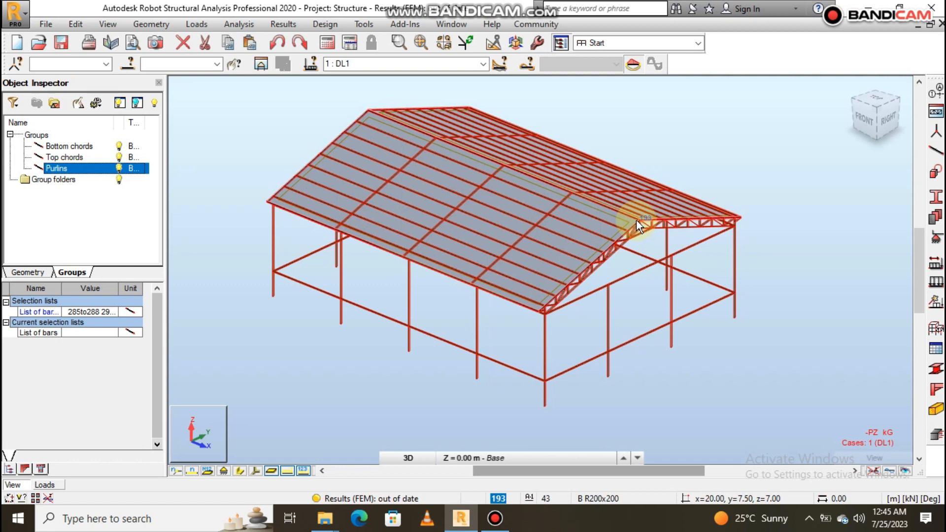
# - Switch to the Roof dead loads case and examine the planar loads on both roof slopes
pyautogui.click(483, 64)
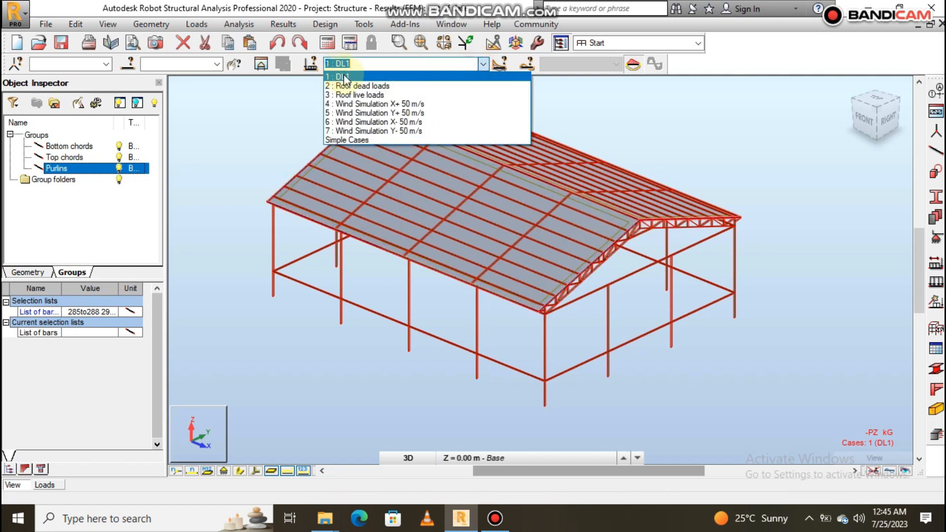
pyautogui.click(355, 86)
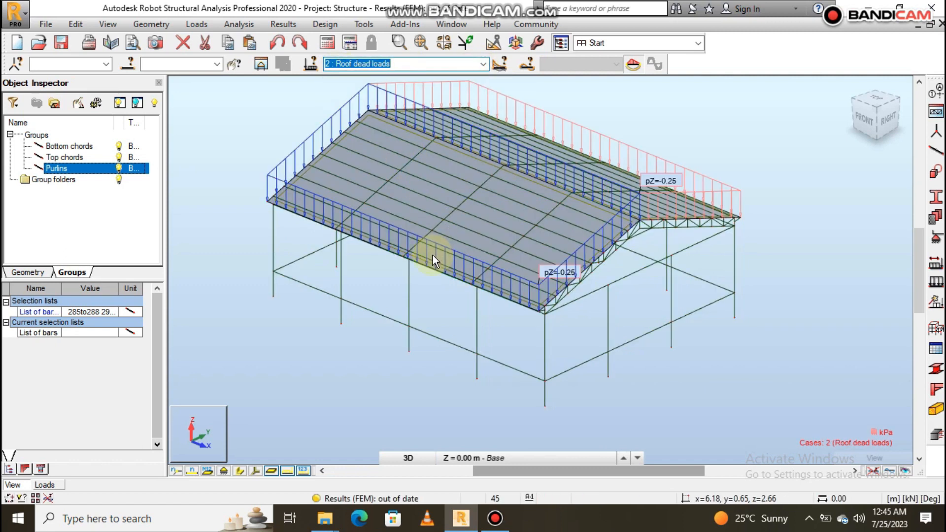
pyautogui.scroll(-1, 589, 197)
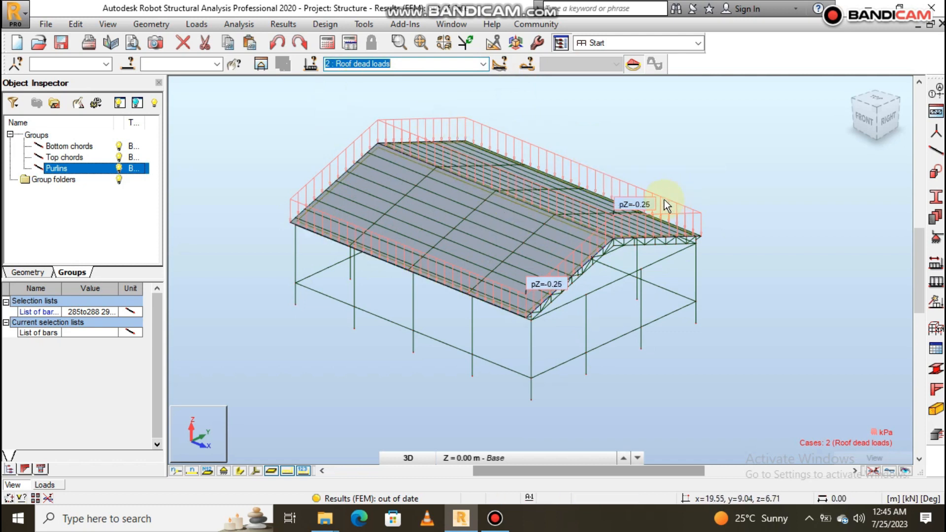
pyautogui.scroll(2, 658, 202)
pyautogui.scroll(-3, 678, 197)
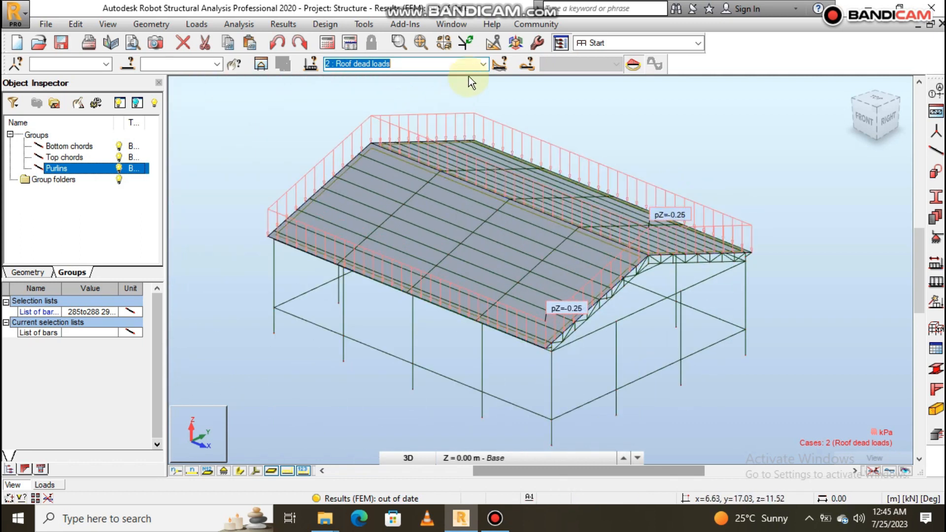
# - Switch to the Roof live loads case and inspect the planar loads on both roof claddings
pyautogui.click(483, 64)
pyautogui.click(408, 94)
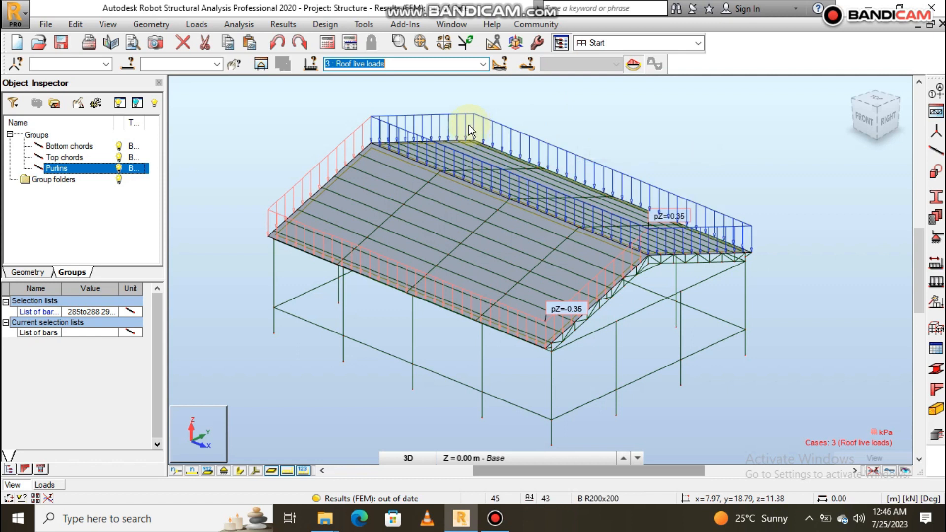
pyautogui.scroll(-3, 474, 135)
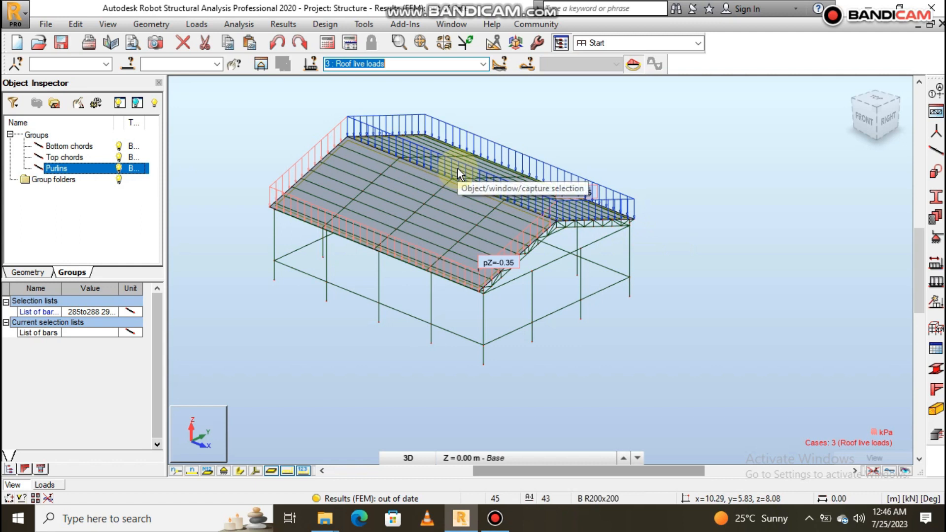
pyautogui.scroll(-2, 586, 243)
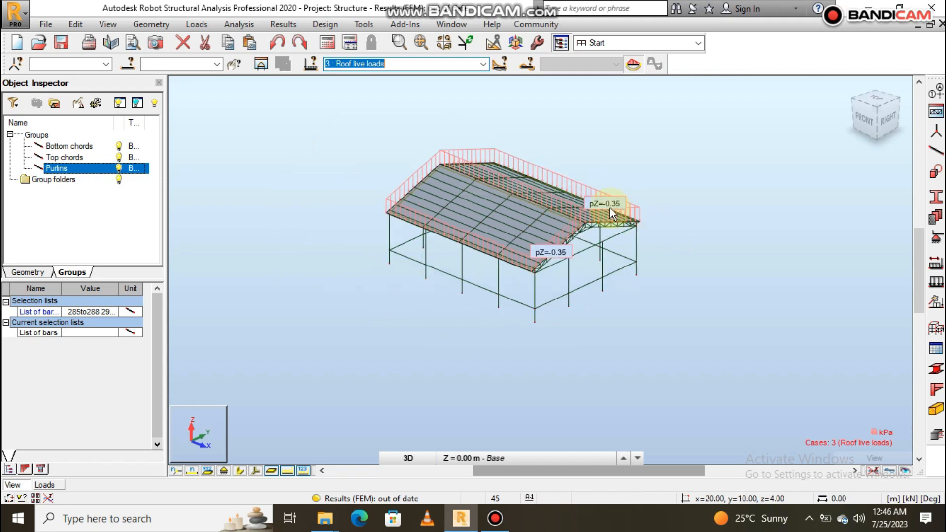
pyautogui.scroll(3, 610, 208)
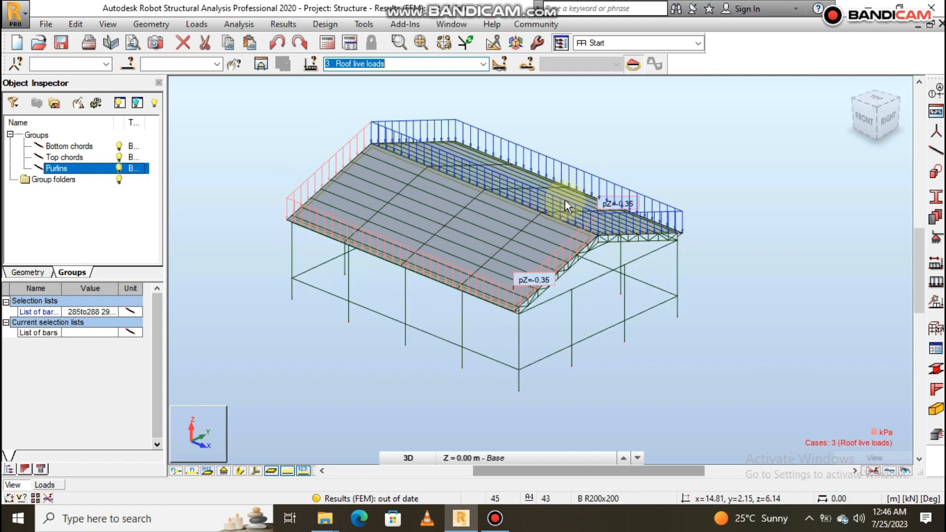
# - Hide the load symbols and look over the bare roof and frame model
pyautogui.click(288, 471)
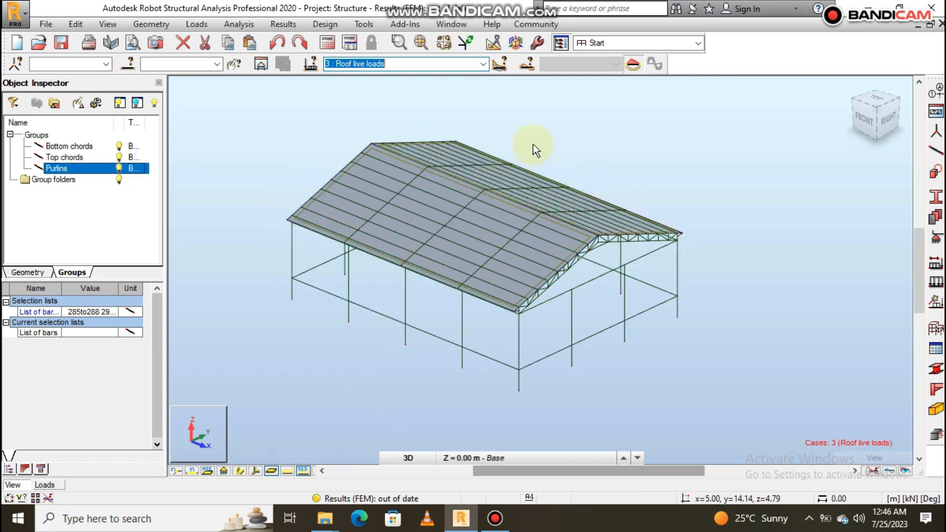
pyautogui.click(552, 117)
pyautogui.scroll(-1, 603, 173)
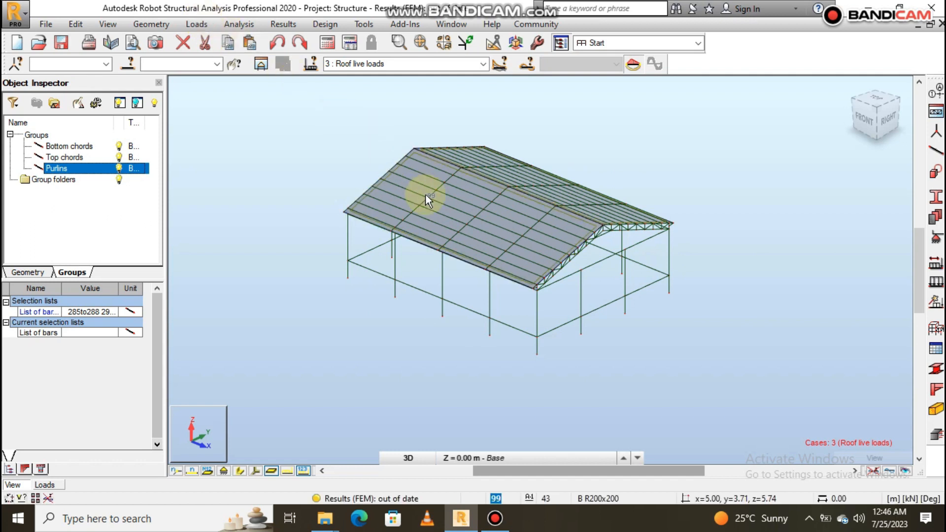
pyautogui.scroll(2, 495, 194)
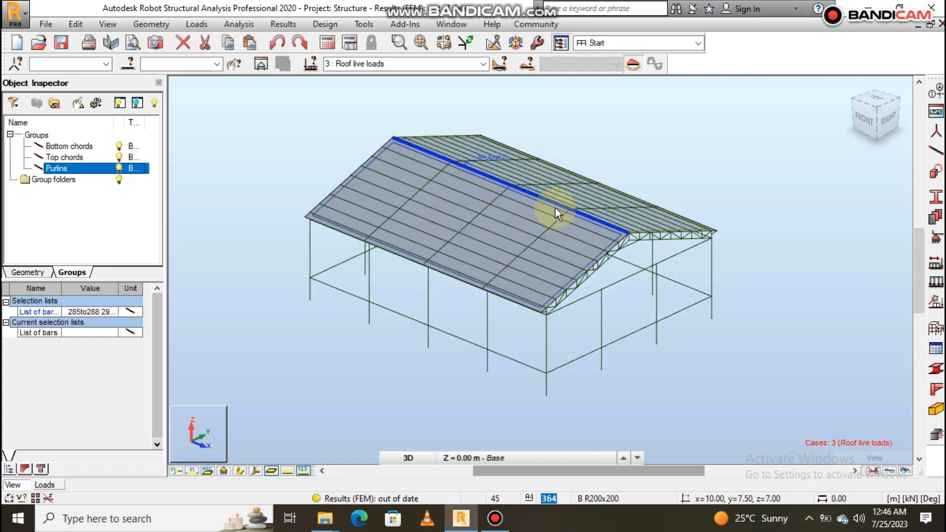
pyautogui.scroll(1, 609, 190)
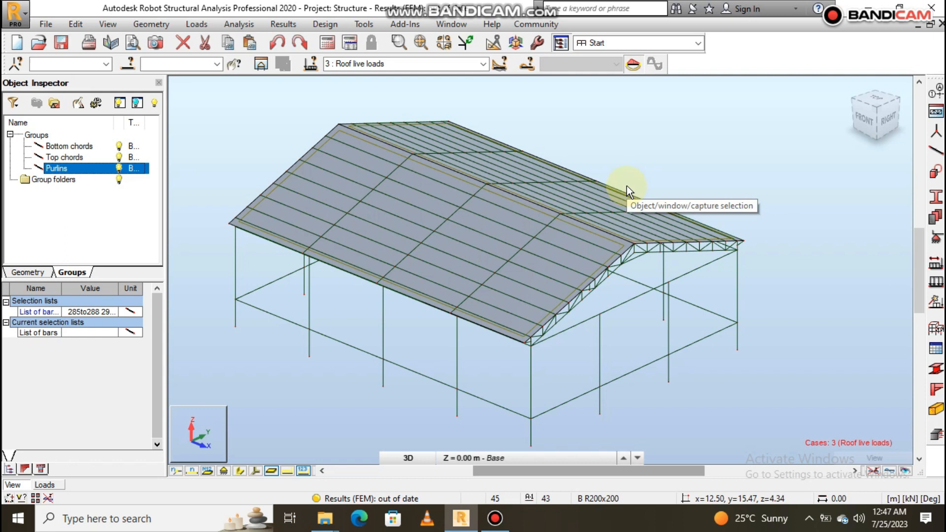
pyautogui.scroll(-1, 612, 188)
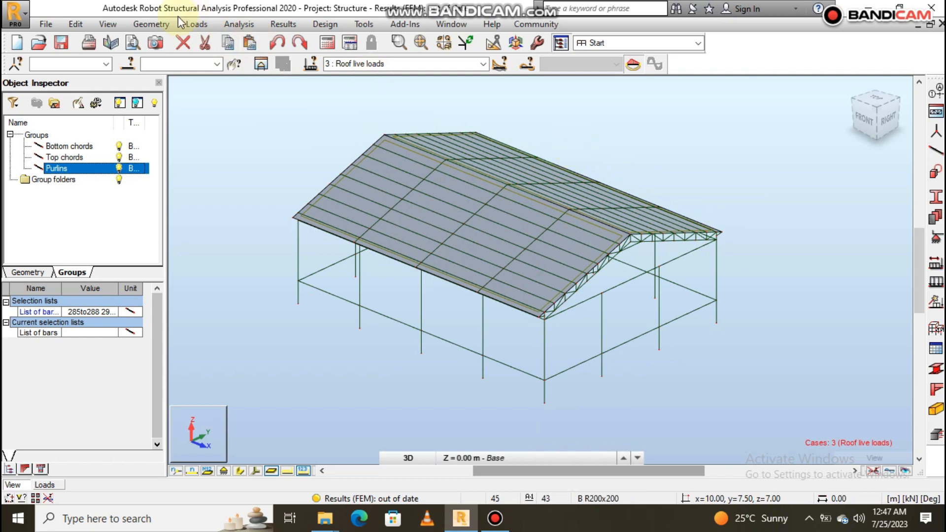
# - Create manual load combination 8 of type ULS with the name COMB1
pyautogui.click(193, 25)
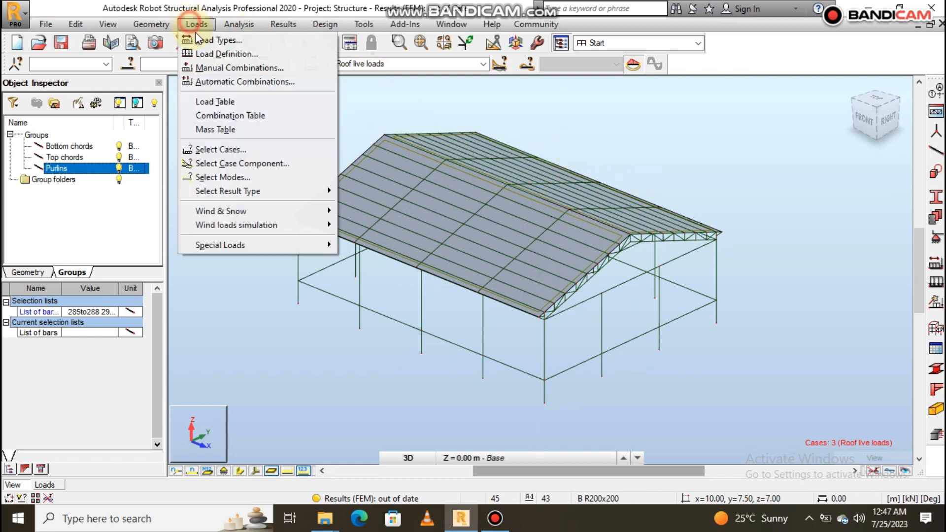
pyautogui.click(216, 68)
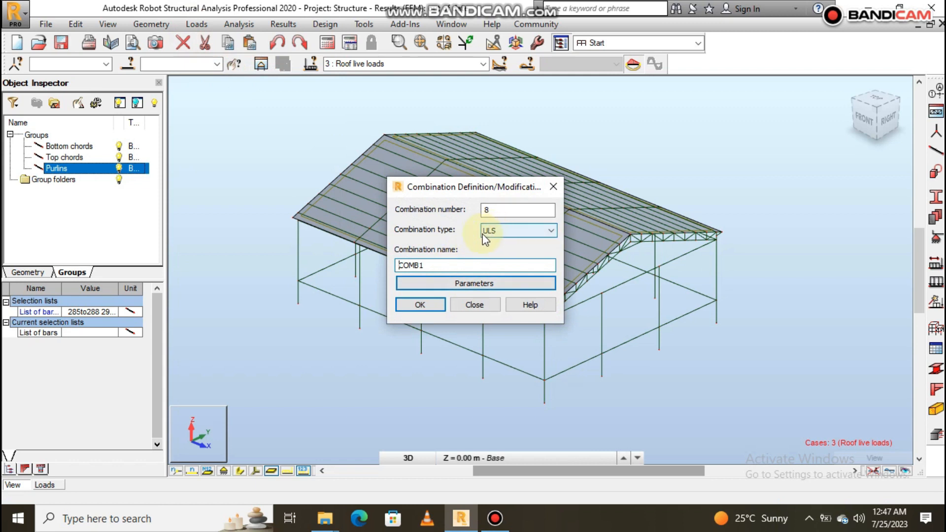
pyautogui.click(419, 303)
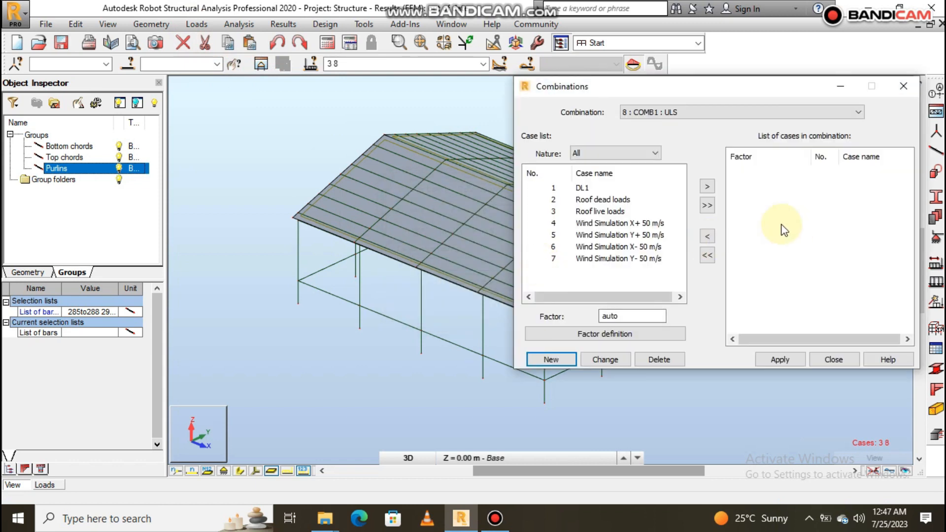
# - Set the ULS dead load factor to 1.4 in the factor definition for COMB1 and close it
pyautogui.click(607, 333)
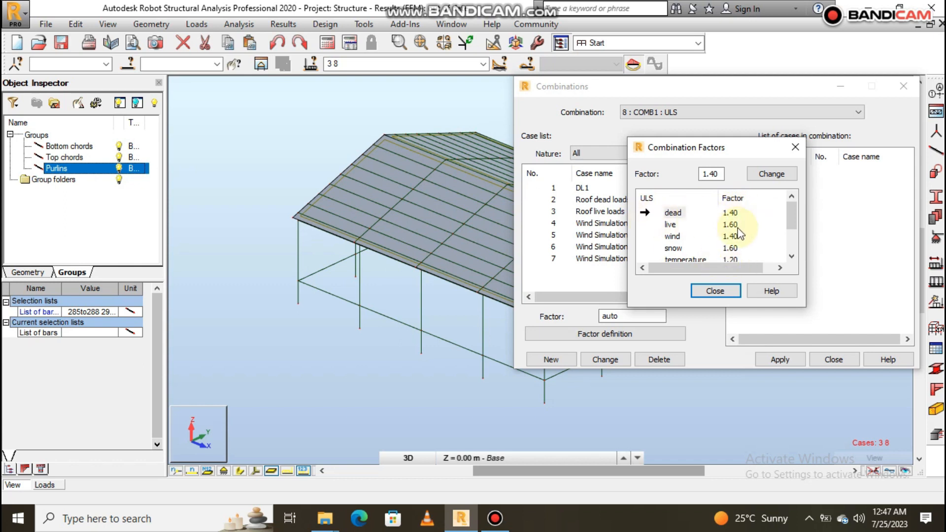
pyautogui.doubleClick(717, 173)
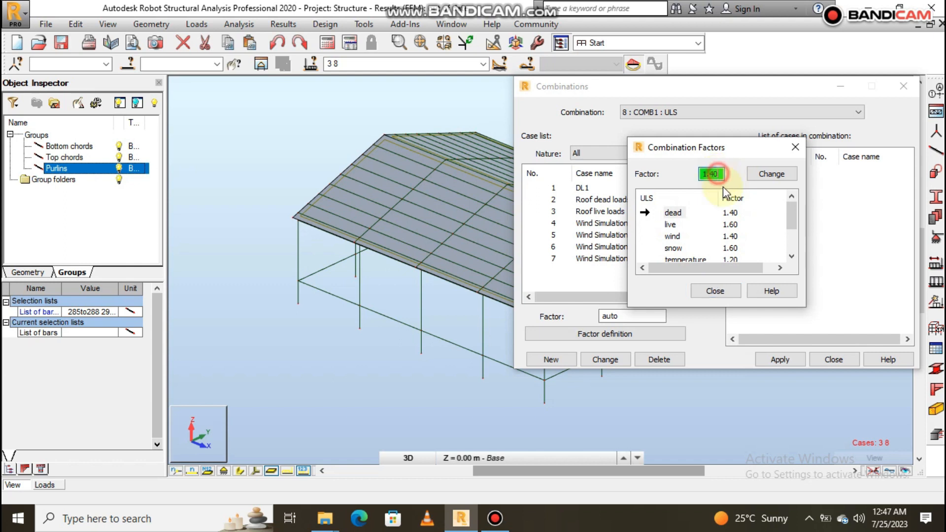
pyautogui.write('1.4')
pyautogui.click(773, 174)
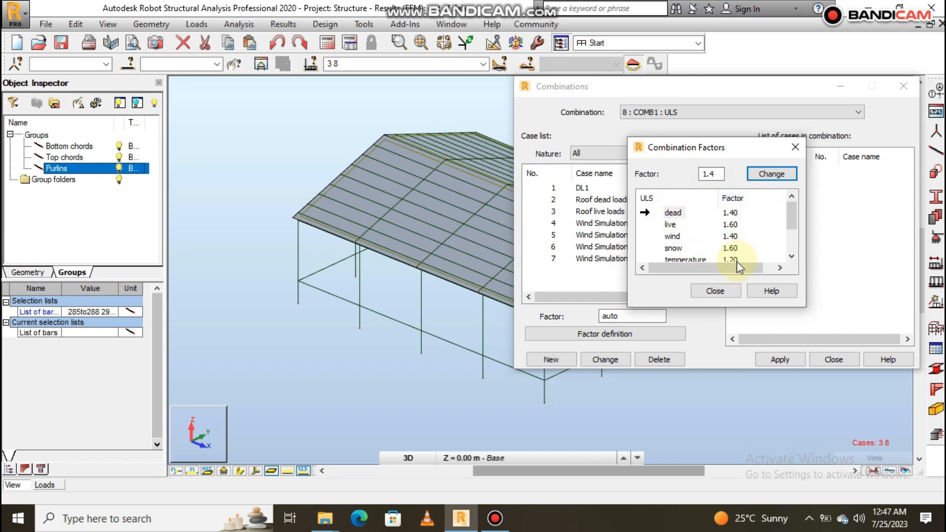
pyautogui.click(715, 291)
# - Add the DL1, Roof dead loads and Roof live loads cases to COMB1 with automatic factors and apply the combination
pyautogui.click(554, 188)
pyautogui.keyDown('ctrl'); pyautogui.click(554, 199); pyautogui.keyUp('ctrl')
pyautogui.keyDown('ctrl'); pyautogui.click(553, 211); pyautogui.keyUp('ctrl')
pyautogui.click(708, 186)
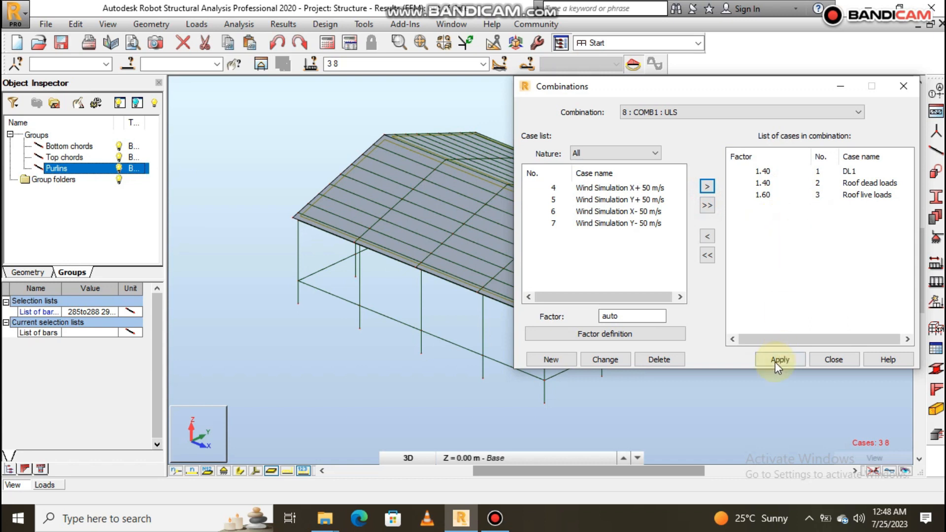
pyautogui.click(787, 357)
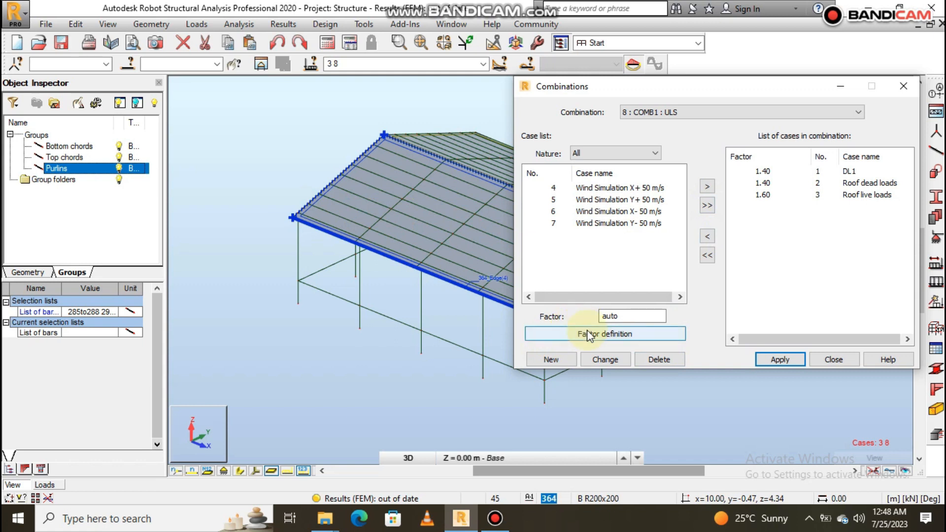
# - Create ULS combination 9 with the name COMB2 and set its dead load factor to 1.2
pyautogui.click(552, 359)
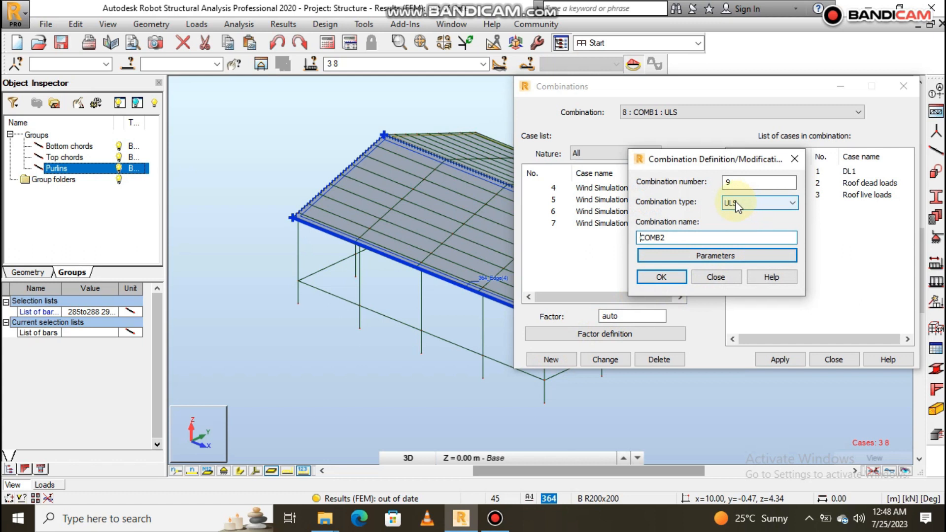
pyautogui.click(662, 275)
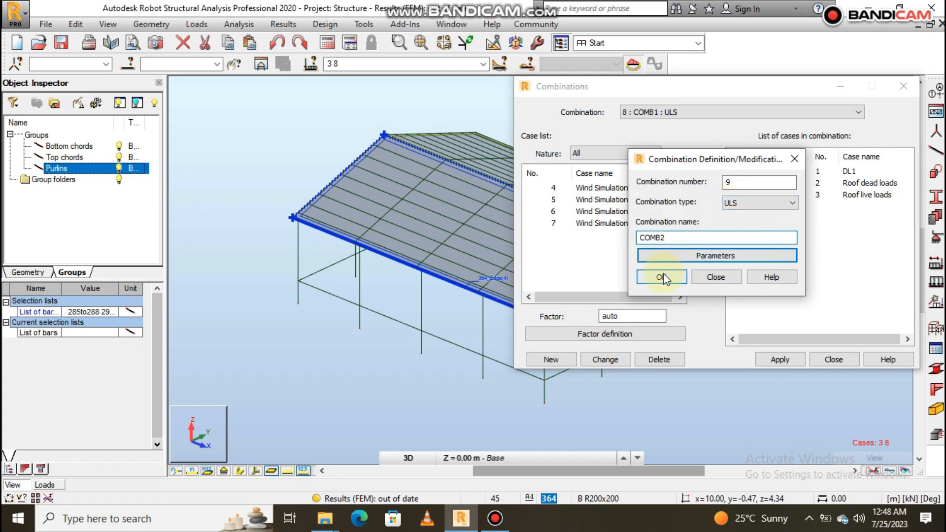
pyautogui.click(608, 333)
pyautogui.doubleClick(711, 174)
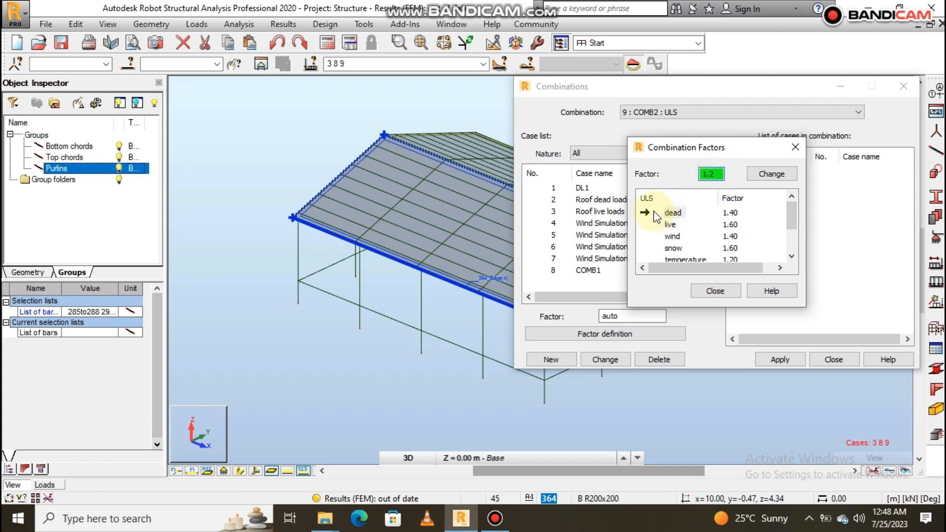
pyautogui.click(772, 173)
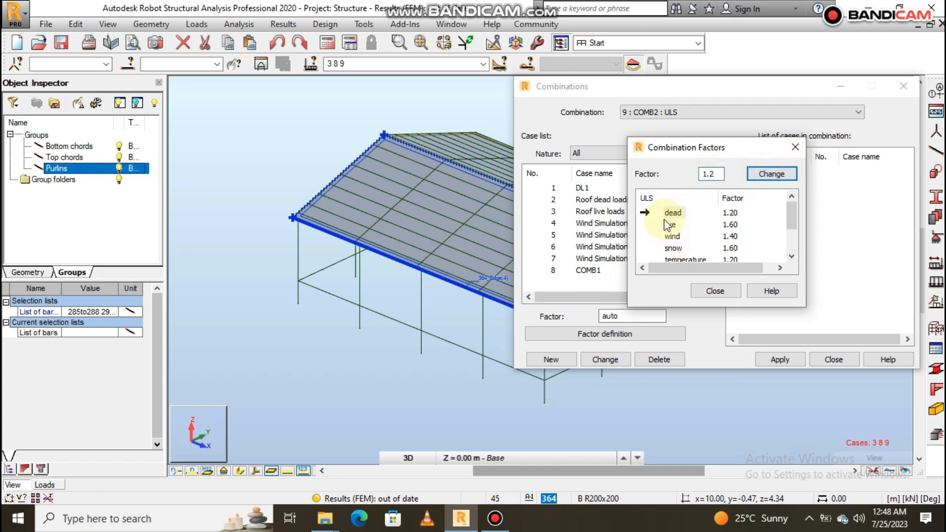
# - Set the ULS live and wind load factors to 1.2 and close the factor definition
pyautogui.click(669, 224)
pyautogui.doubleClick(715, 173)
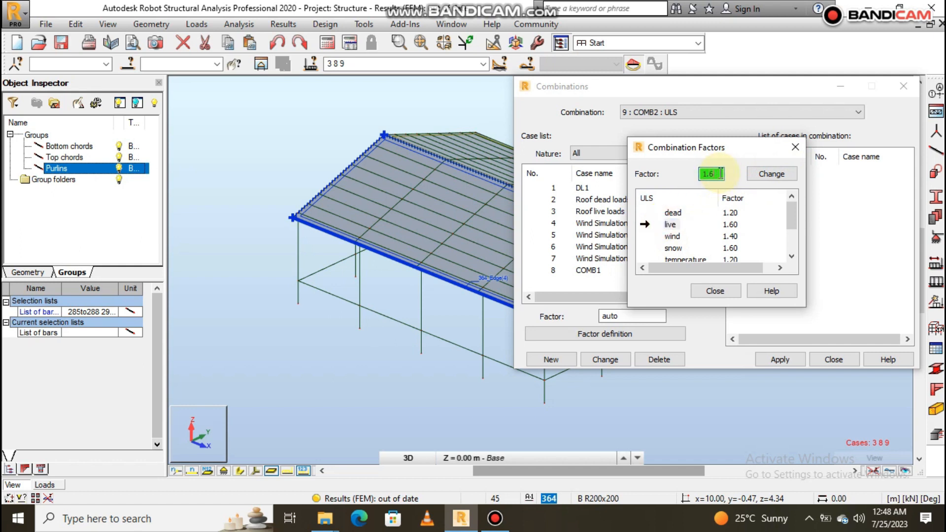
pyautogui.write('1.2')
pyautogui.click(772, 173)
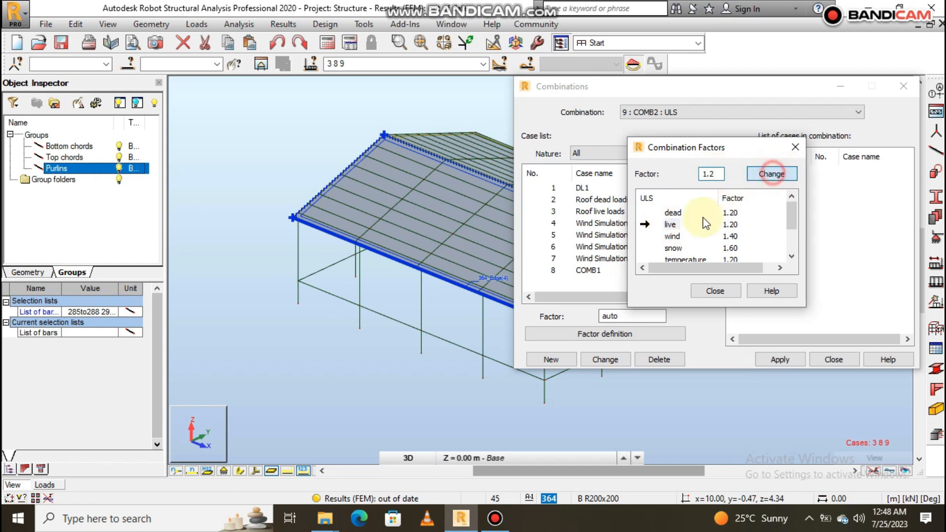
pyautogui.click(672, 236)
pyautogui.doubleClick(713, 173)
pyautogui.write('1.2')
pyautogui.click(771, 173)
pyautogui.click(714, 290)
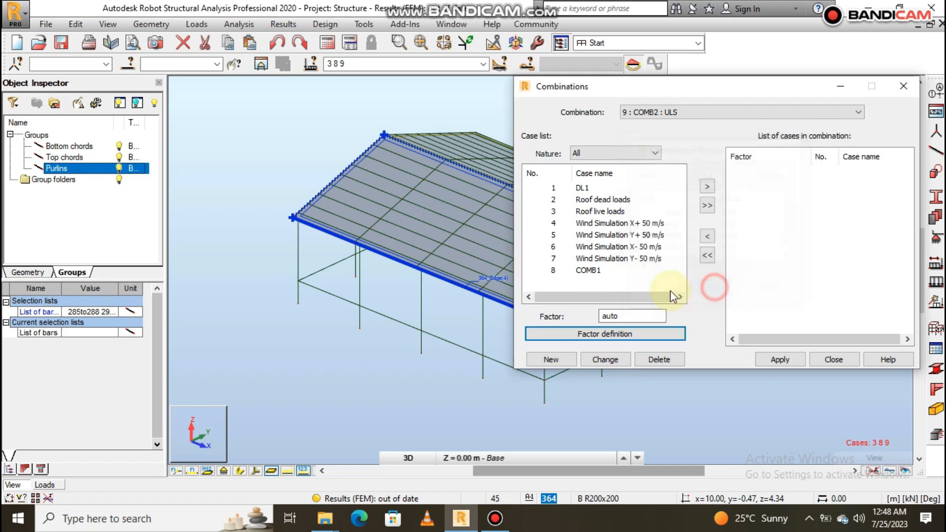
# - Add DL1, Roof dead loads, Roof live loads and Wind Simulation X+ 50 m/s to COMB2 with automatic factors and apply the combination
pyautogui.click(553, 188)
pyautogui.keyDown('ctrl'); pyautogui.click(553, 201); pyautogui.keyUp('ctrl')
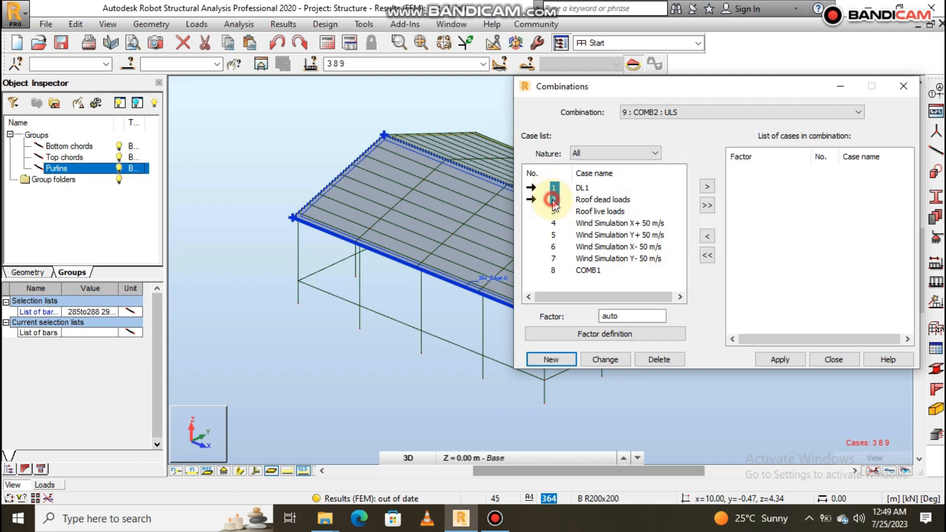
pyautogui.keyDown('ctrl'); pyautogui.click(553, 212); pyautogui.keyUp('ctrl')
pyautogui.scroll(-4, 364, 220)
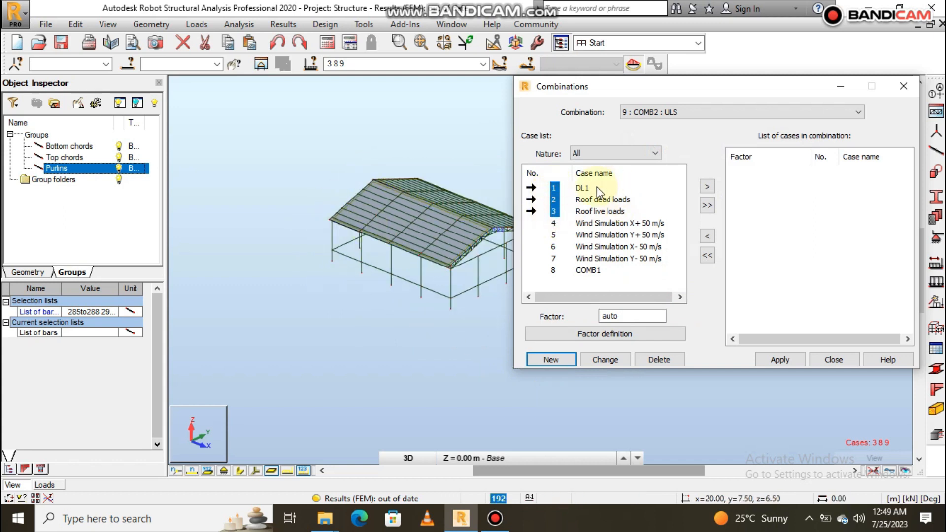
pyautogui.keyDown('ctrl'); pyautogui.click(554, 223); pyautogui.keyUp('ctrl')
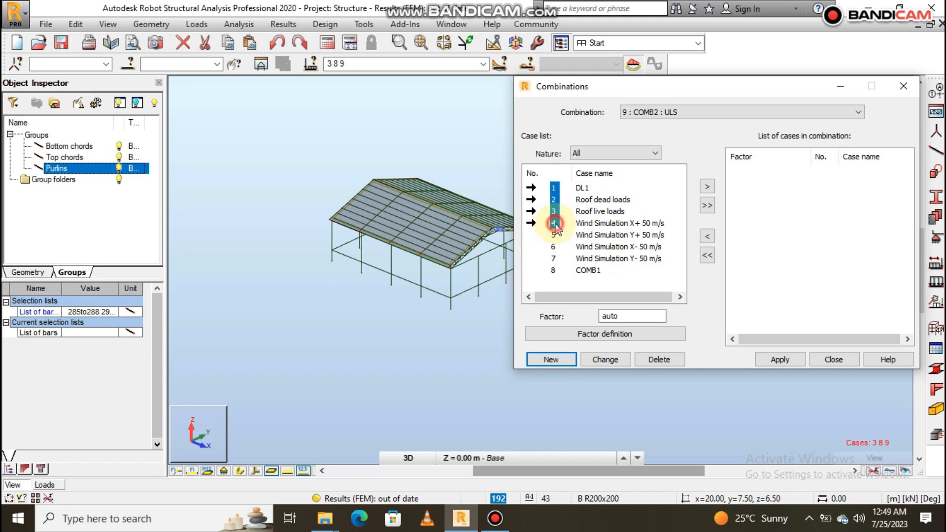
pyautogui.click(707, 187)
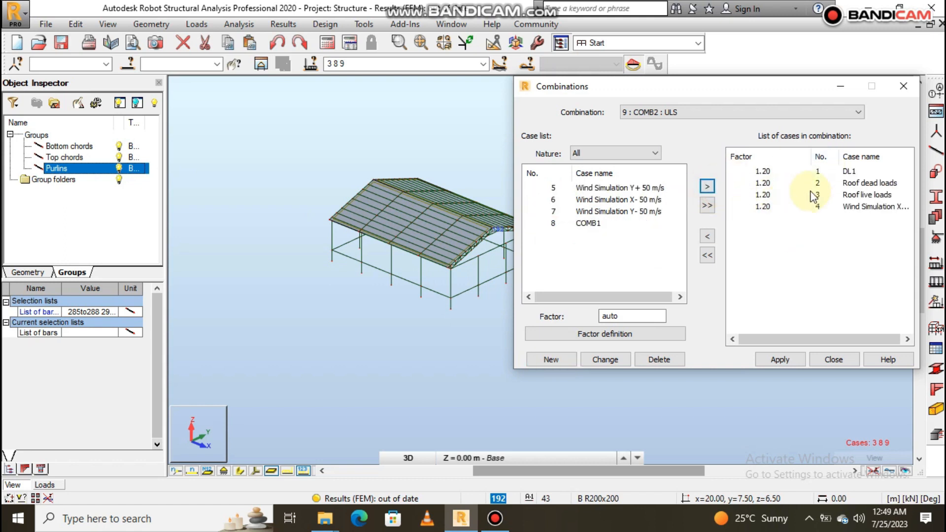
pyautogui.click(781, 359)
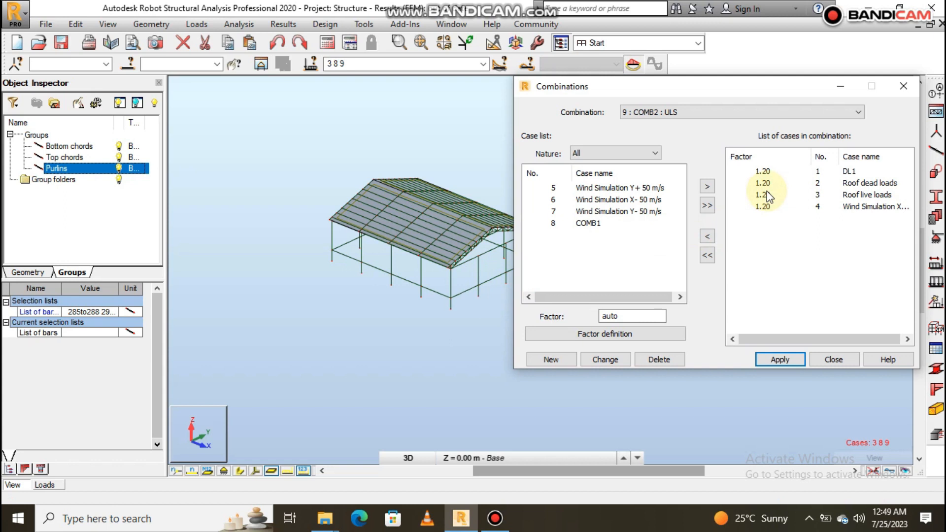
pyautogui.click(779, 359)
# - Create ULS combination 10, COMB3, from DL1, Roof dead loads, Roof live loads and Wind Simulation Y+ 50 m/s, and apply it
pyautogui.click(550, 358)
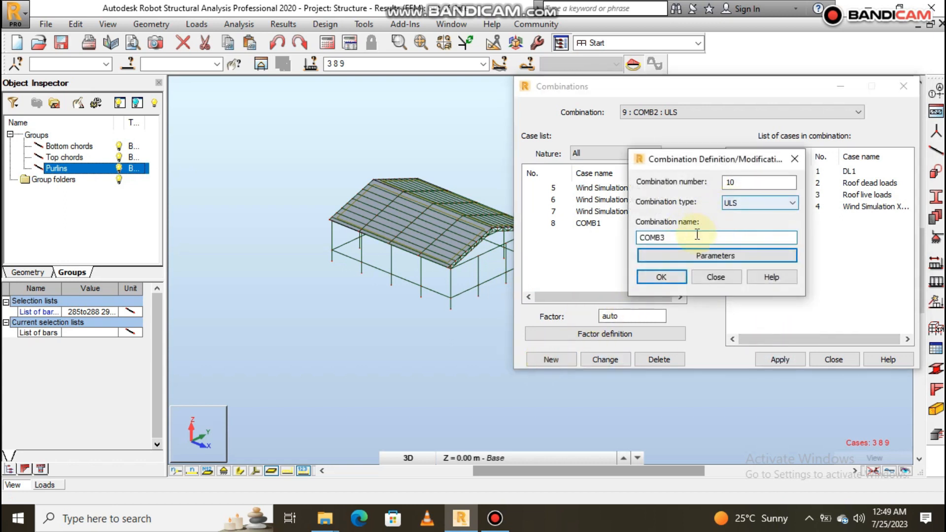
pyautogui.click(662, 276)
pyautogui.moveTo(551, 189); pyautogui.dragTo(555, 212)
pyautogui.keyDown('ctrl'); pyautogui.click(553, 236); pyautogui.keyUp('ctrl')
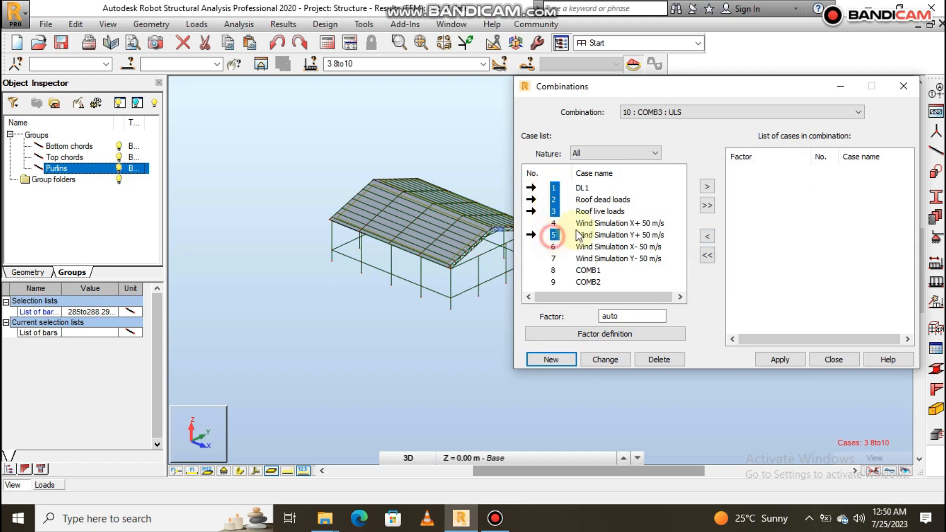
pyautogui.click(714, 187)
pyautogui.click(784, 360)
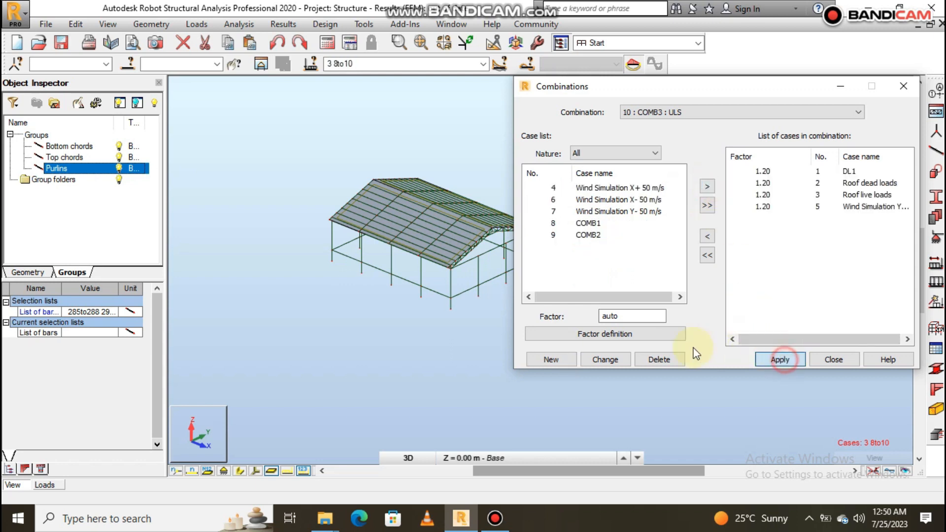
# - Create ULS combination 11, COMB4, from DL1, Roof dead loads, Roof live loads and Wind Simulation X- 50 m/s, and apply it
pyautogui.click(552, 359)
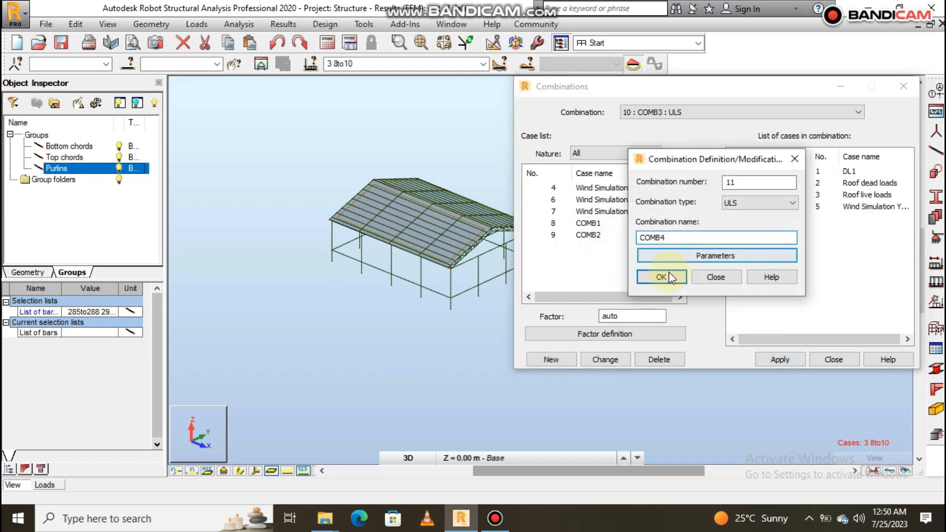
pyautogui.click(662, 277)
pyautogui.click(553, 187)
pyautogui.keyDown('ctrl'); pyautogui.click(553, 199); pyautogui.keyUp('ctrl')
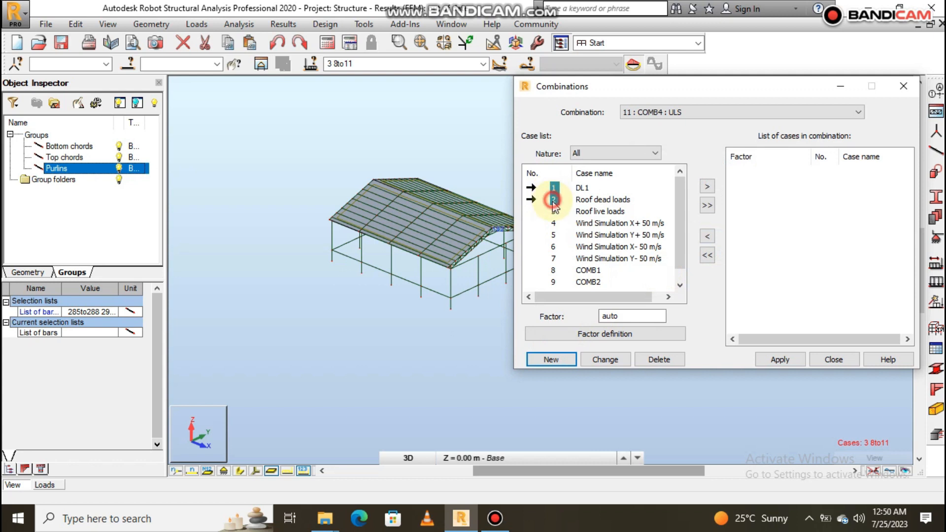
pyautogui.keyDown('ctrl'); pyautogui.click(554, 211); pyautogui.keyUp('ctrl')
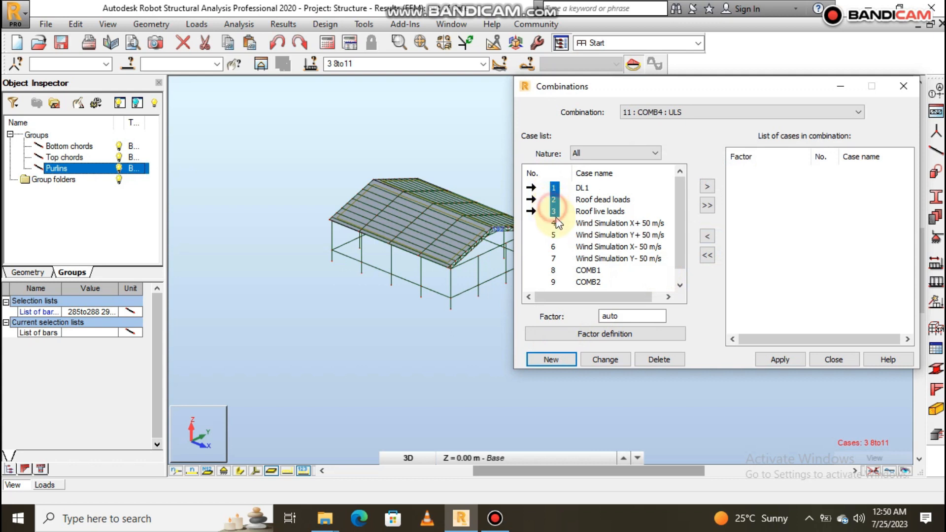
pyautogui.keyDown('ctrl'); pyautogui.click(553, 246); pyautogui.keyUp('ctrl')
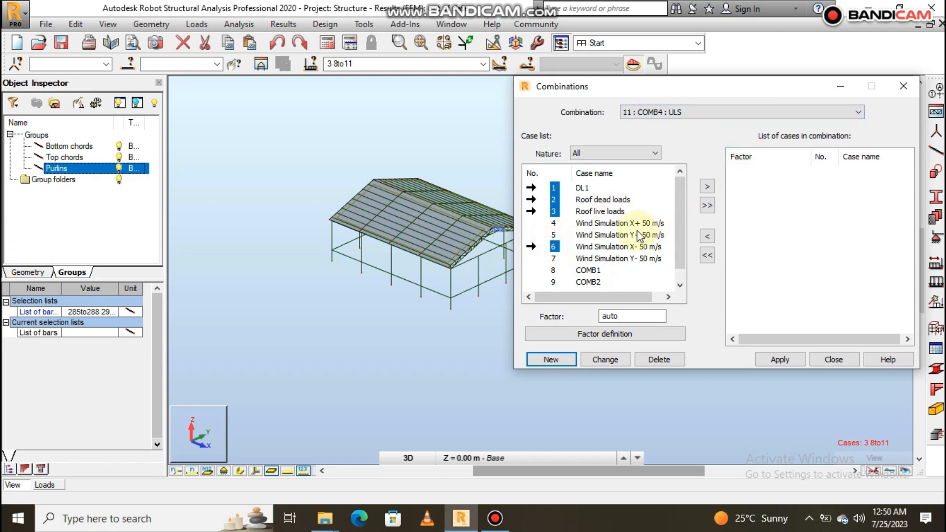
pyautogui.click(708, 187)
pyautogui.click(779, 358)
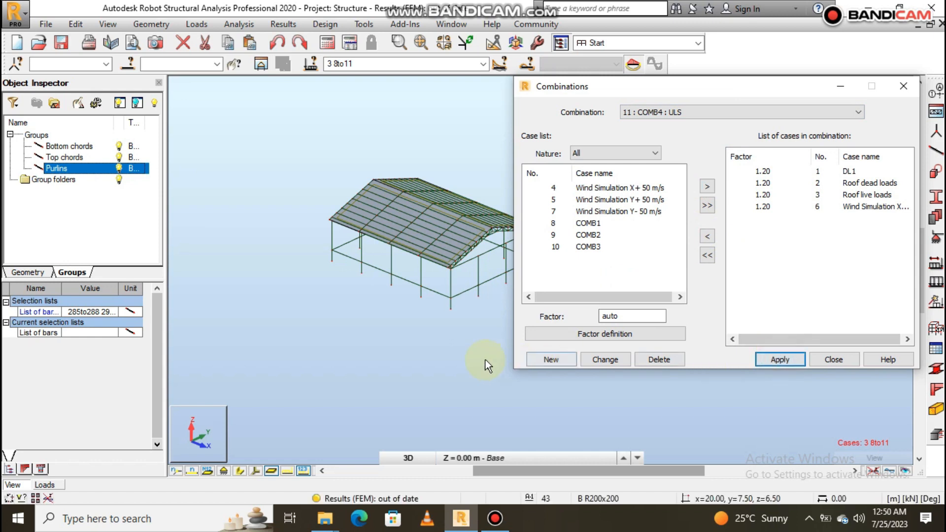
# - Create ULS combination 12, COMB5, from DL1, Roof dead loads, Roof live loads and Wind Simulation Y- 50 m/s, and apply it
pyautogui.click(551, 359)
pyautogui.click(659, 278)
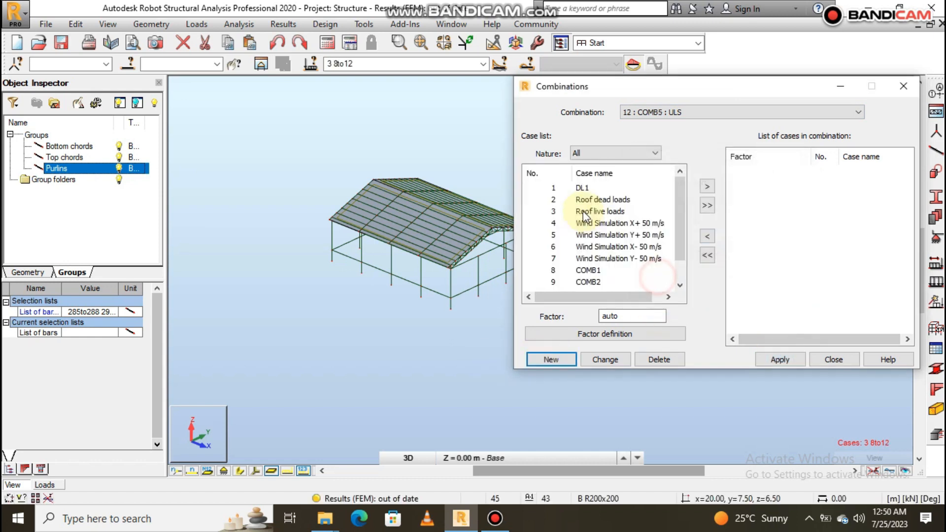
pyautogui.click(552, 188)
pyautogui.keyDown('ctrl'); pyautogui.click(553, 200); pyautogui.keyUp('ctrl')
pyautogui.keyDown('ctrl'); pyautogui.click(555, 212); pyautogui.keyUp('ctrl')
pyautogui.keyDown('ctrl'); pyautogui.click(554, 259); pyautogui.keyUp('ctrl')
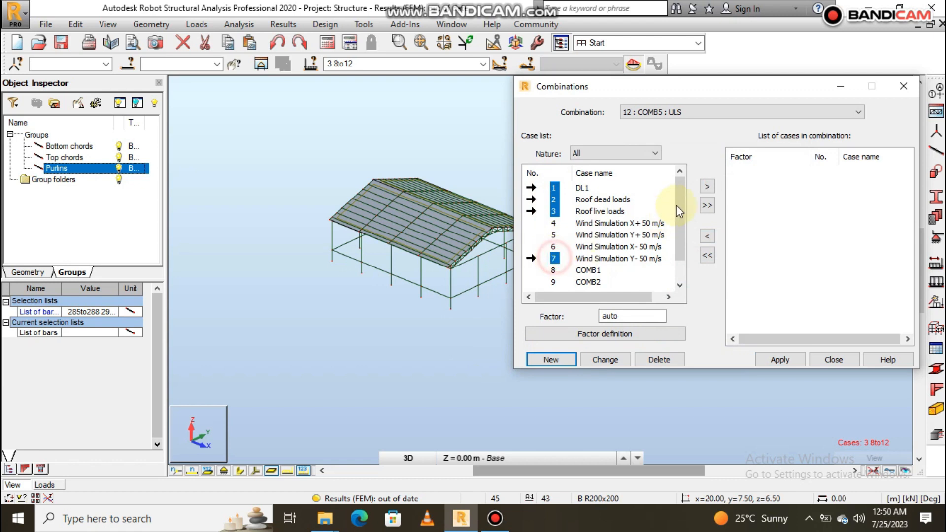
pyautogui.click(707, 186)
pyautogui.click(780, 356)
# - Review the cases and factors of COMB1 and COMB2, and close the Combinations dialog
pyautogui.click(729, 114)
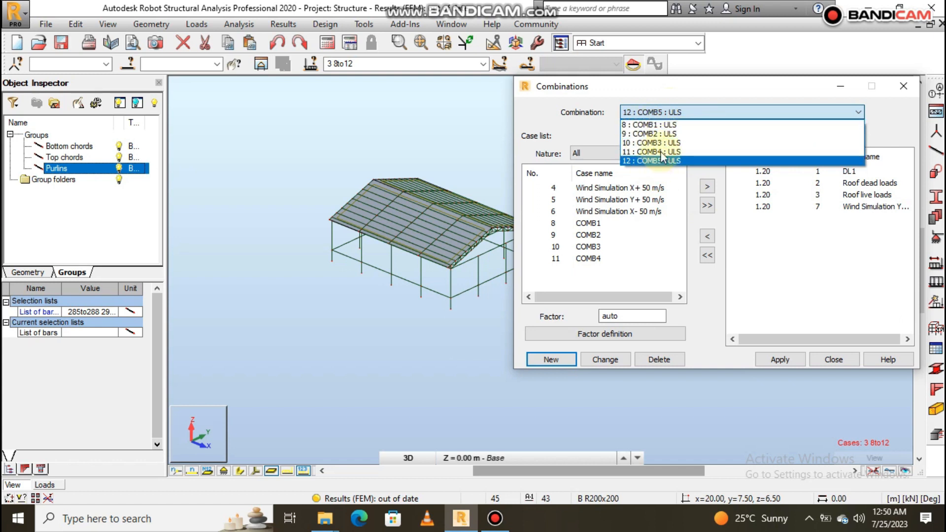
pyautogui.click(672, 124)
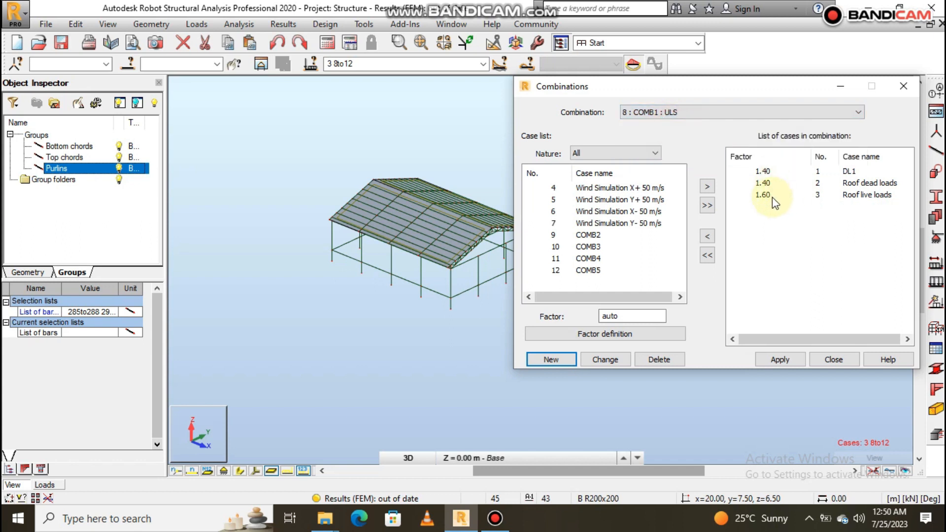
pyautogui.click(672, 112)
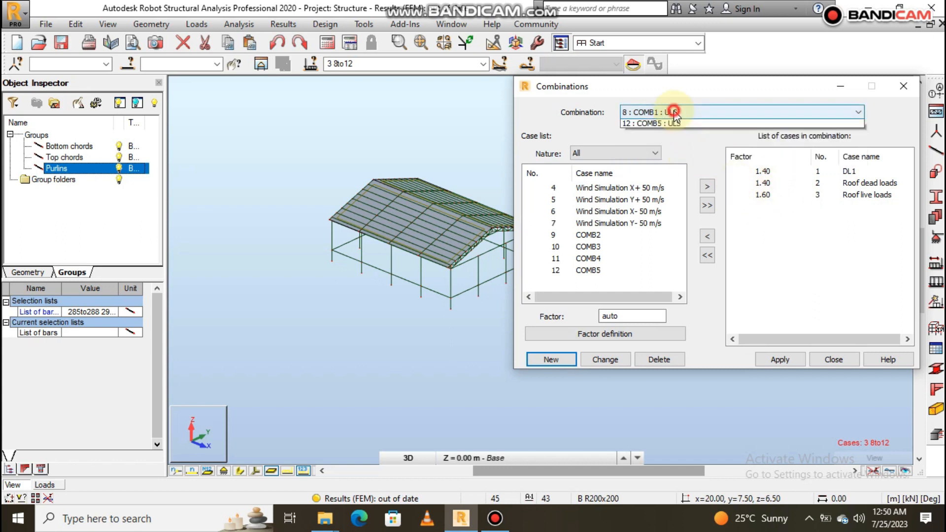
pyautogui.click(659, 134)
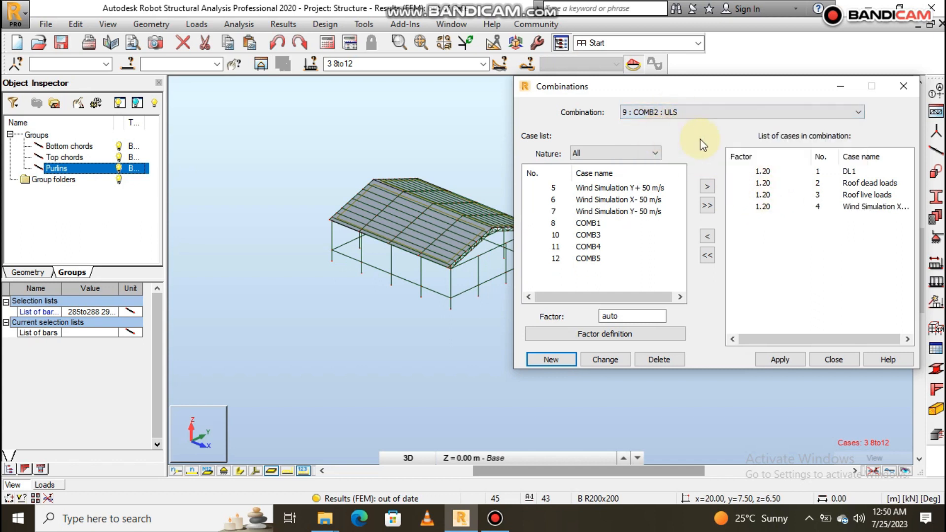
pyautogui.click(661, 112)
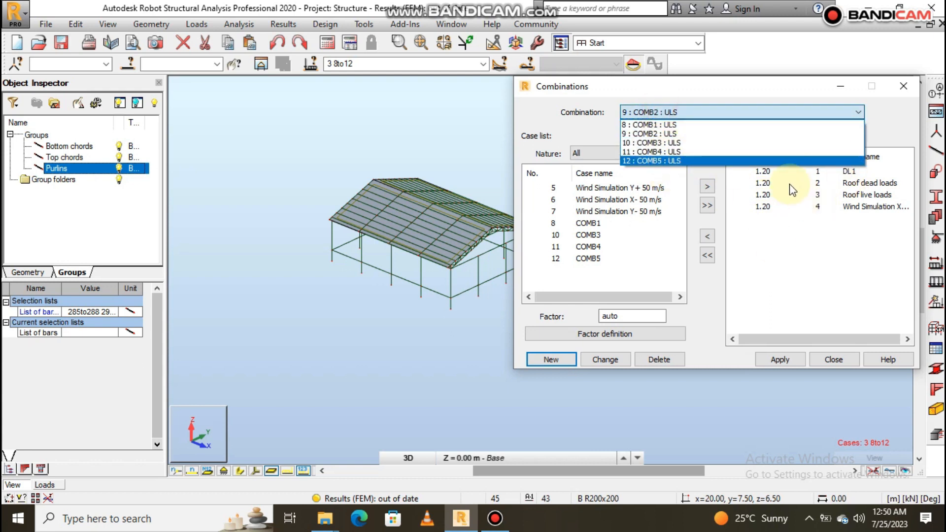
pyautogui.click(779, 237)
pyautogui.click(803, 362)
pyautogui.click(838, 359)
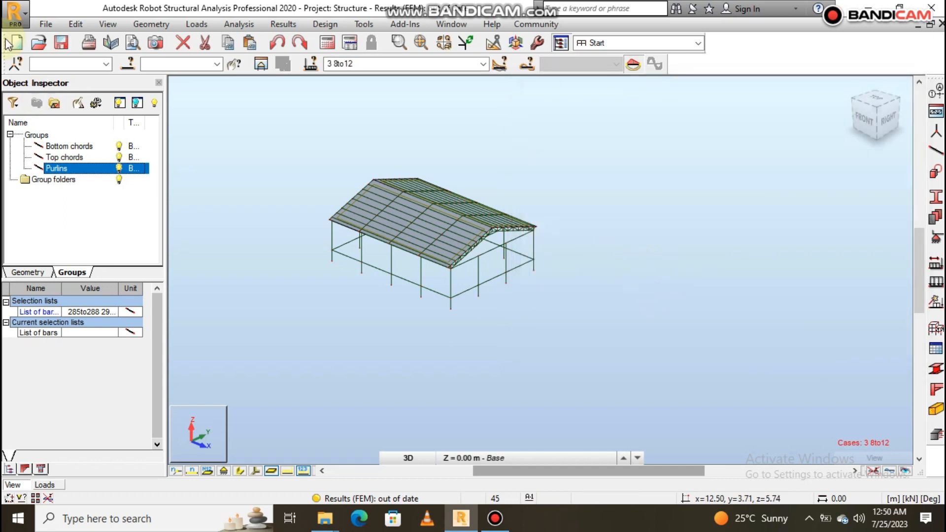
# - Save the structure project with the defined load combinations
pyautogui.click(46, 23)
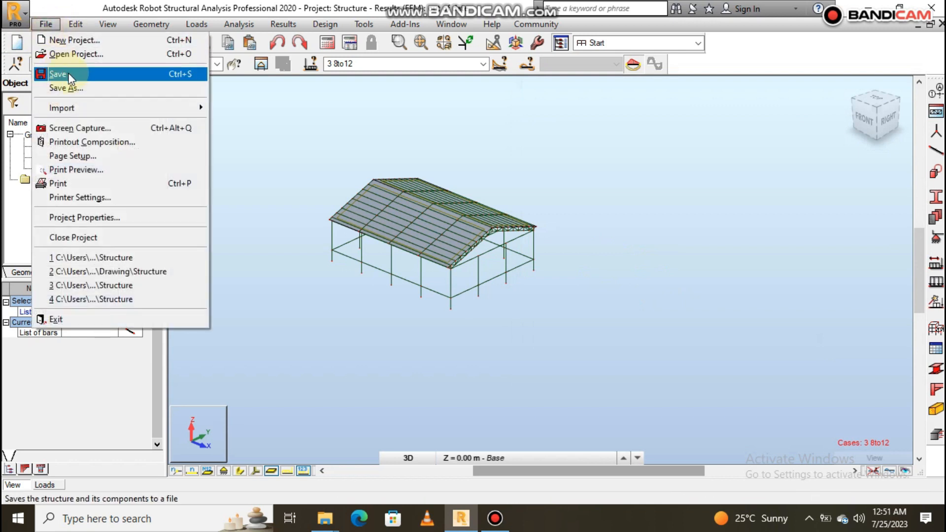
pyautogui.click(68, 73)
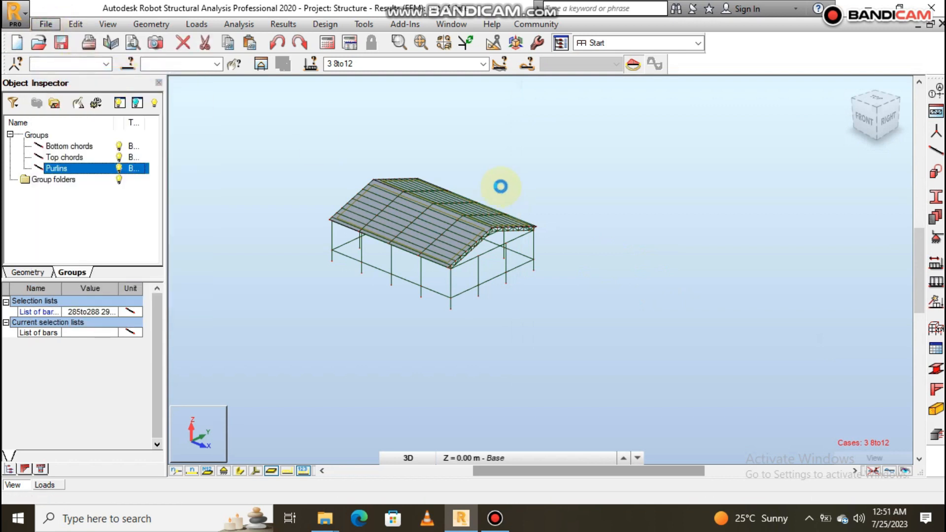
pyautogui.scroll(5, 351, 228)
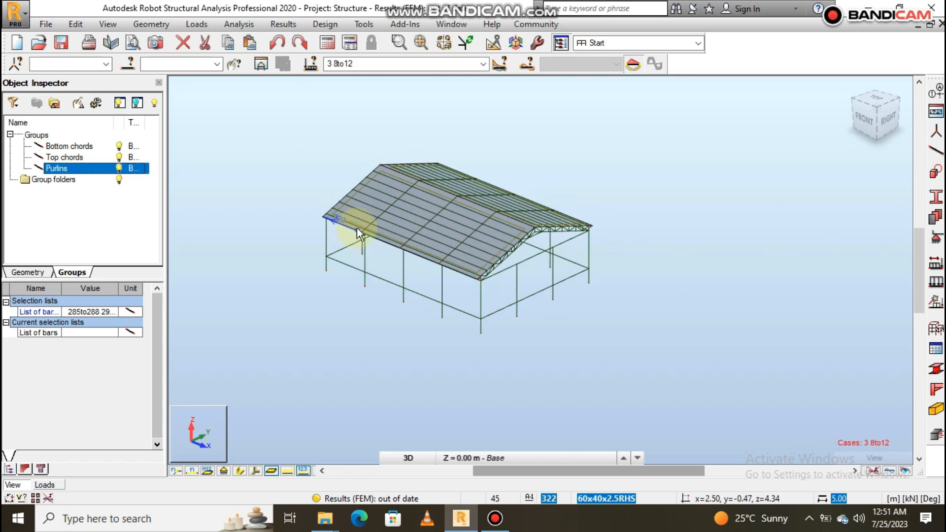
pyautogui.scroll(-1, 519, 196)
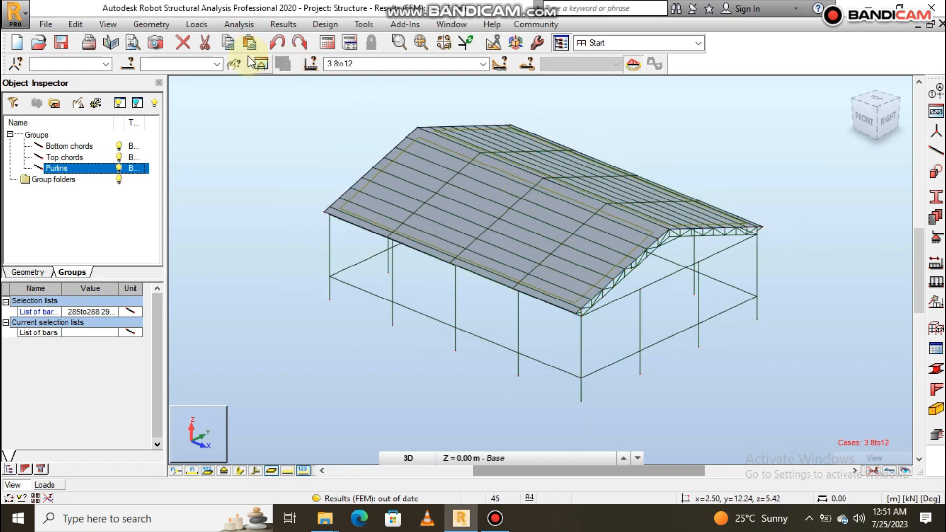
# - Check the list of defined load cases and combinations in Load Types and close the dialog
pyautogui.click(199, 24)
pyautogui.click(219, 45)
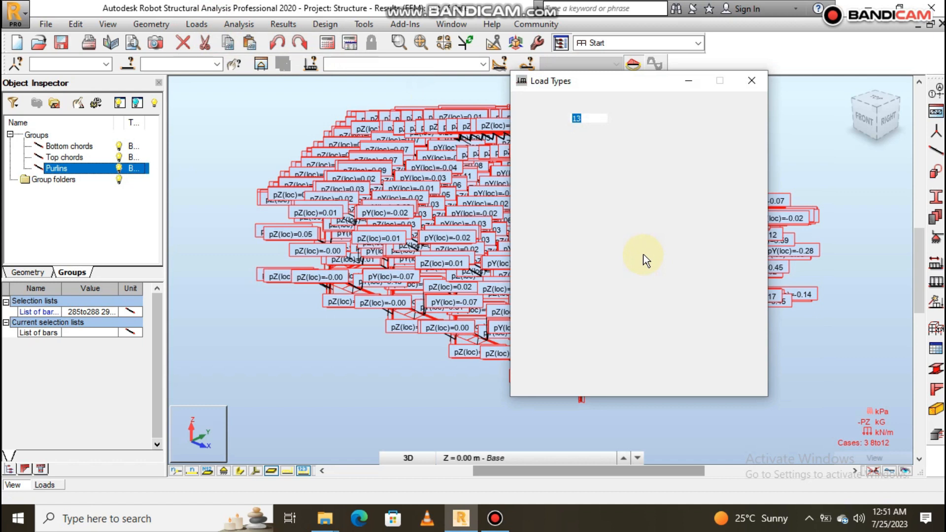
pyautogui.scroll(-2, 616, 283)
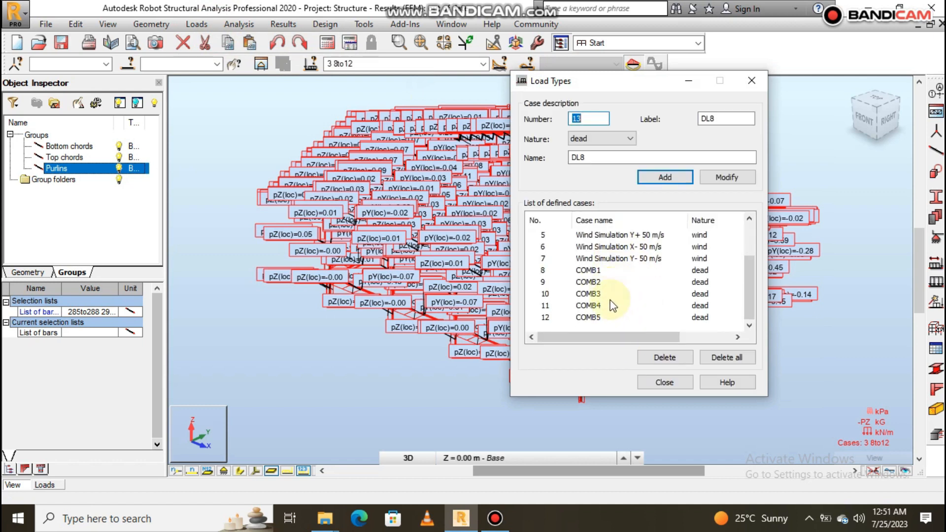
pyautogui.scroll(2, 609, 276)
pyautogui.scroll(-2, 615, 291)
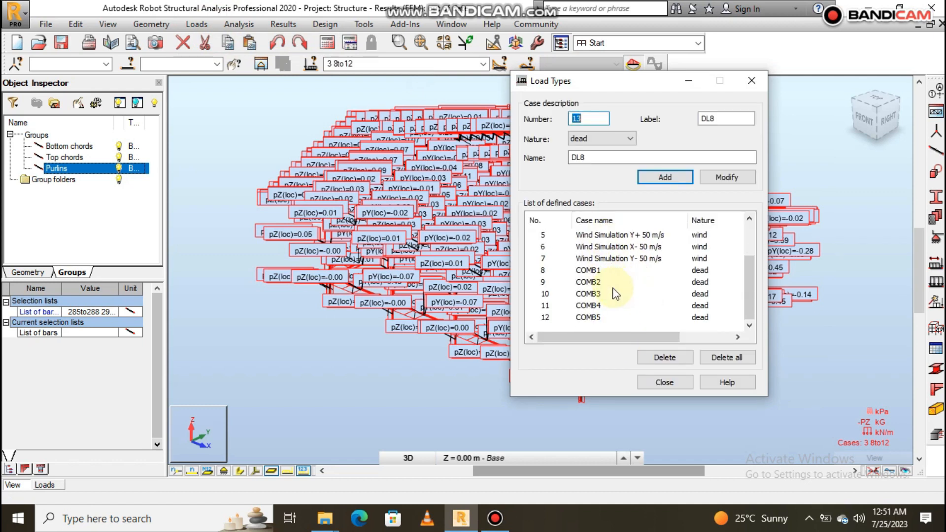
pyautogui.click(670, 380)
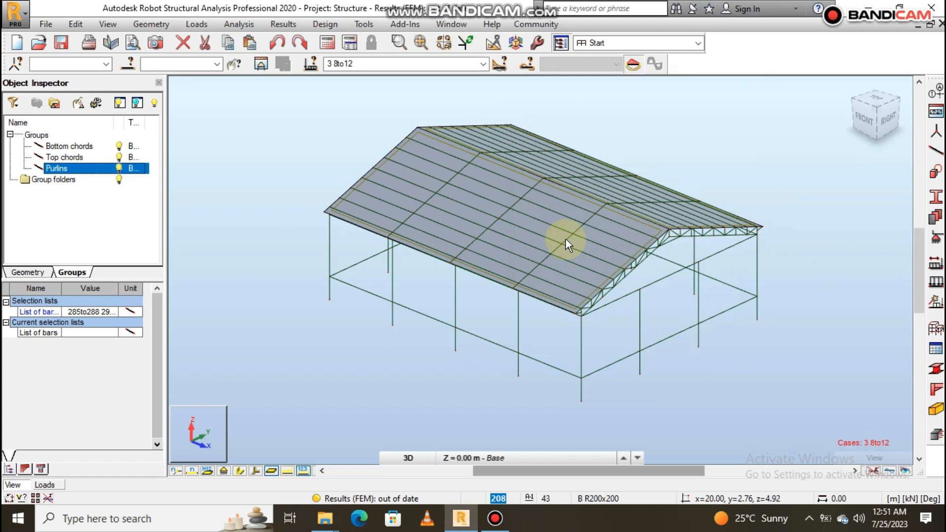
# - Select load case DL1 and turn on the display of load symbols on the 3D model
pyautogui.scroll(-1, 502, 230)
pyautogui.scroll(1, 561, 200)
pyautogui.scroll(-2, 561, 200)
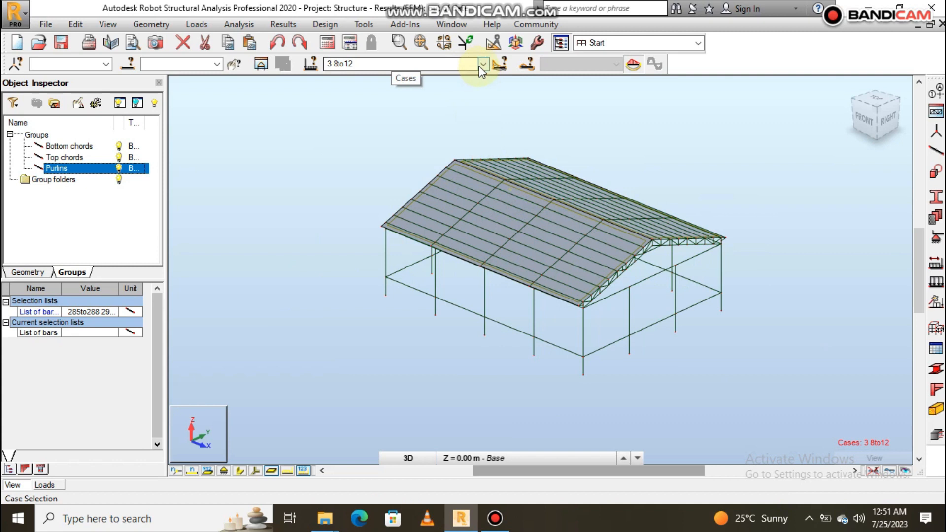
pyautogui.click(483, 64)
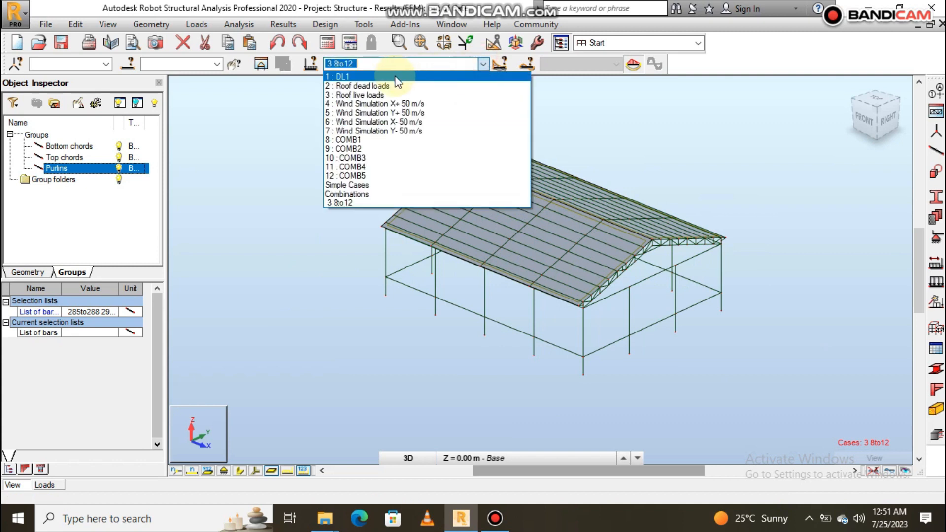
pyautogui.click(380, 78)
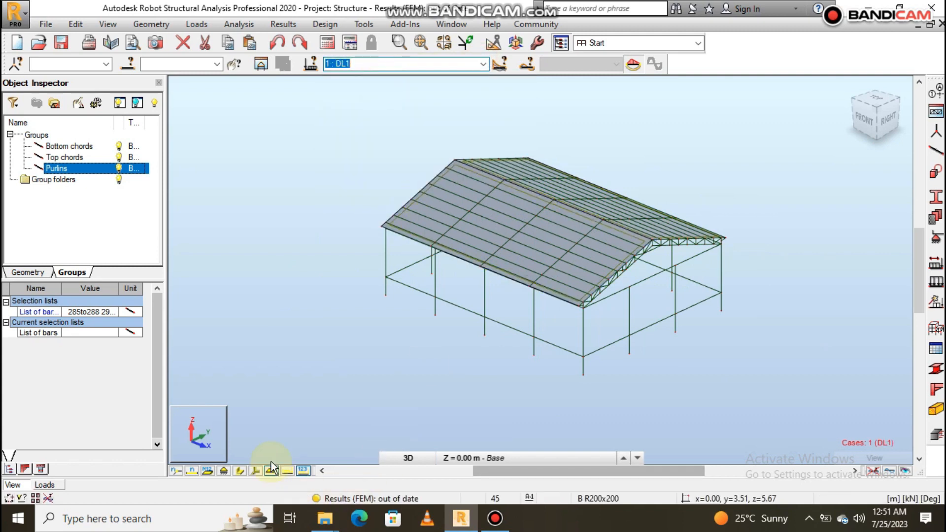
pyautogui.click(281, 470)
# - Display the Roof dead loads case and the Roof live loads case on the model to inspect their loads
pyautogui.click(484, 64)
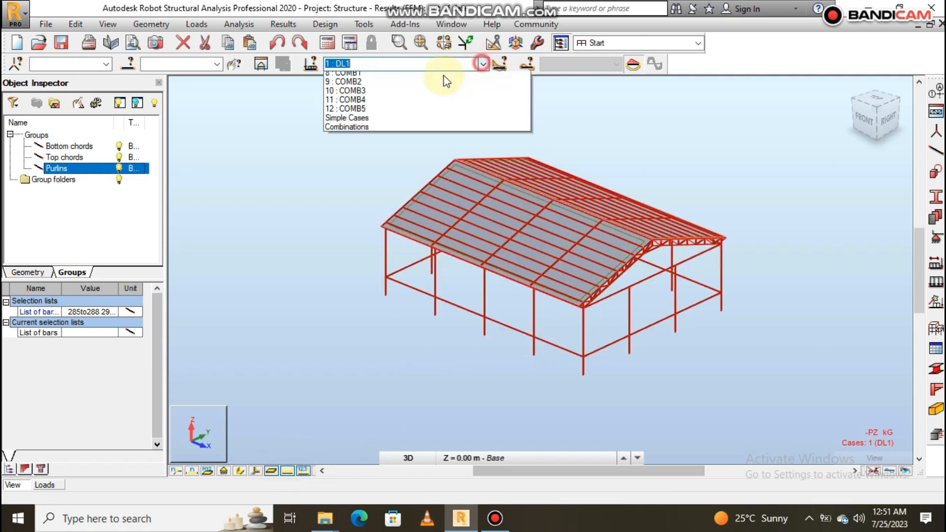
pyautogui.click(382, 91)
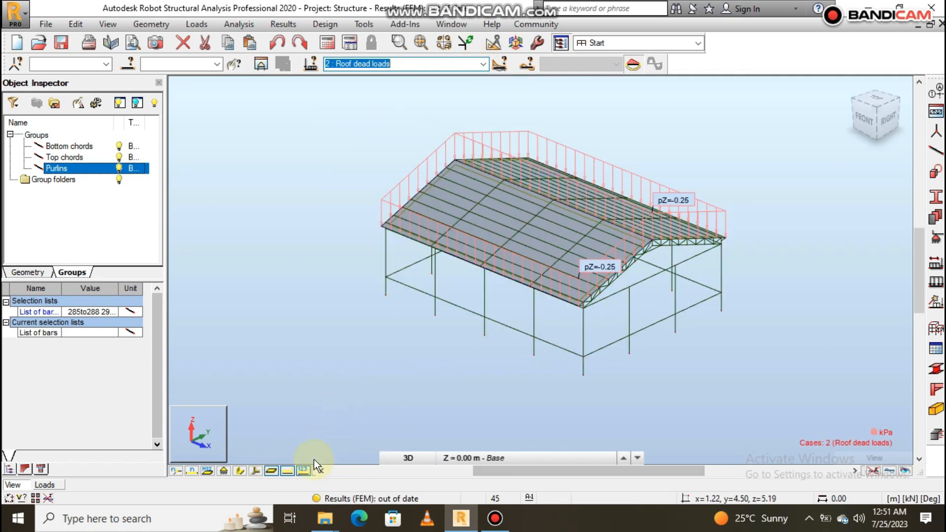
pyautogui.click(483, 64)
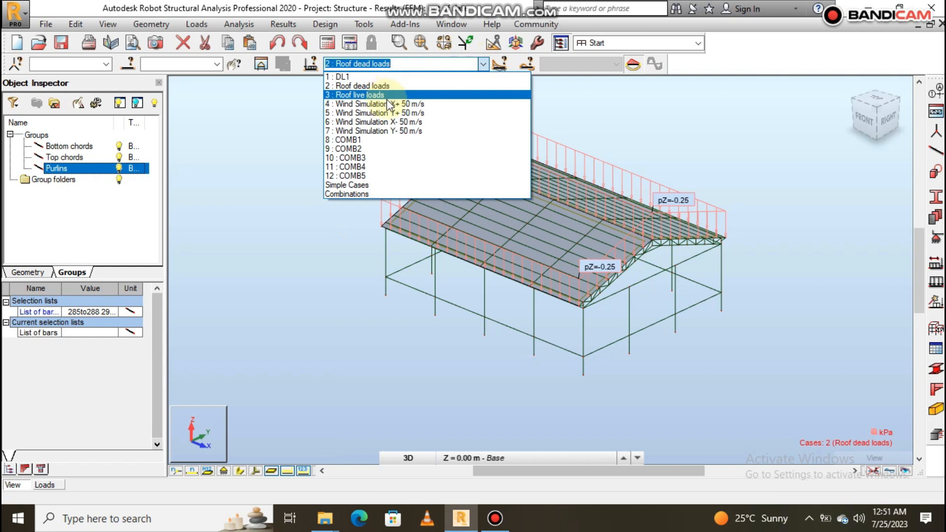
pyautogui.click(388, 95)
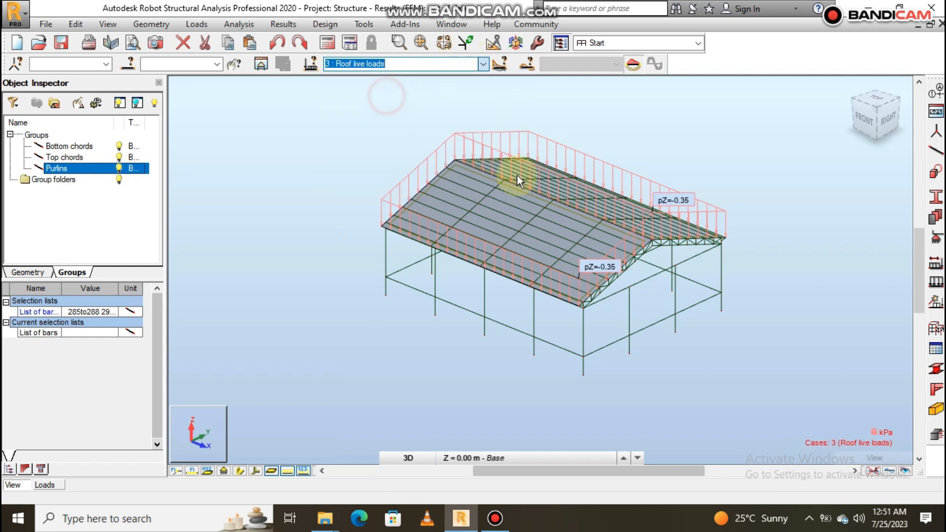
# - Display the Wind Simulation X+ 50 m/s load case on the model and turn off the load value labels
pyautogui.click(484, 64)
pyautogui.click(379, 105)
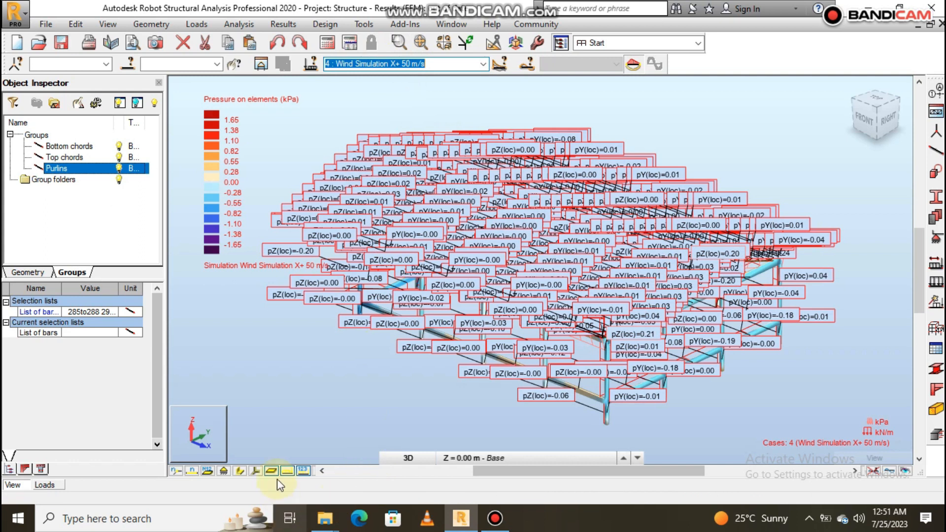
pyautogui.click(286, 471)
pyautogui.click(287, 471)
pyautogui.click(303, 471)
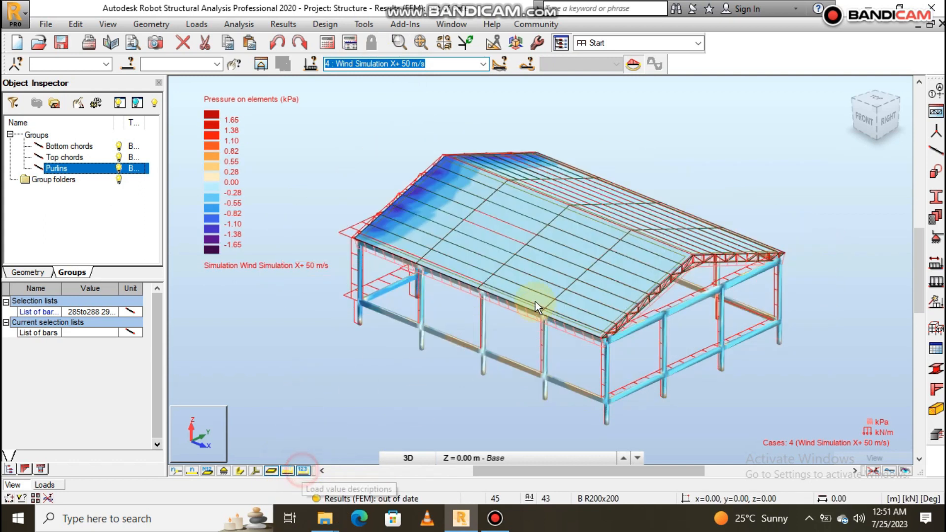
# - Display the Wind Simulation Y+ 50 m/s and Wind Simulation Y- 50 m/s cases to inspect their pressures
pyautogui.click(483, 63)
pyautogui.click(389, 113)
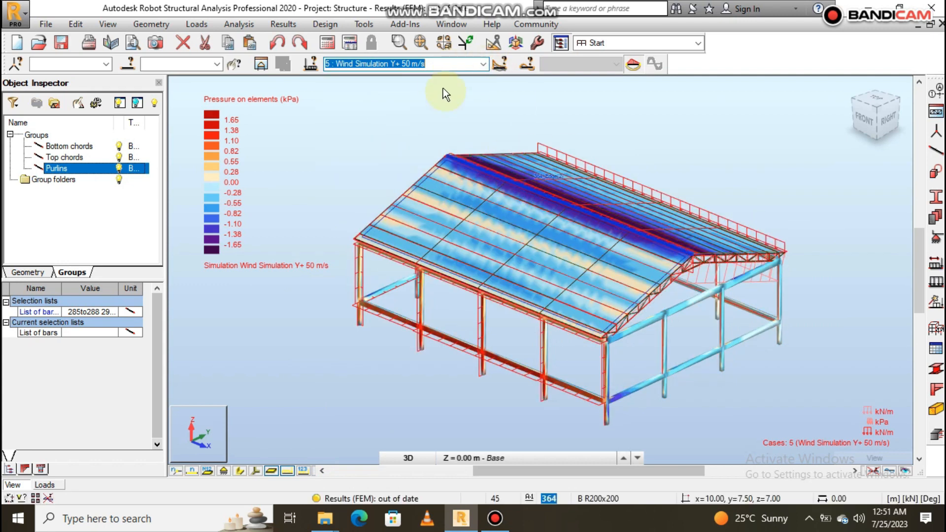
pyautogui.click(482, 64)
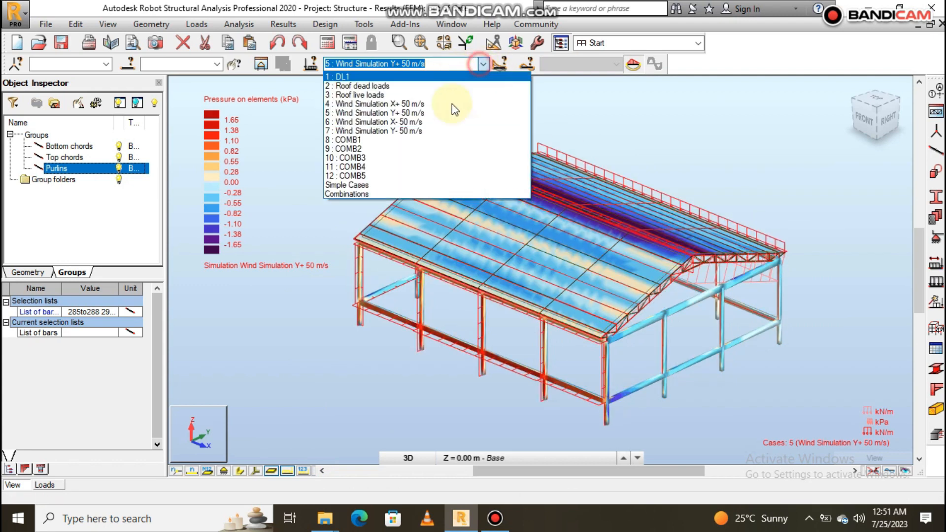
pyautogui.click(414, 133)
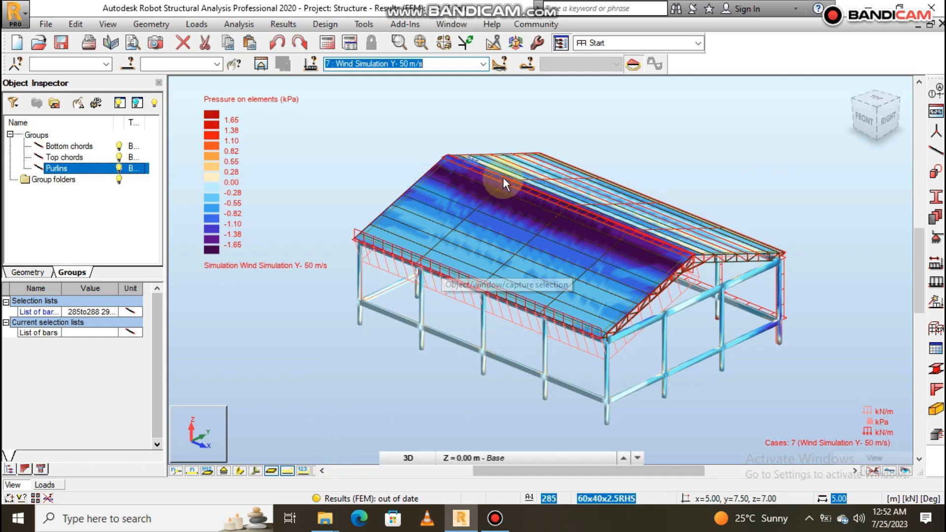
# - Turn off the load symbols on the model and run the structural calculation
pyautogui.click(288, 472)
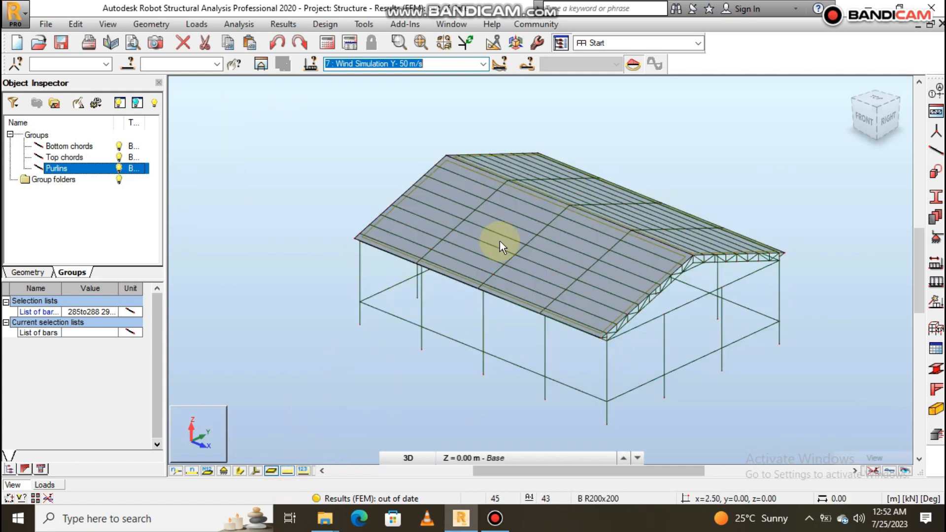
pyautogui.click(679, 148)
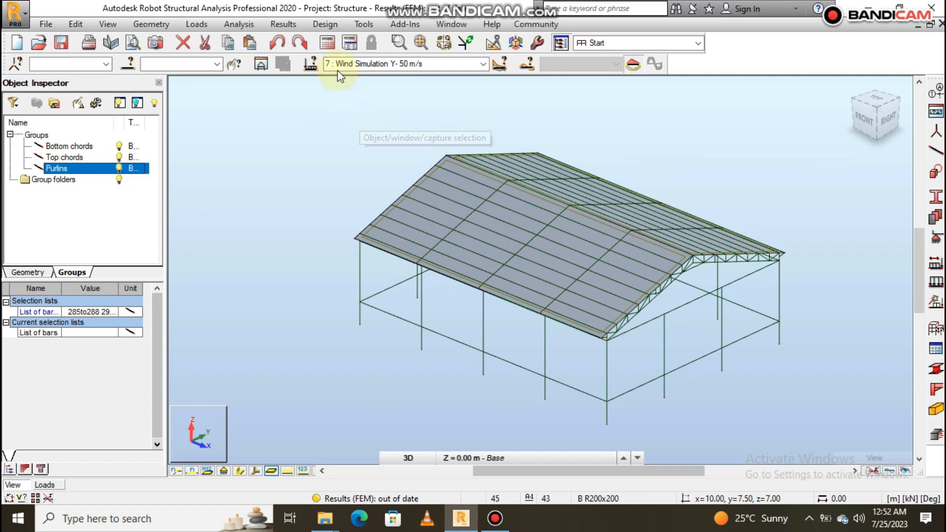
pyautogui.click(329, 43)
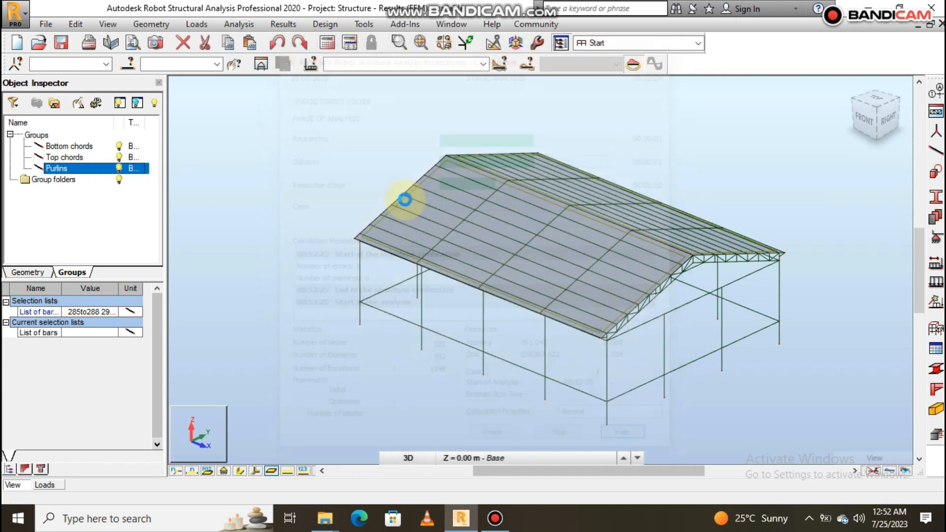
pyautogui.click(327, 42)
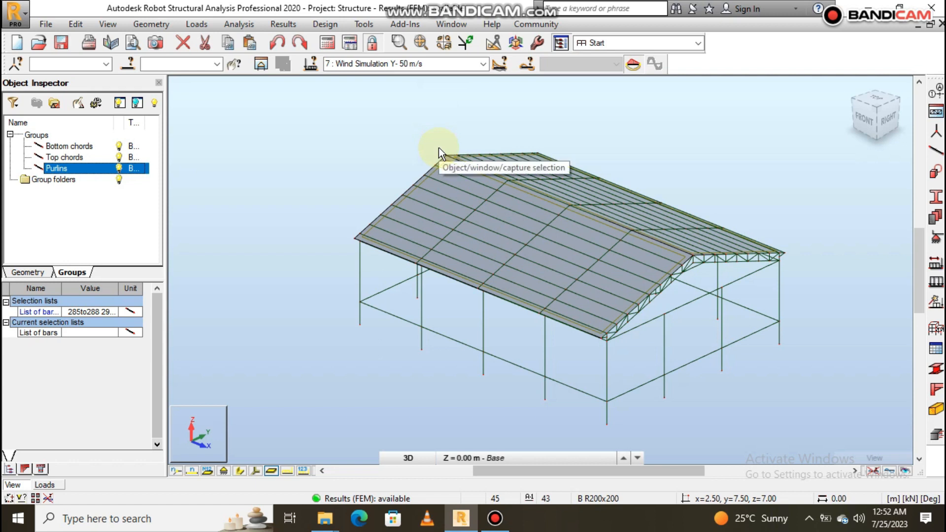
# - Select the load combination COMB1 as the active case for the results
pyautogui.scroll(3, 563, 311)
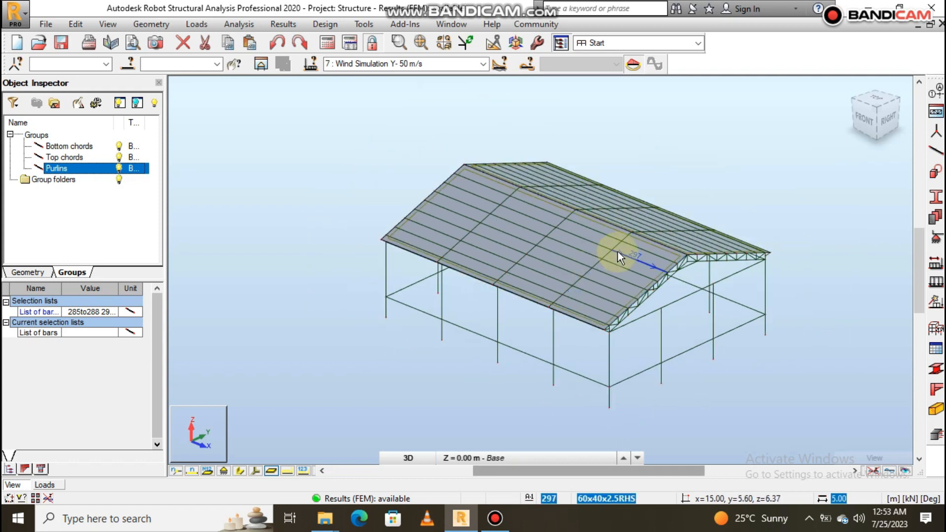
pyautogui.scroll(-1, 531, 218)
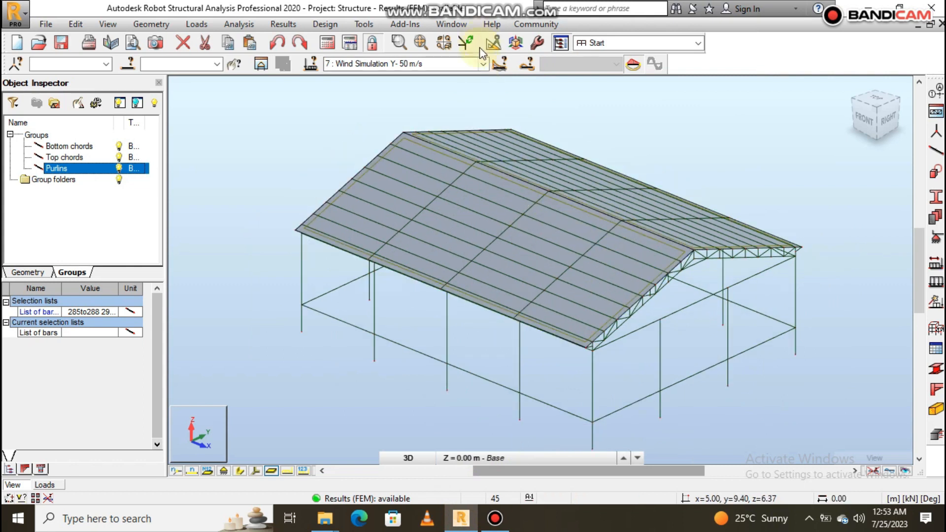
pyautogui.click(483, 66)
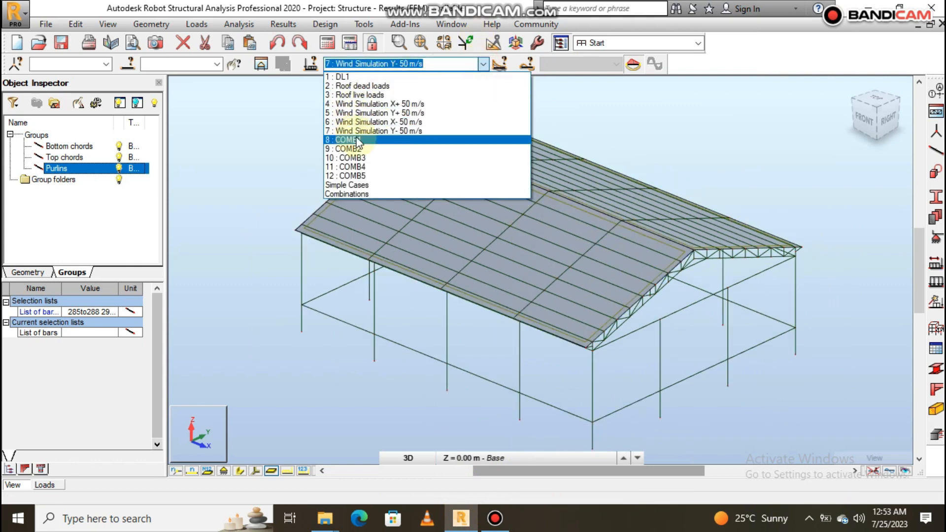
pyautogui.click(357, 138)
pyautogui.click(482, 106)
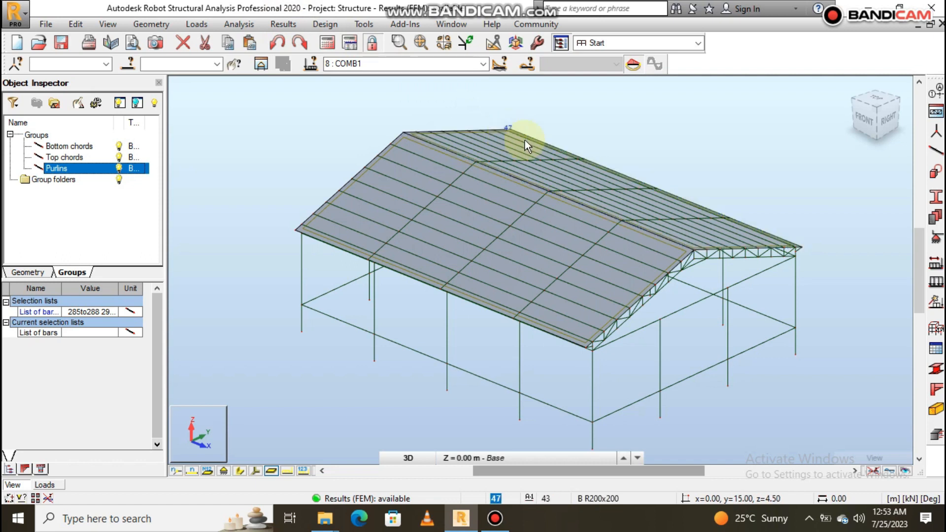
pyautogui.scroll(-1, 472, 215)
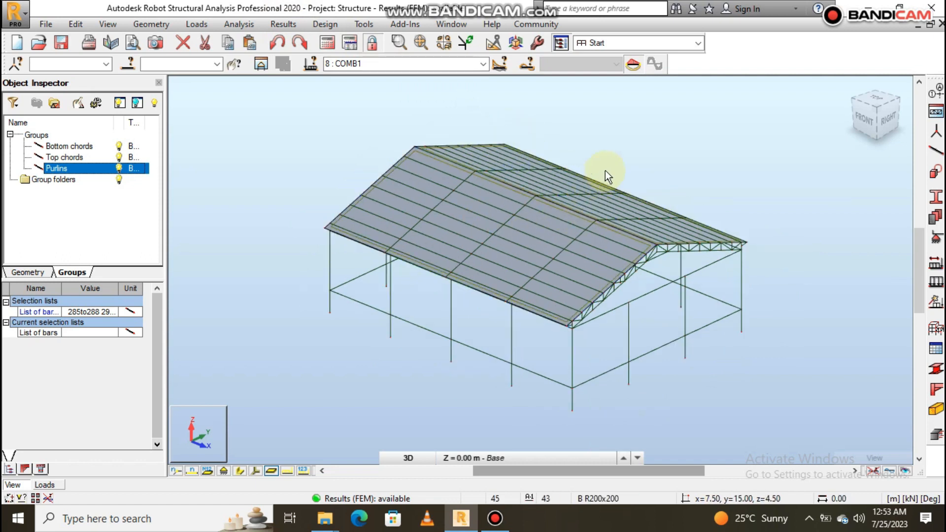
# - Turn off the interior filling and thickness display of the panels so only the frame members are drawn
pyautogui.rightClick(717, 178)
pyautogui.click(669, 324)
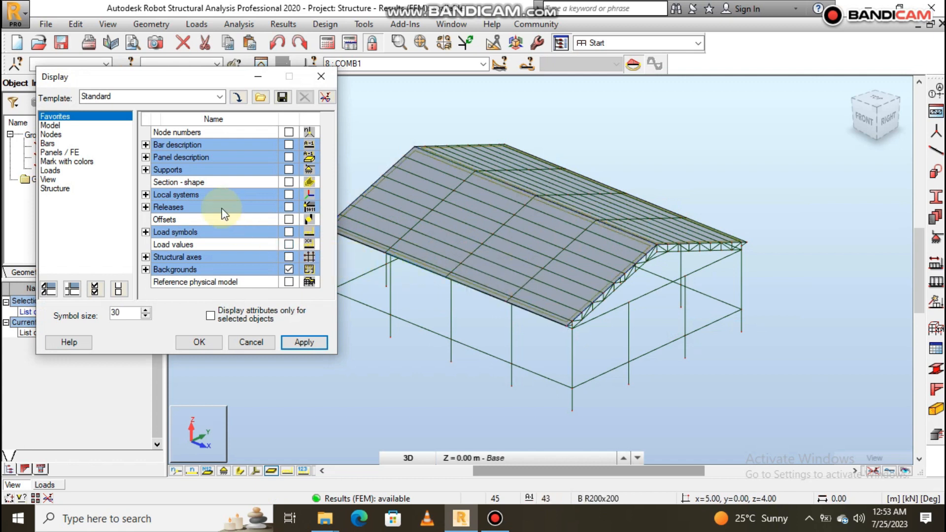
pyautogui.click(50, 152)
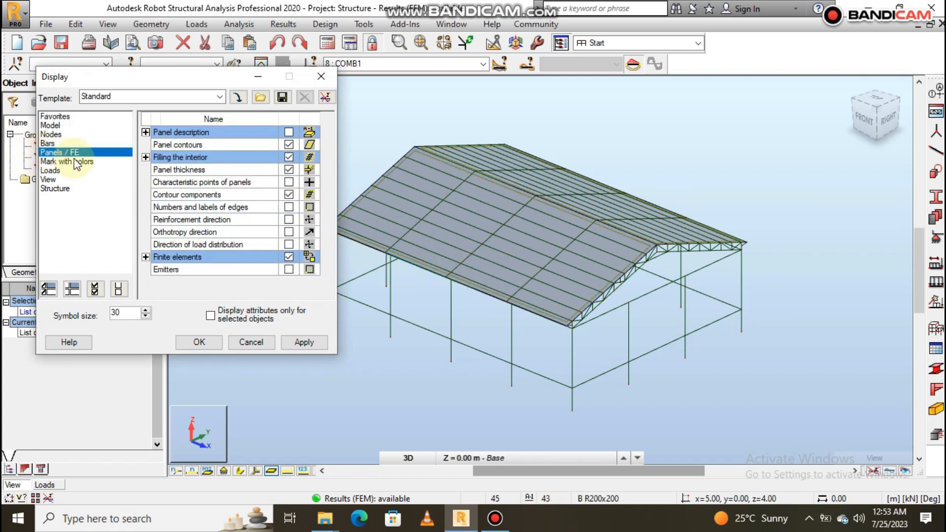
pyautogui.click(289, 157)
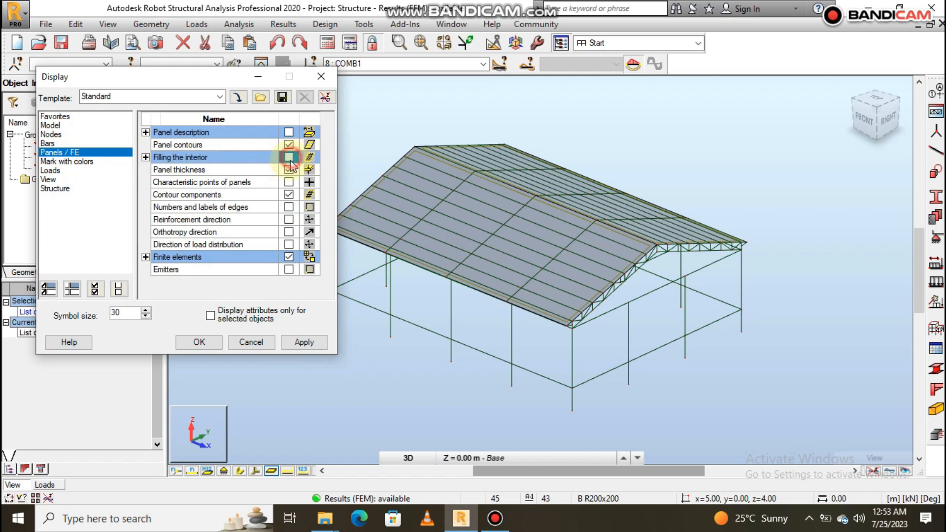
pyautogui.click(288, 169)
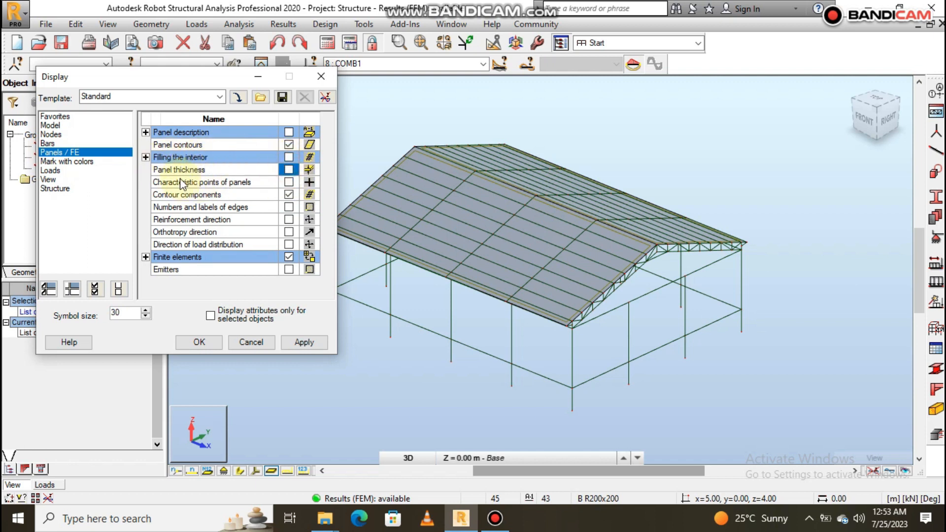
pyautogui.click(192, 344)
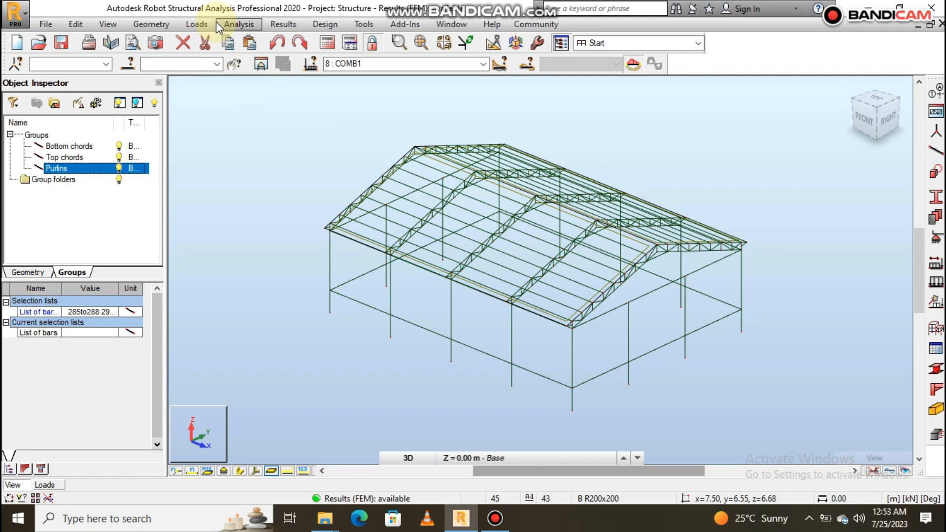
# - Open the bar diagrams and display the vertical FZ support reactions for COMB1 with their descriptions
pyautogui.click(287, 26)
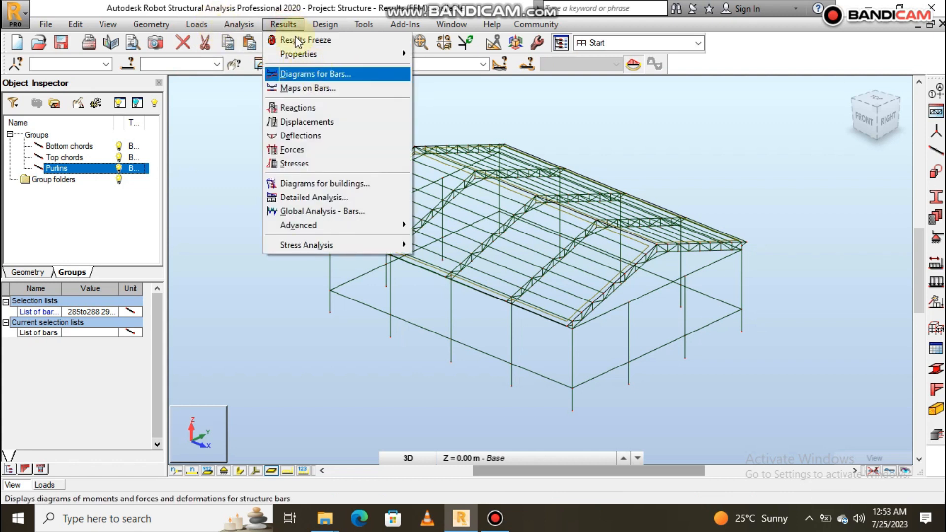
pyautogui.click(331, 75)
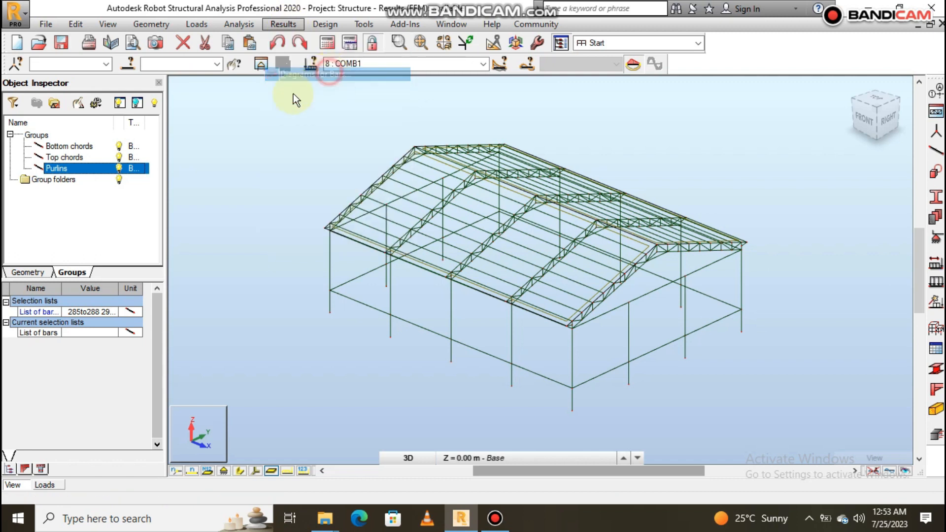
pyautogui.click(220, 85)
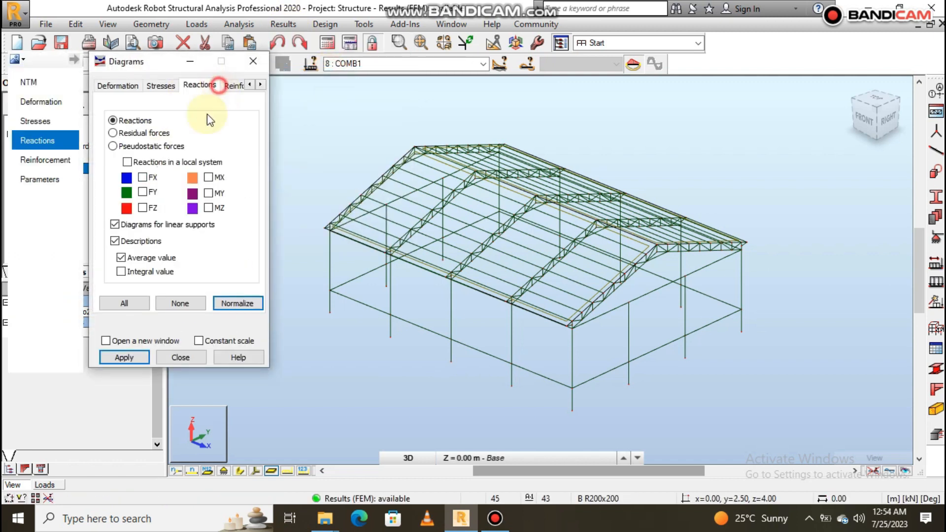
pyautogui.click(144, 208)
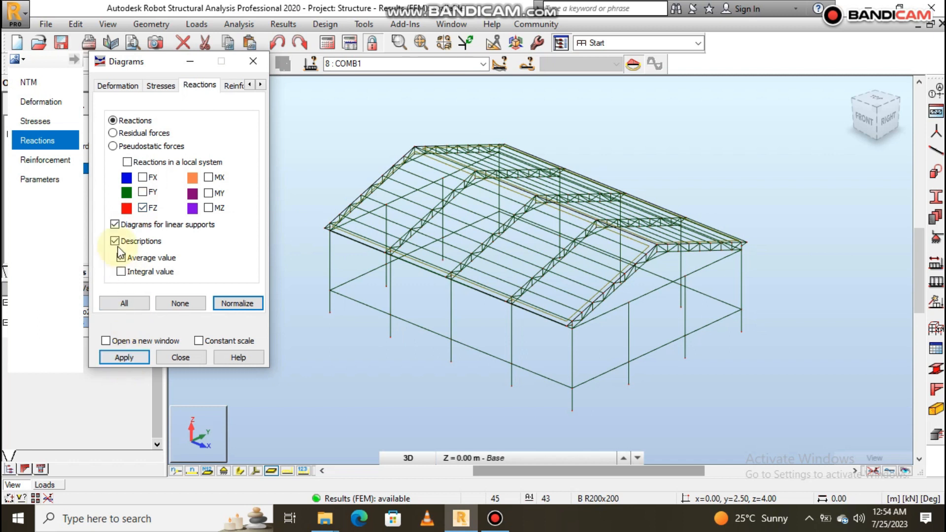
pyautogui.click(115, 225)
pyautogui.click(115, 225)
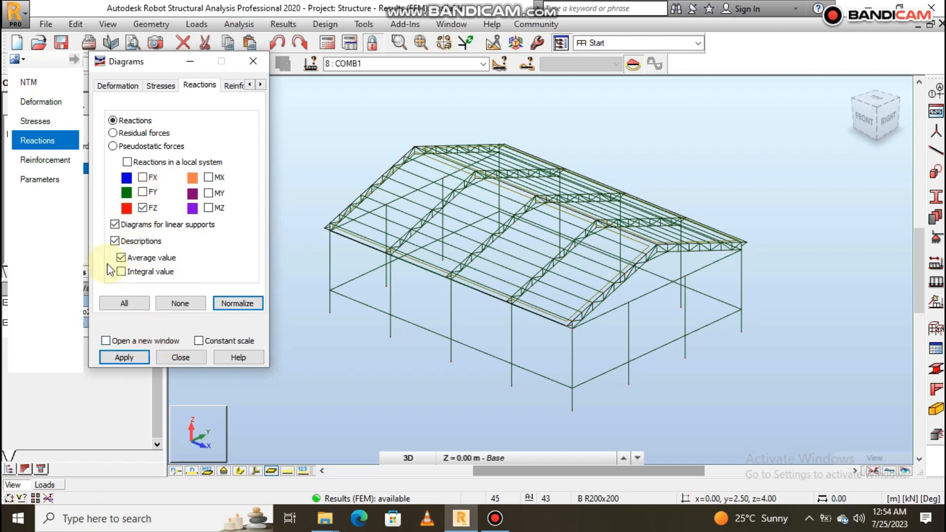
pyautogui.click(124, 358)
pyautogui.scroll(2, 622, 315)
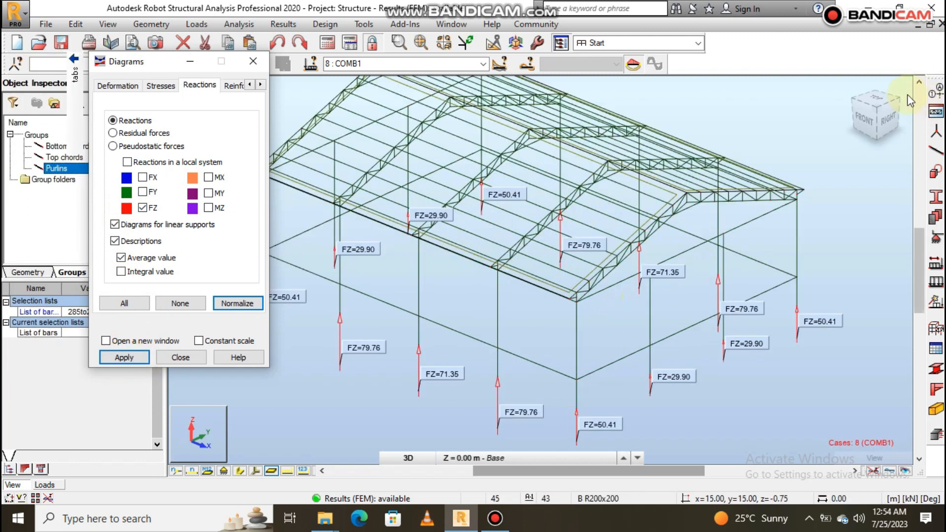
# - Examine the FZ reactions at the column supports from all sides of the structure
pyautogui.click(845, 86)
pyautogui.scroll(2, 529, 369)
pyautogui.keyDown('shift'); pyautogui.moveTo(551, 372); pyautogui.dragTo(598, 361, button='middle'); pyautogui.keyUp('shift')
pyautogui.scroll(-2, 647, 334)
pyautogui.scroll(1, 649, 335)
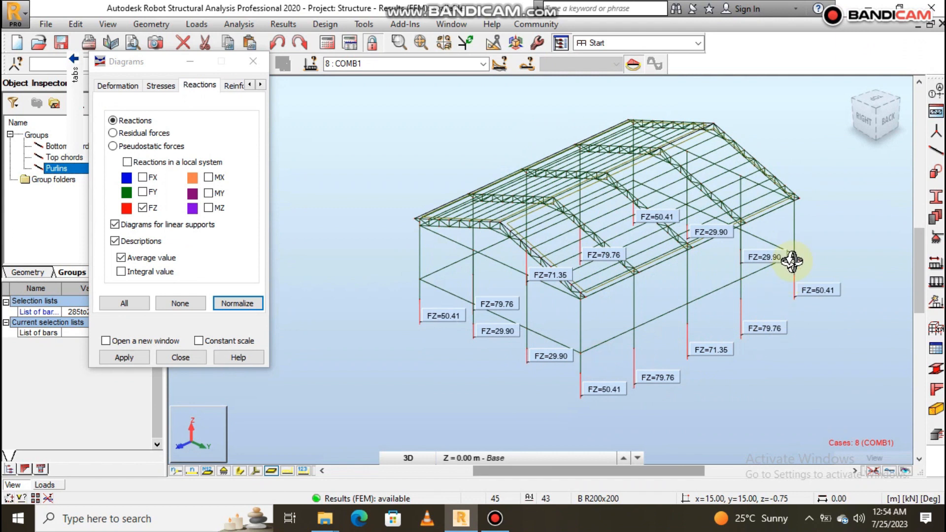
pyautogui.keyDown('shift'); pyautogui.moveTo(765, 263); pyautogui.dragTo(686, 265, button='middle'); pyautogui.keyUp('shift')
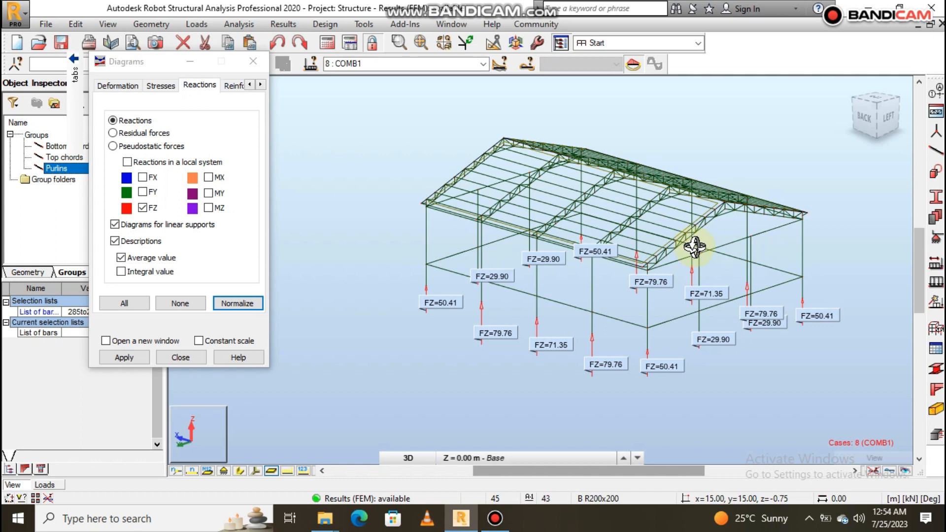
pyautogui.moveTo(704, 252); pyautogui.dragTo(613, 264)
pyautogui.scroll(2, 718, 308)
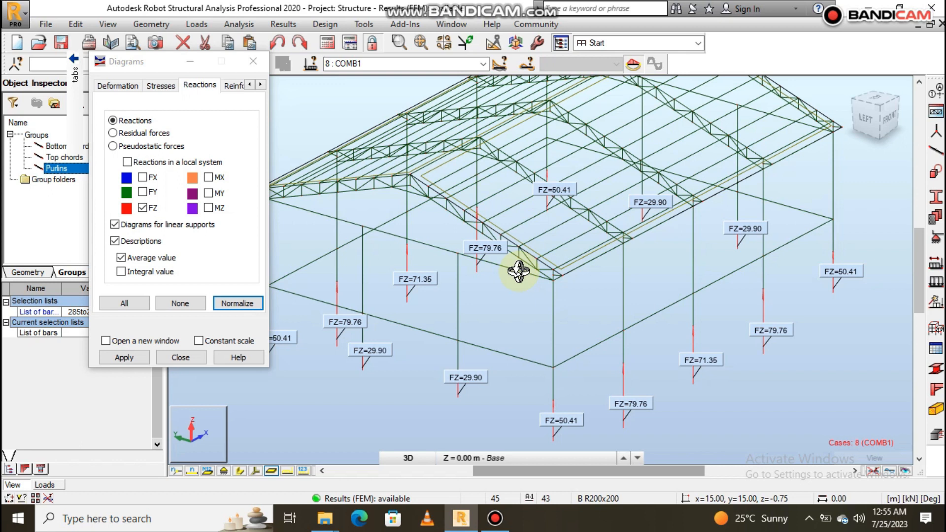
pyautogui.moveTo(518, 271); pyautogui.dragTo(637, 341)
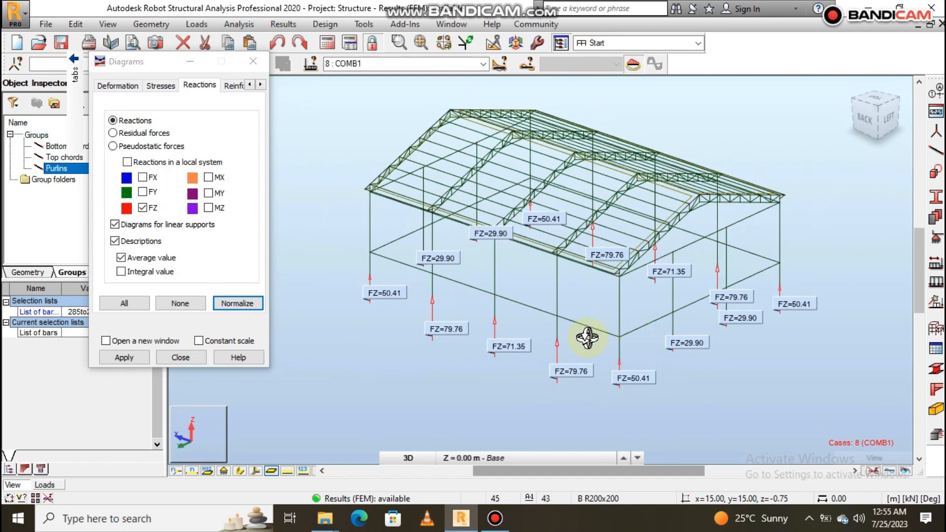
pyautogui.scroll(1, 567, 325)
pyautogui.scroll(1, 629, 321)
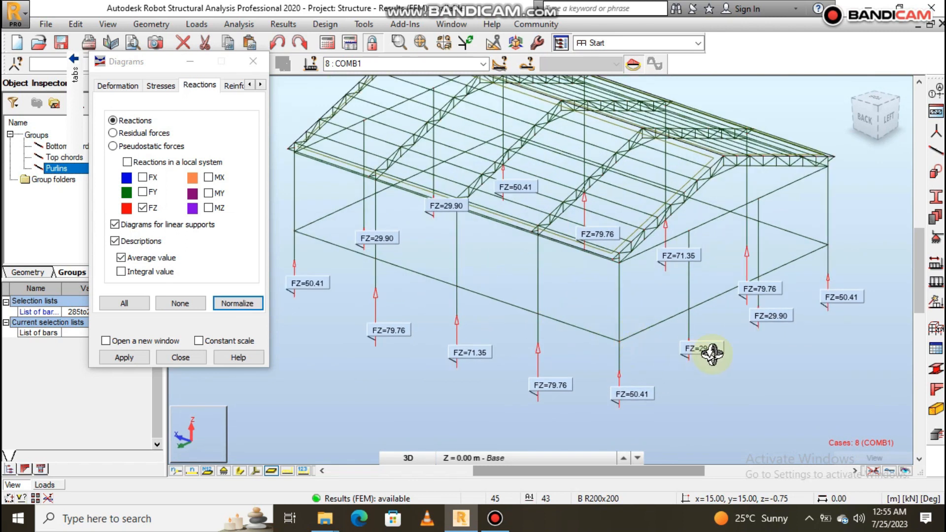
pyautogui.scroll(-1, 712, 354)
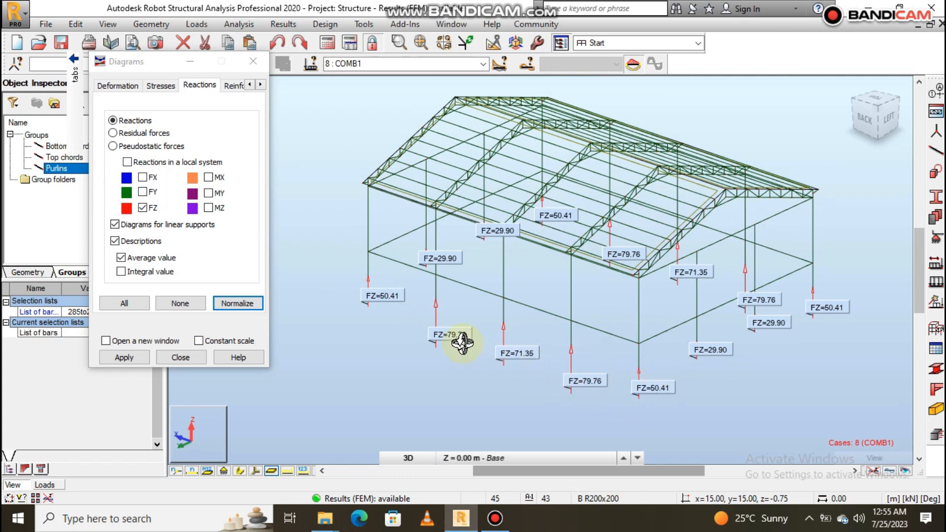
pyautogui.moveTo(448, 337); pyautogui.dragTo(729, 379)
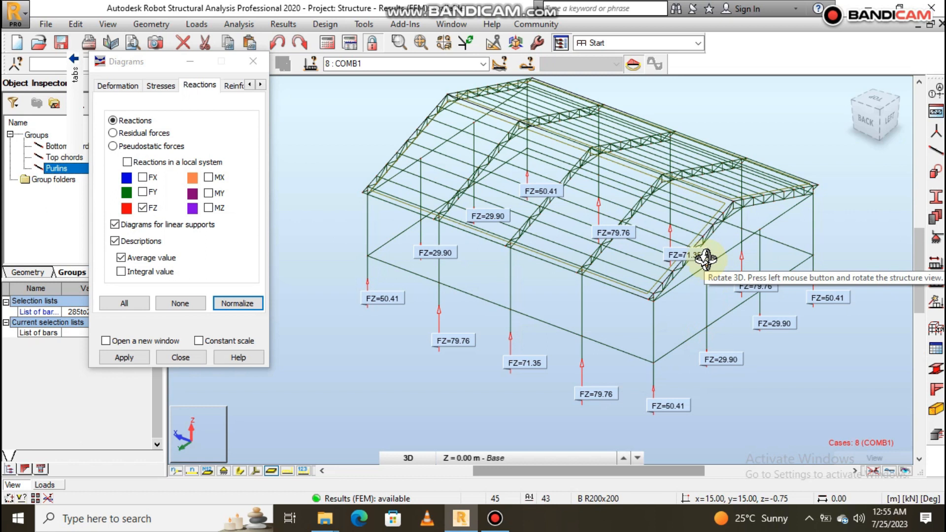
pyautogui.moveTo(719, 289)
pyautogui.mouseDown()
pyautogui.moveTo(642, 276)
pyautogui.moveTo(717, 294)
pyautogui.mouseUp()
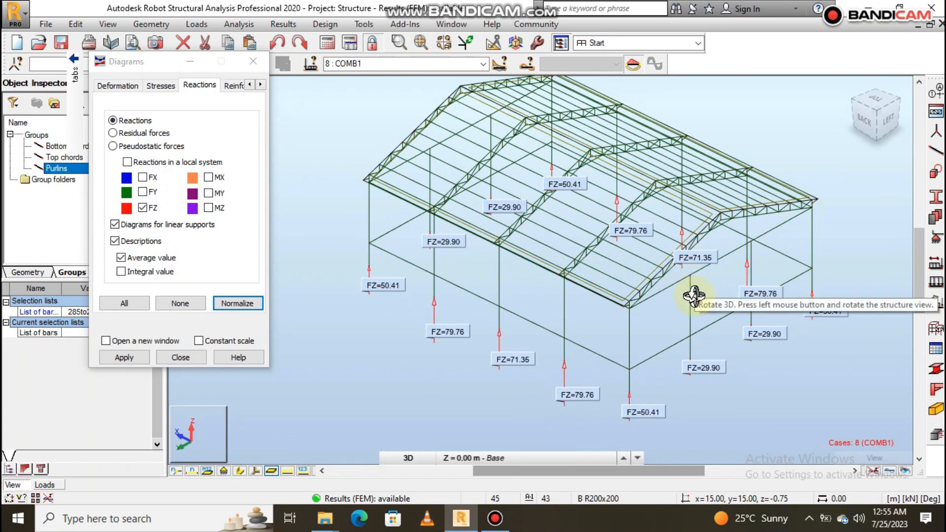
pyautogui.scroll(-3, 547, 323)
pyautogui.scroll(1, 578, 252)
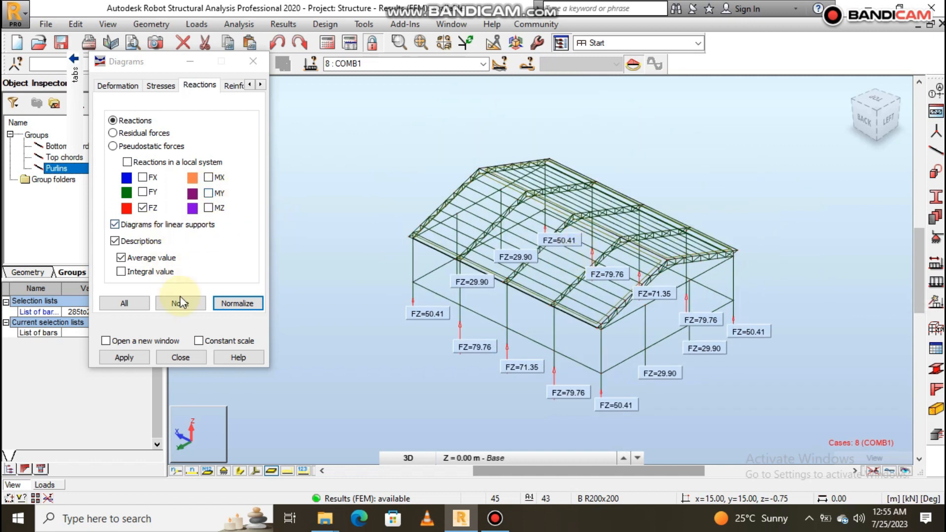
# - Clear all reaction components from the diagrams and apply it to the model
pyautogui.click(194, 303)
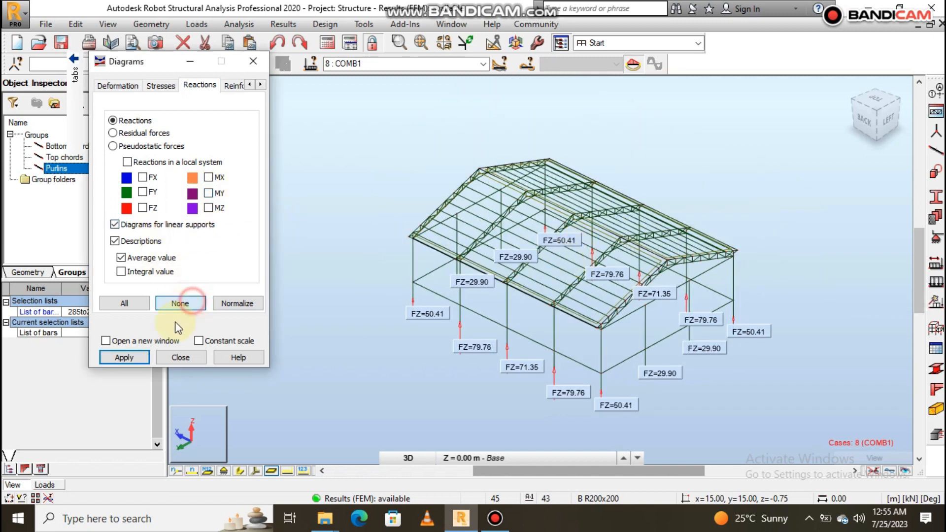
pyautogui.click(125, 358)
pyautogui.moveTo(71, 76)
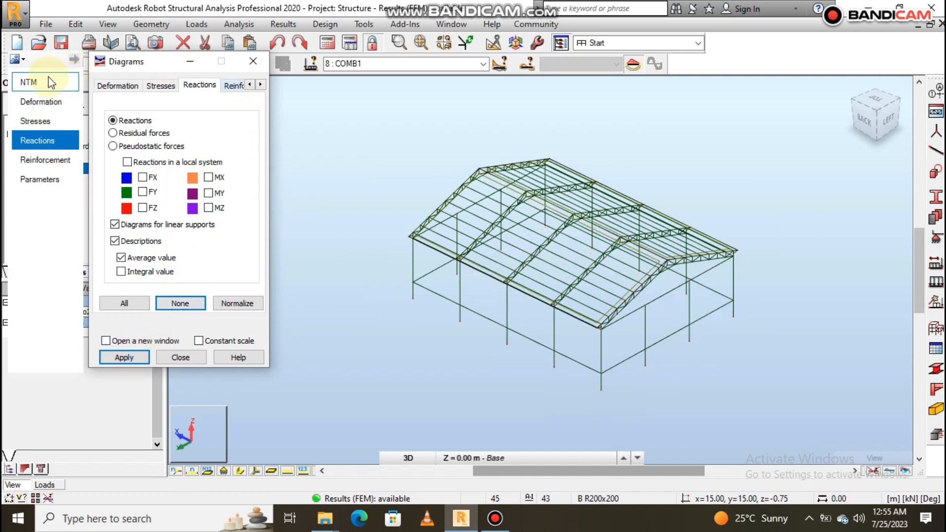
# - Display the My bending moment diagrams on the frame members for COMB1
pyautogui.click(45, 80)
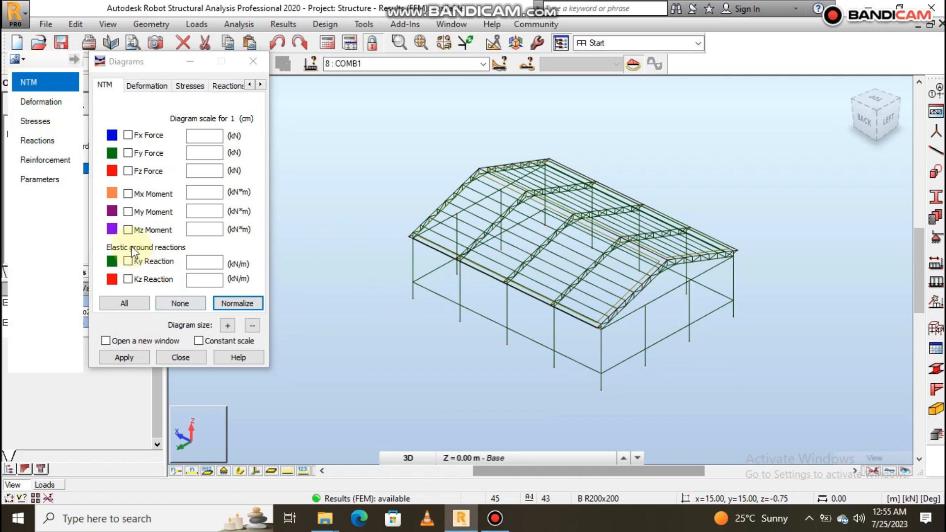
pyautogui.click(129, 211)
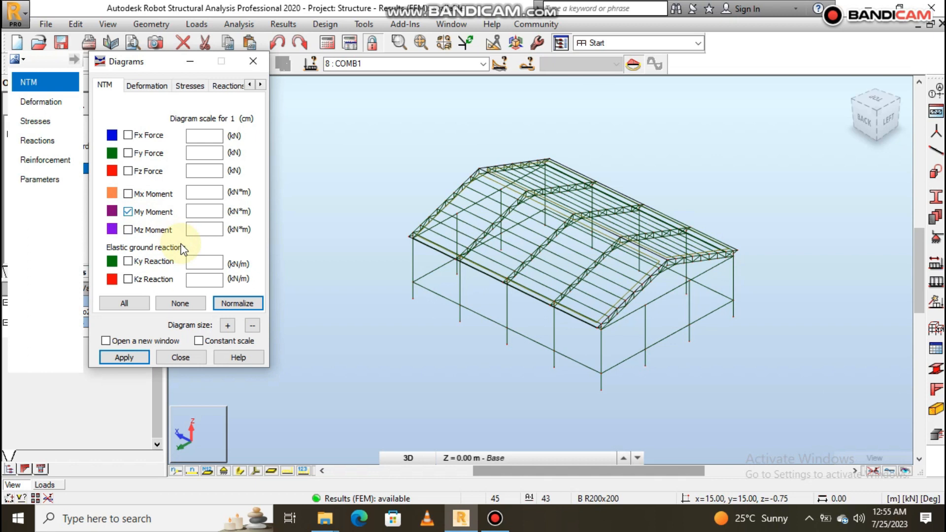
pyautogui.click(124, 357)
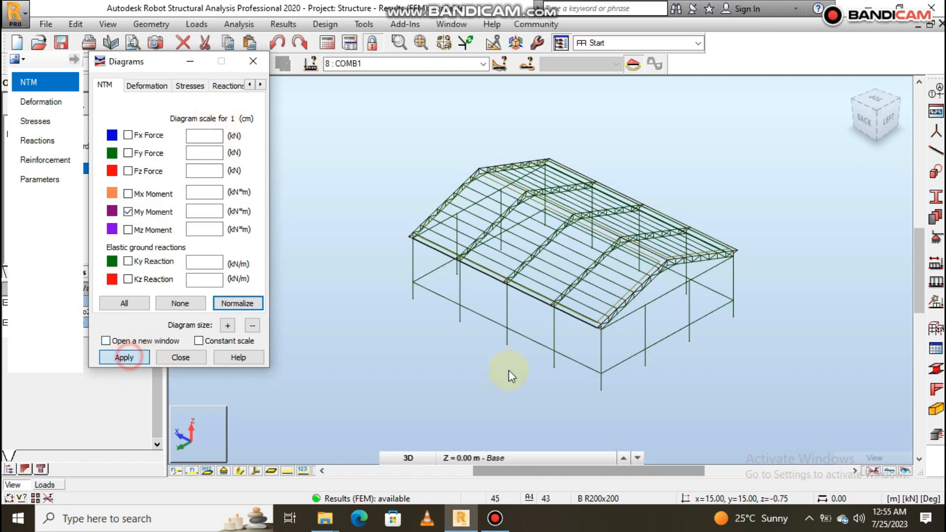
pyautogui.scroll(5, 547, 304)
pyautogui.scroll(-1, 636, 281)
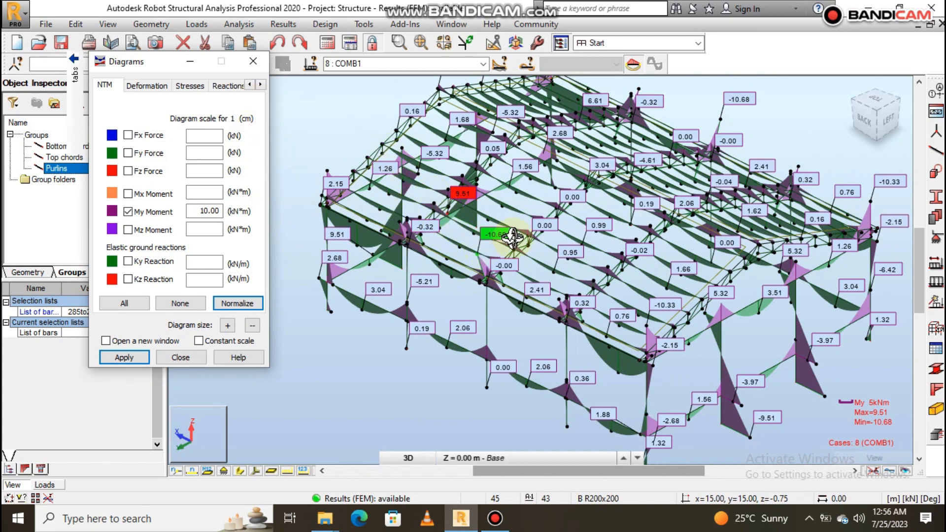
# - Set the diagram description to none in the display parameters and apply it to the My moment diagrams
pyautogui.click(260, 85)
pyautogui.click(261, 85)
pyautogui.click(261, 85)
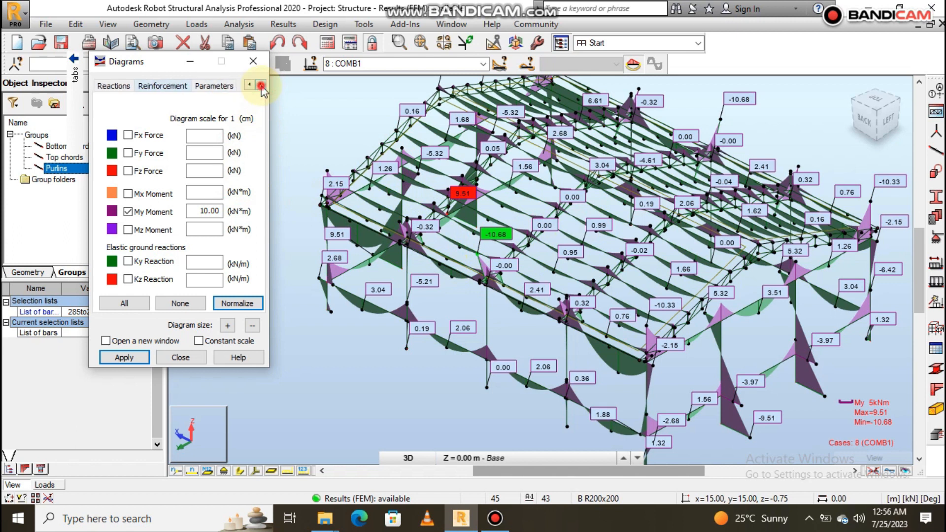
pyautogui.click(214, 85)
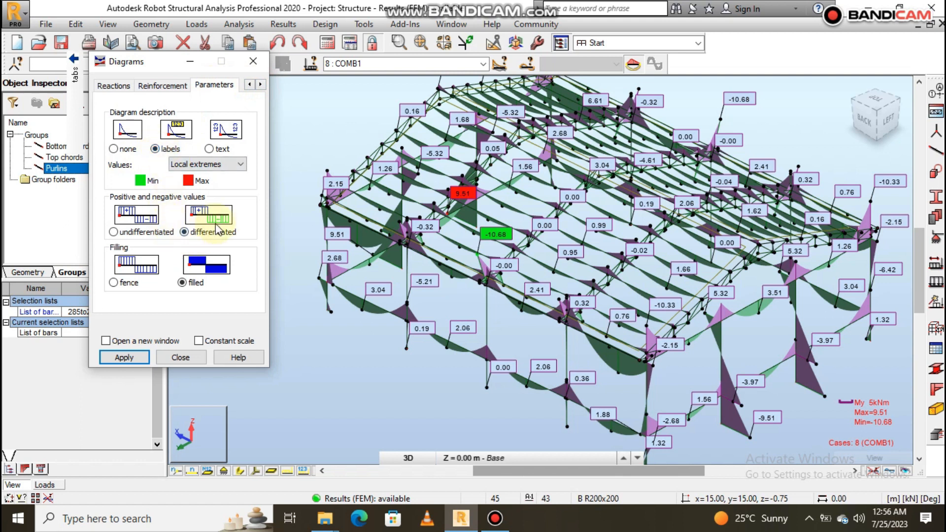
pyautogui.keyDown('shift'); pyautogui.moveTo(662, 272); pyautogui.dragTo(530, 245, button='middle'); pyautogui.keyUp('shift')
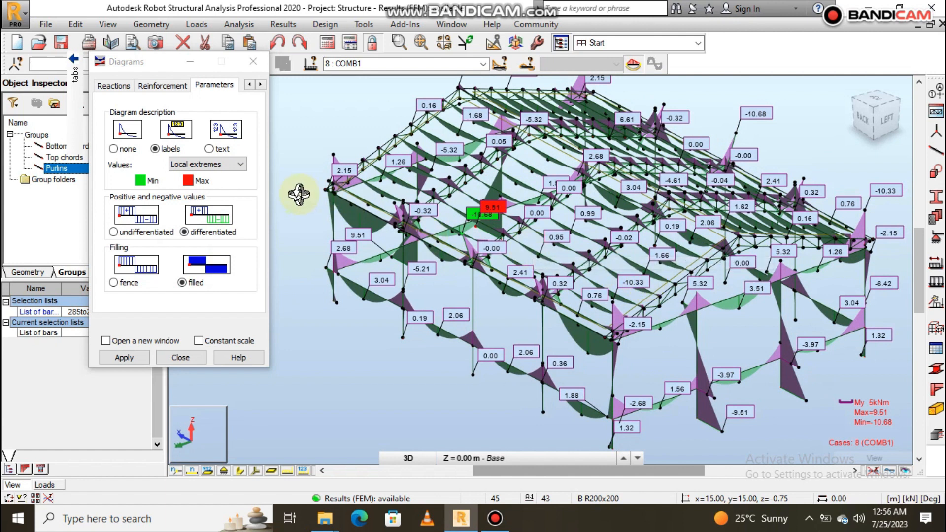
pyautogui.click(118, 149)
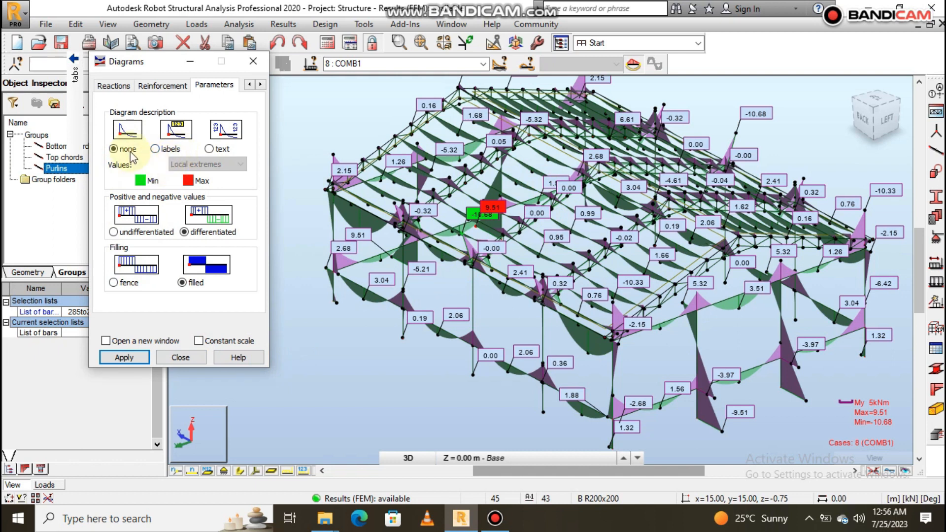
pyautogui.click(124, 357)
pyautogui.keyDown('shift'); pyautogui.moveTo(465, 313); pyautogui.dragTo(553, 275, button='middle'); pyautogui.keyUp('shift')
pyautogui.scroll(3, 608, 272)
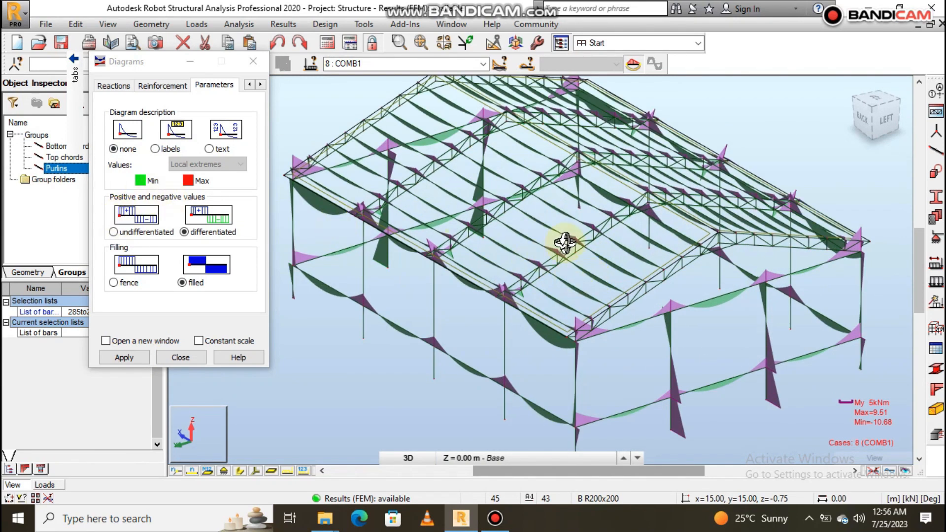
pyautogui.moveTo(612, 272)
pyautogui.mouseDown()
pyautogui.moveTo(623, 273)
pyautogui.moveTo(613, 269)
pyautogui.mouseUp()
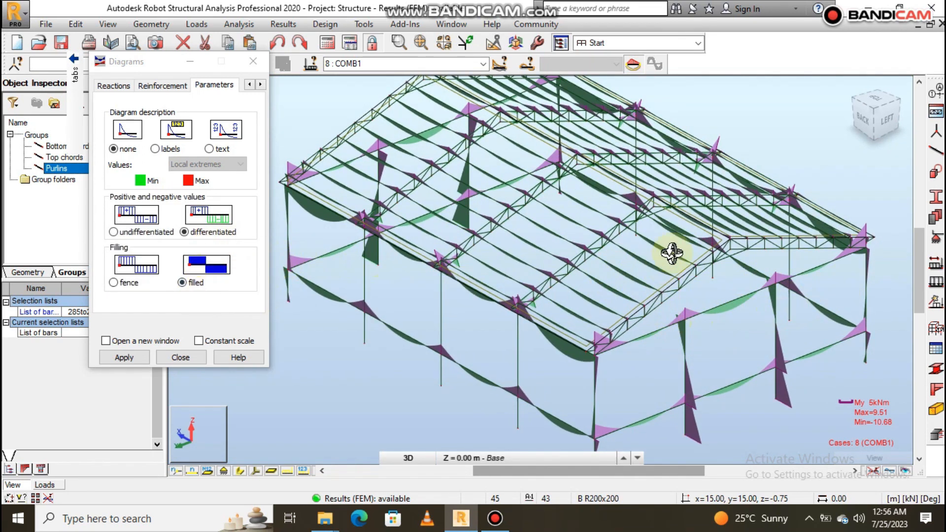
pyautogui.moveTo(675, 321); pyautogui.dragTo(702, 320)
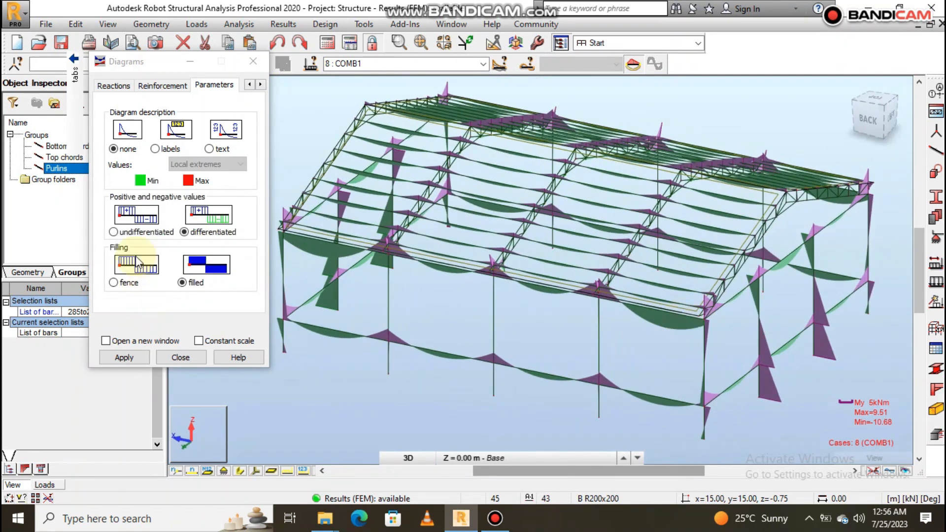
# - Show the My moment diagrams with undifferentiated positive and negative values and fence filling
pyautogui.click(114, 233)
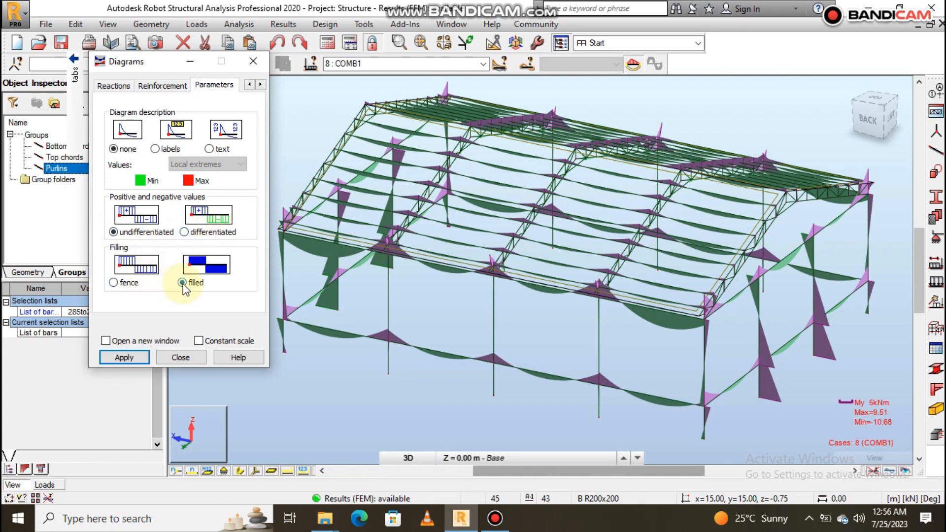
pyautogui.click(114, 283)
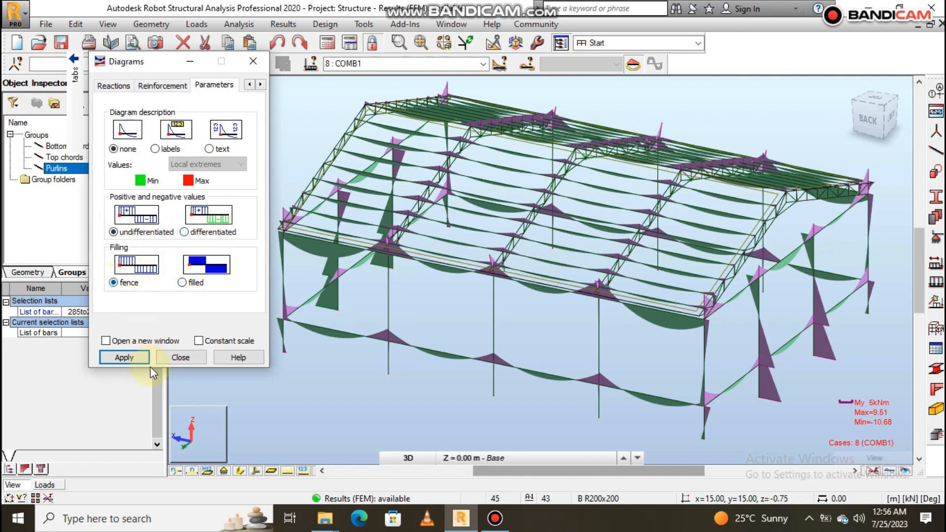
pyautogui.click(124, 357)
pyautogui.moveTo(688, 321); pyautogui.dragTo(606, 328)
# - Switch the My moment diagrams back to label descriptions, differentiated positive and negative values and solid filling
pyautogui.click(156, 149)
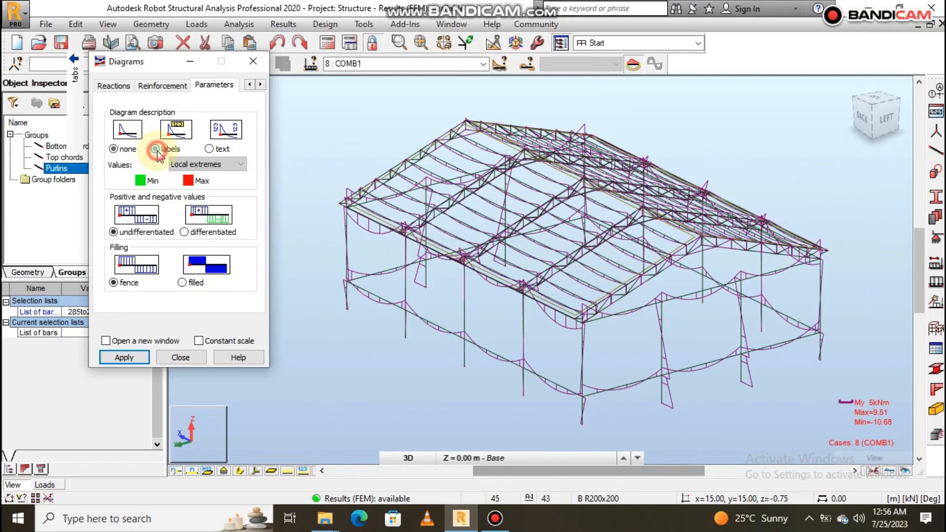
pyautogui.click(185, 235)
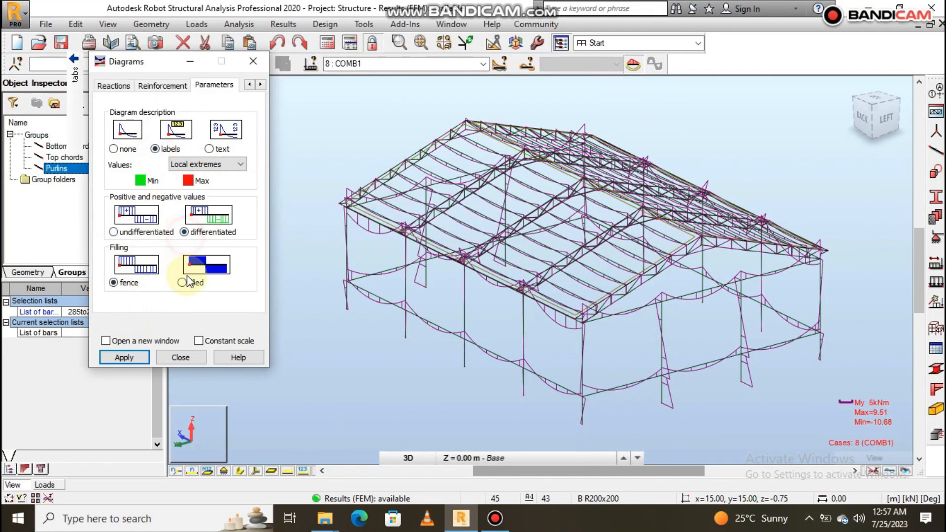
pyautogui.click(183, 284)
pyautogui.click(129, 356)
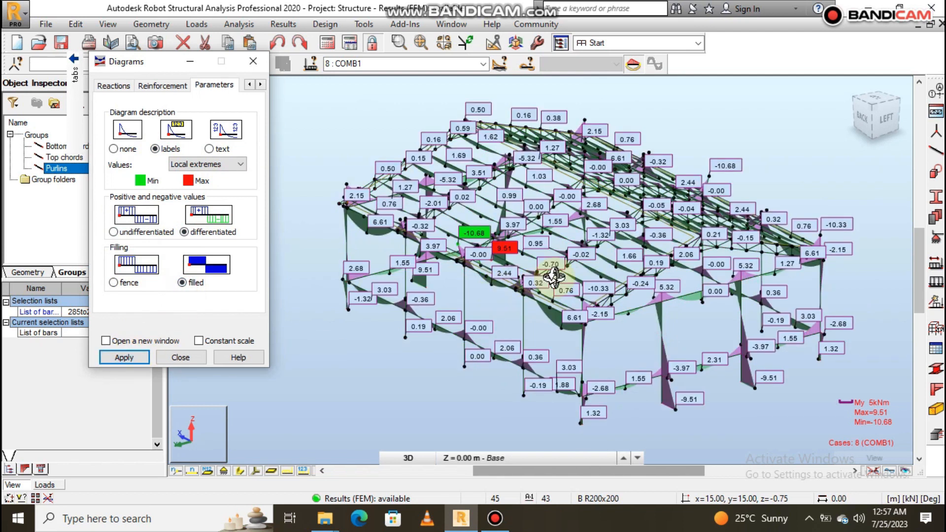
# - Examine the labelled maximum and minimum My moments on the roof members and columns from several sides
pyautogui.moveTo(545, 245)
pyautogui.mouseDown()
pyautogui.moveTo(615, 250)
pyautogui.moveTo(626, 260)
pyautogui.moveTo(557, 254)
pyautogui.mouseUp()
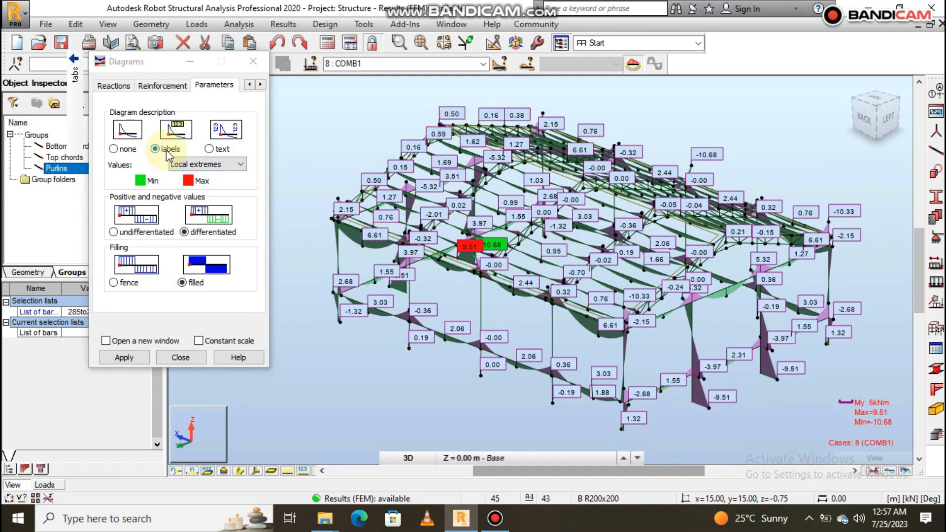
pyautogui.moveTo(571, 269); pyautogui.dragTo(590, 315)
pyautogui.scroll(2, 554, 326)
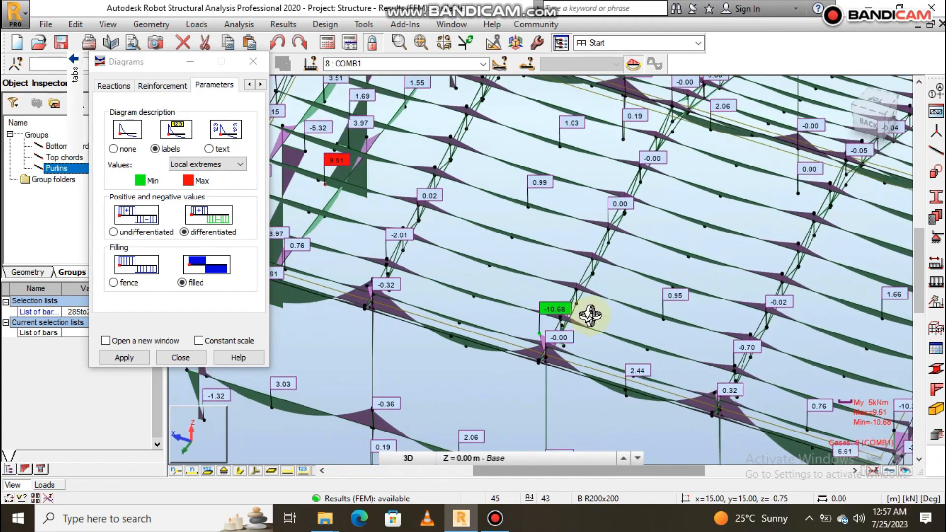
pyautogui.scroll(-3, 687, 306)
pyautogui.moveTo(478, 259); pyautogui.dragTo(554, 253)
pyautogui.scroll(6, 503, 338)
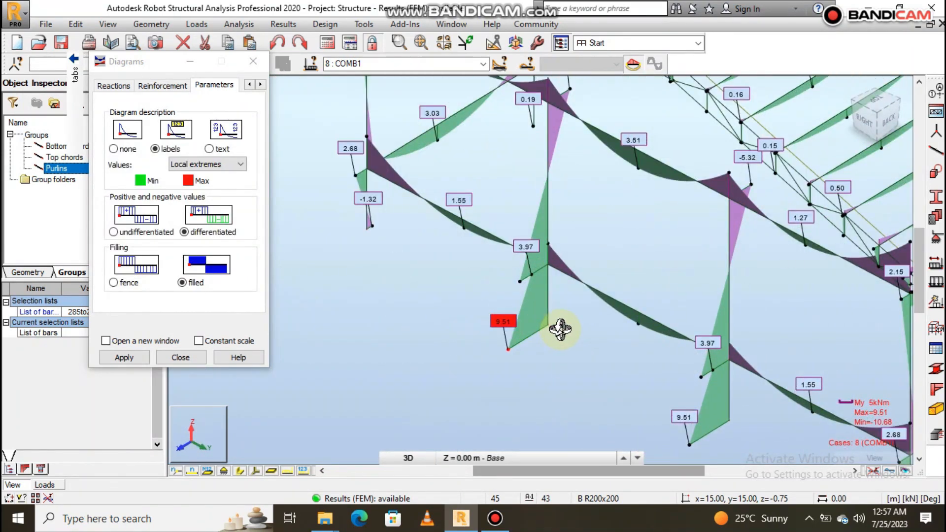
pyautogui.moveTo(552, 330); pyautogui.dragTo(497, 338)
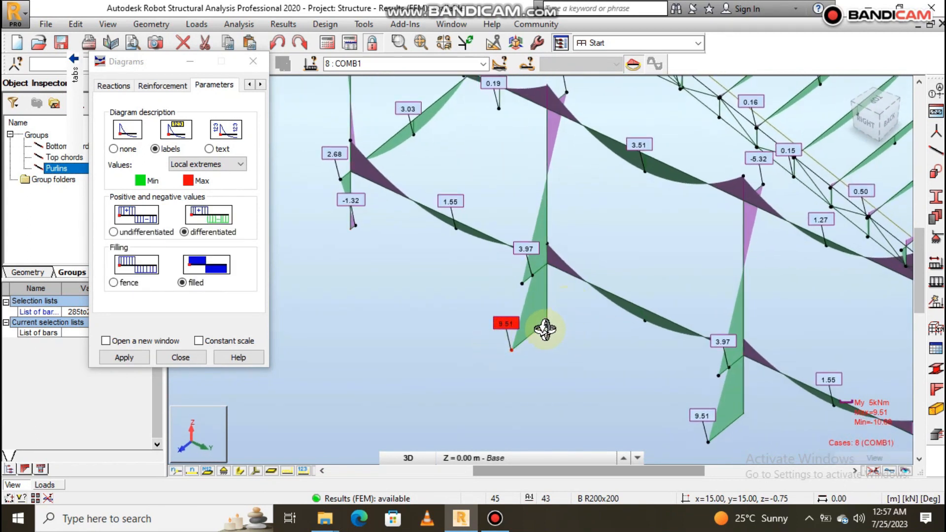
pyautogui.scroll(-5, 544, 330)
pyautogui.moveTo(687, 296); pyautogui.dragTo(612, 304)
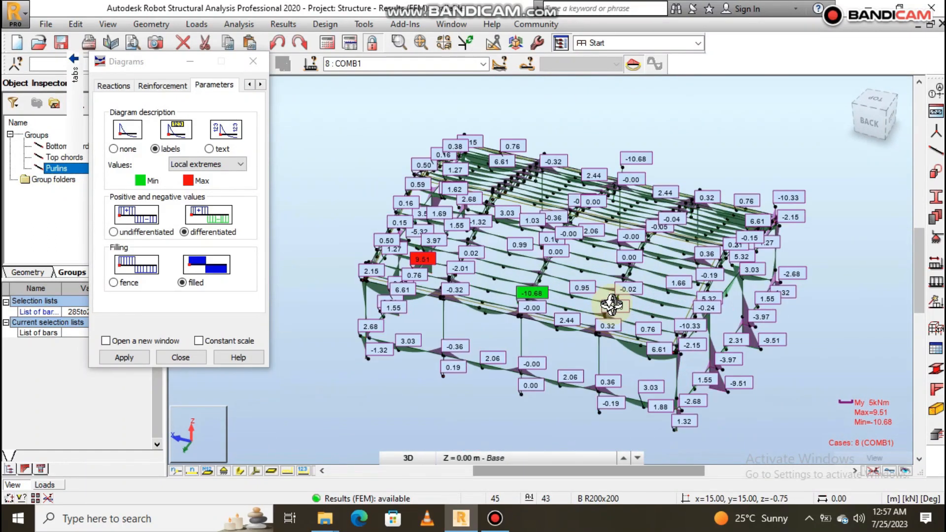
pyautogui.moveTo(606, 348); pyautogui.dragTo(649, 326)
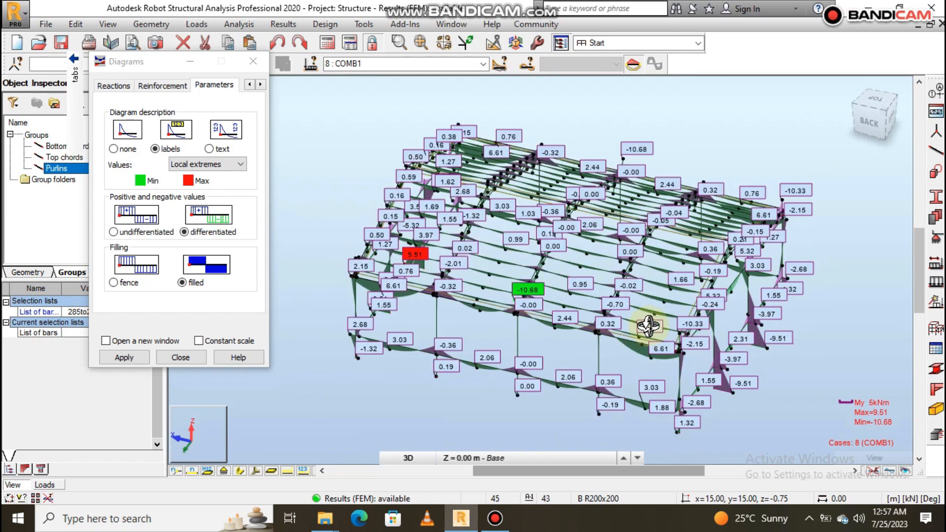
# - Set the diagram description to none, turn off the My moment, apply it and close the Diagrams dialog
pyautogui.click(114, 149)
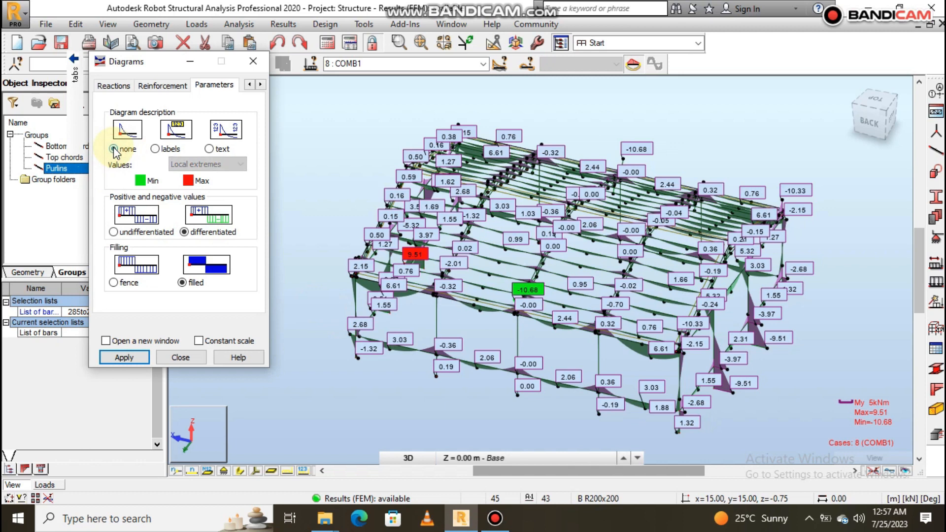
pyautogui.click(55, 81)
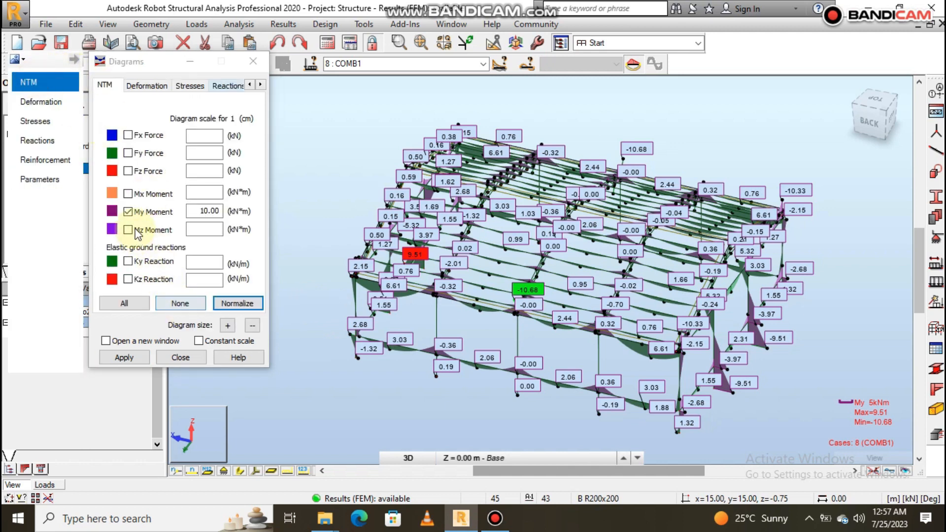
pyautogui.click(129, 212)
pyautogui.click(125, 357)
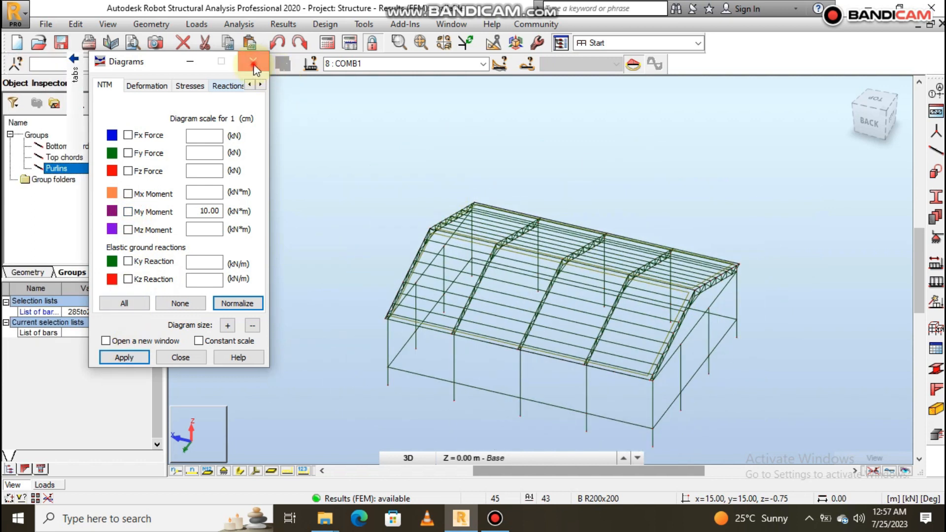
pyautogui.click(253, 61)
# - Examine the roof trusses, purlins and columns of the bare frame from different sides, checking their bar numbers and sections
pyautogui.keyDown('shift'); pyautogui.moveTo(624, 285); pyautogui.dragTo(665, 292, button='middle'); pyautogui.keyUp('shift')
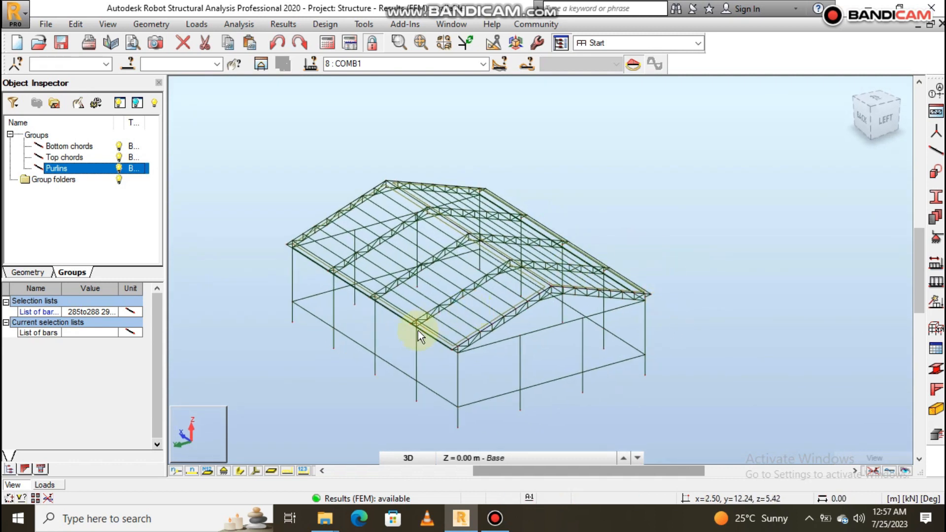
pyautogui.scroll(3, 415, 341)
pyautogui.scroll(-4, 640, 300)
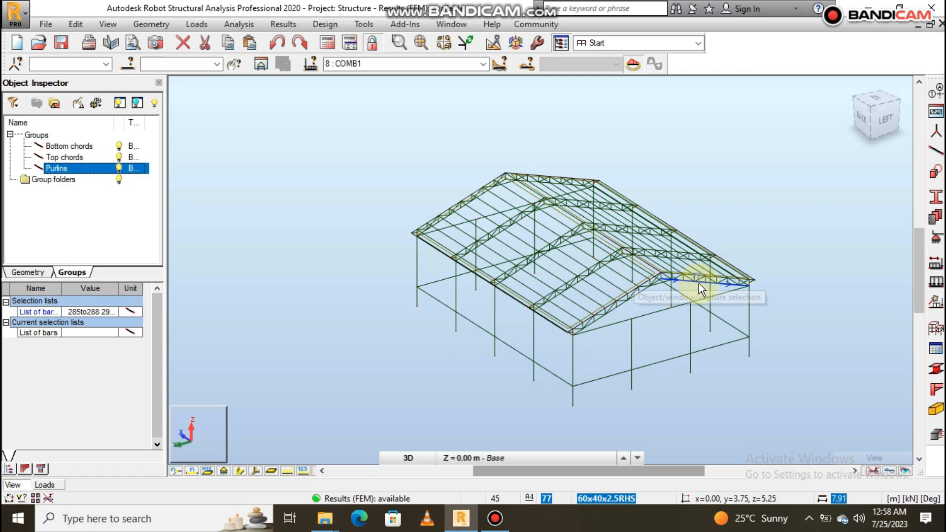
pyautogui.scroll(2, 699, 283)
pyautogui.scroll(-1, 699, 283)
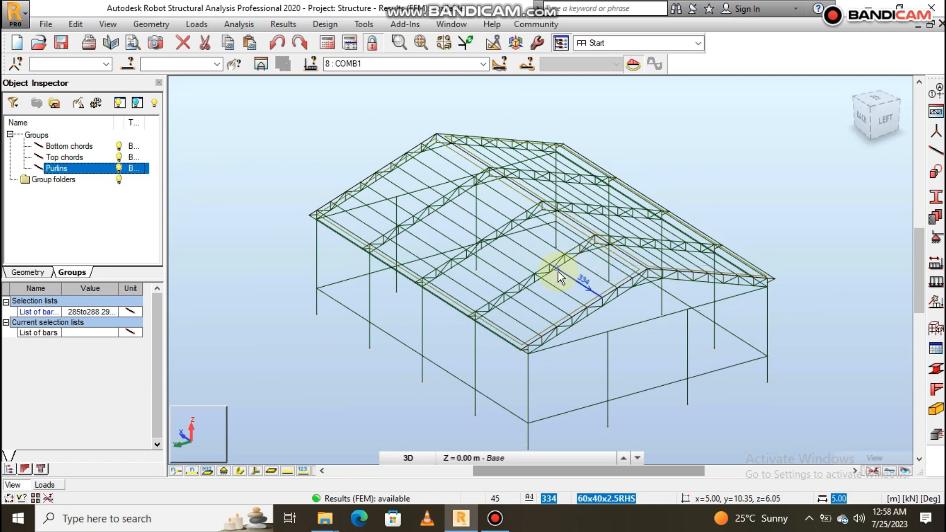
pyautogui.keyDown('shift'); pyautogui.moveTo(558, 271); pyautogui.dragTo(614, 277, button='middle'); pyautogui.keyUp('shift')
pyautogui.scroll(-3, 467, 338)
pyautogui.scroll(-1, 467, 338)
pyautogui.scroll(3, 643, 228)
pyautogui.keyDown('shift'); pyautogui.moveTo(539, 294); pyautogui.dragTo(641, 278, button='middle'); pyautogui.keyUp('shift')
pyautogui.scroll(-3, 709, 249)
pyautogui.scroll(2, 498, 175)
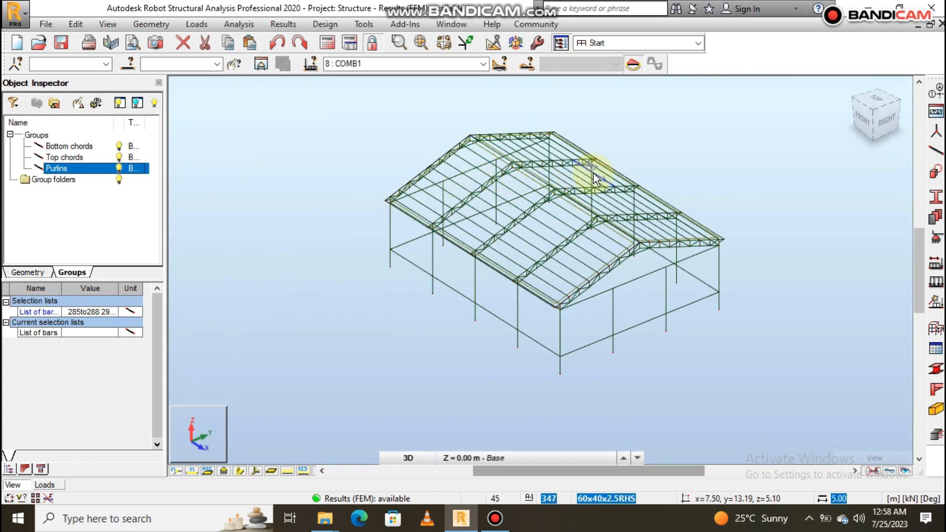
pyautogui.scroll(-1, 614, 162)
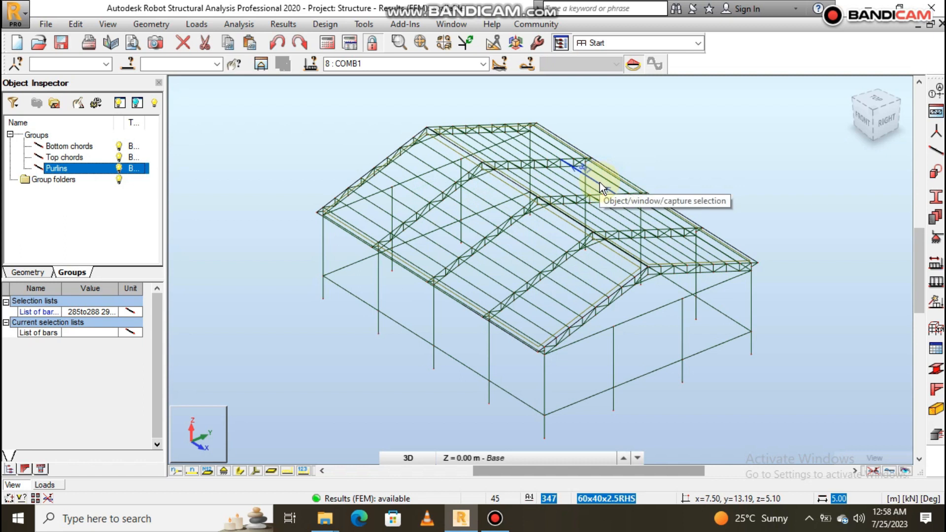
pyautogui.scroll(5, 658, 312)
pyautogui.scroll(-5, 634, 274)
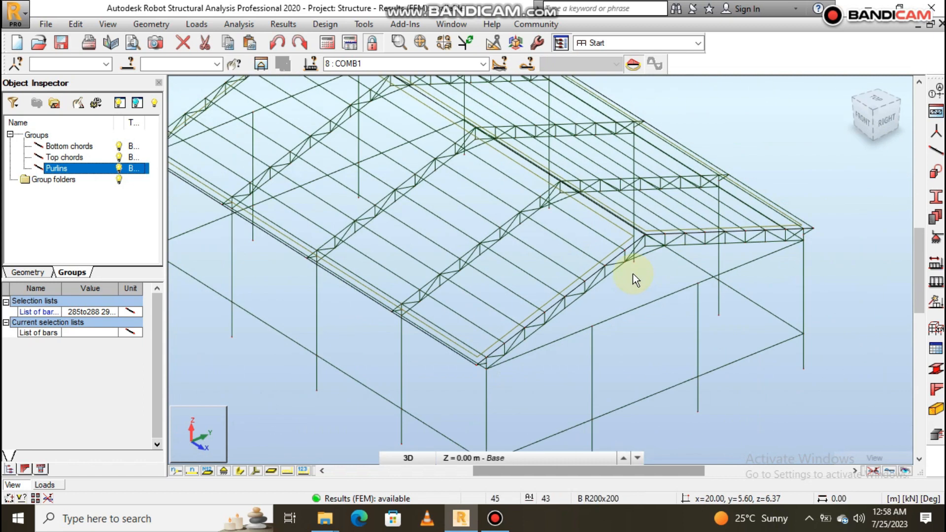
pyautogui.scroll(-3, 413, 181)
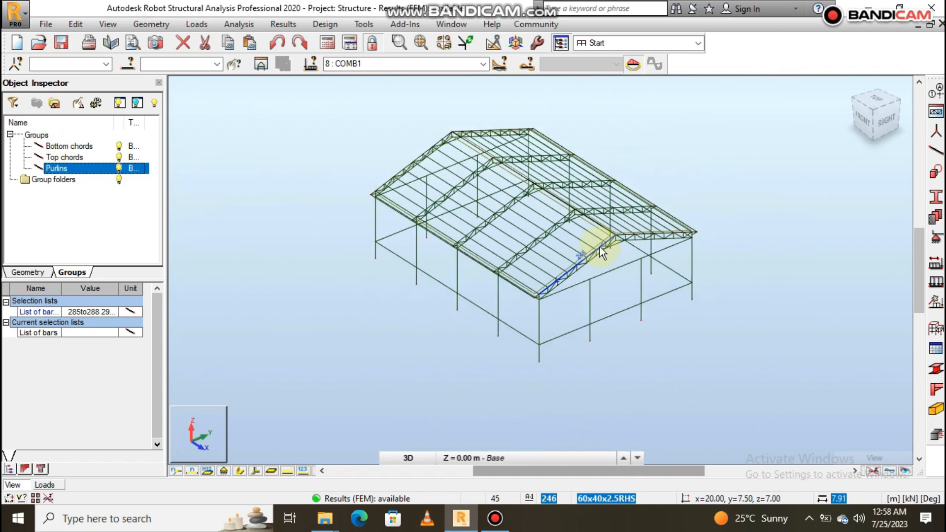
pyautogui.scroll(2, 495, 155)
pyautogui.scroll(-1, 522, 180)
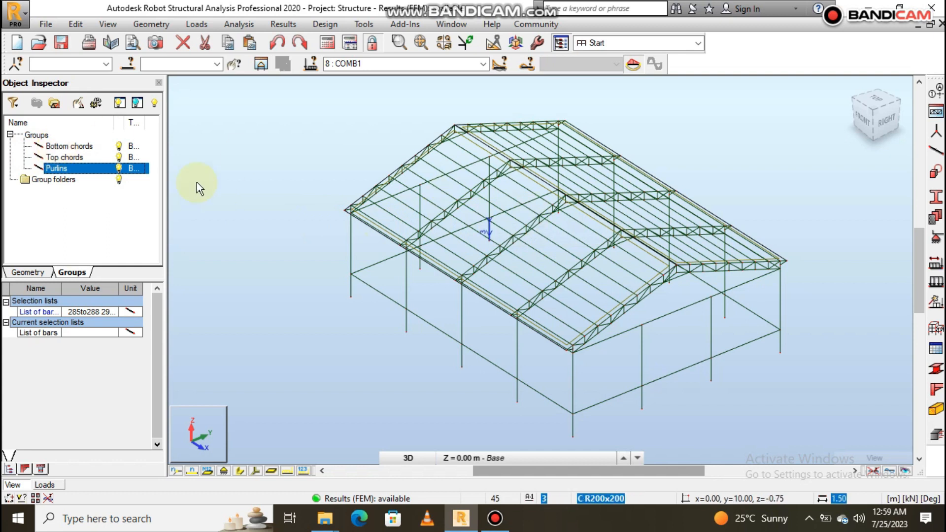
# - Delete the Bottom chords, Top chords and Purlins groups from the Groups list, confirming each deletion
pyautogui.click(53, 146)
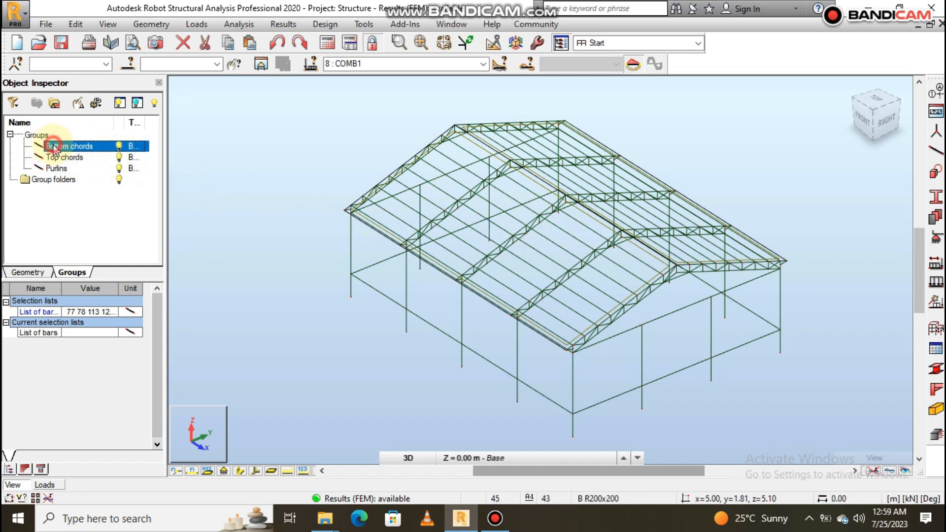
pyautogui.rightClick(53, 147)
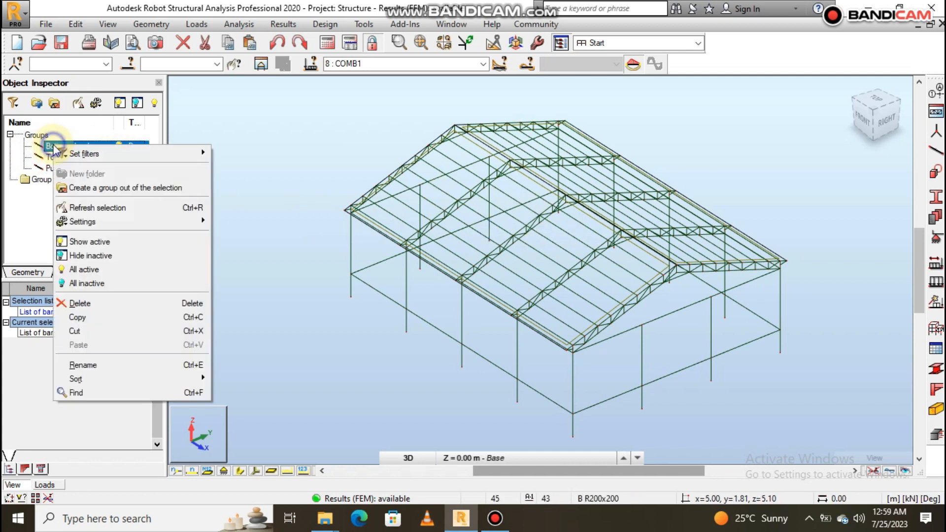
pyautogui.click(108, 302)
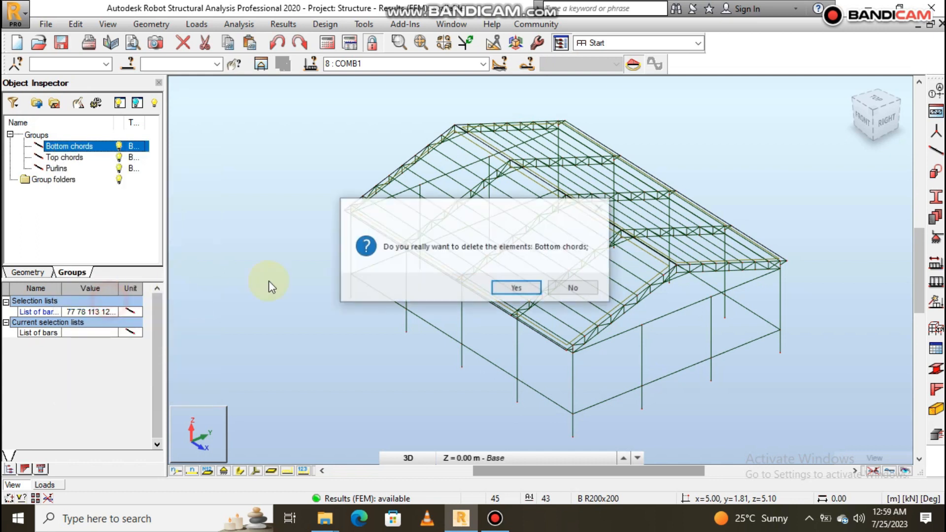
pyautogui.click(503, 286)
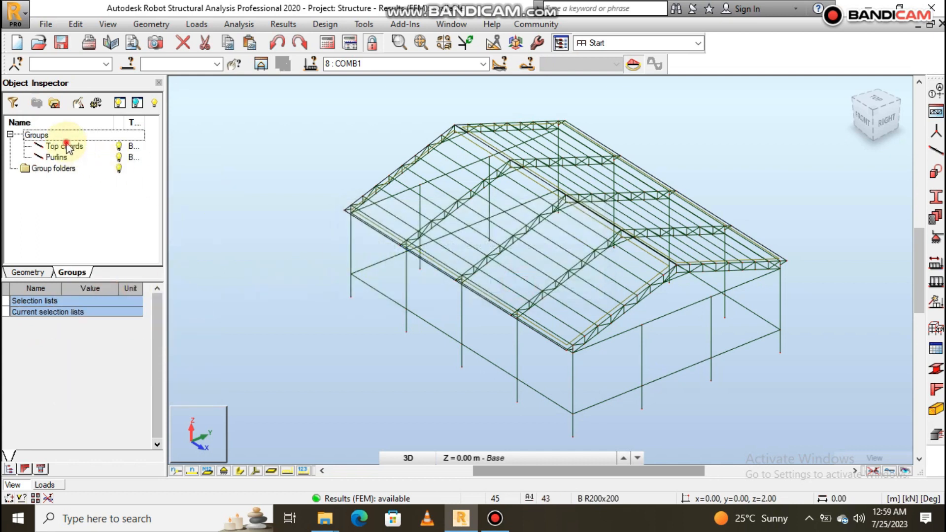
pyautogui.rightClick(67, 147)
pyautogui.click(116, 301)
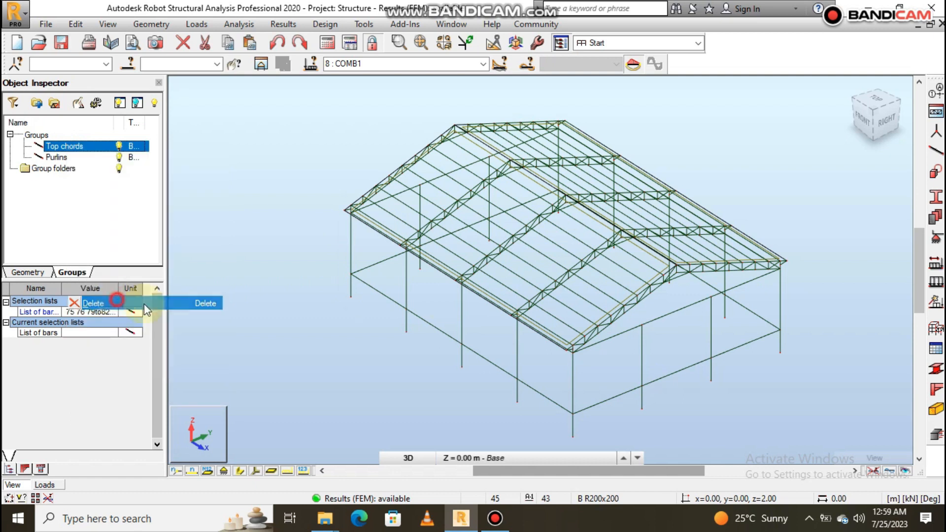
pyautogui.click(502, 286)
pyautogui.click(58, 146)
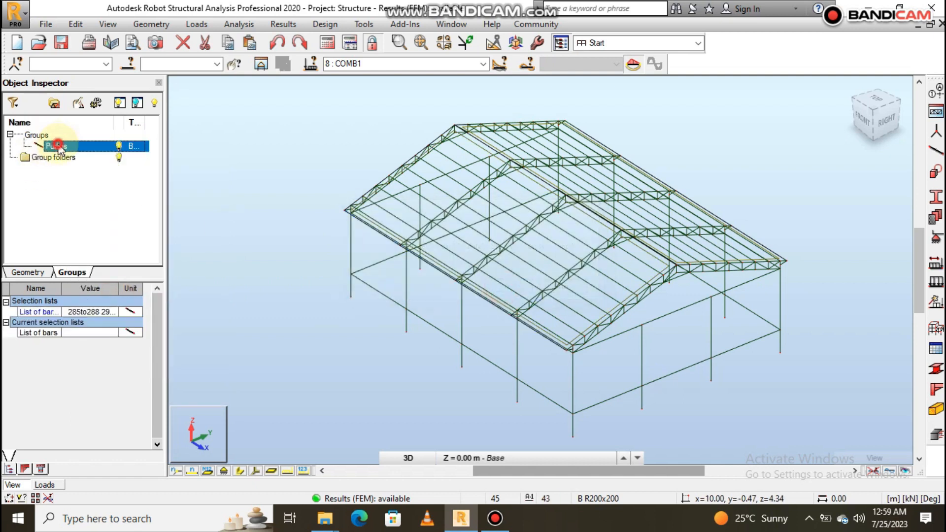
pyautogui.rightClick(58, 146)
pyautogui.click(116, 302)
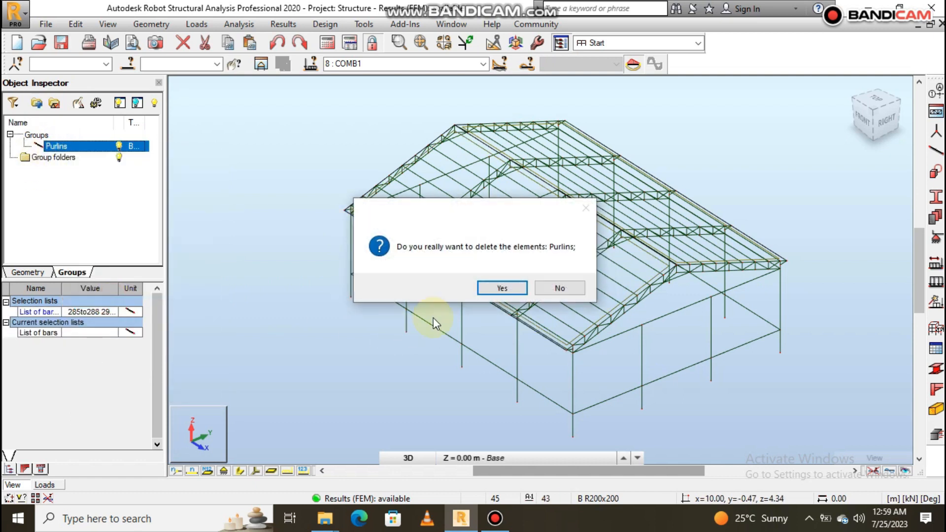
pyautogui.click(512, 288)
# - Select both sloping bottom chord bars and the short tie near the apex of the nearest gable truss (bars 248, 249 and 284)
pyautogui.scroll(-4, 527, 340)
pyautogui.scroll(2, 565, 340)
pyautogui.moveTo(700, 344)
pyautogui.keyDown('shift'); pyautogui.mouseDown(button='middle')
pyautogui.moveTo(680, 336)
pyautogui.moveTo(654, 363)
pyautogui.moveTo(695, 352)
pyautogui.mouseUp(button='middle'); pyautogui.keyUp('shift')
pyautogui.scroll(2, 508, 392)
pyautogui.scroll(5, 612, 328)
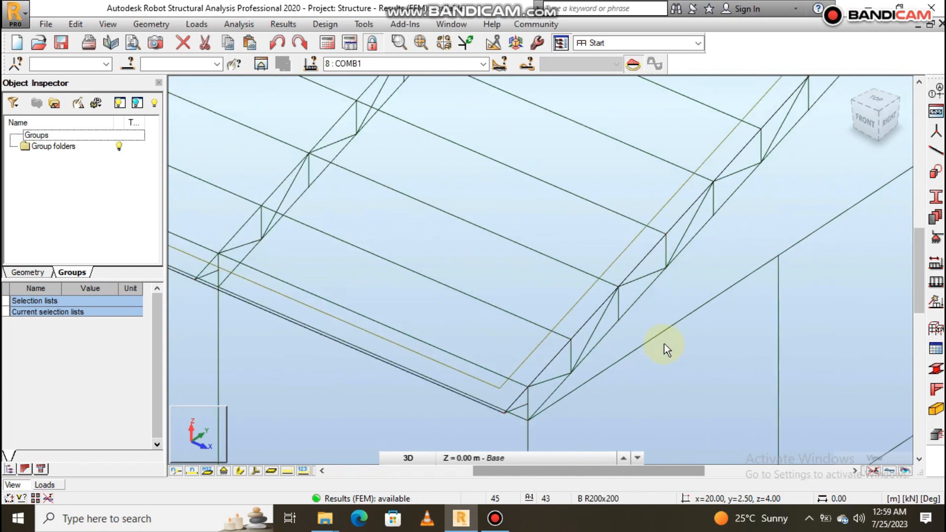
pyautogui.click(608, 329)
pyautogui.scroll(-3, 560, 359)
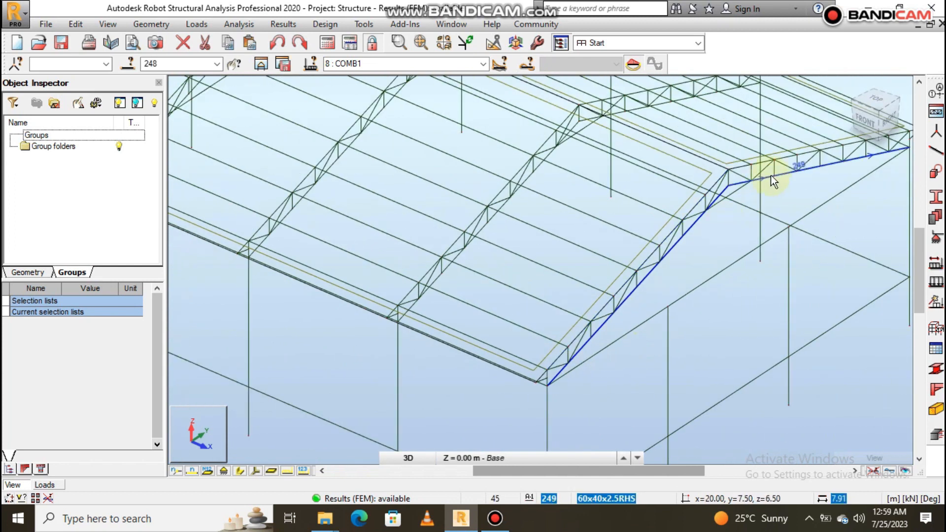
pyautogui.scroll(1, 771, 175)
pyautogui.keyDown('ctrl'); pyautogui.click(784, 175); pyautogui.keyUp('ctrl')
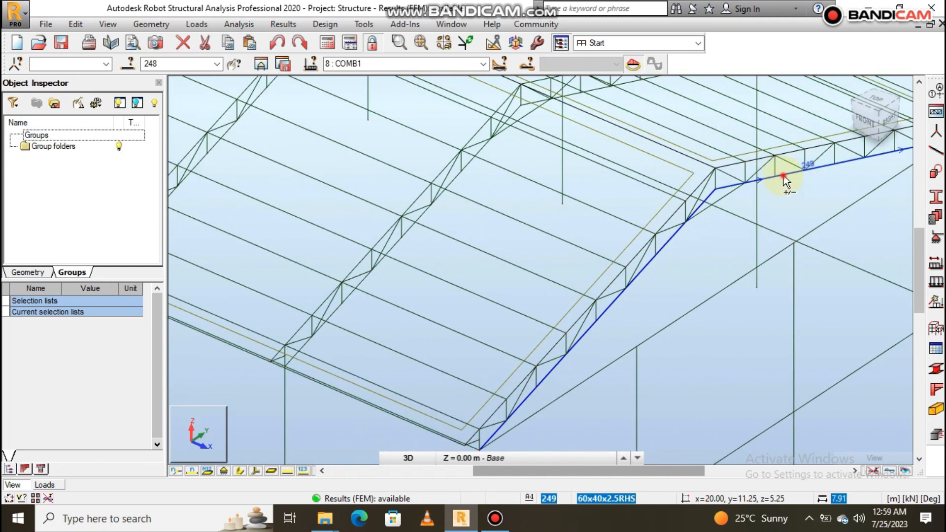
pyautogui.keyDown('ctrl'); pyautogui.click(731, 194); pyautogui.keyUp('ctrl')
# - Add the bottom chord bars and apex ties of the second and third trusses from the near gable to the selection
pyautogui.scroll(-3, 641, 300)
pyautogui.scroll(4, 549, 384)
pyautogui.scroll(-5, 551, 377)
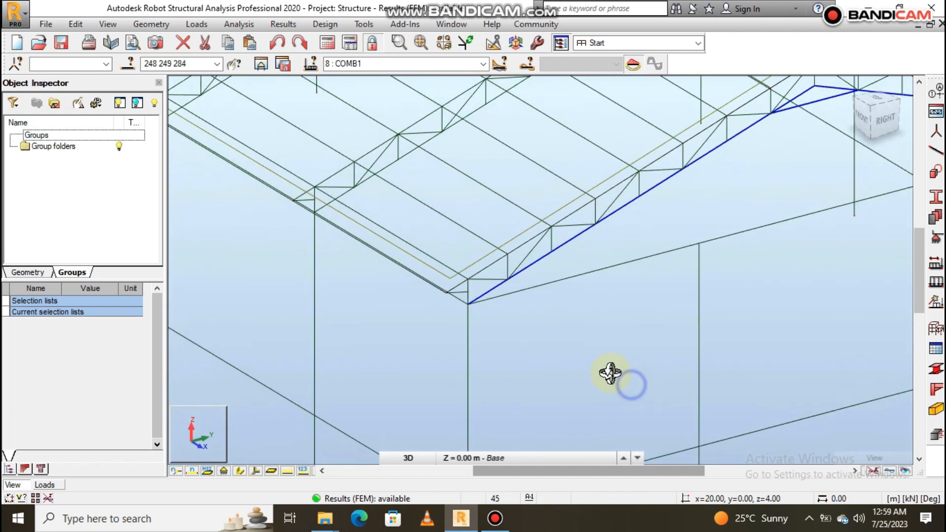
pyautogui.scroll(5, 608, 323)
pyautogui.keyDown('ctrl'); pyautogui.click(614, 261); pyautogui.keyUp('ctrl')
pyautogui.keyDown('ctrl'); pyautogui.click(682, 229); pyautogui.keyUp('ctrl')
pyautogui.keyDown('ctrl'); pyautogui.click(524, 135); pyautogui.keyUp('ctrl')
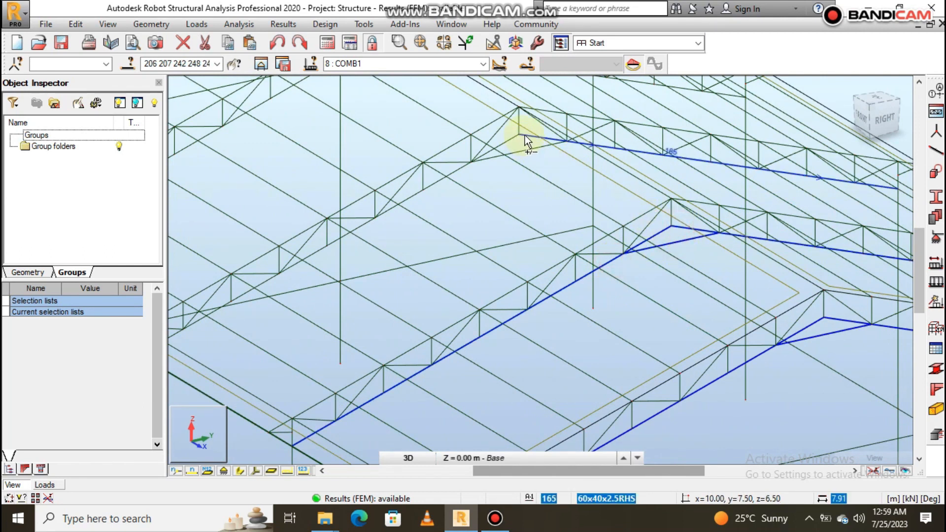
pyautogui.keyDown('ctrl'); pyautogui.click(511, 137); pyautogui.keyUp('ctrl')
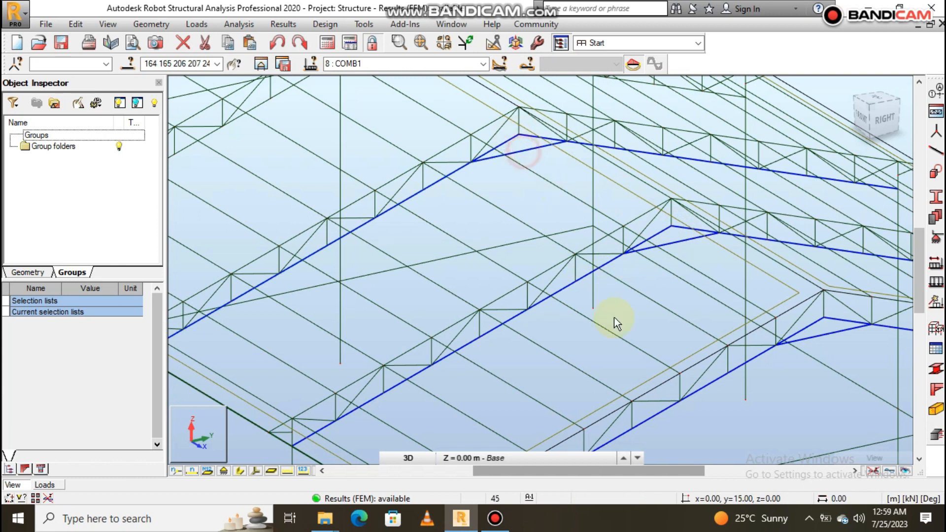
# - Add the two bottom chord bars and the apex tie of the fourth truss from the near gable to the selection
pyautogui.scroll(-5, 614, 317)
pyautogui.scroll(5, 545, 267)
pyautogui.scroll(2, 521, 210)
pyautogui.keyDown('ctrl'); pyautogui.click(537, 210); pyautogui.keyUp('ctrl')
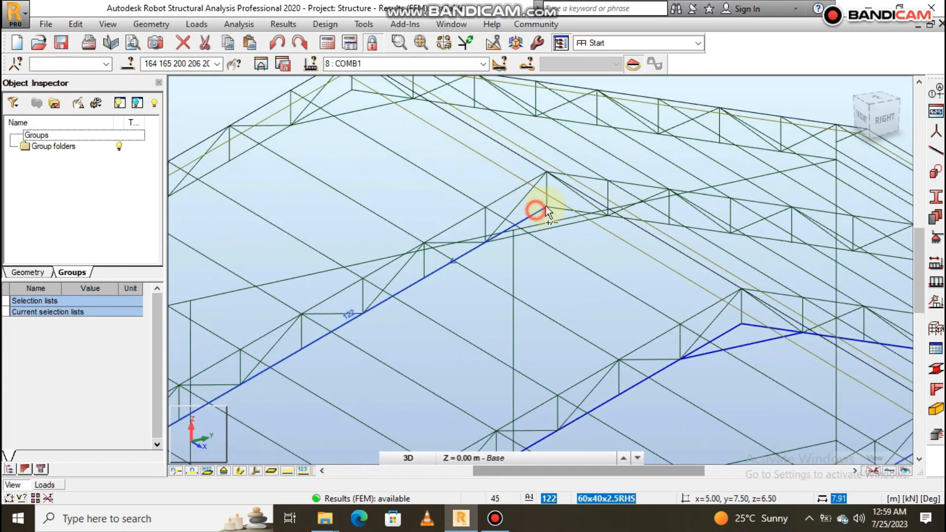
pyautogui.keyDown('ctrl'); pyautogui.click(556, 207); pyautogui.keyUp('ctrl')
pyautogui.keyDown('shift'); pyautogui.moveTo(588, 249); pyautogui.dragTo(597, 256, button='middle'); pyautogui.keyUp('shift')
pyautogui.keyDown('ctrl'); pyautogui.click(535, 203); pyautogui.keyUp('ctrl')
# - Add the apex tie and both bottom chord bars of the far gable truss (bars 113, 78 and 77) to the selection
pyautogui.scroll(-4, 659, 319)
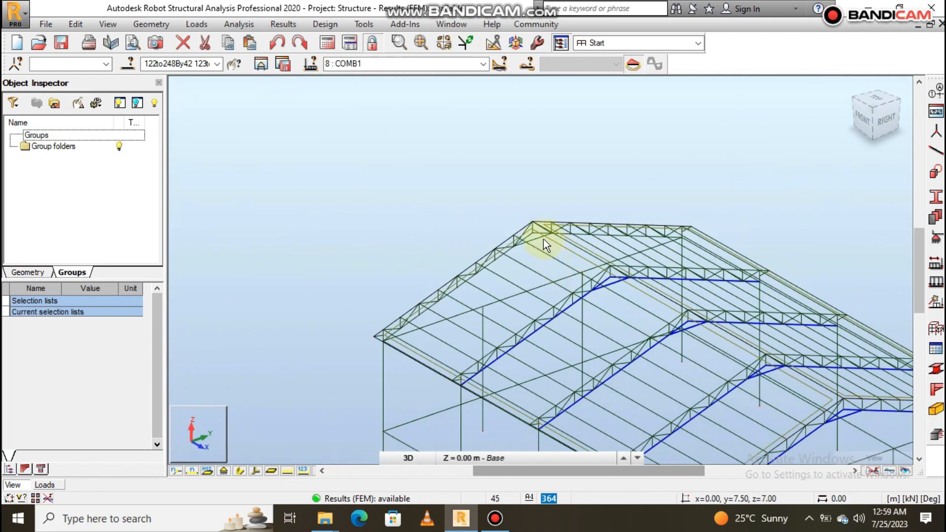
pyautogui.scroll(4, 543, 238)
pyautogui.keyDown('ctrl'); pyautogui.click(525, 237); pyautogui.keyUp('ctrl')
pyautogui.scroll(2, 527, 236)
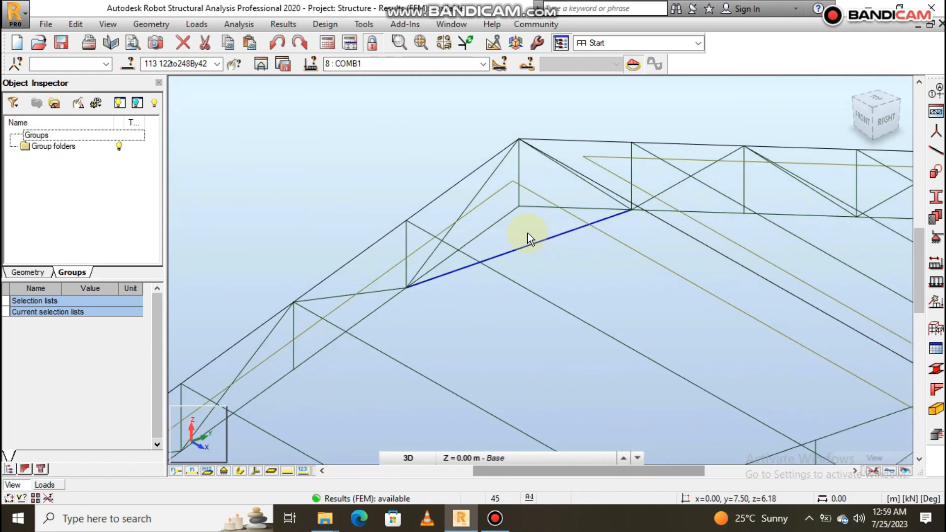
pyautogui.keyDown('ctrl'); pyautogui.click(524, 206); pyautogui.keyUp('ctrl')
pyautogui.keyDown('ctrl'); pyautogui.click(512, 212); pyautogui.keyUp('ctrl')
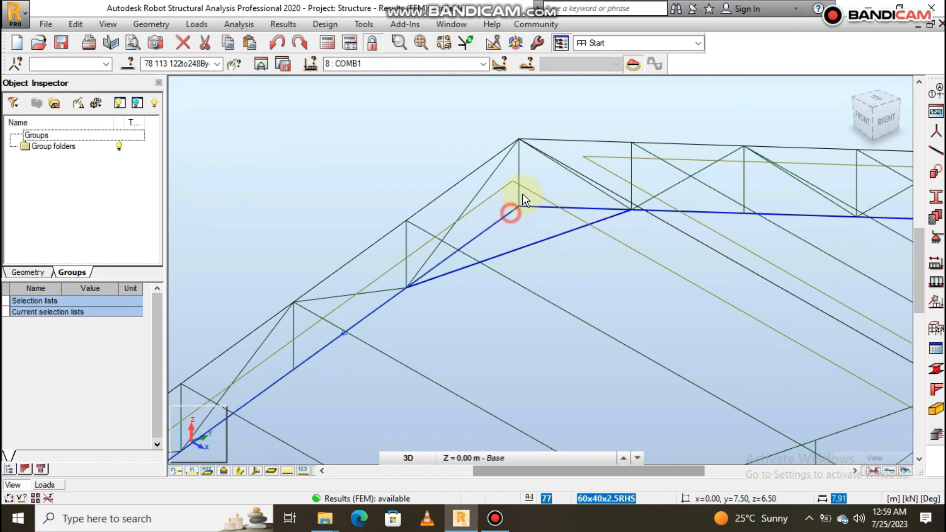
# - Create a group out of the selected bottom chord bars and expand the Groups list
pyautogui.scroll(-3, 521, 189)
pyautogui.scroll(1, 635, 244)
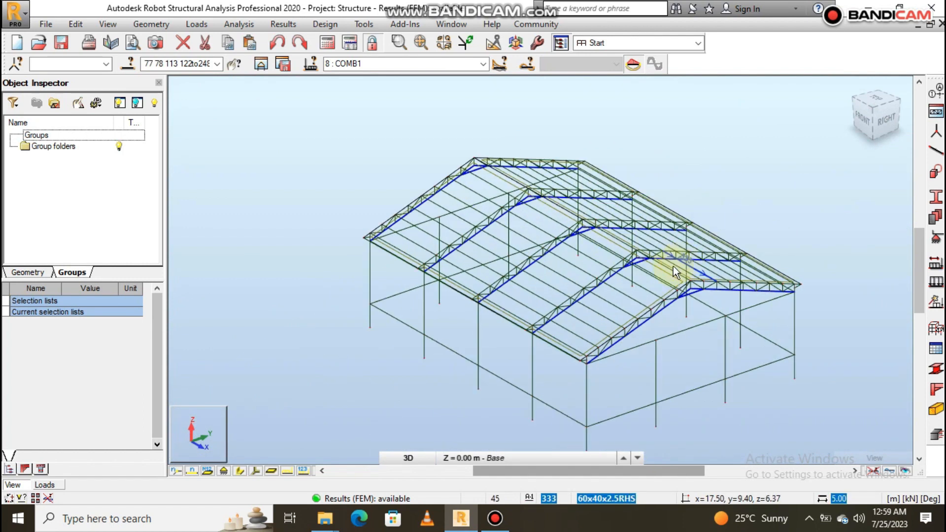
pyautogui.click(54, 103)
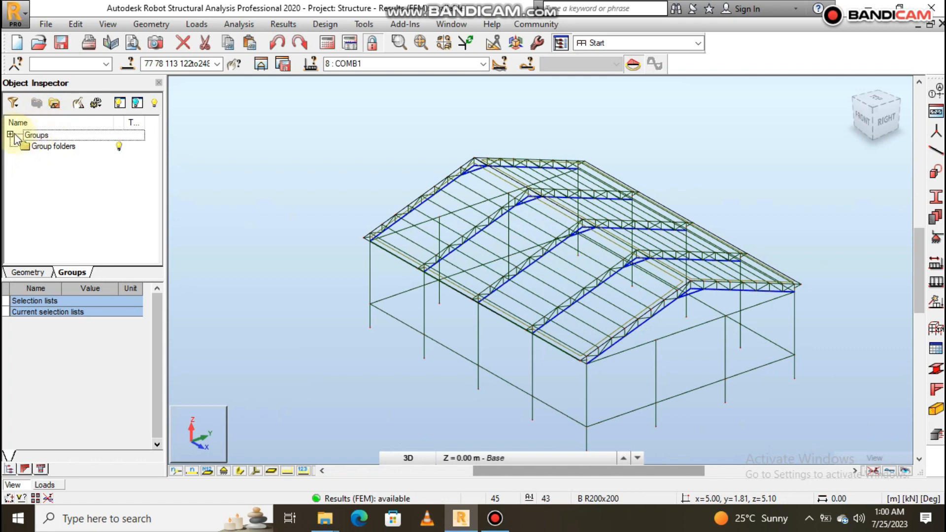
pyautogui.click(10, 134)
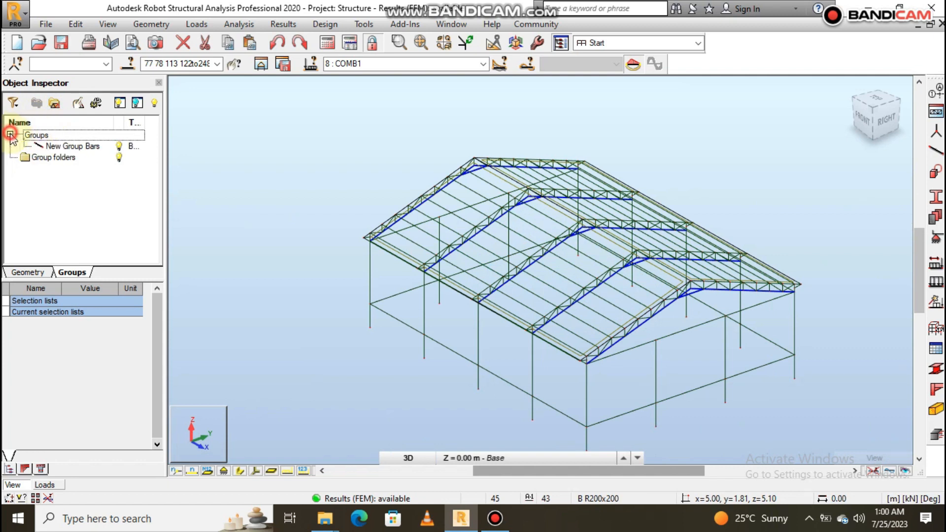
# - Open the name of the new bar group for editing
pyautogui.click(62, 146)
pyautogui.rightClick(63, 147)
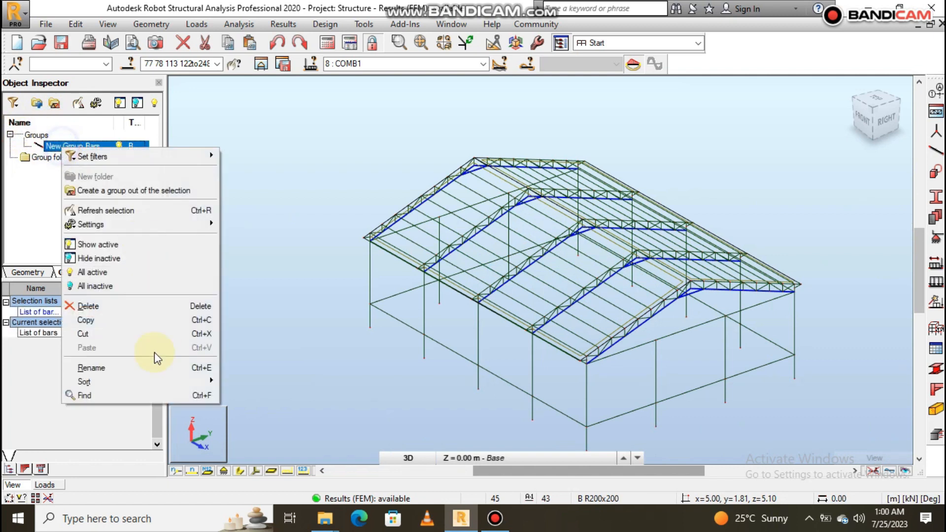
pyautogui.click(121, 368)
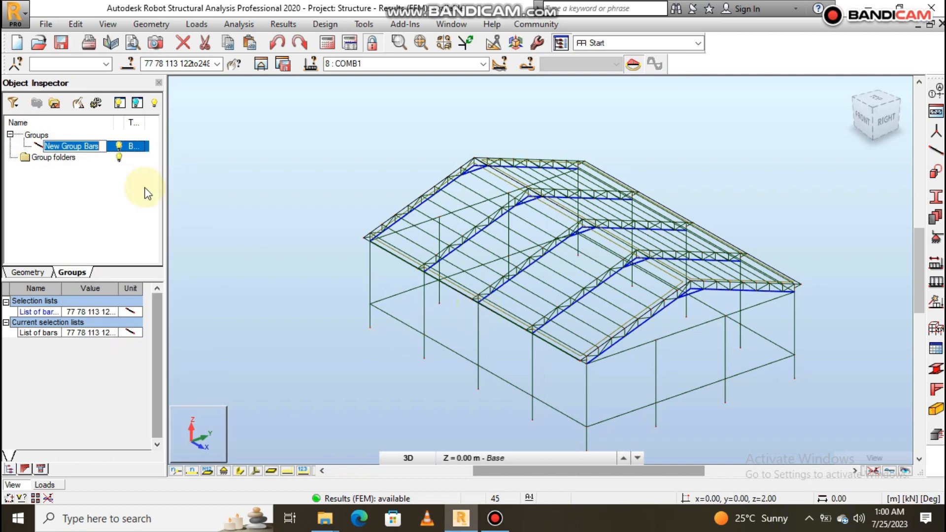
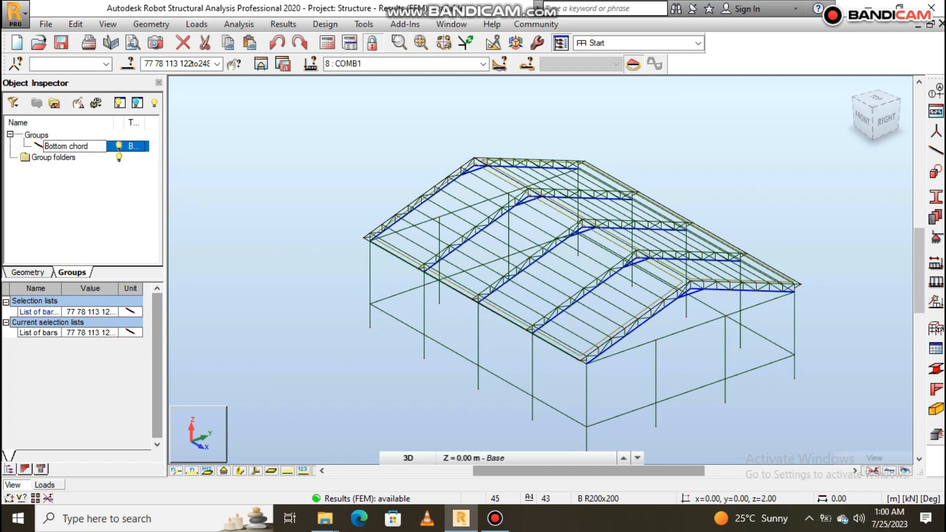
# - Rename the new bar group as Bottom chords
pyautogui.click(150, 179)
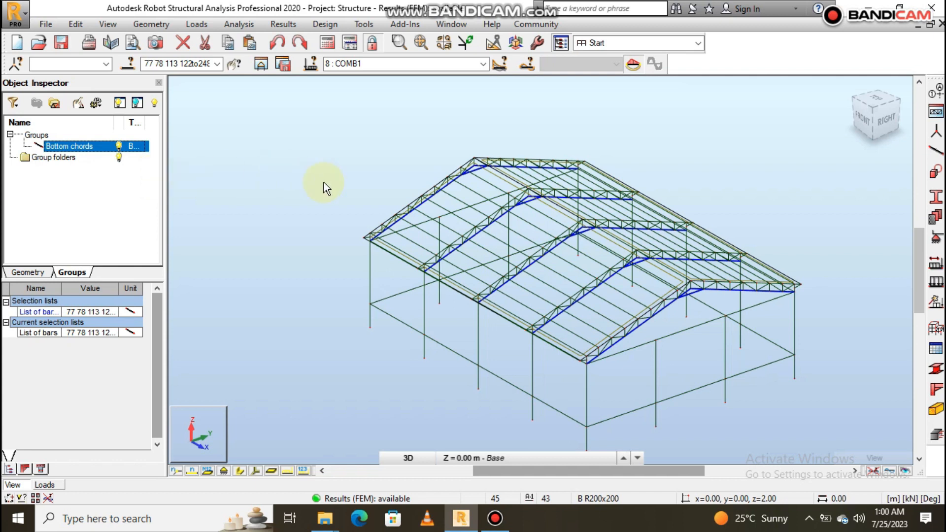
pyautogui.scroll(-3, 364, 224)
pyautogui.scroll(3, 444, 235)
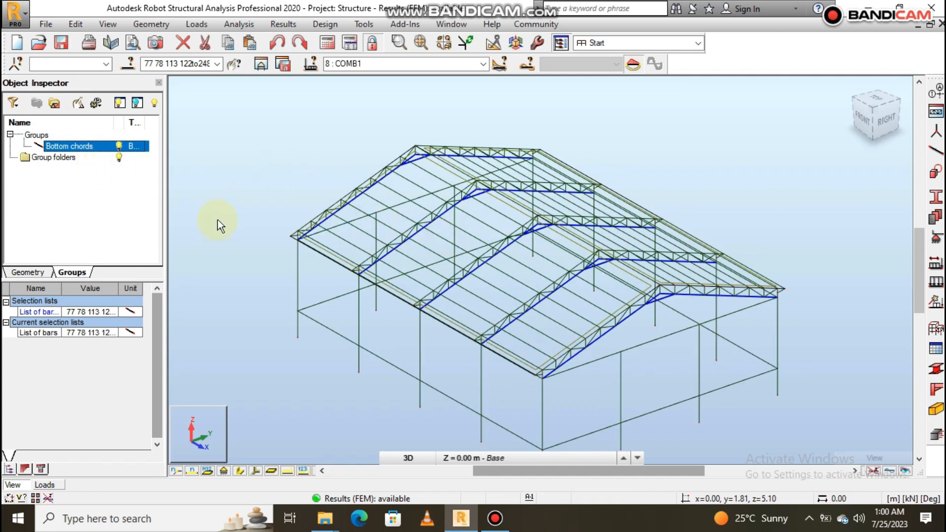
# - Select both top chord bars of the near gable truss (bars 246 and 247) and the bars at its front eave overhang
pyautogui.scroll(-2, 468, 215)
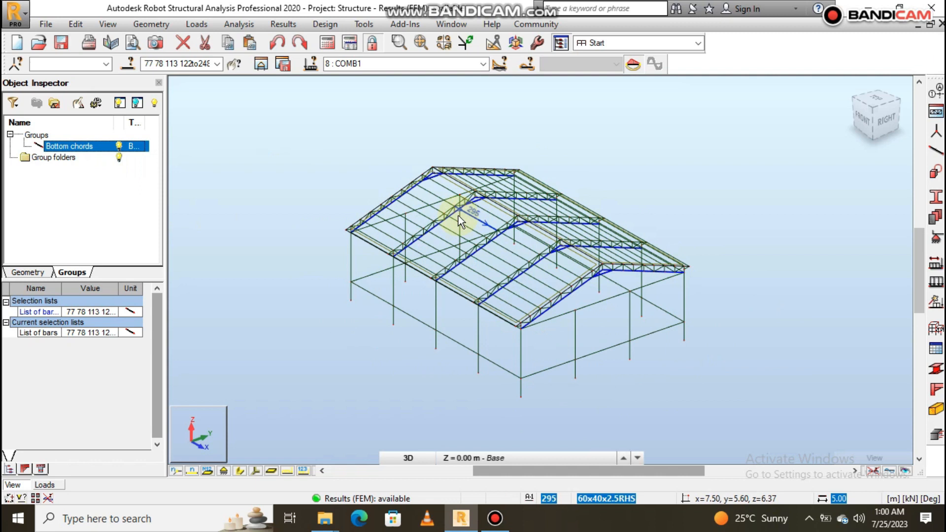
pyautogui.scroll(4, 682, 241)
pyautogui.scroll(2, 675, 256)
pyautogui.click(674, 269)
pyautogui.scroll(2, 595, 277)
pyautogui.click(560, 285)
pyautogui.scroll(-3, 629, 243)
pyautogui.scroll(3, 461, 369)
pyautogui.click(454, 354)
pyautogui.click(457, 365)
# - Add the near gable truss's rear eave overhang (bar 251) to the selection and remove bar 252 at the front overhang
pyautogui.scroll(-5, 356, 366)
pyautogui.scroll(5, 703, 240)
pyautogui.scroll(1, 673, 287)
pyautogui.click(667, 295)
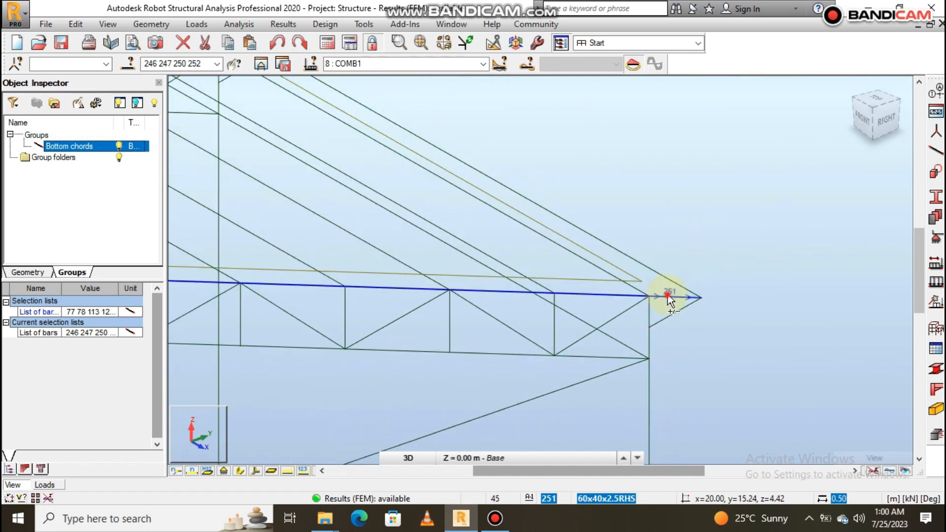
pyautogui.scroll(-5, 776, 262)
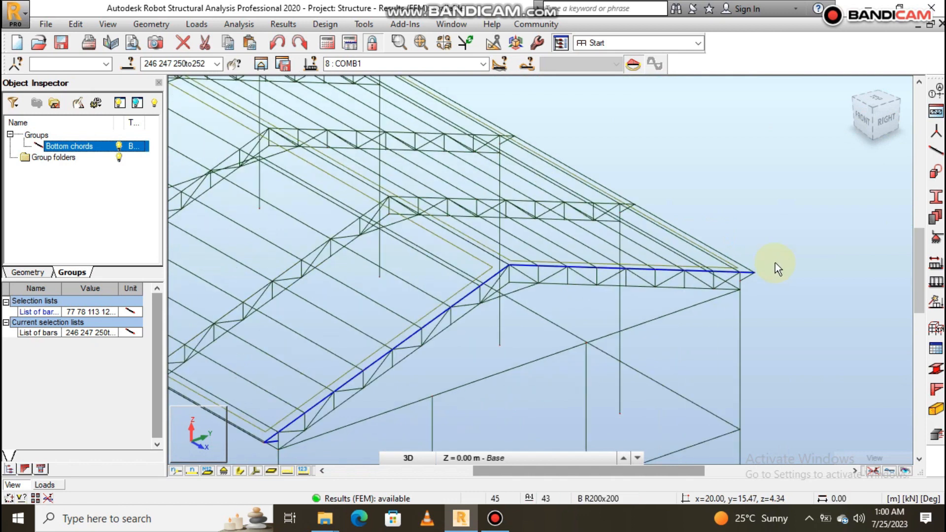
pyautogui.scroll(5, 635, 312)
pyautogui.scroll(9, 624, 322)
pyautogui.keyDown('ctrl'); pyautogui.click(554, 346); pyautogui.keyUp('ctrl')
# - Add the second truss's top chord bars 204 and 205 and overhang bars 208 and 209 to the selection
pyautogui.scroll(-1, 637, 365)
pyautogui.scroll(-4, 510, 318)
pyautogui.scroll(6, 472, 249)
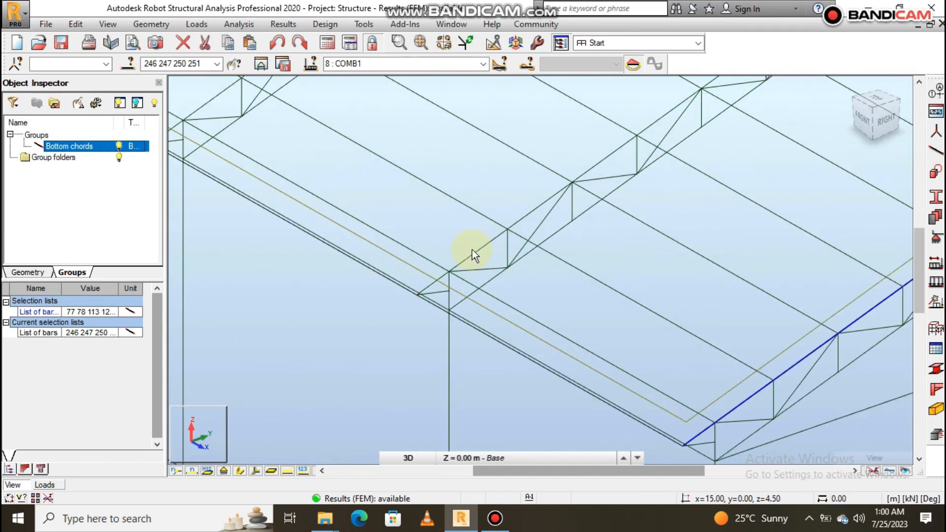
pyautogui.keyDown('ctrl'); pyautogui.click(484, 250); pyautogui.keyUp('ctrl')
pyautogui.keyDown('ctrl'); pyautogui.click(424, 294); pyautogui.keyUp('ctrl')
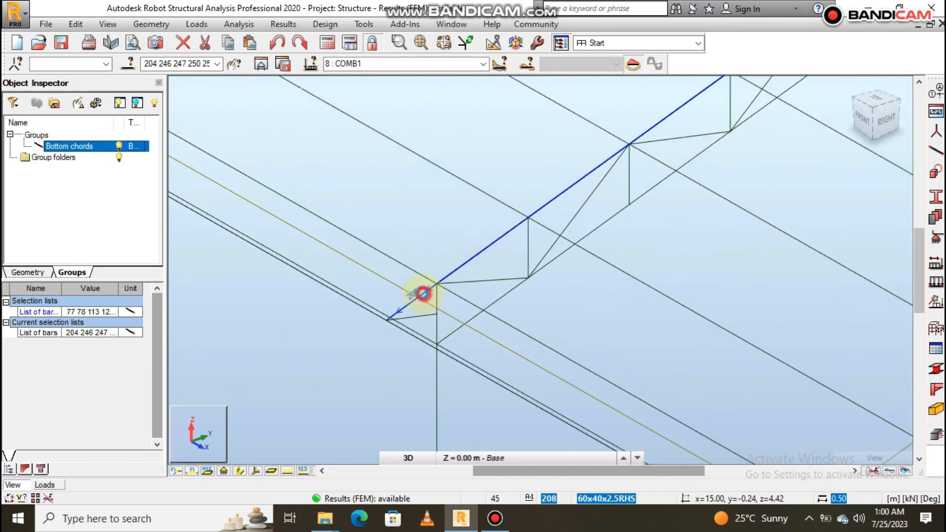
pyautogui.scroll(-5, 384, 345)
pyautogui.scroll(6, 525, 253)
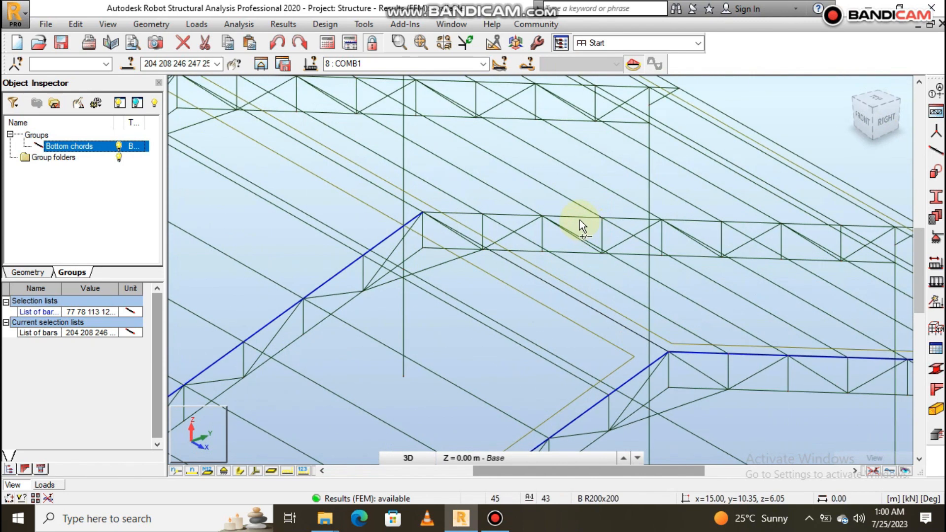
pyautogui.keyDown('ctrl'); pyautogui.click(579, 217); pyautogui.keyUp('ctrl')
pyautogui.scroll(-3, 562, 251)
pyautogui.scroll(7, 658, 264)
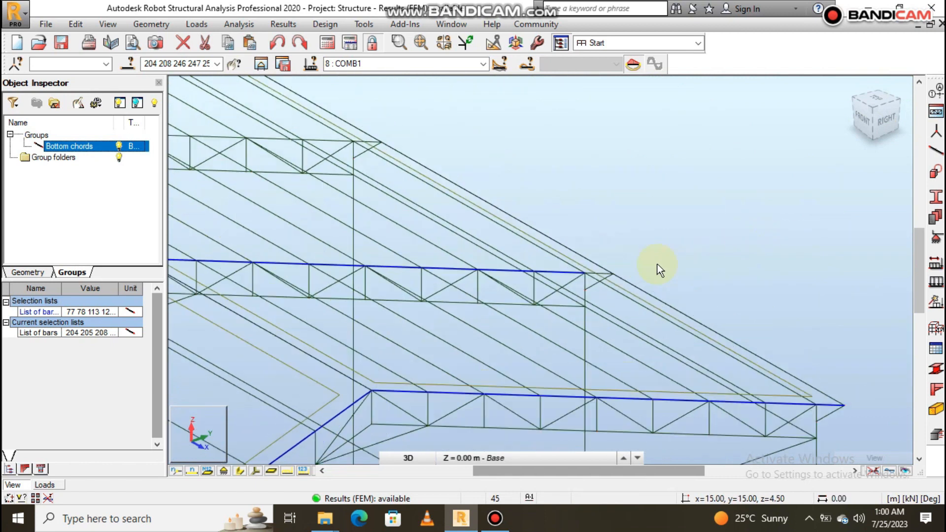
pyautogui.keyDown('ctrl'); pyautogui.click(514, 286); pyautogui.keyUp('ctrl')
# - Add the third truss's top chord bars 162 and 163 and overhang bars 166 and 167 to the selection
pyautogui.scroll(-4, 768, 256)
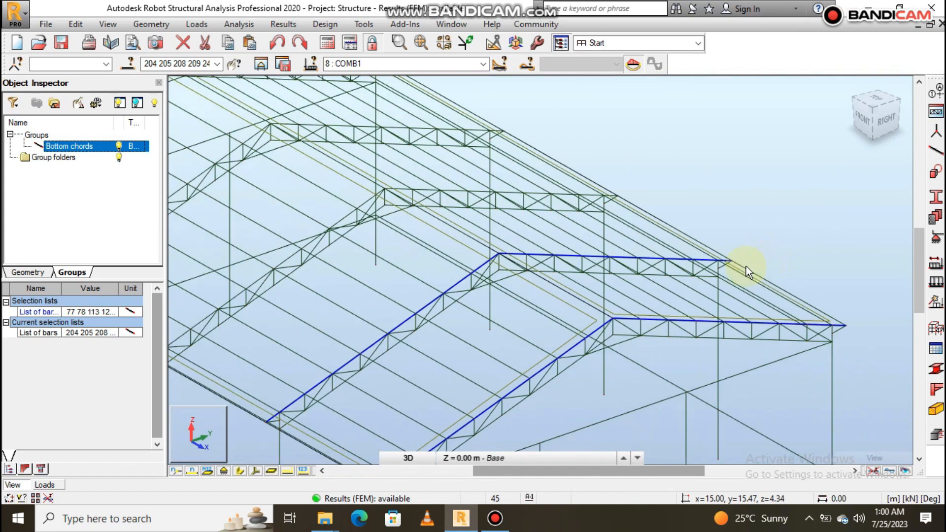
pyautogui.scroll(5, 646, 215)
pyautogui.scroll(2, 682, 226)
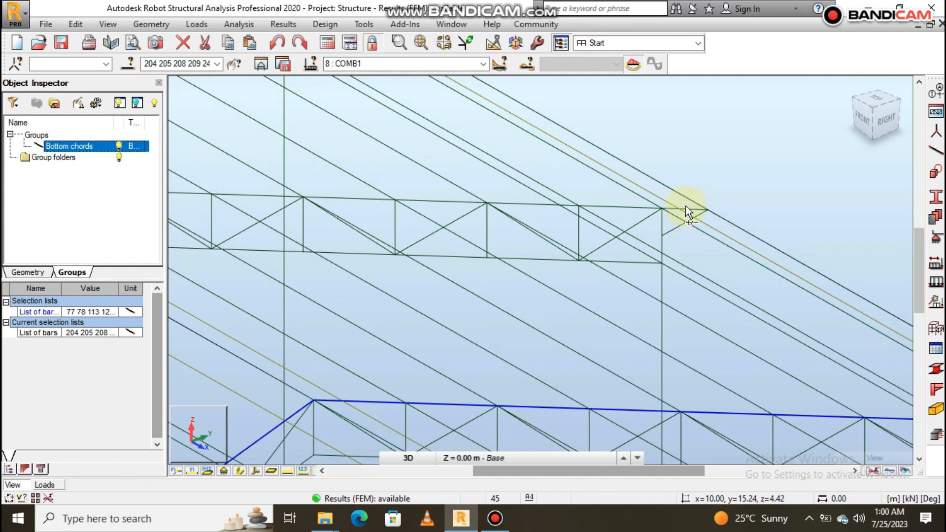
pyautogui.keyDown('ctrl'); pyautogui.click(688, 208); pyautogui.keyUp('ctrl')
pyautogui.keyDown('ctrl'); pyautogui.click(645, 208); pyautogui.keyUp('ctrl')
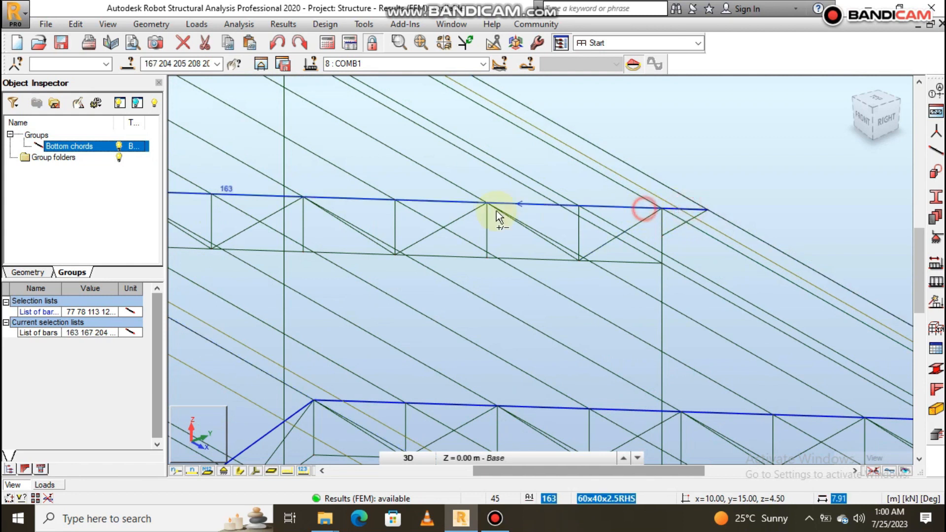
pyautogui.scroll(-3, 811, 258)
pyautogui.scroll(-3, 522, 274)
pyautogui.scroll(5, 525, 252)
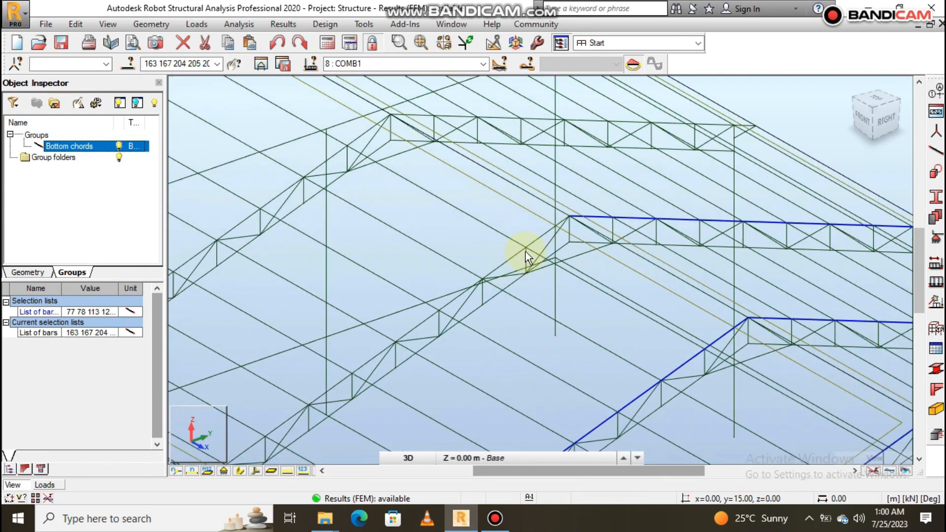
pyautogui.keyDown('ctrl'); pyautogui.click(546, 229); pyautogui.keyUp('ctrl')
pyautogui.scroll(-3, 523, 246)
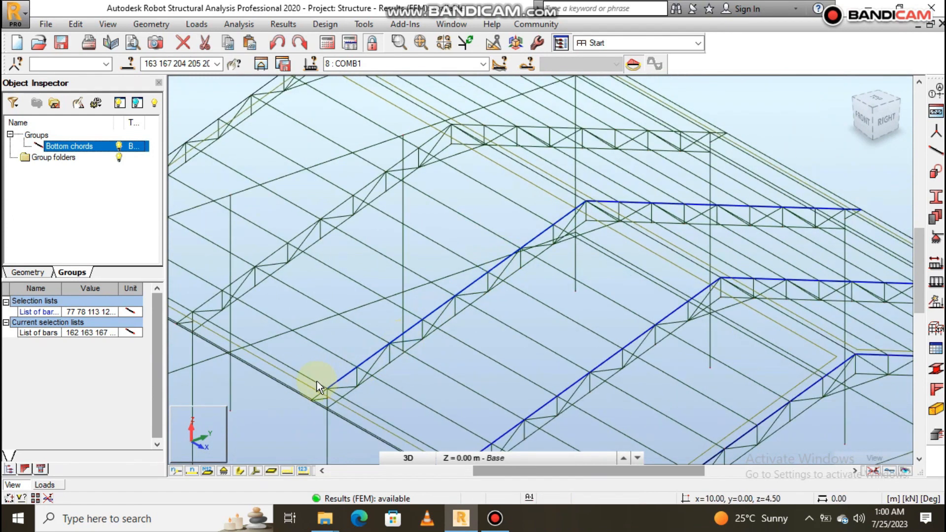
pyautogui.scroll(5, 326, 397)
pyautogui.keyDown('ctrl'); pyautogui.click(349, 386); pyautogui.keyUp('ctrl')
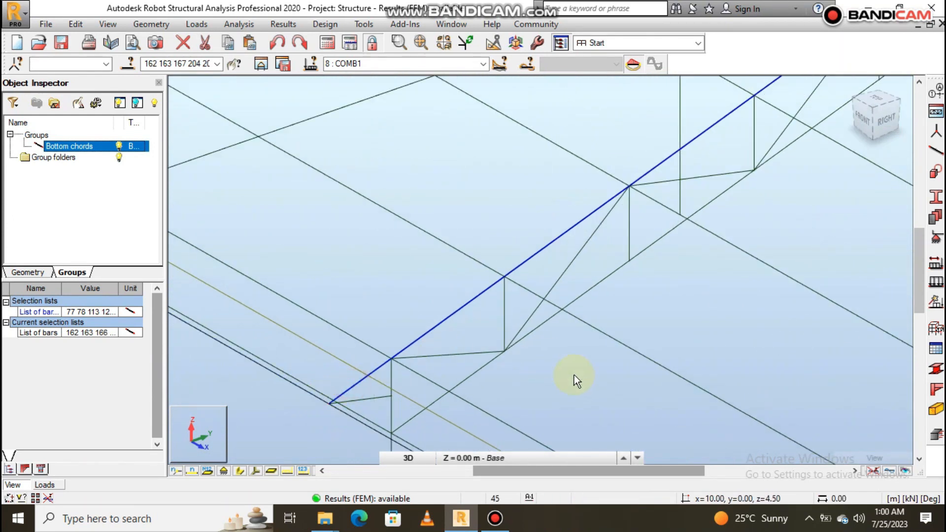
# - Add both top chord bars and both eave overhang bars of the fourth truss from the near gable to the selection
pyautogui.scroll(-3, 574, 374)
pyautogui.scroll(2, 555, 314)
pyautogui.scroll(1, 554, 315)
pyautogui.keyDown('ctrl'); pyautogui.click(519, 296); pyautogui.keyUp('ctrl')
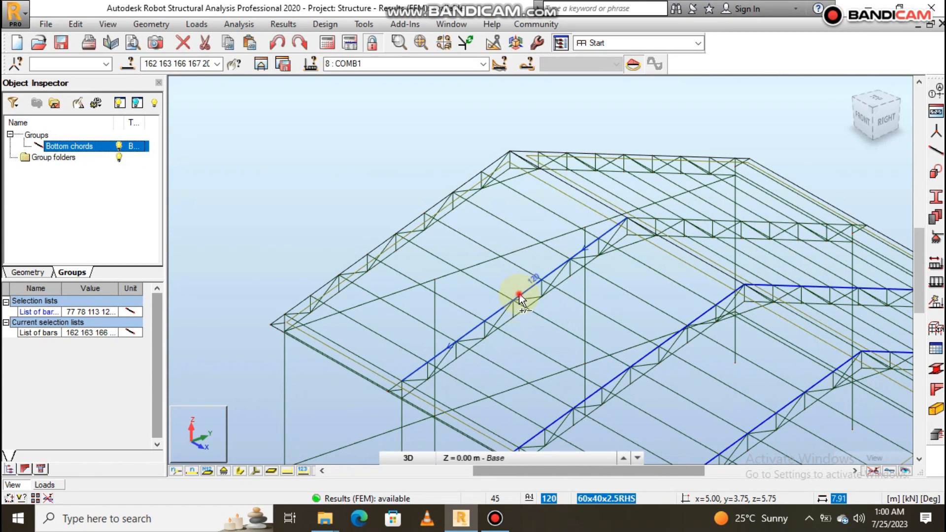
pyautogui.keyDown('ctrl'); pyautogui.click(399, 382); pyautogui.keyUp('ctrl')
pyautogui.scroll(2, 699, 225)
pyautogui.keyDown('ctrl'); pyautogui.click(687, 224); pyautogui.keyUp('ctrl')
pyautogui.scroll(-1, 506, 319)
pyautogui.scroll(4, 695, 290)
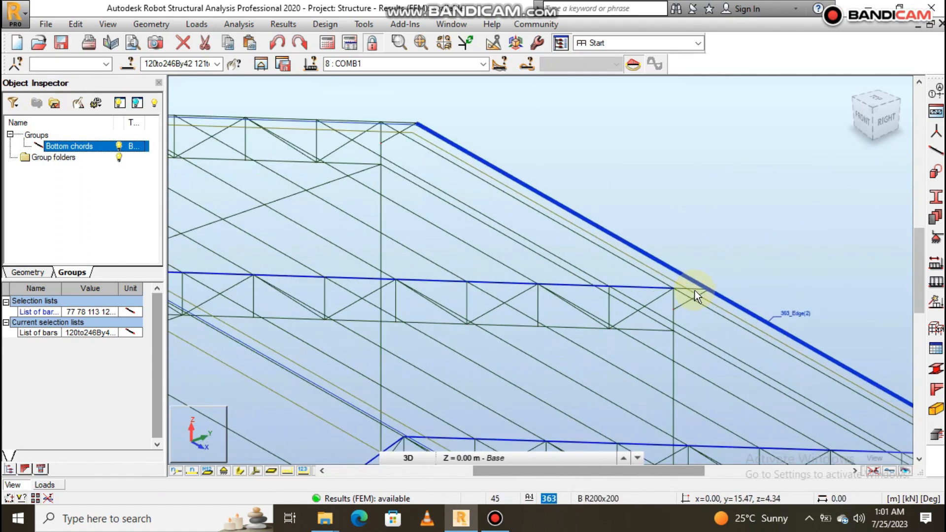
pyautogui.keyDown('ctrl'); pyautogui.click(688, 286); pyautogui.keyUp('ctrl')
# - Add the far gable truss's top chord bars 75 and 76 and overhang bars 79 and 80 to the selection
pyautogui.scroll(-3, 707, 270)
pyautogui.scroll(-1, 708, 270)
pyautogui.scroll(5, 544, 207)
pyautogui.keyDown('ctrl'); pyautogui.click(589, 206); pyautogui.keyUp('ctrl')
pyautogui.keyDown('ctrl'); pyautogui.click(755, 211); pyautogui.keyUp('ctrl')
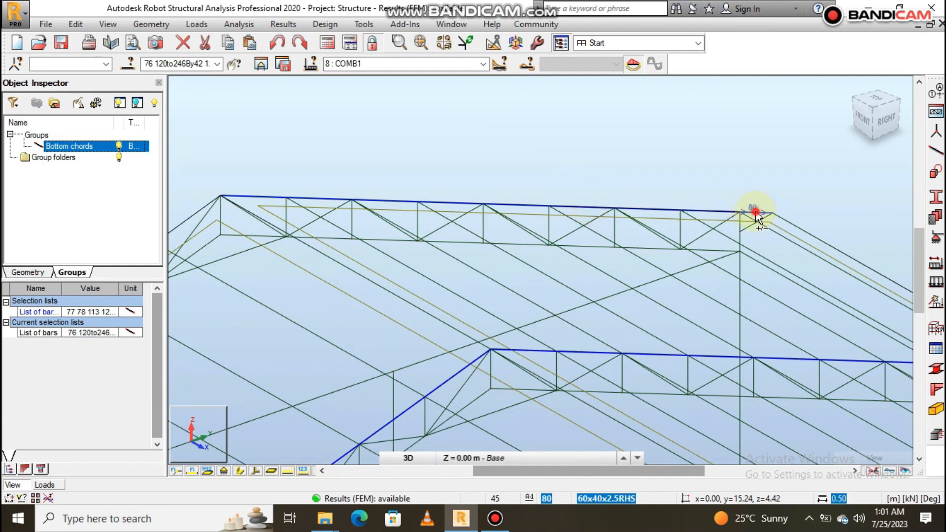
pyautogui.scroll(-4, 816, 217)
pyautogui.keyDown('ctrl'); pyautogui.click(600, 218); pyautogui.keyUp('ctrl')
pyautogui.scroll(5, 428, 345)
pyautogui.keyDown('ctrl'); pyautogui.click(400, 338); pyautogui.keyUp('ctrl')
# - Create a group out of the selected top chord bars and rename it as Top chords
pyautogui.scroll(-4, 394, 243)
pyautogui.scroll(-5, 389, 229)
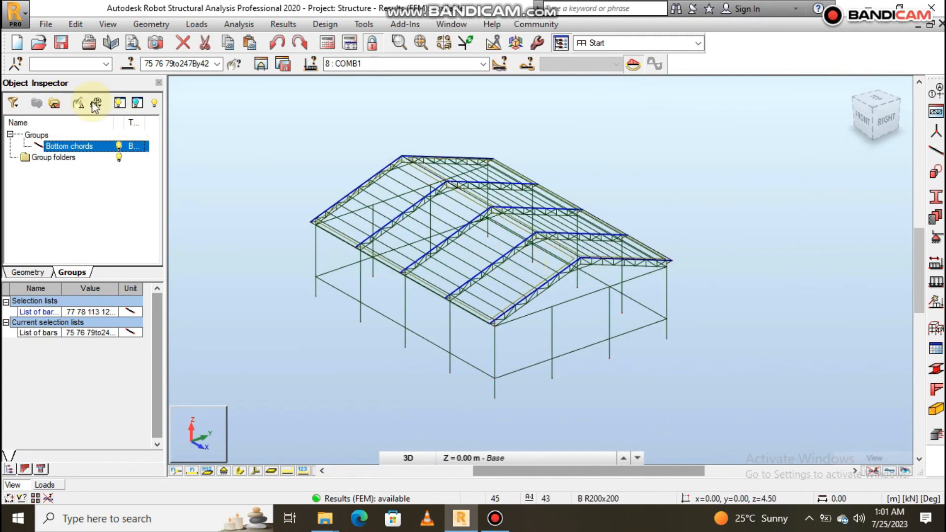
pyautogui.scroll(3, 343, 229)
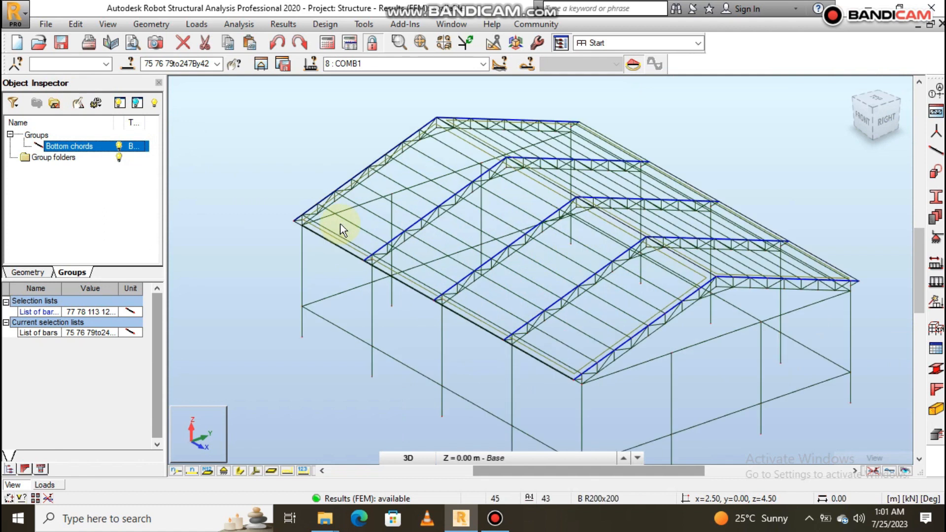
pyautogui.click(54, 104)
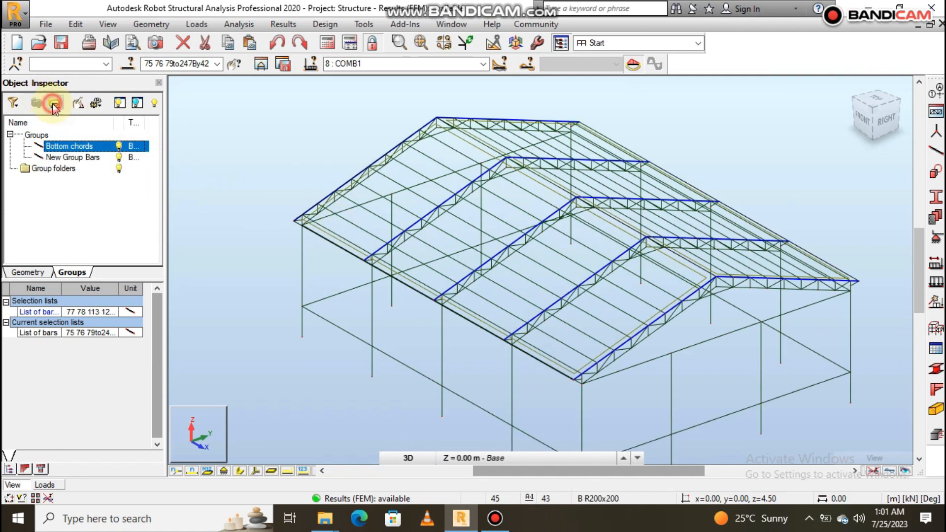
pyautogui.click(62, 158)
pyautogui.rightClick(61, 159)
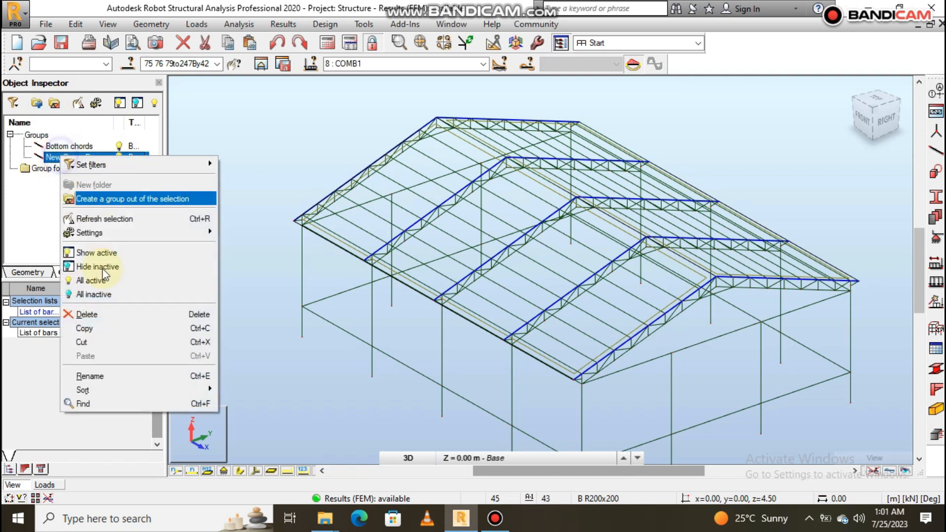
pyautogui.click(121, 378)
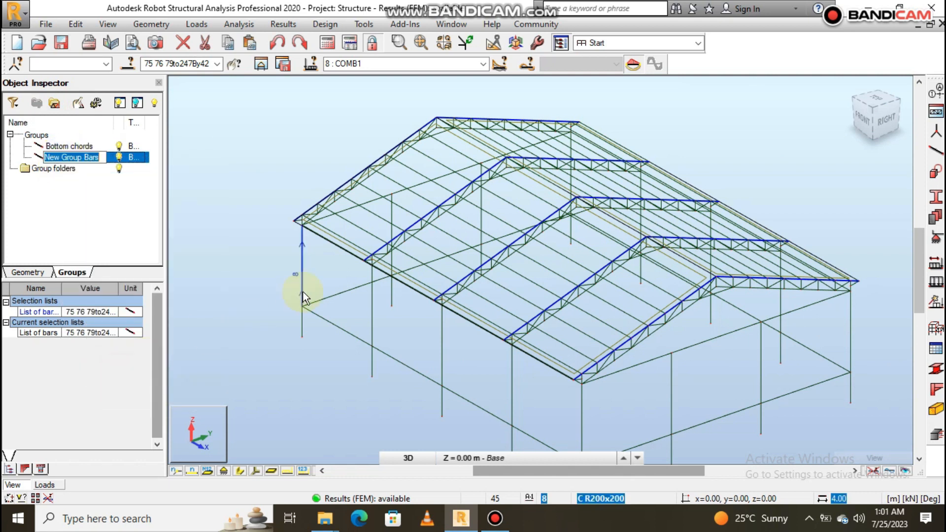
pyautogui.write('Top chords')
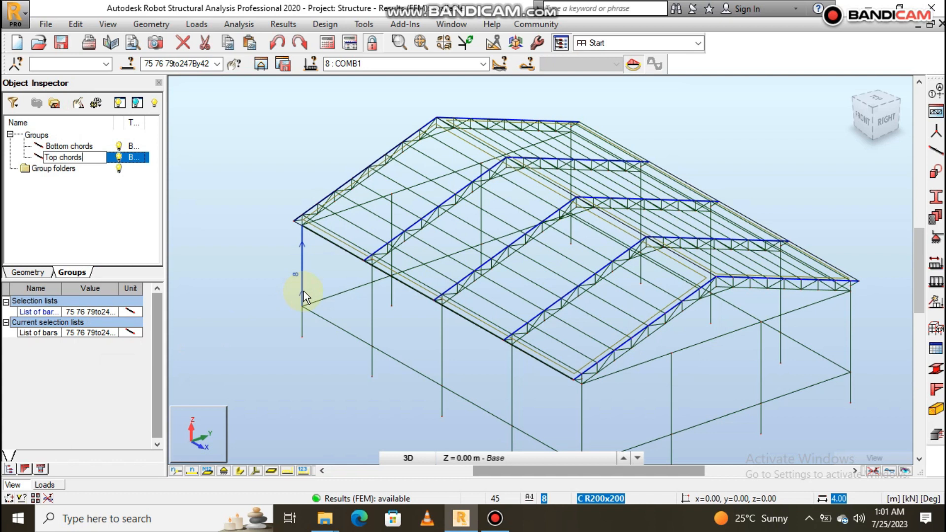
pyautogui.press('Return')
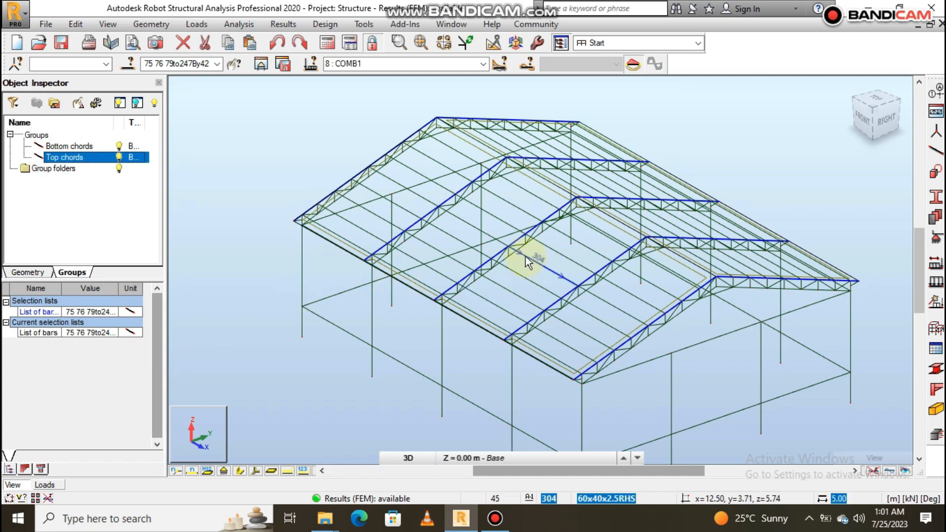
# - Clear the current bar selection
pyautogui.scroll(-3, 542, 251)
pyautogui.scroll(5, 665, 229)
pyautogui.click(694, 226)
pyautogui.scroll(-3, 525, 315)
pyautogui.scroll(3, 525, 302)
pyautogui.scroll(4, 446, 297)
pyautogui.scroll(-3, 447, 300)
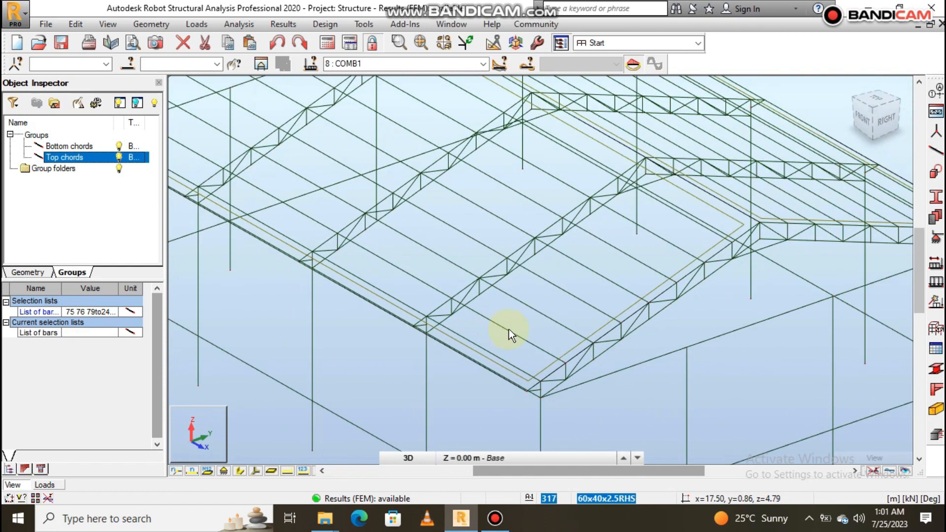
# - Select the front-slope purlins of the bay at the near gable, including ridge bar 288, eave bar 325 and bar 318
pyautogui.click(508, 330)
pyautogui.scroll(2, 561, 317)
pyautogui.keyDown('ctrl'); pyautogui.click(555, 318); pyautogui.keyUp('ctrl')
pyautogui.keyDown('ctrl'); pyautogui.click(570, 296); pyautogui.keyUp('ctrl')
pyautogui.keyDown('ctrl'); pyautogui.click(614, 283); pyautogui.keyUp('ctrl')
pyautogui.keyDown('ctrl'); pyautogui.click(630, 256); pyautogui.keyUp('ctrl')
pyautogui.keyDown('ctrl'); pyautogui.click(664, 239); pyautogui.keyUp('ctrl')
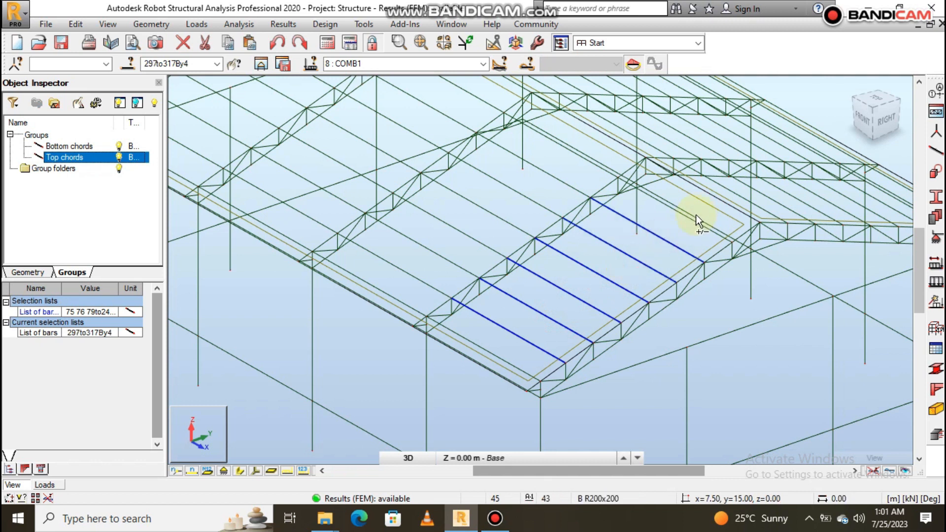
pyautogui.keyDown('ctrl'); pyautogui.click(695, 220); pyautogui.keyUp('ctrl')
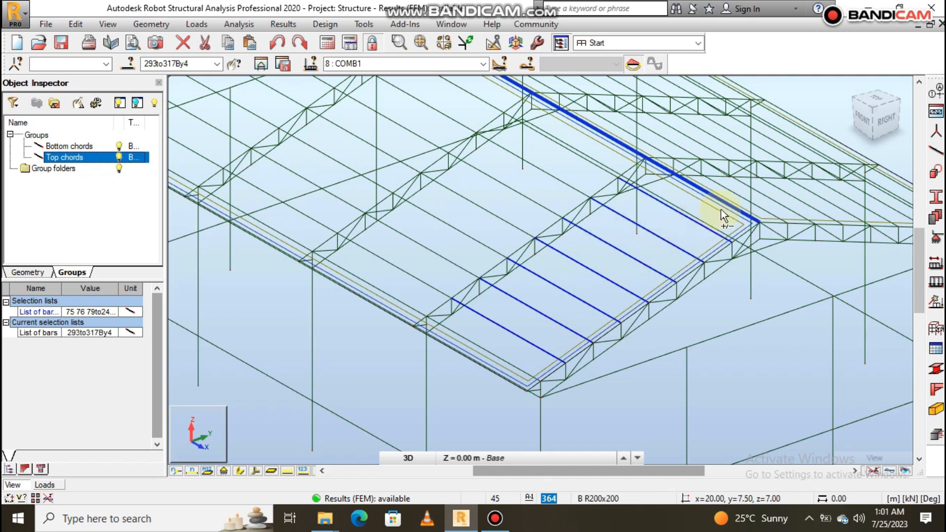
pyautogui.keyDown('ctrl'); pyautogui.click(724, 203); pyautogui.keyUp('ctrl')
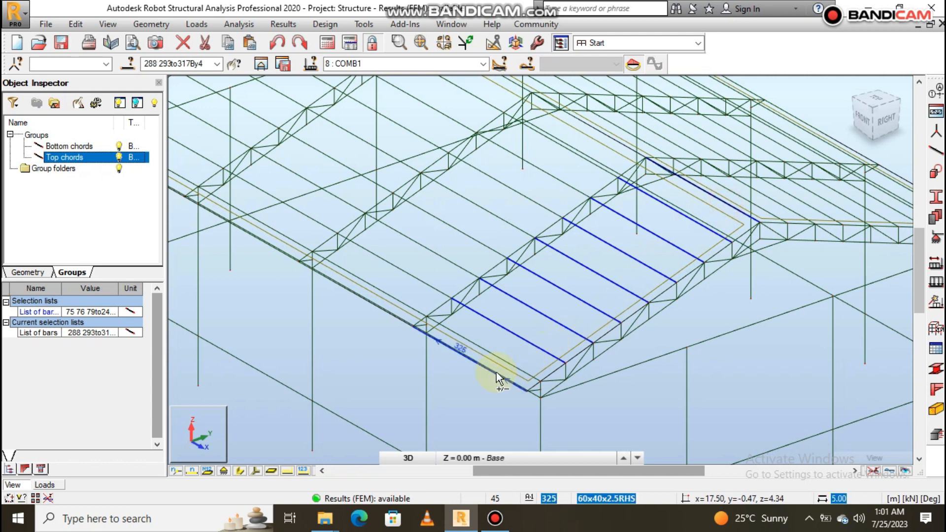
pyautogui.keyDown('ctrl'); pyautogui.click(496, 371); pyautogui.keyUp('ctrl')
pyautogui.keyDown('shift'); pyautogui.moveTo(670, 360); pyautogui.dragTo(647, 302, button='middle'); pyautogui.keyUp('shift')
pyautogui.scroll(3, 633, 297)
pyautogui.keyDown('ctrl'); pyautogui.click(627, 296); pyautogui.keyUp('ctrl')
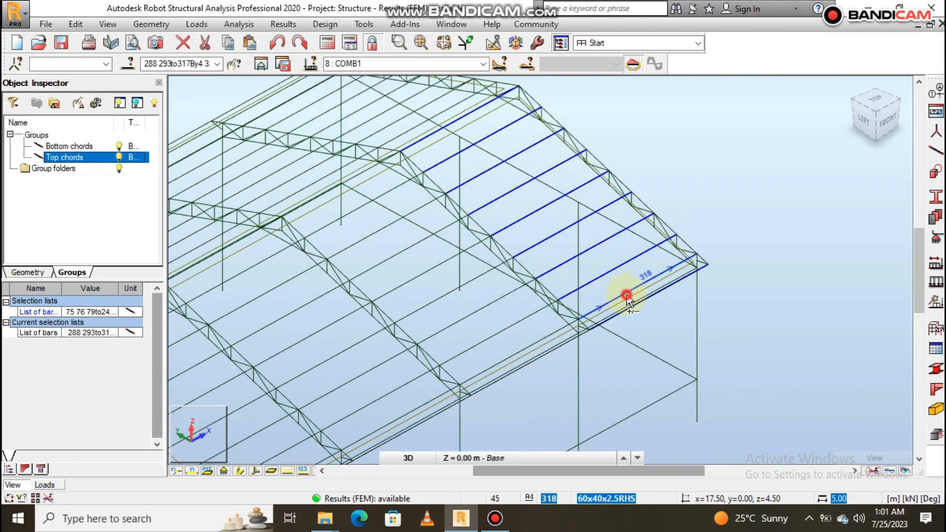
# - Add the front-slope purlins of the second bay from the near gable, from eave bar to ridge bar 287, to the selection
pyautogui.keyDown('ctrl'); pyautogui.click(544, 337); pyautogui.keyUp('ctrl')
pyautogui.keyDown('ctrl'); pyautogui.click(518, 323); pyautogui.keyUp('ctrl')
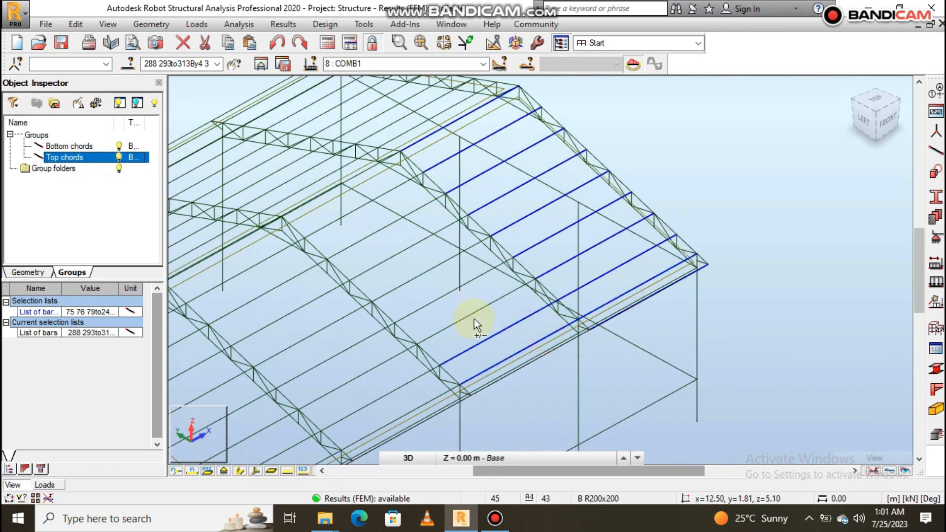
pyautogui.keyDown('ctrl'); pyautogui.click(470, 317); pyautogui.keyUp('ctrl')
pyautogui.keyDown('ctrl'); pyautogui.click(443, 291); pyautogui.keyUp('ctrl')
pyautogui.keyDown('ctrl'); pyautogui.click(403, 286); pyautogui.keyUp('ctrl')
pyautogui.keyDown('ctrl'); pyautogui.click(391, 258); pyautogui.keyUp('ctrl')
pyautogui.keyDown('ctrl'); pyautogui.click(363, 239); pyautogui.keyUp('ctrl')
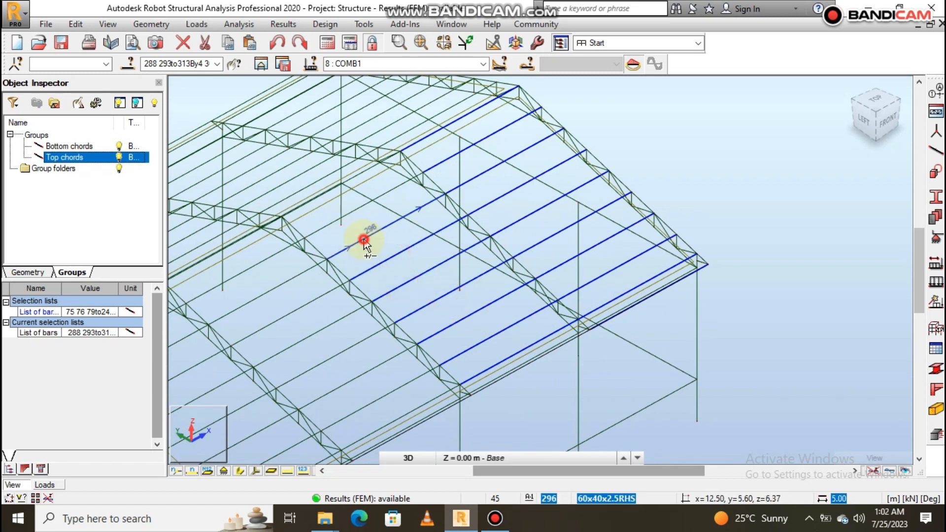
pyautogui.keyDown('ctrl'); pyautogui.click(327, 226); pyautogui.keyUp('ctrl')
pyautogui.keyDown('ctrl'); pyautogui.click(321, 196); pyautogui.keyUp('ctrl')
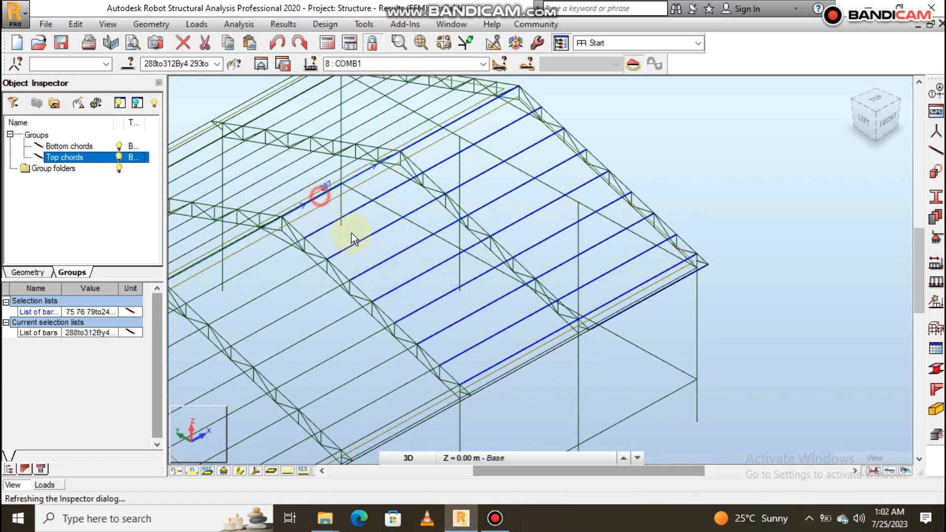
pyautogui.keyDown('ctrl'); pyautogui.click(518, 366); pyautogui.keyUp('ctrl')
# - Add the front-slope purlins of the third bay from the near gable, from the eave bars up to ridge bar 286, to the selection
pyautogui.scroll(-3, 673, 240)
pyautogui.scroll(5, 562, 357)
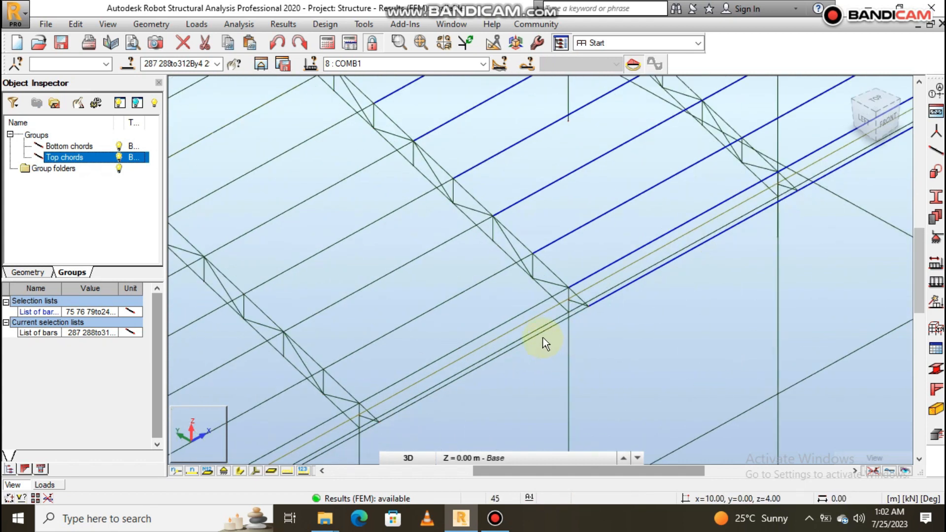
pyautogui.keyDown('ctrl'); pyautogui.click(543, 338); pyautogui.keyUp('ctrl')
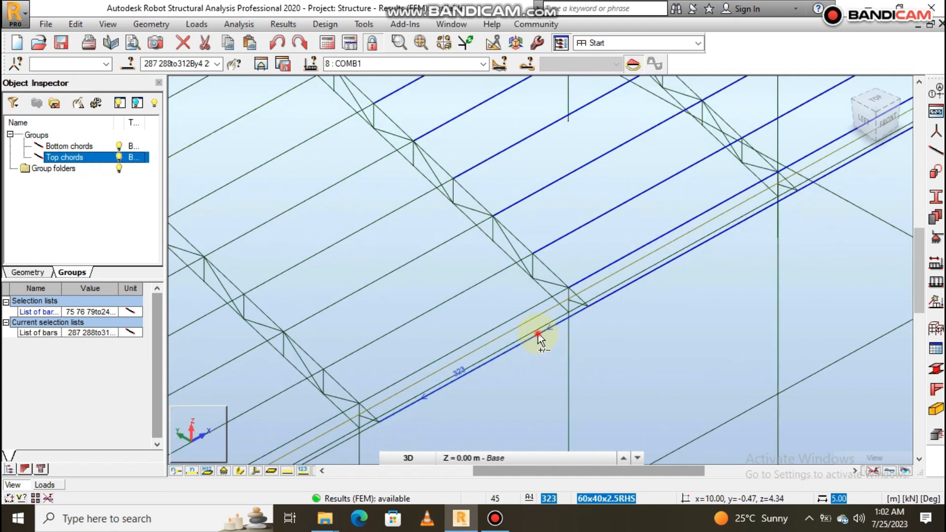
pyautogui.keyDown('ctrl'); pyautogui.click(451, 301); pyautogui.keyUp('ctrl')
pyautogui.keyDown('ctrl'); pyautogui.click(404, 265); pyautogui.keyUp('ctrl')
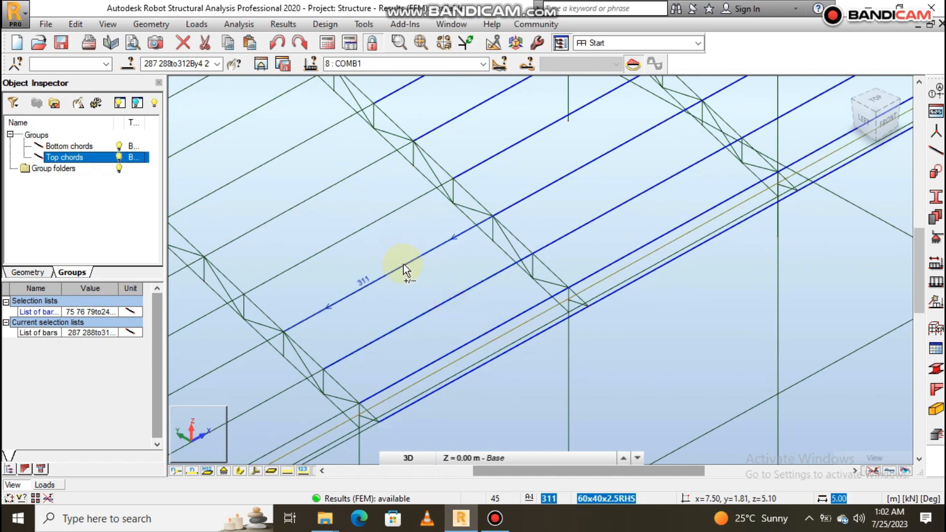
pyautogui.keyDown('ctrl'); pyautogui.click(382, 220); pyautogui.keyUp('ctrl')
pyautogui.keyDown('ctrl'); pyautogui.click(348, 179); pyautogui.keyUp('ctrl')
pyautogui.scroll(-5, 637, 365)
pyautogui.scroll(5, 508, 297)
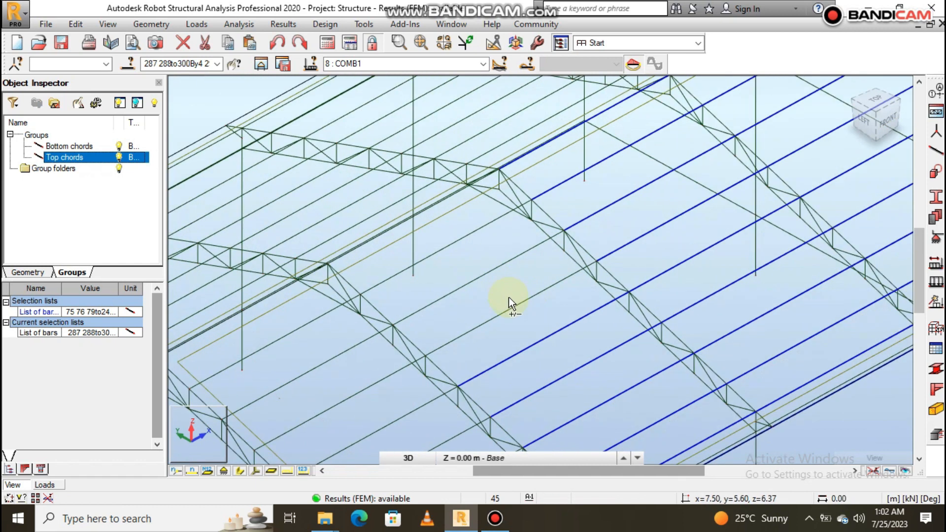
pyautogui.keyDown('ctrl'); pyautogui.click(511, 306); pyautogui.keyUp('ctrl')
pyautogui.keyDown('ctrl'); pyautogui.click(484, 276); pyautogui.keyUp('ctrl')
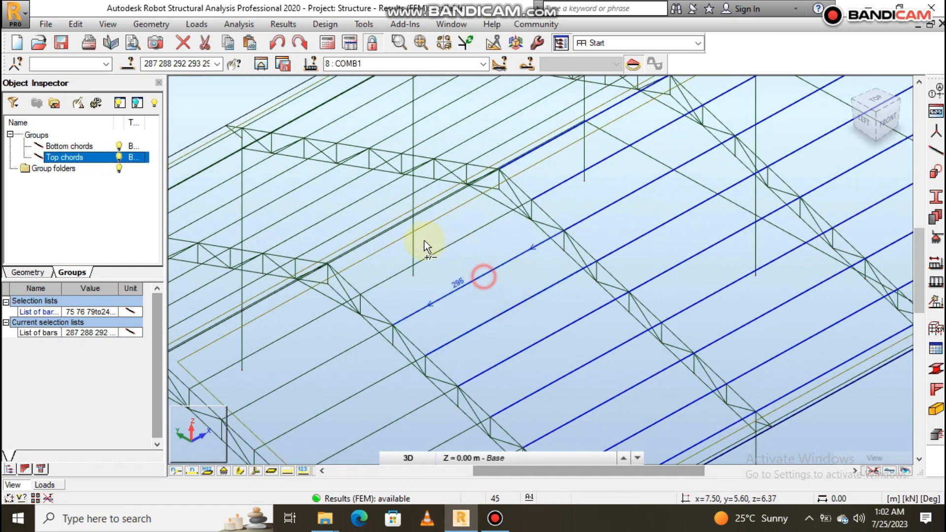
pyautogui.keyDown('ctrl'); pyautogui.click(432, 252); pyautogui.keyUp('ctrl')
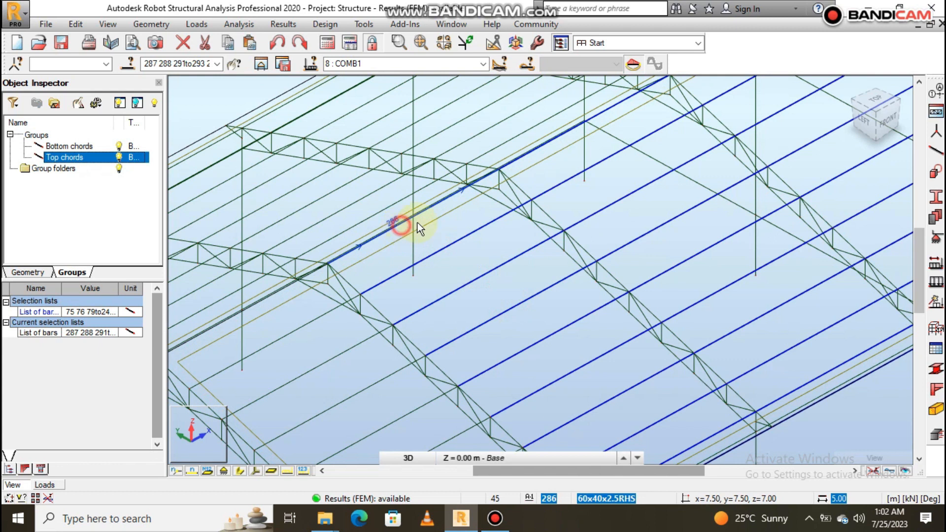
pyautogui.keyDown('ctrl'); pyautogui.click(401, 226); pyautogui.keyUp('ctrl')
# - Add ridge bar 285 and the front-slope purlins below it in the fourth bay, down to bar 310, to the selection
pyautogui.scroll(-4, 501, 222)
pyautogui.scroll(5, 469, 263)
pyautogui.keyDown('ctrl'); pyautogui.click(477, 205); pyautogui.keyUp('ctrl')
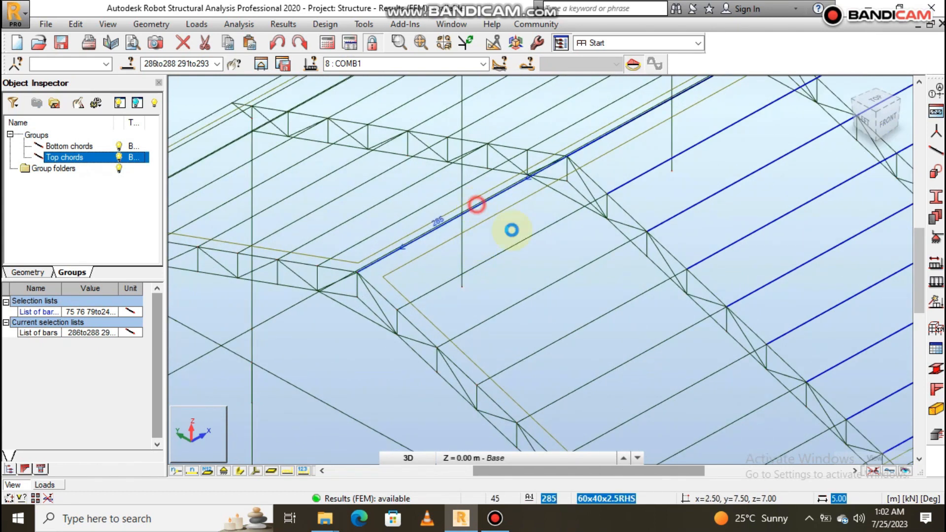
pyautogui.keyDown('ctrl'); pyautogui.click(510, 246); pyautogui.keyUp('ctrl')
pyautogui.keyDown('ctrl'); pyautogui.click(564, 276); pyautogui.keyUp('ctrl')
pyautogui.keyDown('ctrl'); pyautogui.click(603, 320); pyautogui.keyUp('ctrl')
pyautogui.keyDown('ctrl'); pyautogui.click(640, 355); pyautogui.keyUp('ctrl')
pyautogui.keyDown('ctrl'); pyautogui.click(672, 393); pyautogui.keyUp('ctrl')
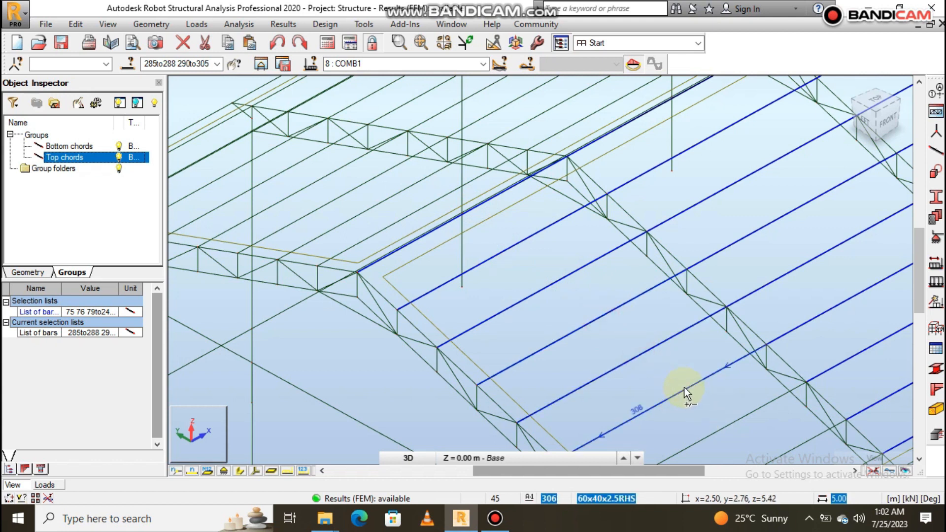
pyautogui.keyDown('ctrl'); pyautogui.click(738, 419); pyautogui.keyUp('ctrl')
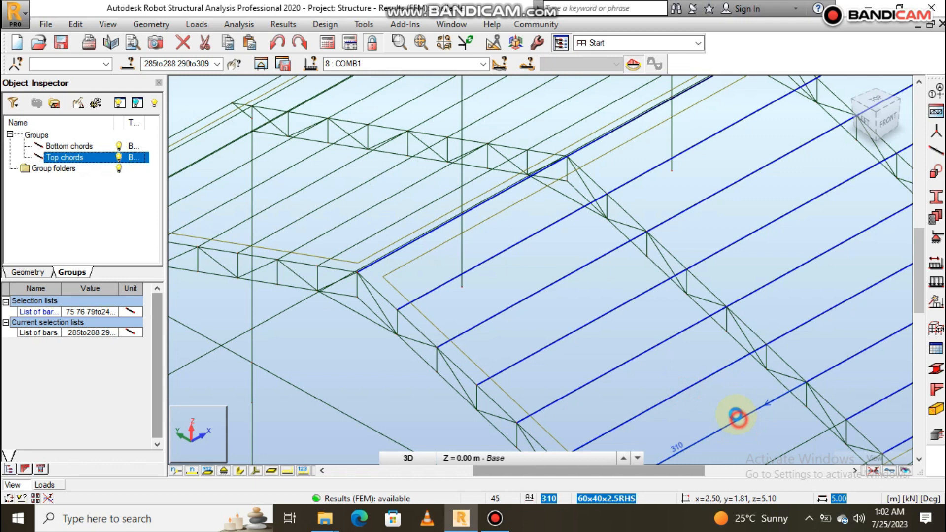
# - Add the lowest front-slope purlins of the fourth bay and eave bar 322, leaving out beam 60
pyautogui.scroll(-3, 393, 256)
pyautogui.scroll(3, 561, 345)
pyautogui.keyDown('ctrl'); pyautogui.click(548, 335); pyautogui.keyUp('ctrl')
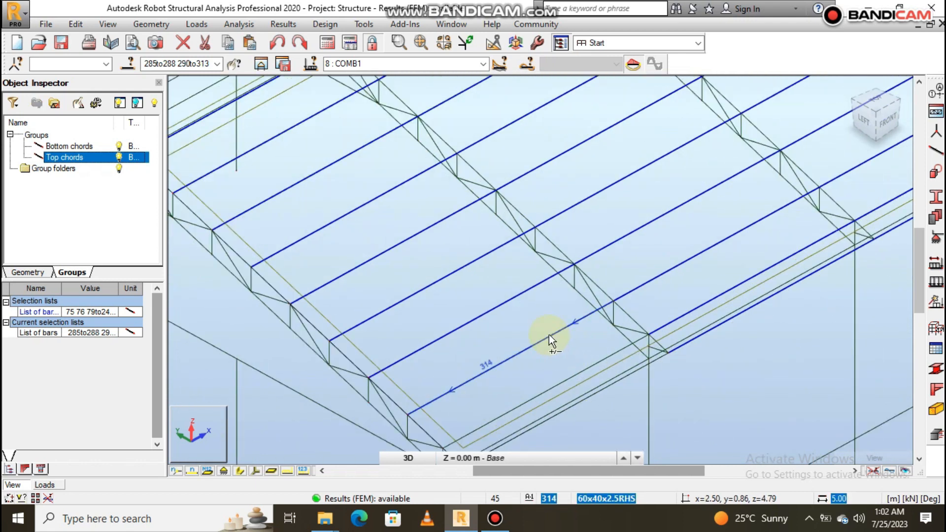
pyautogui.keyDown('ctrl'); pyautogui.click(612, 382); pyautogui.keyUp('ctrl')
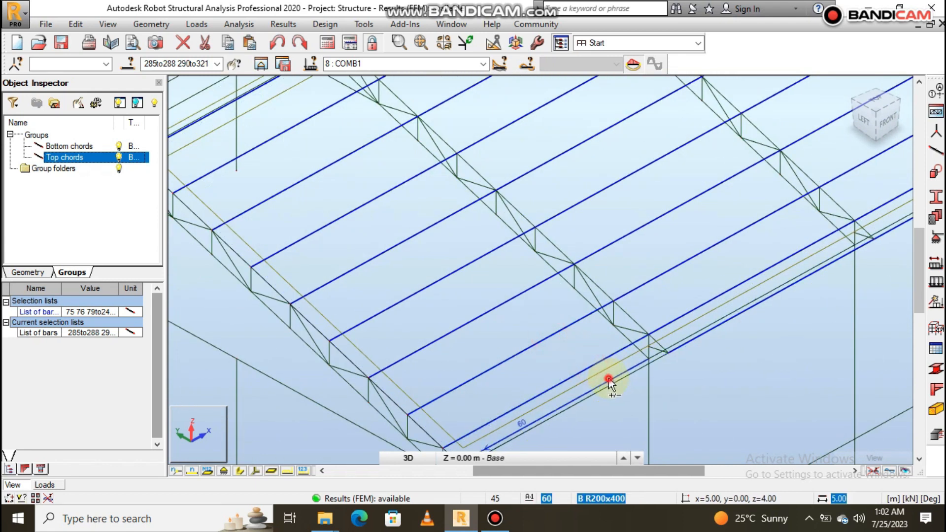
pyautogui.moveTo(745, 383)
pyautogui.keyDown('shift'); pyautogui.mouseDown(button='middle')
pyautogui.moveTo(739, 360)
pyautogui.moveTo(752, 379)
pyautogui.mouseUp(button='middle'); pyautogui.keyUp('shift')
pyautogui.keyDown('shift'); pyautogui.moveTo(622, 344); pyautogui.dragTo(691, 349, button='middle'); pyautogui.keyUp('shift')
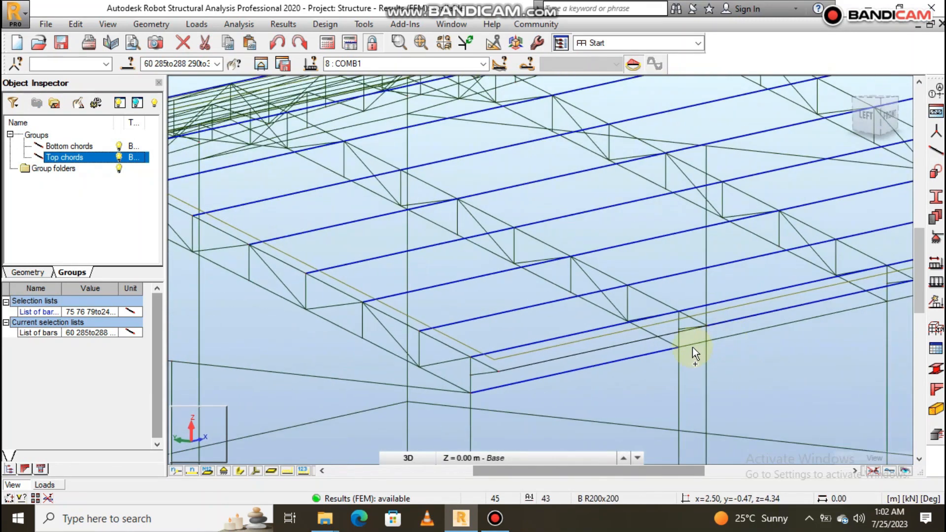
pyautogui.keyDown('ctrl'); pyautogui.click(631, 356); pyautogui.keyUp('ctrl')
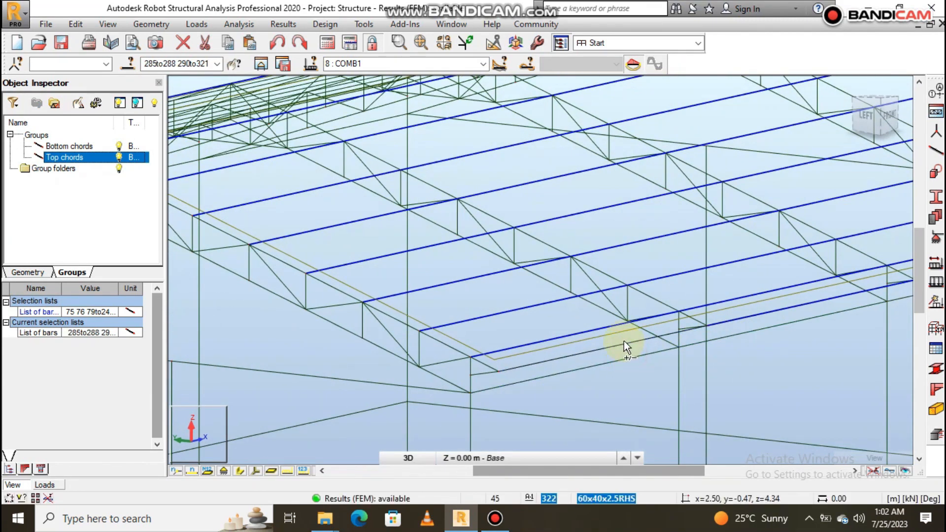
pyautogui.keyDown('ctrl'); pyautogui.click(623, 344); pyautogui.keyUp('ctrl')
# - Add the back-slope purlins of the fourth bay, from the ridge down to bar 354, to the selection
pyautogui.scroll(-5, 567, 365)
pyautogui.keyDown('shift'); pyautogui.moveTo(587, 362); pyautogui.dragTo(634, 360, button='middle'); pyautogui.keyUp('shift')
pyautogui.scroll(5, 419, 309)
pyautogui.keyDown('ctrl'); pyautogui.click(498, 367); pyautogui.keyUp('ctrl')
pyautogui.keyDown('ctrl'); pyautogui.click(454, 355); pyautogui.keyUp('ctrl')
pyautogui.keyDown('ctrl'); pyautogui.click(392, 371); pyautogui.keyUp('ctrl')
pyautogui.keyDown('ctrl'); pyautogui.click(360, 351); pyautogui.keyUp('ctrl')
pyautogui.keyDown('shift'); pyautogui.moveTo(491, 333); pyautogui.dragTo(418, 386, button='middle'); pyautogui.keyUp('shift')
pyautogui.keyDown('ctrl'); pyautogui.click(400, 380); pyautogui.keyUp('ctrl')
pyautogui.keyDown('ctrl'); pyautogui.click(343, 394); pyautogui.keyUp('ctrl')
pyautogui.keyDown('ctrl'); pyautogui.click(295, 393); pyautogui.keyUp('ctrl')
pyautogui.keyDown('ctrl'); pyautogui.click(258, 369); pyautogui.keyUp('ctrl')
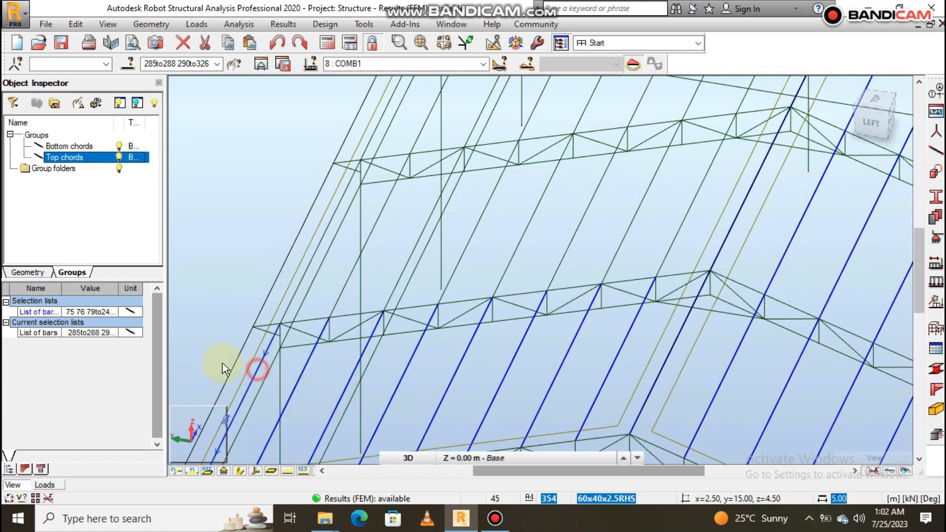
# - Add the back-slope eave bars of the fourth, third and second bays, plus neighbouring purlins such as bar 351, to the selection
pyautogui.keyDown('ctrl'); pyautogui.click(237, 363); pyautogui.keyUp('ctrl')
pyautogui.keyDown('ctrl'); pyautogui.click(280, 272); pyautogui.keyUp('ctrl')
pyautogui.keyDown('ctrl'); pyautogui.click(339, 152); pyautogui.keyUp('ctrl')
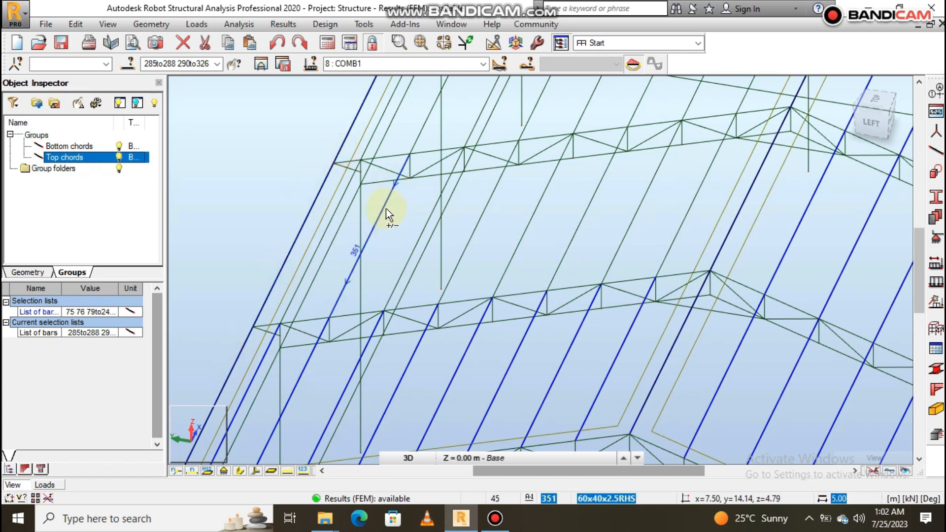
pyautogui.moveTo(482, 279); pyautogui.dragTo(499, 213, button='middle')
pyautogui.keyDown('ctrl'); pyautogui.click(350, 186); pyautogui.keyUp('ctrl')
pyautogui.scroll(-5, 499, 213)
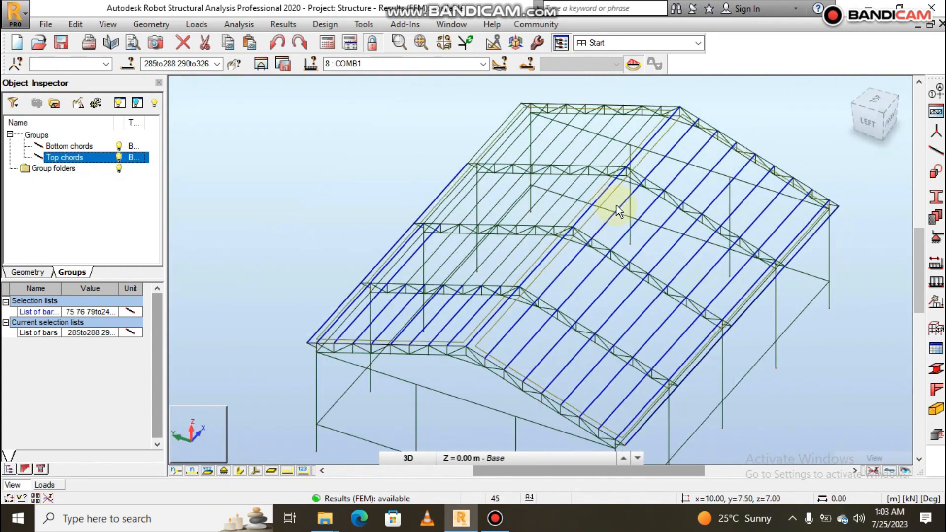
# - Add the back-slope purlins nearest the ridge in the third and second bays, including bar 328, to the selection
pyautogui.scroll(2, 540, 217)
pyautogui.scroll(1, 528, 276)
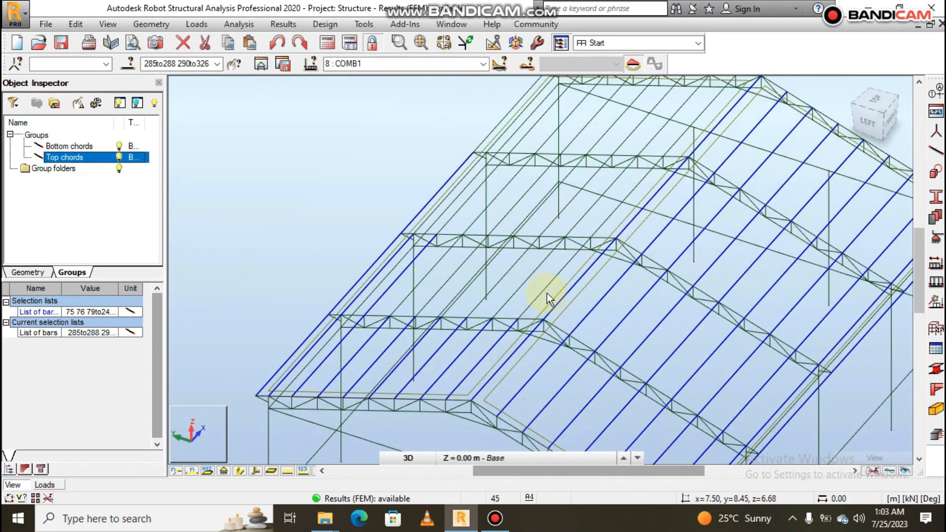
pyautogui.scroll(1, 545, 295)
pyautogui.keyDown('ctrl'); pyautogui.click(543, 287); pyautogui.keyUp('ctrl')
pyautogui.keyDown('ctrl'); pyautogui.click(501, 277); pyautogui.keyUp('ctrl')
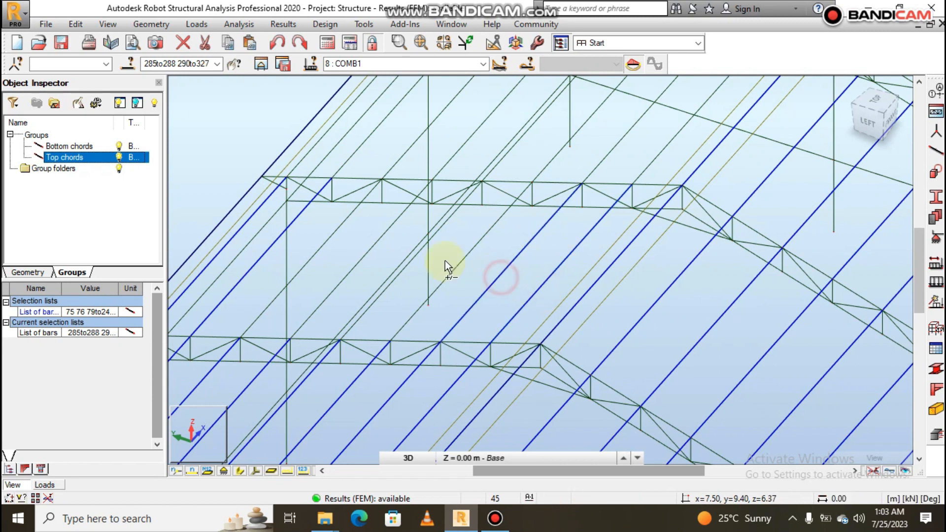
pyautogui.keyDown('ctrl'); pyautogui.click(462, 262); pyautogui.keyUp('ctrl')
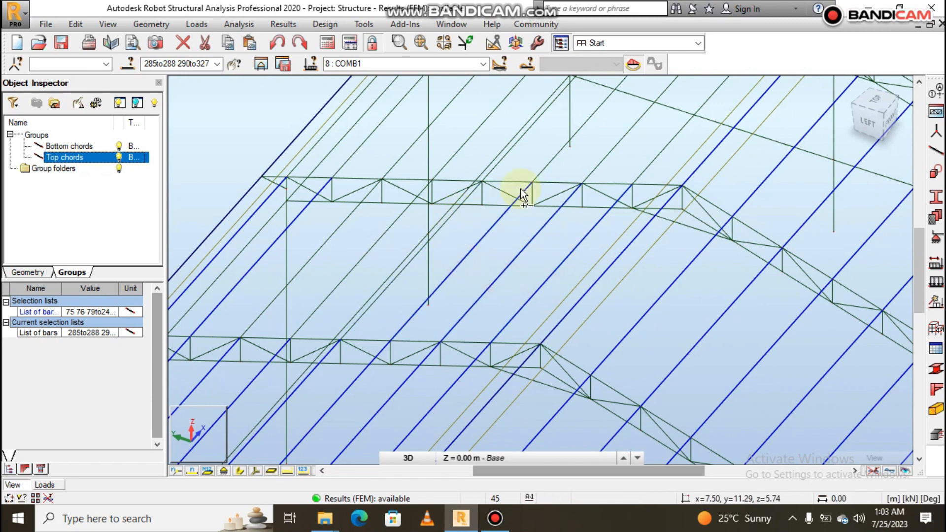
pyautogui.click(608, 156)
pyautogui.keyDown('ctrl'); pyautogui.click(657, 154); pyautogui.keyUp('ctrl')
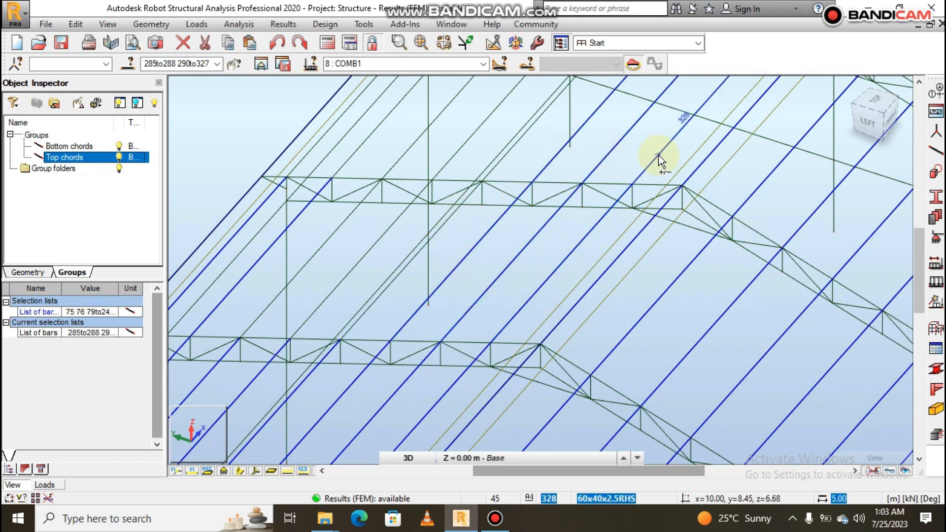
# - Add the remaining back-slope purlins of the third and second bays, including bars 343 and 344, to the selection
pyautogui.scroll(-3, 658, 267)
pyautogui.keyDown('shift'); pyautogui.moveTo(658, 273); pyautogui.dragTo(605, 279, button='middle'); pyautogui.keyUp('shift')
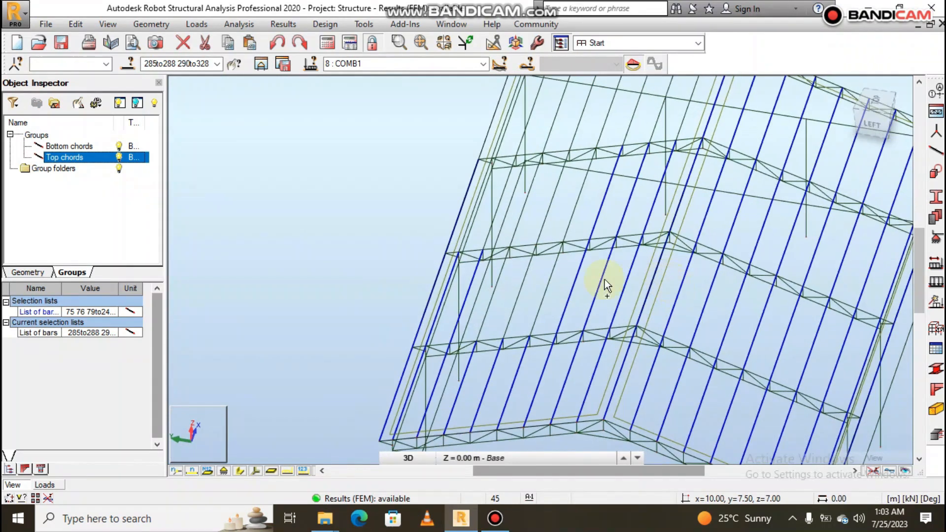
pyautogui.click(553, 286)
pyautogui.click(516, 297)
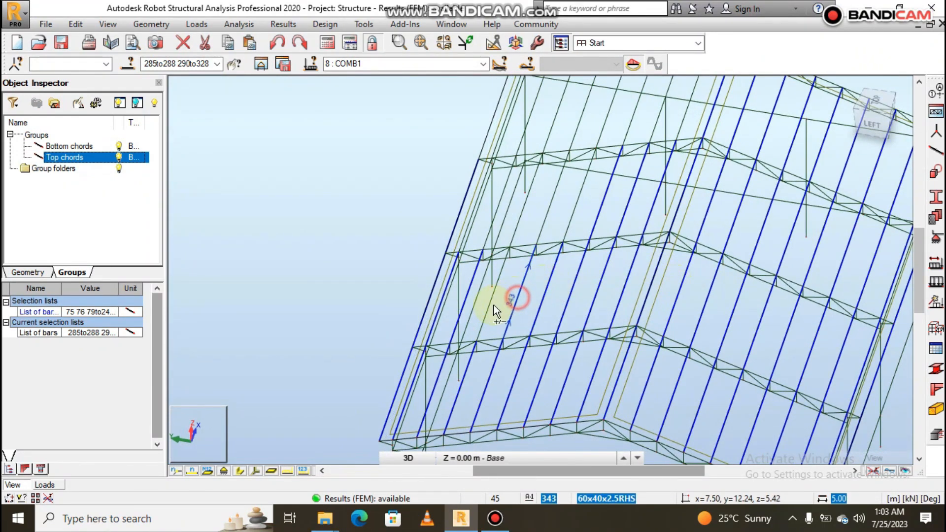
pyautogui.click(491, 305)
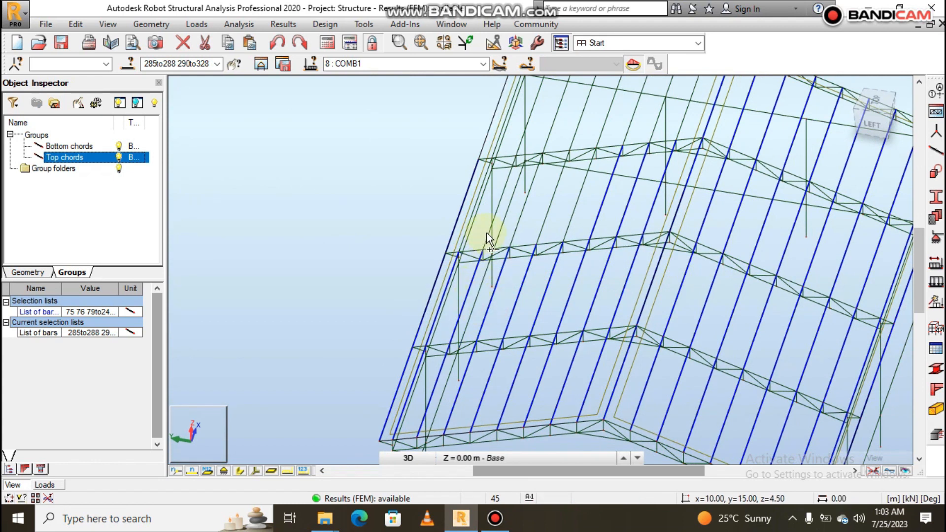
pyautogui.click(524, 211)
pyautogui.click(552, 204)
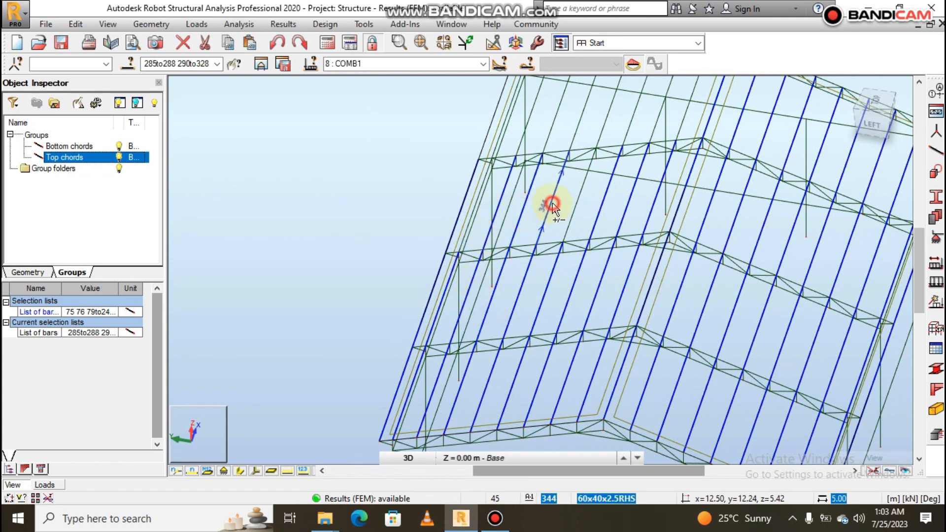
pyautogui.click(573, 209)
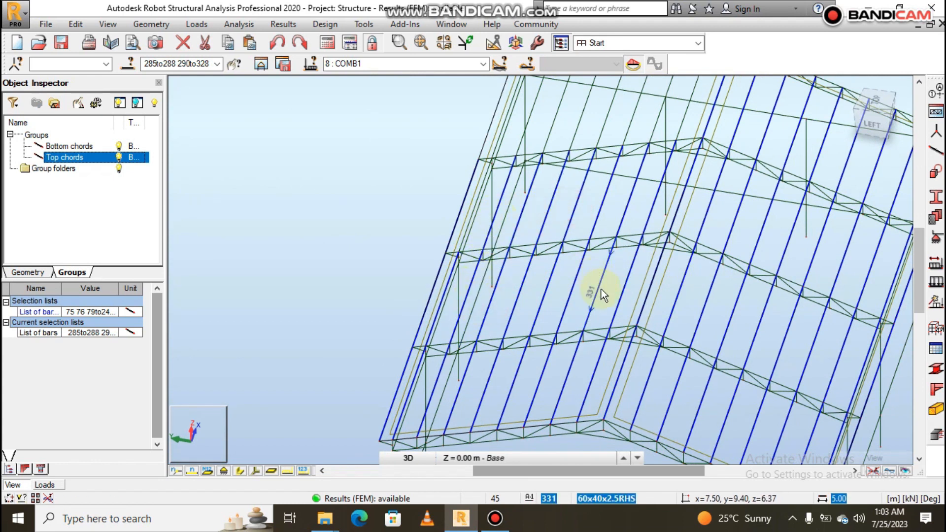
# - Add the back-slope purlins of the first bay, from the eave bar through bar 349 to bar 329, to the selection
pyautogui.keyDown('shift'); pyautogui.moveTo(601, 290); pyautogui.dragTo(578, 286, button='middle'); pyautogui.keyUp('shift')
pyautogui.scroll(4, 541, 173)
pyautogui.keyDown('ctrl'); pyautogui.click(543, 184); pyautogui.keyUp('ctrl')
pyautogui.scroll(-5, 426, 342)
pyautogui.scroll(4, 508, 278)
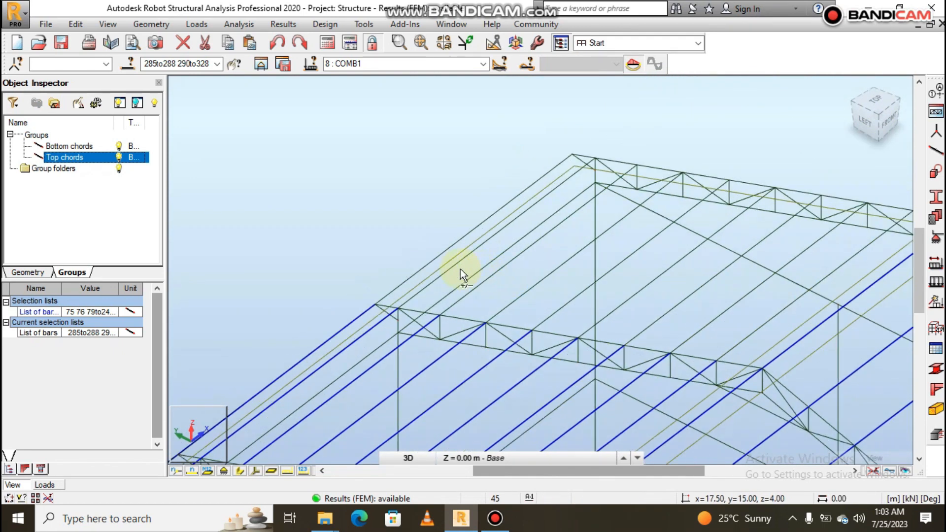
pyautogui.keyDown('ctrl'); pyautogui.click(448, 250); pyautogui.keyUp('ctrl')
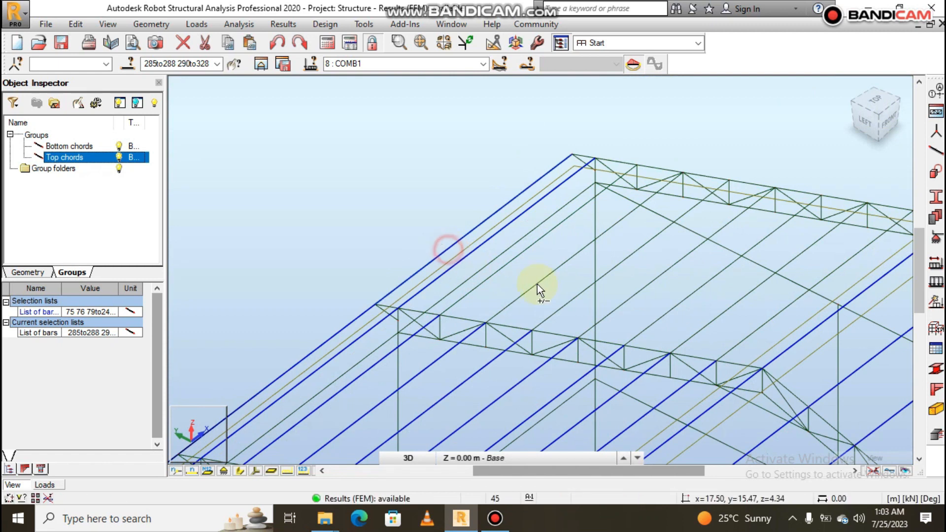
pyautogui.keyDown('ctrl'); pyautogui.click(516, 256); pyautogui.keyUp('ctrl')
pyautogui.keyDown('ctrl'); pyautogui.click(548, 276); pyautogui.keyUp('ctrl')
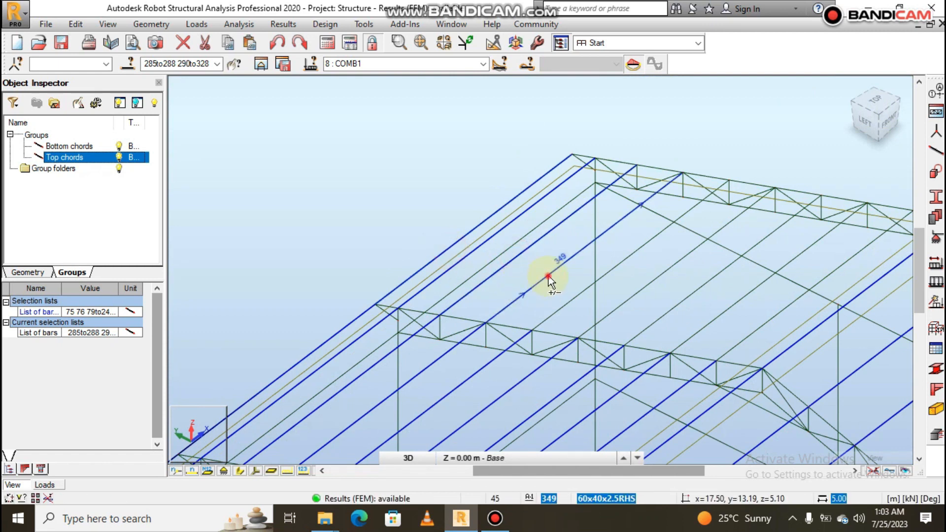
pyautogui.keyDown('ctrl'); pyautogui.click(657, 278); pyautogui.keyUp('ctrl')
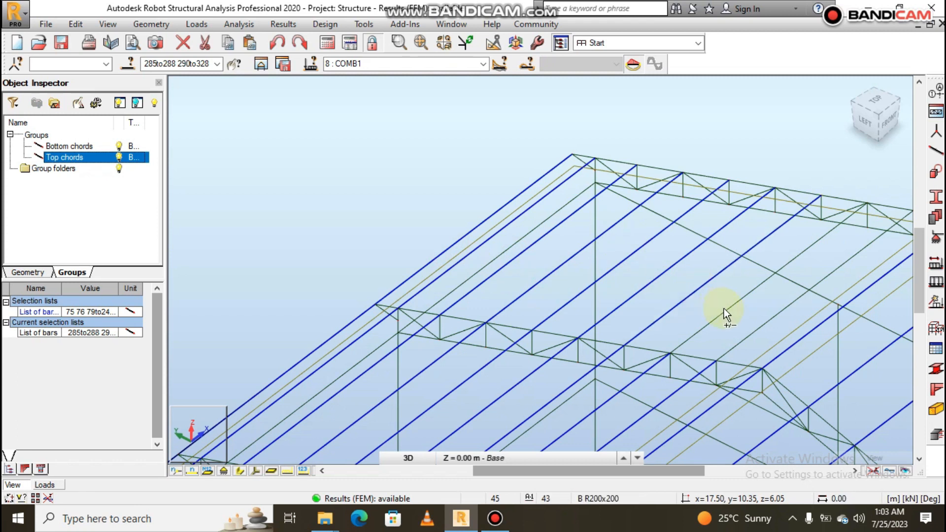
pyautogui.keyDown('ctrl'); pyautogui.click(747, 334); pyautogui.keyUp('ctrl')
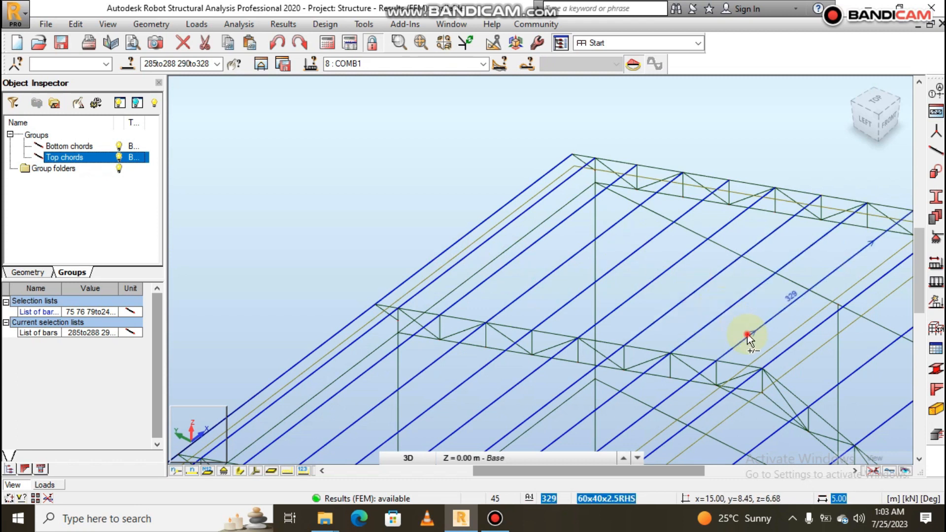
# - Create a group out of the selected purlin bars and rename it as Purlins
pyautogui.scroll(-5, 647, 274)
pyautogui.keyDown('shift'); pyautogui.moveTo(791, 328); pyautogui.dragTo(759, 329, button='middle'); pyautogui.keyUp('shift')
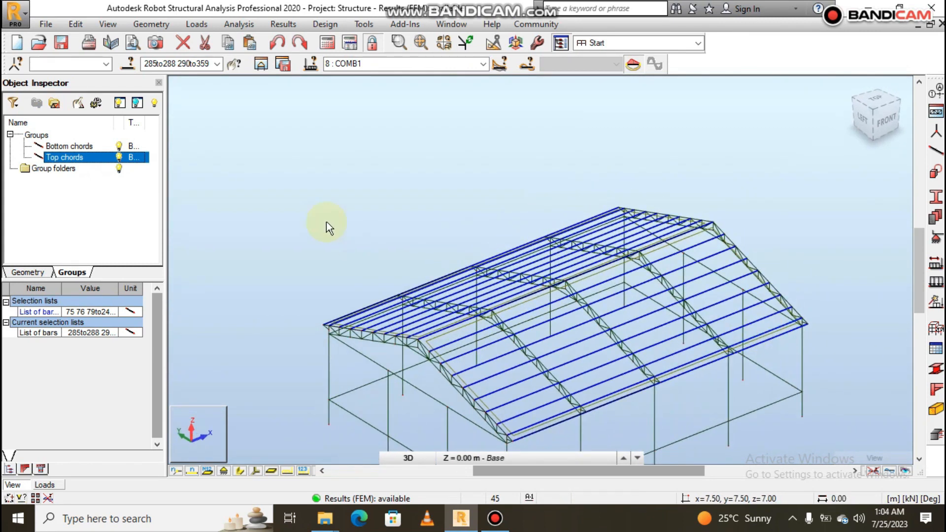
pyautogui.click(54, 102)
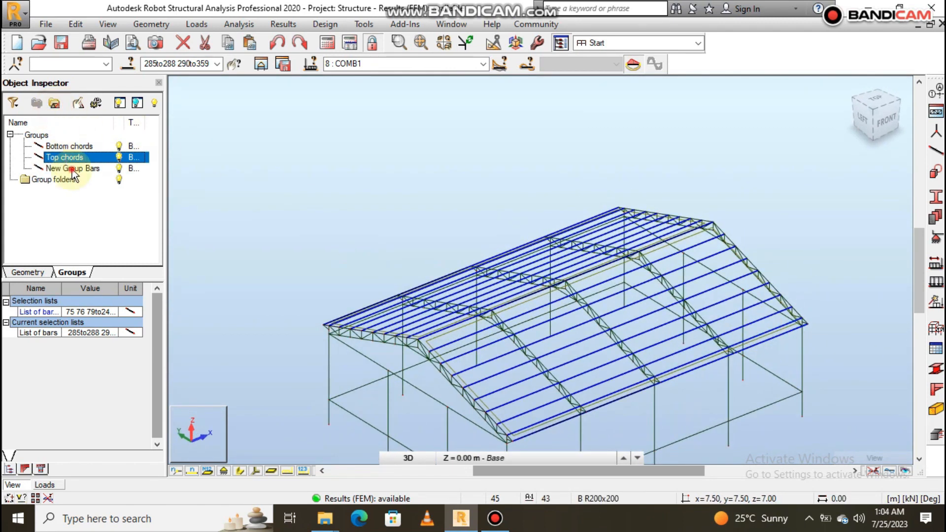
pyautogui.rightClick(73, 172)
pyautogui.click(134, 390)
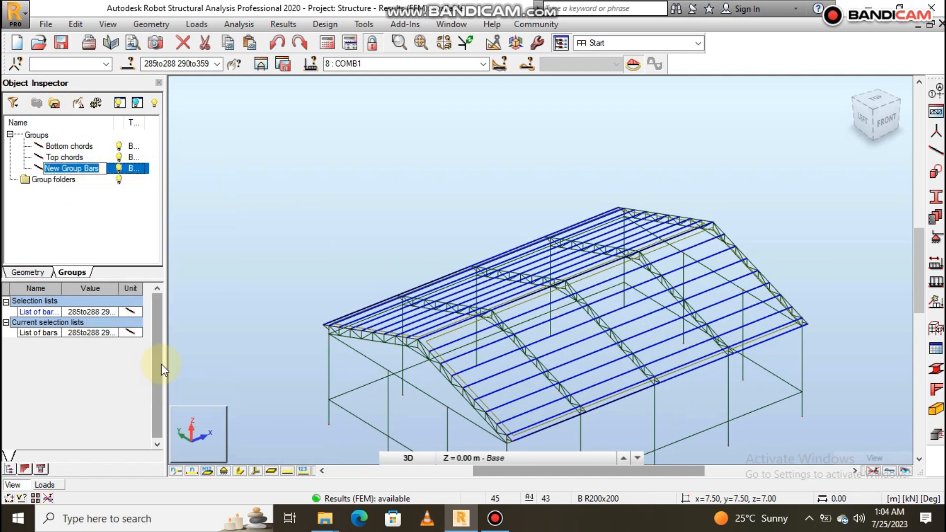
pyautogui.write('Purlins')
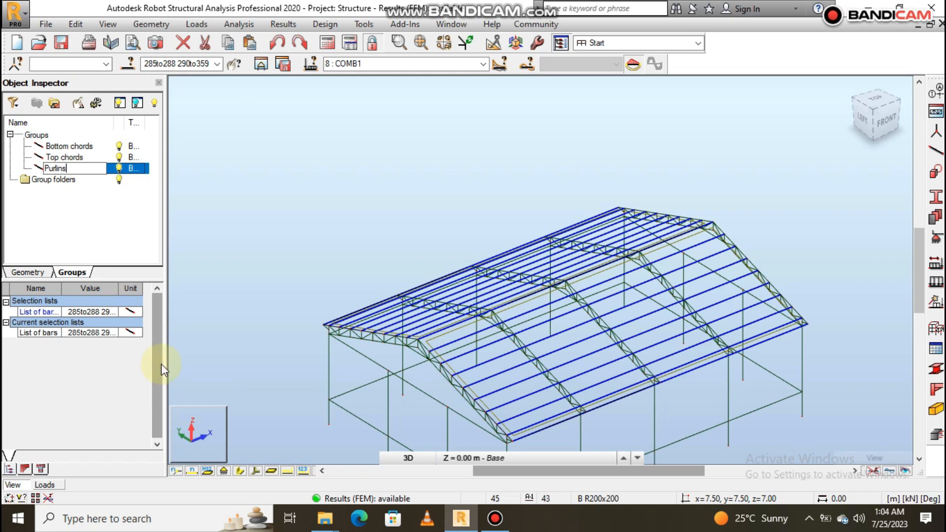
pyautogui.press('Return')
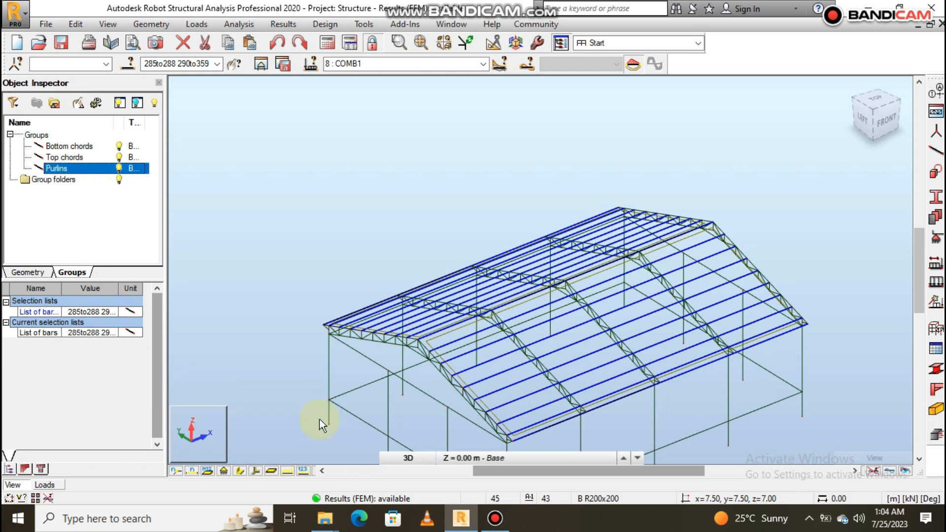
# - Clear the purlin selection and select the web members at the front-slope eave of the end truss at x = 0
pyautogui.scroll(-3, 391, 234)
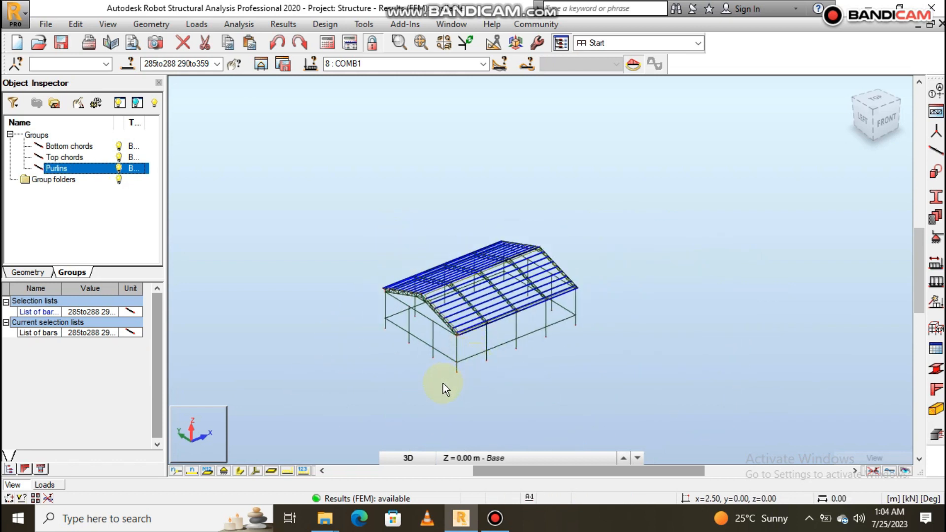
pyautogui.scroll(1, 478, 381)
pyautogui.click(705, 263)
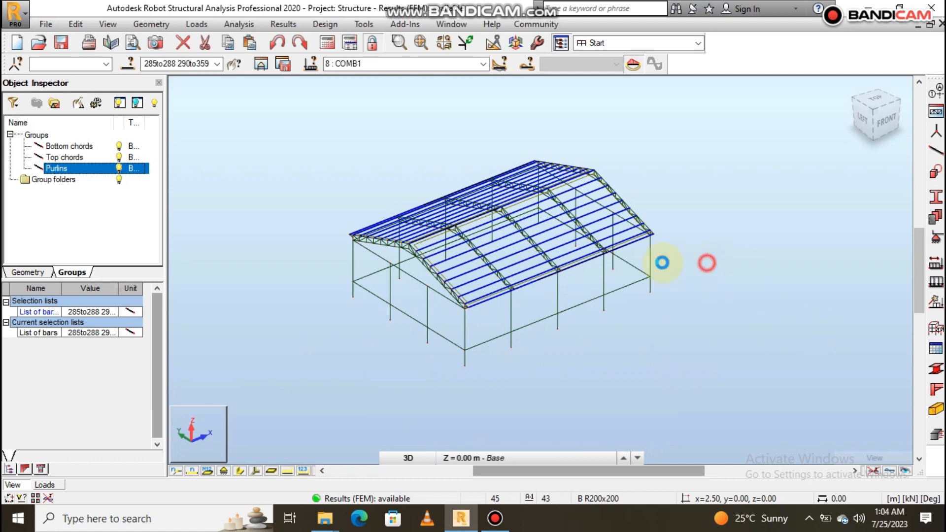
pyautogui.scroll(3, 484, 225)
pyautogui.keyDown('shift'); pyautogui.moveTo(471, 257); pyautogui.dragTo(495, 262, button='middle'); pyautogui.keyUp('shift')
pyautogui.scroll(3, 548, 402)
pyautogui.scroll(2, 547, 402)
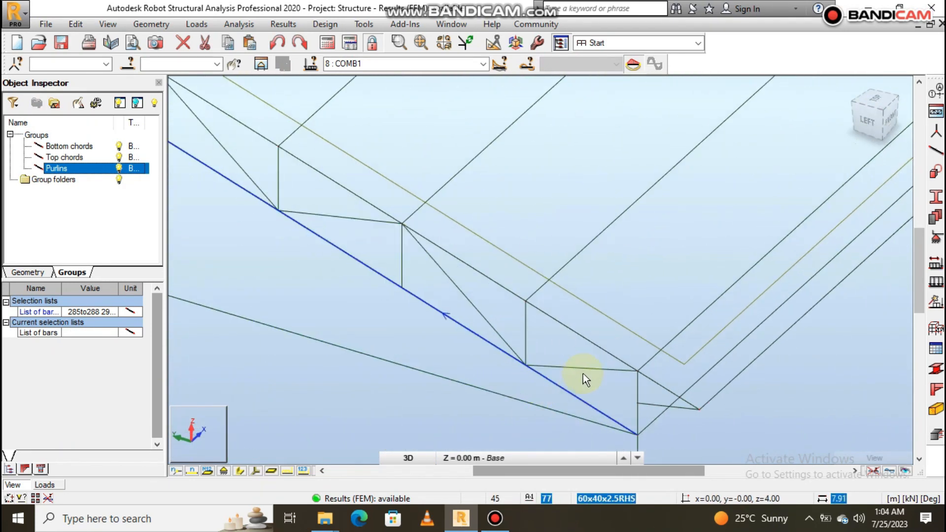
pyautogui.click(581, 369)
pyautogui.keyDown('ctrl'); pyautogui.click(638, 389); pyautogui.keyUp('ctrl')
pyautogui.keyDown('ctrl'); pyautogui.click(650, 404); pyautogui.keyUp('ctrl')
# - Add the next front-slope verticals and diagonals of the end truss, including diagonal 103, leaving the roof edge bar 364 unselected
pyautogui.keyDown('ctrl'); pyautogui.click(527, 323); pyautogui.keyUp('ctrl')
pyautogui.keyDown('ctrl'); pyautogui.click(474, 306); pyautogui.keyUp('ctrl')
pyautogui.keyDown('ctrl'); pyautogui.click(404, 241); pyautogui.keyUp('ctrl')
pyautogui.keyDown('ctrl'); pyautogui.click(434, 245); pyautogui.keyUp('ctrl')
pyautogui.keyDown('ctrl'); pyautogui.click(476, 238); pyautogui.keyUp('ctrl')
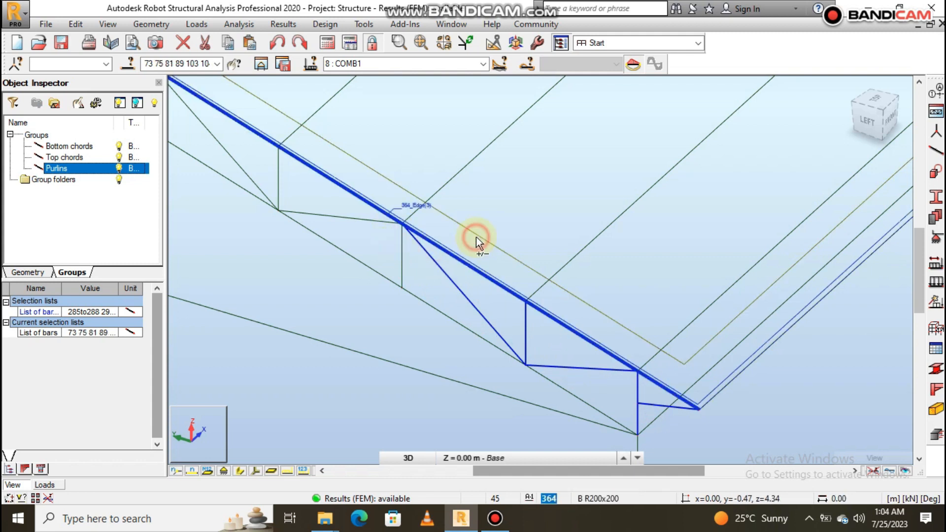
pyautogui.keyDown('ctrl'); pyautogui.click(454, 256); pyautogui.keyUp('ctrl')
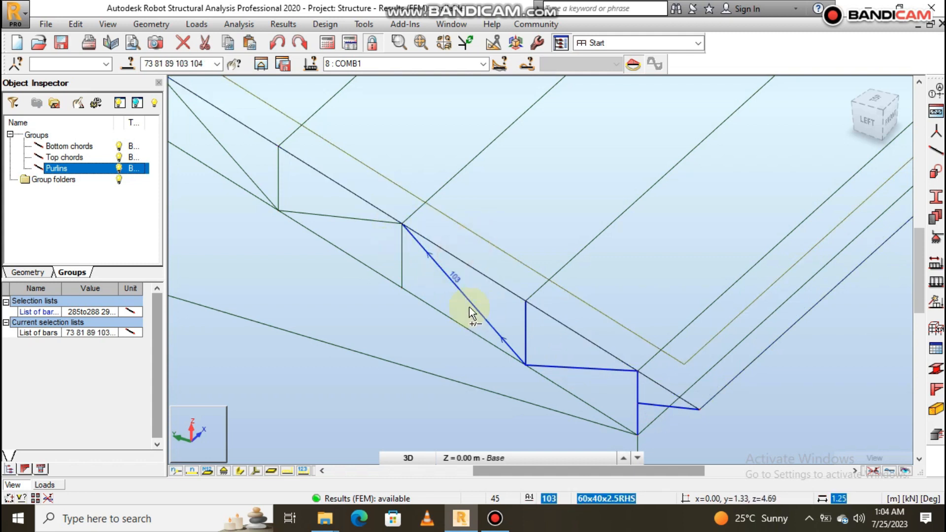
pyautogui.keyDown('ctrl'); pyautogui.click(379, 222); pyautogui.keyUp('ctrl')
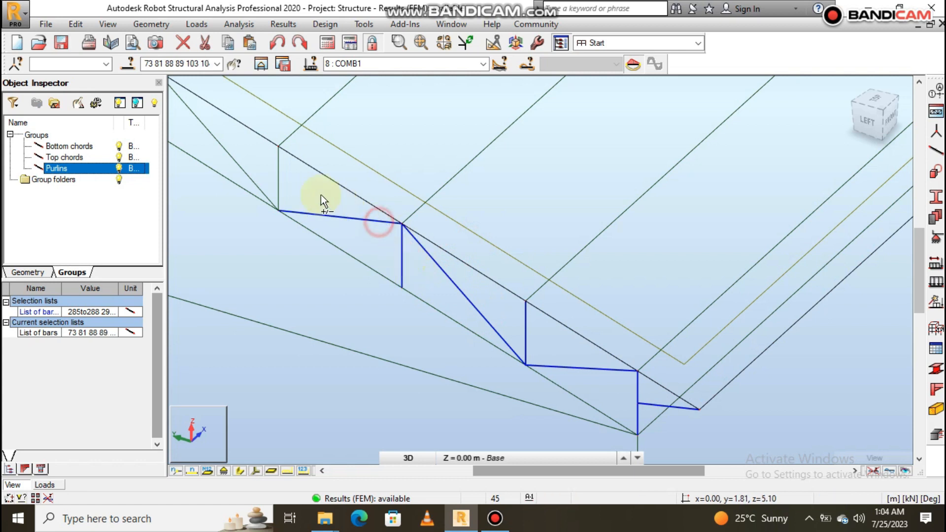
pyautogui.keyDown('ctrl'); pyautogui.click(278, 170); pyautogui.keyUp('ctrl')
# - Add the mid-slope web members of the end truss, including diagonals 100 and 101, to the selection
pyautogui.scroll(-5, 732, 370)
pyautogui.scroll(3, 566, 298)
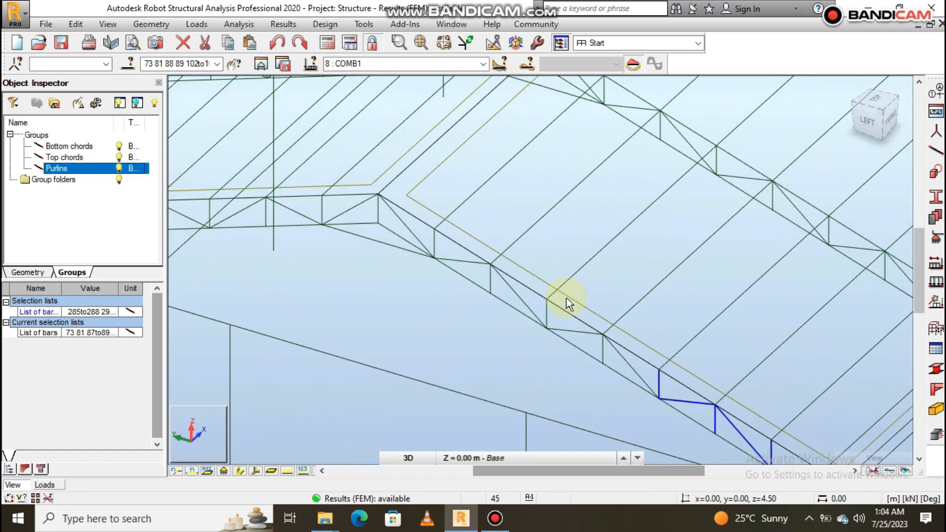
pyautogui.scroll(-4, 566, 311)
pyautogui.scroll(6, 566, 312)
pyautogui.keyDown('ctrl'); pyautogui.click(542, 312); pyautogui.keyUp('ctrl')
pyautogui.keyDown('ctrl'); pyautogui.click(596, 334); pyautogui.keyUp('ctrl')
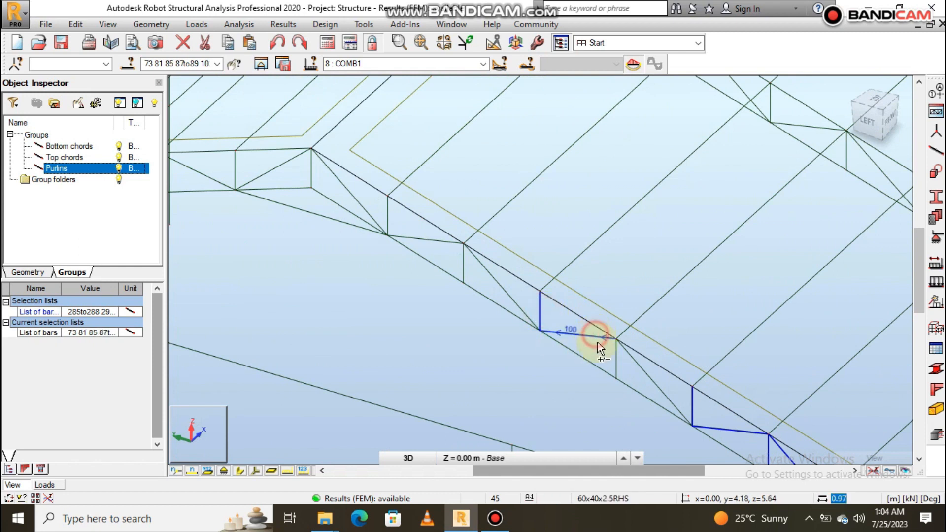
pyautogui.keyDown('ctrl'); pyautogui.click(635, 363); pyautogui.keyUp('ctrl')
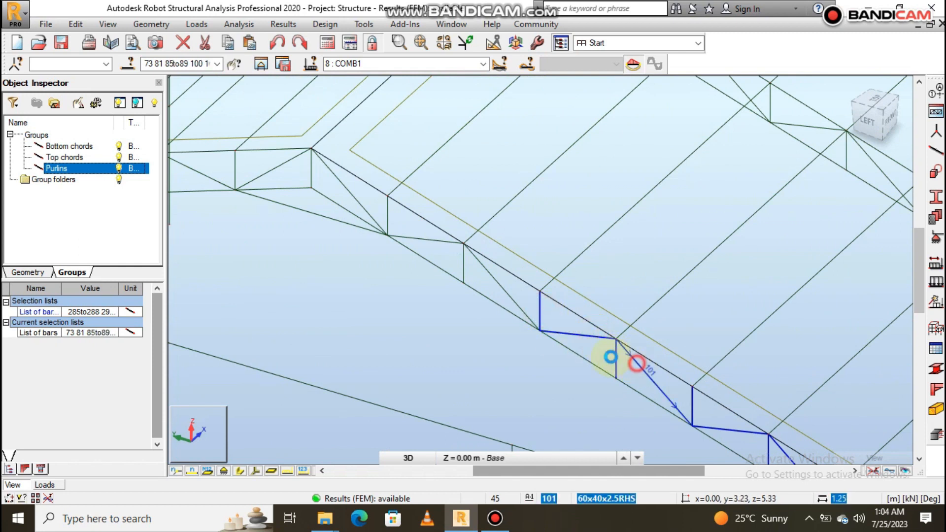
# - Add the end truss's upper front-slope web members, including diagonal 97, and the first webs past the ridge to the selection
pyautogui.keyDown('ctrl'); pyautogui.click(501, 282); pyautogui.keyUp('ctrl')
pyautogui.keyDown('ctrl'); pyautogui.click(463, 263); pyautogui.keyUp('ctrl')
pyautogui.keyDown('ctrl'); pyautogui.click(437, 241); pyautogui.keyUp('ctrl')
pyautogui.keyDown('ctrl'); pyautogui.click(388, 213); pyautogui.keyUp('ctrl')
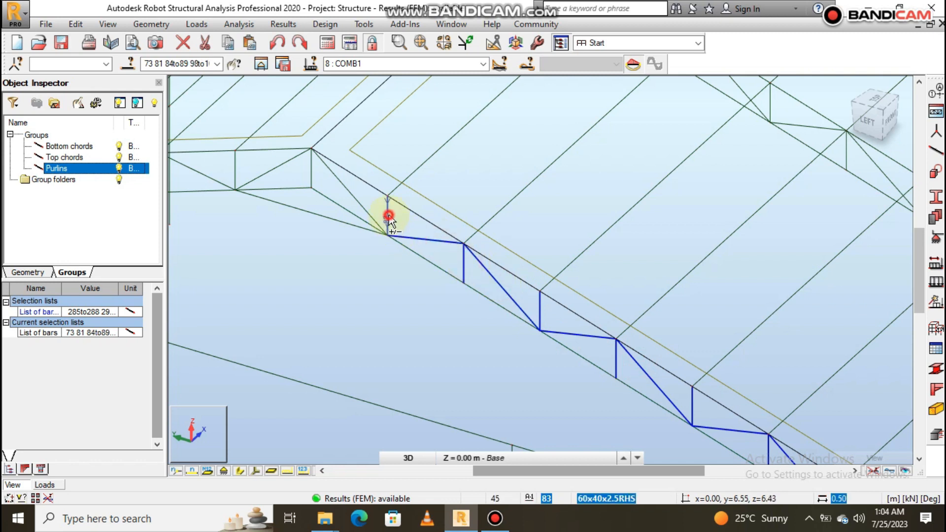
pyautogui.keyDown('ctrl'); pyautogui.click(347, 197); pyautogui.keyUp('ctrl')
pyautogui.keyDown('ctrl'); pyautogui.click(311, 173); pyautogui.keyUp('ctrl')
pyautogui.keyDown('ctrl'); pyautogui.click(270, 169); pyautogui.keyUp('ctrl')
pyautogui.keyDown('ctrl'); pyautogui.click(236, 163); pyautogui.keyUp('ctrl')
# - Add the upper and middle back-slope verticals and diagonals of the end truss, including diagonal 108, to the selection
pyautogui.scroll(-1, 655, 310)
pyautogui.scroll(-8, 654, 310)
pyautogui.scroll(7, 534, 291)
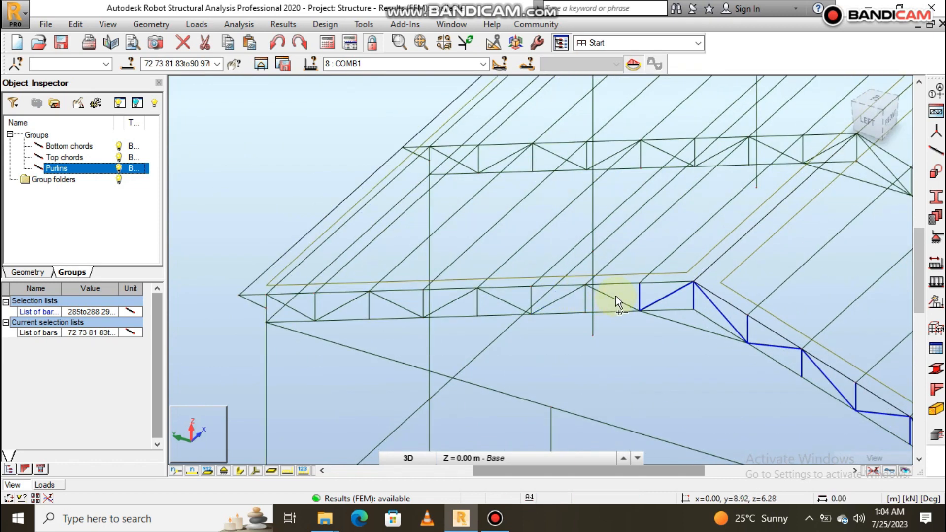
pyautogui.keyDown('ctrl'); pyautogui.click(585, 299); pyautogui.keyUp('ctrl')
pyautogui.keyDown('ctrl'); pyautogui.click(558, 299); pyautogui.keyUp('ctrl')
pyautogui.keyDown('ctrl'); pyautogui.click(531, 296); pyautogui.keyUp('ctrl')
pyautogui.keyDown('ctrl'); pyautogui.click(495, 296); pyautogui.keyUp('ctrl')
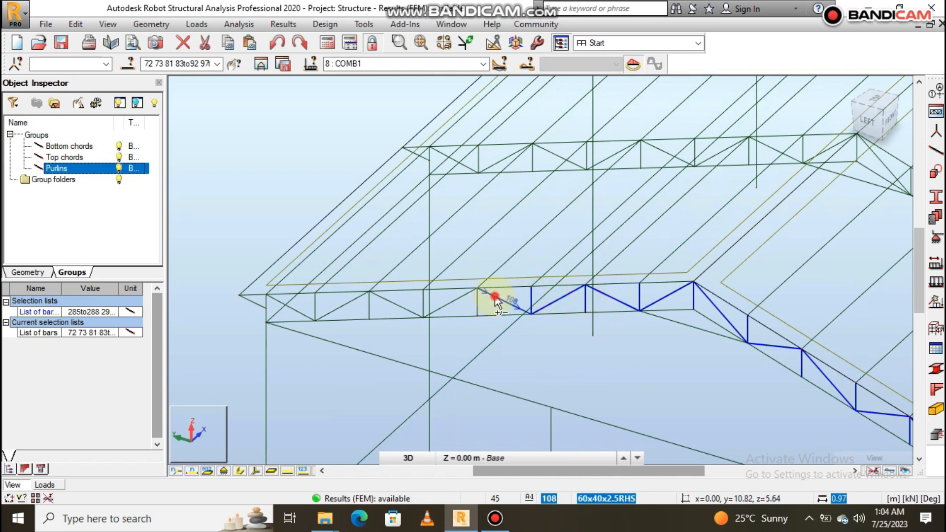
pyautogui.keyDown('ctrl'); pyautogui.click(467, 293); pyautogui.keyUp('ctrl')
pyautogui.keyDown('ctrl'); pyautogui.click(478, 299); pyautogui.keyUp('ctrl')
pyautogui.keyDown('ctrl'); pyautogui.click(399, 306); pyautogui.keyUp('ctrl')
pyautogui.keyDown('ctrl'); pyautogui.click(423, 302); pyautogui.keyUp('ctrl')
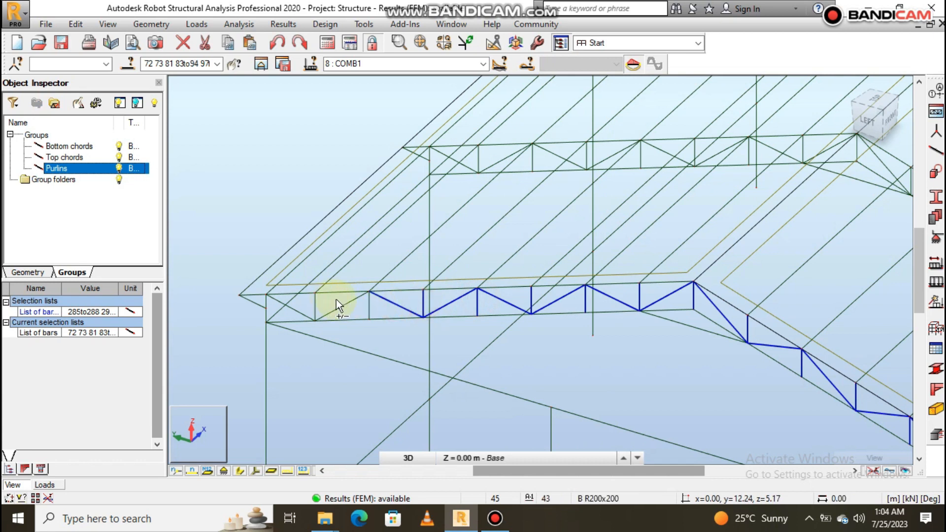
# - Add the remaining back-slope web members of the end truss down to the eave, including bars 95 and 82
pyautogui.keyDown('ctrl'); pyautogui.click(350, 301); pyautogui.keyUp('ctrl')
pyautogui.keyDown('ctrl'); pyautogui.click(371, 304); pyautogui.keyUp('ctrl')
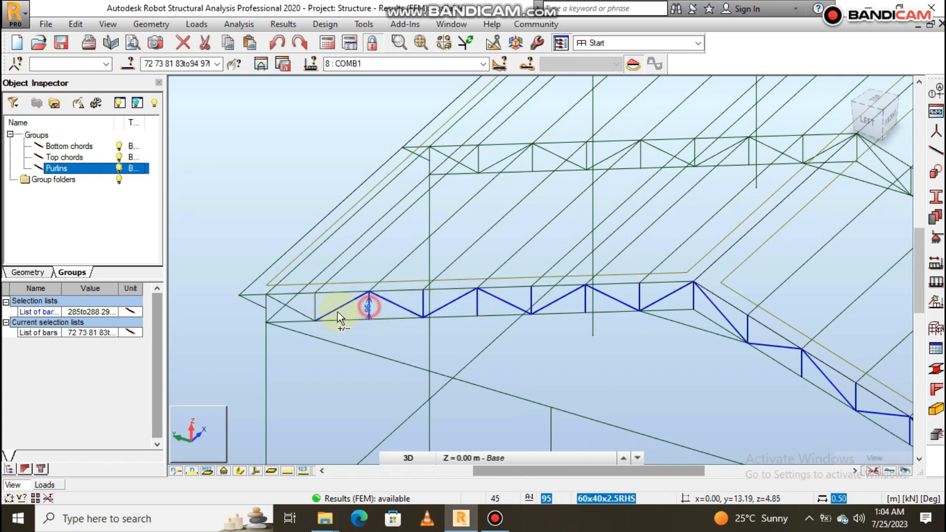
pyautogui.keyDown('ctrl'); pyautogui.click(313, 310); pyautogui.keyUp('ctrl')
pyautogui.keyDown('ctrl'); pyautogui.click(274, 306); pyautogui.keyUp('ctrl')
pyautogui.keyDown('ctrl'); pyautogui.click(266, 300); pyautogui.keyUp('ctrl')
pyautogui.keyDown('ctrl'); pyautogui.click(268, 306); pyautogui.keyUp('ctrl')
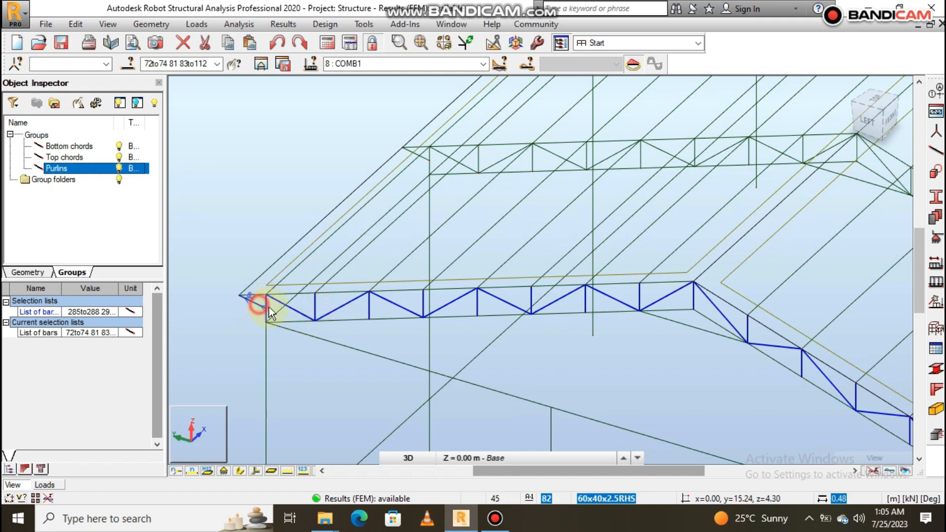
# - Add the front-eave web members of the second truss at x = 5, including vertical 134, to the selection
pyautogui.scroll(-3, 382, 320)
pyautogui.scroll(-2, 383, 321)
pyautogui.scroll(6, 560, 300)
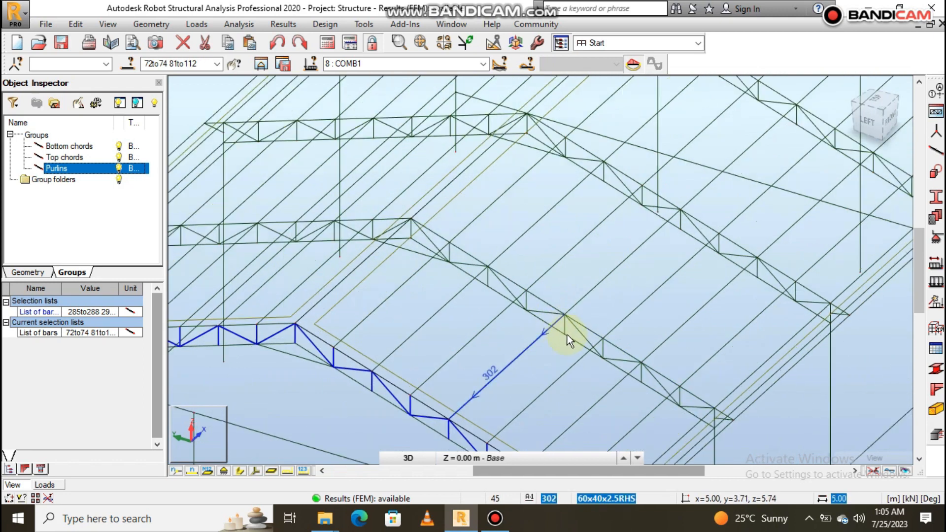
pyautogui.scroll(-2, 701, 368)
pyautogui.scroll(4, 749, 434)
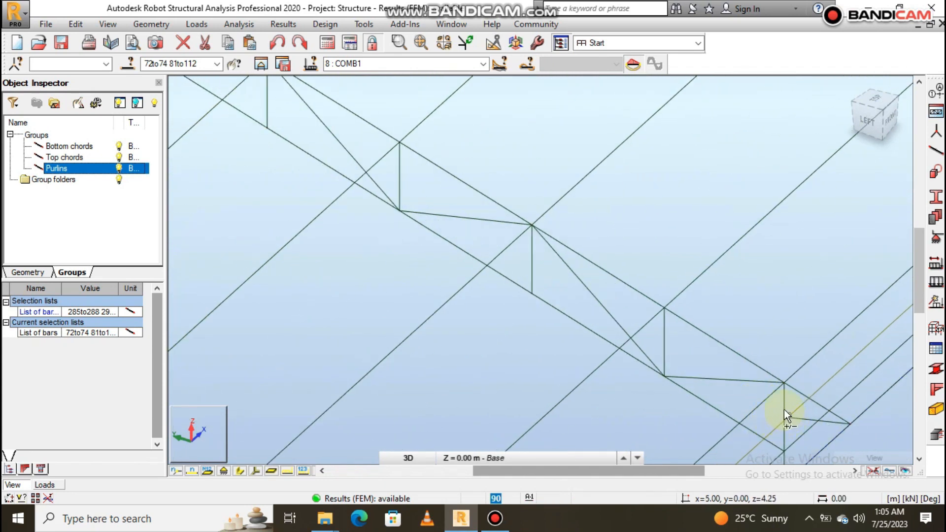
pyautogui.keyDown('ctrl'); pyautogui.click(786, 402); pyautogui.keyUp('ctrl')
pyautogui.keyDown('ctrl'); pyautogui.click(811, 420); pyautogui.keyUp('ctrl')
pyautogui.keyDown('ctrl'); pyautogui.click(756, 382); pyautogui.keyUp('ctrl')
pyautogui.keyDown('ctrl'); pyautogui.click(663, 343); pyautogui.keyUp('ctrl')
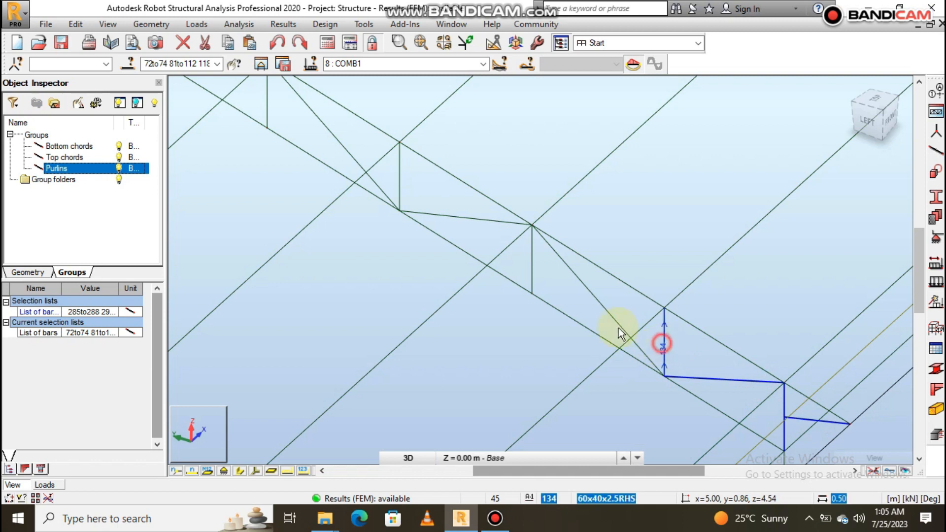
# - Add the lower front-slope diagonals and verticals of the second truss above vertical 134 to the selection
pyautogui.keyDown('ctrl'); pyautogui.click(616, 316); pyautogui.keyUp('ctrl')
pyautogui.keyDown('ctrl'); pyautogui.click(529, 256); pyautogui.keyUp('ctrl')
pyautogui.keyDown('ctrl'); pyautogui.click(486, 220); pyautogui.keyUp('ctrl')
pyautogui.keyDown('ctrl'); pyautogui.click(399, 173); pyautogui.keyUp('ctrl')
pyautogui.keyDown('ctrl'); pyautogui.click(350, 151); pyautogui.keyUp('ctrl')
# - Add the second truss's remaining front-slope web members up to the ridge, including vertical 131 and diagonal 144
pyautogui.scroll(-6, 570, 355)
pyautogui.scroll(6, 482, 275)
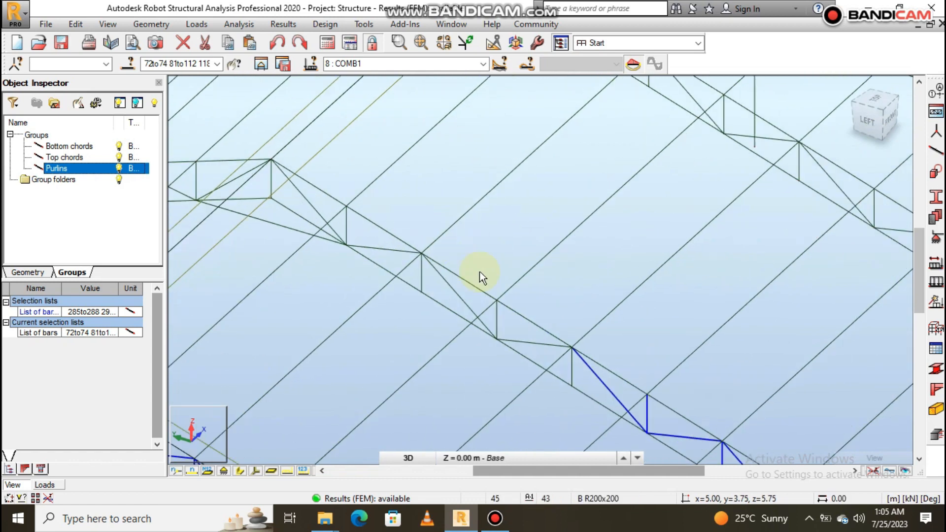
pyautogui.keyDown('ctrl'); pyautogui.click(550, 358); pyautogui.keyUp('ctrl')
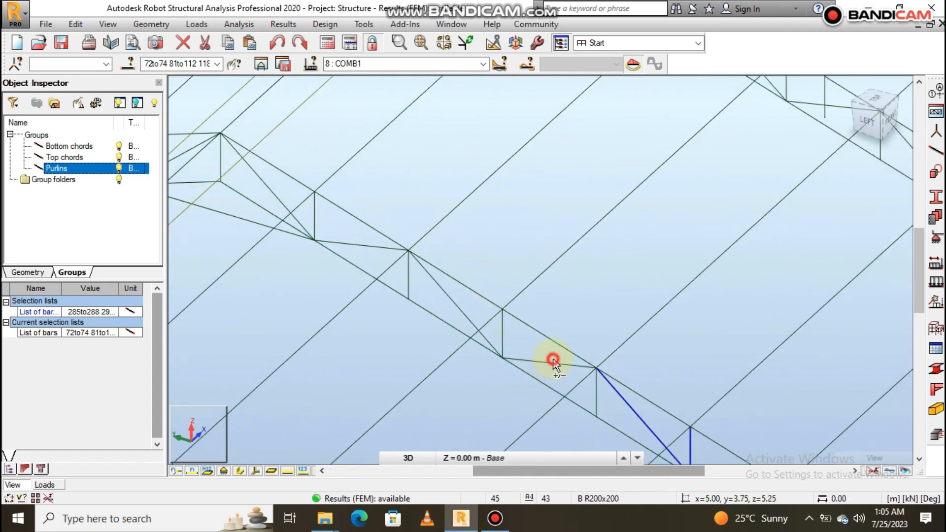
pyautogui.keyDown('ctrl'); pyautogui.click(594, 397); pyautogui.keyUp('ctrl')
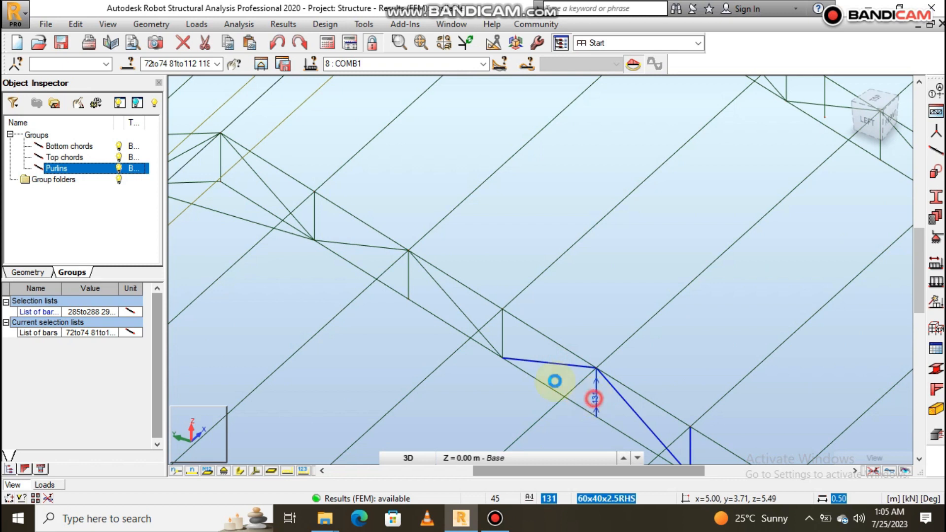
pyautogui.keyDown('ctrl'); pyautogui.click(503, 340); pyautogui.keyUp('ctrl')
pyautogui.keyDown('ctrl'); pyautogui.click(468, 318); pyautogui.keyUp('ctrl')
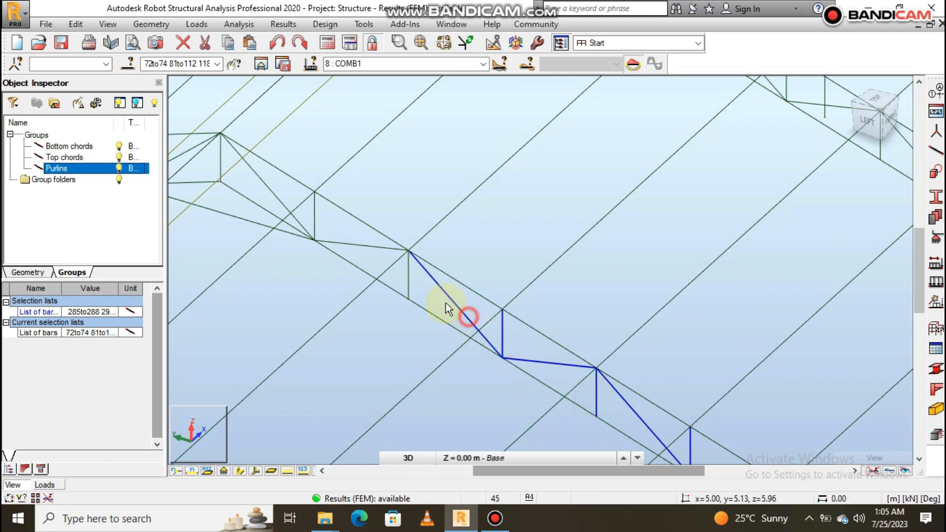
pyautogui.keyDown('ctrl'); pyautogui.click(408, 277); pyautogui.keyUp('ctrl')
pyautogui.keyDown('ctrl'); pyautogui.click(315, 217); pyautogui.keyUp('ctrl')
pyautogui.keyDown('ctrl'); pyautogui.click(286, 205); pyautogui.keyUp('ctrl')
# - Add the second truss's ridge vertical 117 and the adjoining back-slope web members to the selection
pyautogui.scroll(-5, 575, 321)
pyautogui.scroll(8, 454, 258)
pyautogui.keyDown('ctrl'); pyautogui.click(485, 266); pyautogui.keyUp('ctrl')
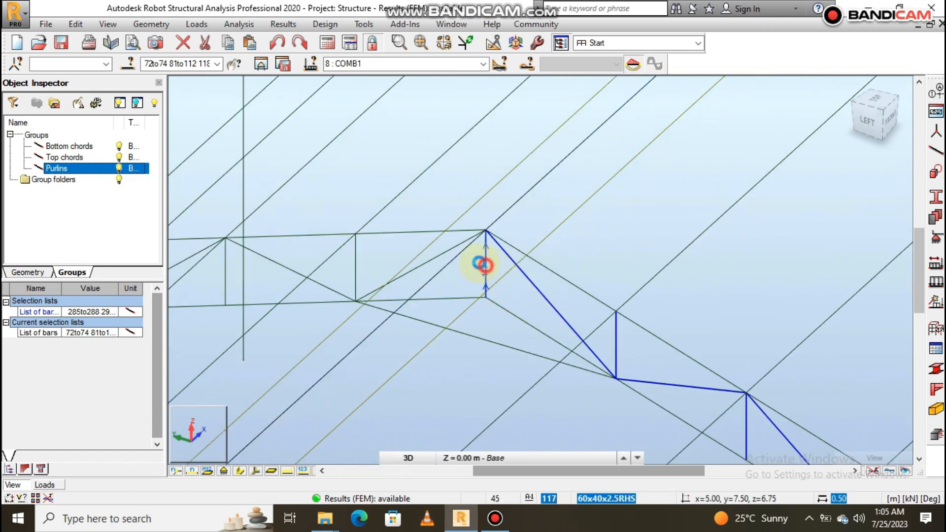
pyautogui.keyDown('ctrl'); pyautogui.click(448, 249); pyautogui.keyUp('ctrl')
pyautogui.keyDown('ctrl'); pyautogui.click(355, 254); pyautogui.keyUp('ctrl')
pyautogui.keyDown('ctrl'); pyautogui.click(318, 284); pyautogui.keyUp('ctrl')
# - Add the middle back-slope verticals and diagonals of the second truss, including vertical 137, to the selection
pyautogui.scroll(-2, 706, 286)
pyautogui.scroll(-2, 578, 289)
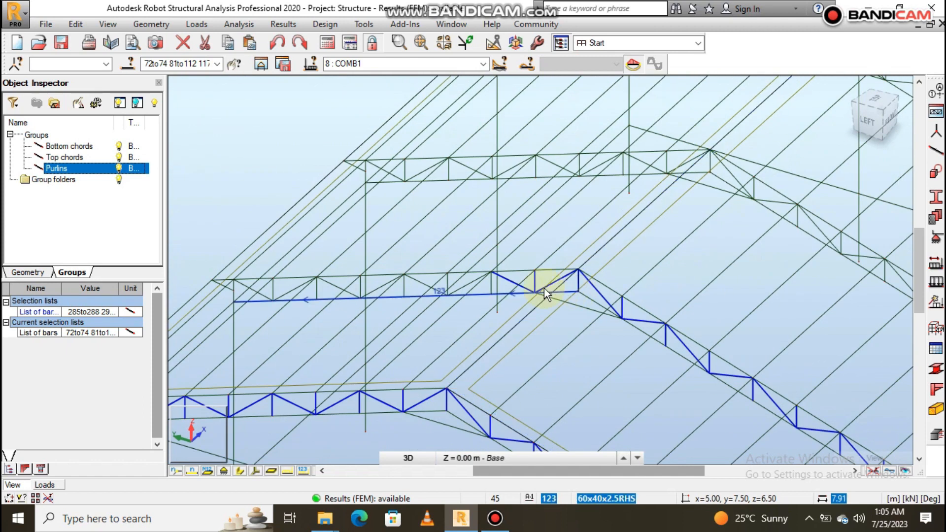
pyautogui.scroll(3, 498, 291)
pyautogui.keyDown('ctrl'); pyautogui.click(586, 293); pyautogui.keyUp('ctrl')
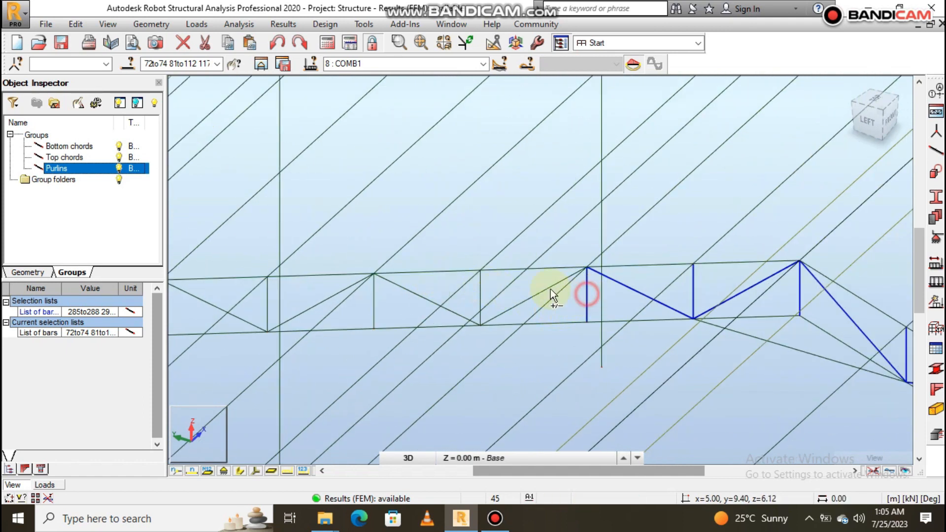
pyautogui.keyDown('ctrl'); pyautogui.click(546, 290); pyautogui.keyUp('ctrl')
pyautogui.keyDown('ctrl'); pyautogui.click(478, 296); pyautogui.keyUp('ctrl')
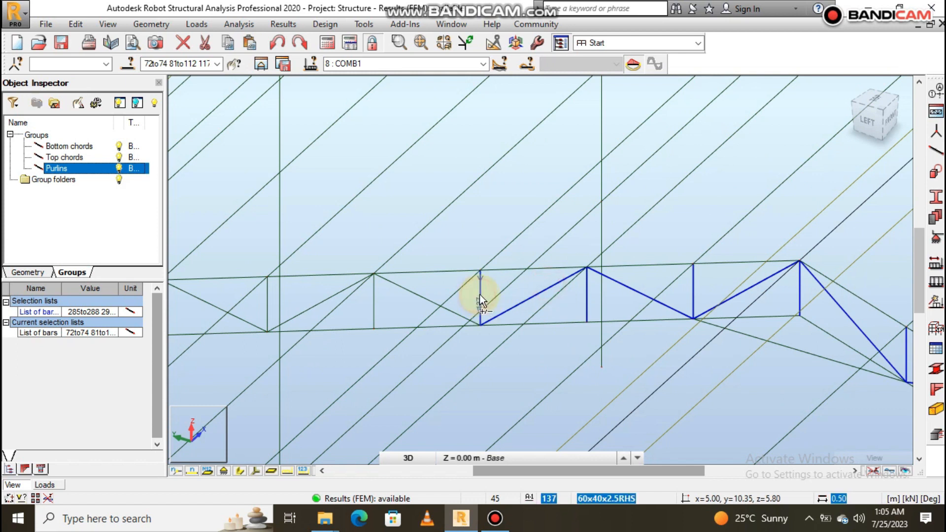
pyautogui.keyDown('ctrl'); pyautogui.click(450, 309); pyautogui.keyUp('ctrl')
pyautogui.keyDown('ctrl'); pyautogui.click(374, 298); pyautogui.keyUp('ctrl')
pyautogui.keyDown('ctrl'); pyautogui.click(326, 302); pyautogui.keyUp('ctrl')
pyautogui.keyDown('ctrl'); pyautogui.click(267, 310); pyautogui.keyUp('ctrl')
pyautogui.keyDown('ctrl'); pyautogui.click(236, 316); pyautogui.keyUp('ctrl')
# - Add the second truss's last back-slope web members down to the eave, including bars 156 and 119
pyautogui.scroll(-3, 554, 277)
pyautogui.scroll(4, 501, 280)
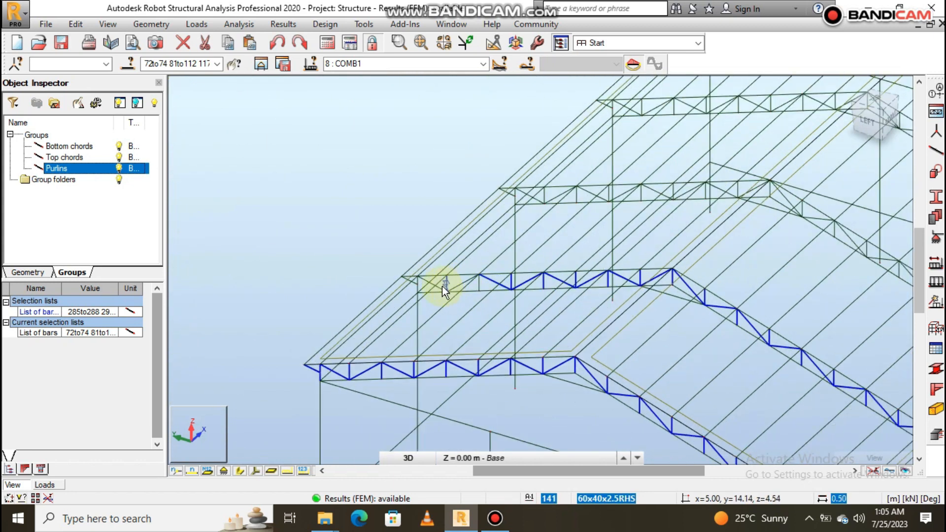
pyautogui.keyDown('ctrl'); pyautogui.click(516, 279); pyautogui.keyUp('ctrl')
pyautogui.keyDown('ctrl'); pyautogui.click(492, 274); pyautogui.keyUp('ctrl')
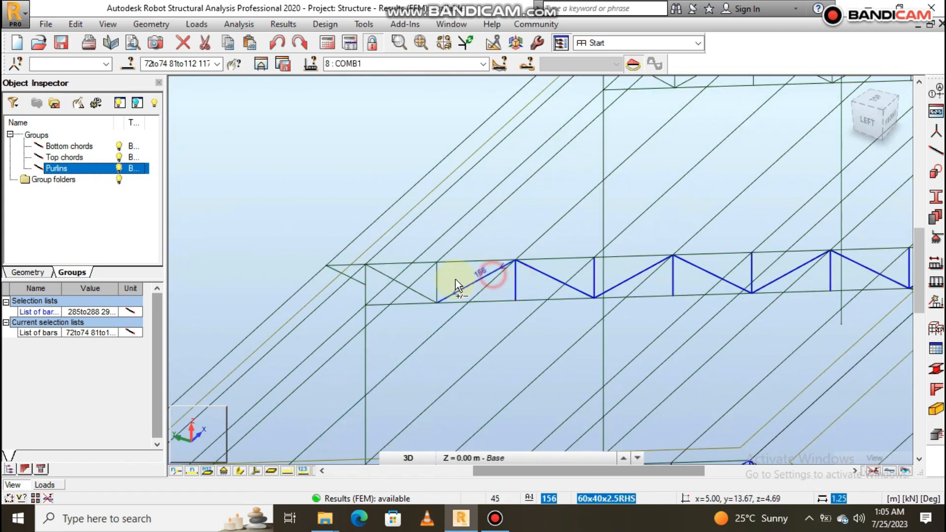
pyautogui.keyDown('ctrl'); pyautogui.click(437, 277); pyautogui.keyUp('ctrl')
pyautogui.keyDown('ctrl'); pyautogui.click(423, 295); pyautogui.keyUp('ctrl')
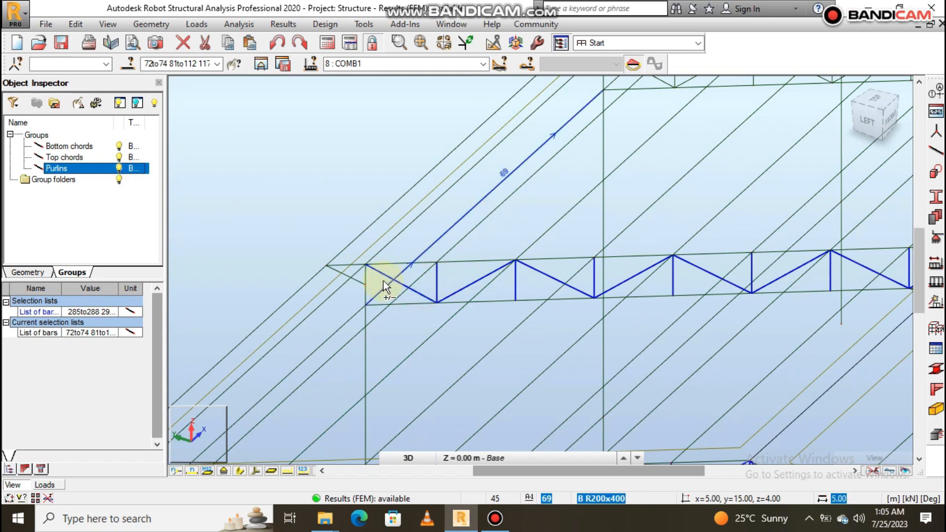
pyautogui.keyDown('ctrl'); pyautogui.click(366, 275); pyautogui.keyUp('ctrl')
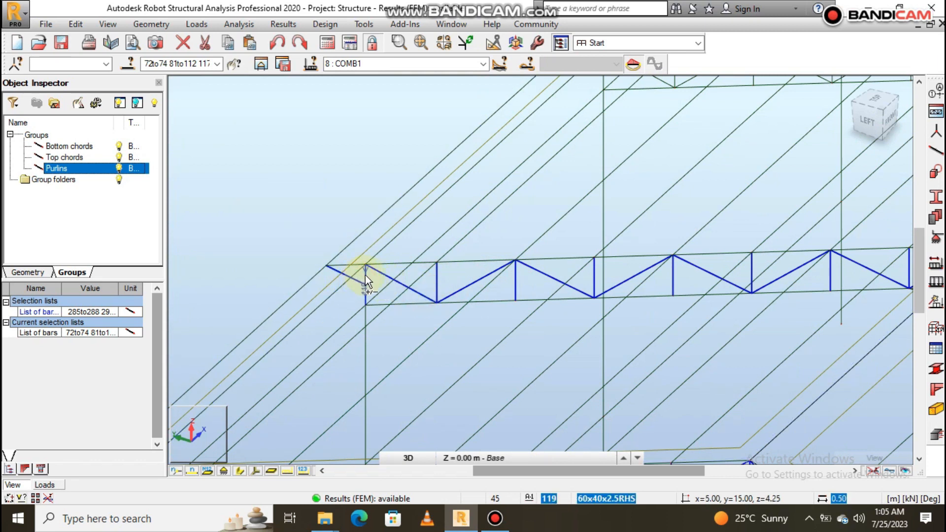
# - Add the back-eave web members of the third truss at x = 10, including vertical 183, to the selection
pyautogui.scroll(-5, 480, 238)
pyautogui.scroll(8, 464, 276)
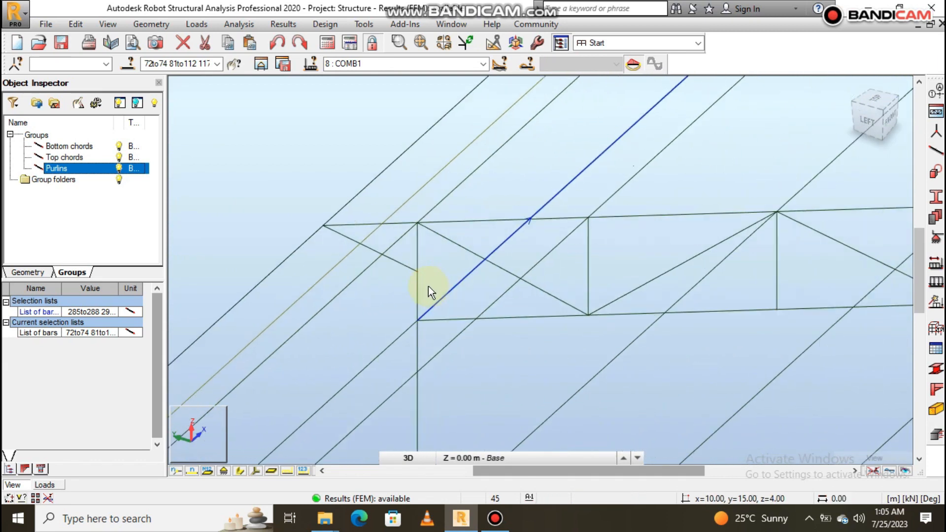
pyautogui.keyDown('ctrl'); pyautogui.click(420, 280); pyautogui.keyUp('ctrl')
pyautogui.keyDown('ctrl'); pyautogui.click(414, 269); pyautogui.keyUp('ctrl')
pyautogui.keyDown('ctrl'); pyautogui.click(487, 265); pyautogui.keyUp('ctrl')
pyautogui.keyDown('ctrl'); pyautogui.click(496, 266); pyautogui.keyUp('ctrl')
pyautogui.keyDown('ctrl'); pyautogui.click(587, 267); pyautogui.keyUp('ctrl')
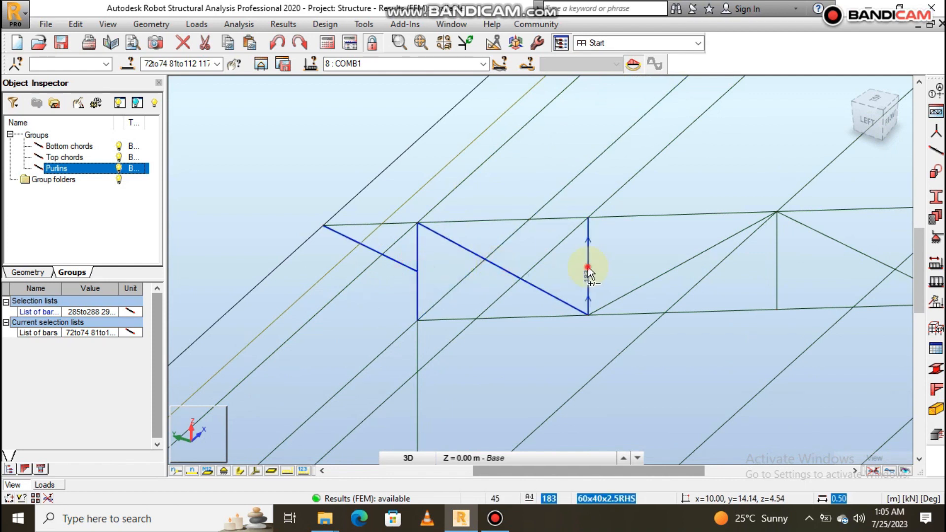
pyautogui.keyDown('ctrl'); pyautogui.click(662, 276); pyautogui.keyUp('ctrl')
pyautogui.keyDown('ctrl'); pyautogui.click(776, 269); pyautogui.keyUp('ctrl')
# - Add the third truss's middle back-slope verticals and diagonals, from diagonal 197 through diagonal 194, to the selection
pyautogui.scroll(-1, 430, 241)
pyautogui.scroll(-3, 339, 260)
pyautogui.scroll(2, 547, 242)
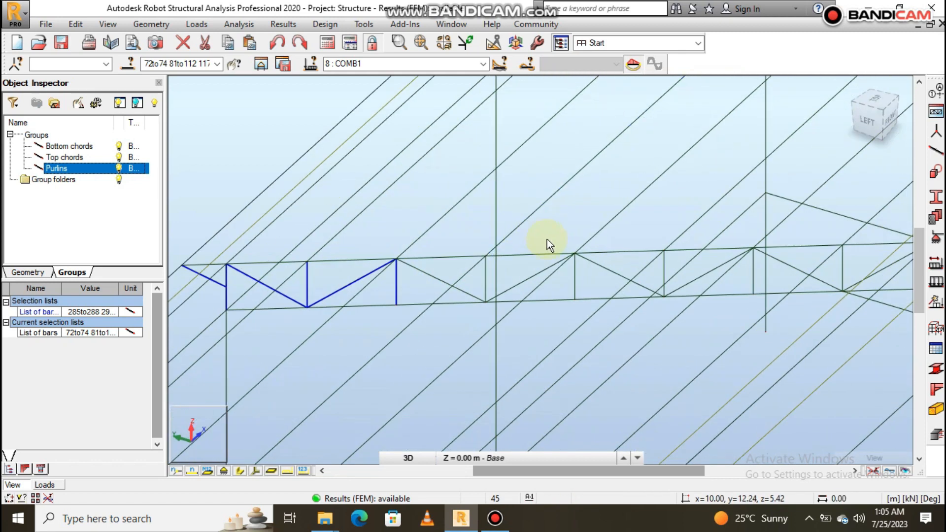
pyautogui.scroll(2, 444, 316)
pyautogui.keyDown('ctrl'); pyautogui.click(427, 326); pyautogui.keyUp('ctrl')
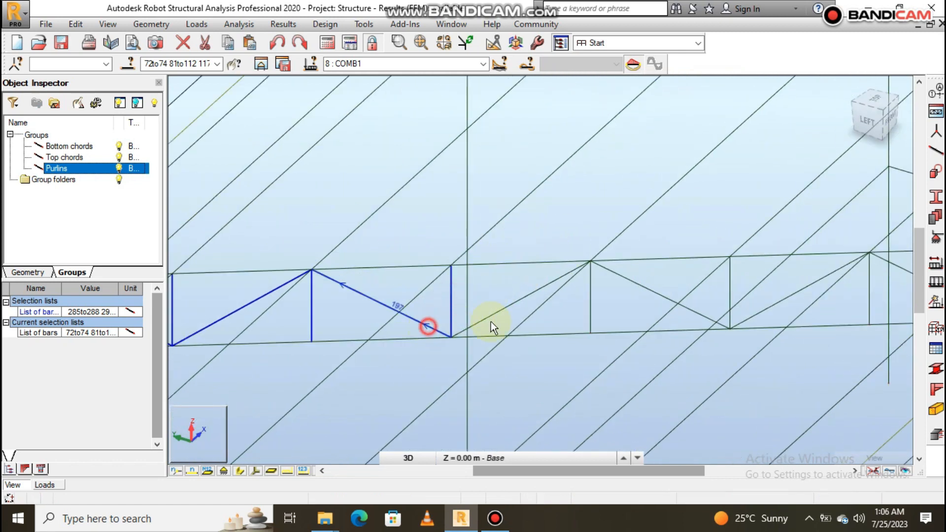
pyautogui.keyDown('ctrl'); pyautogui.click(509, 306); pyautogui.keyUp('ctrl')
pyautogui.keyDown('ctrl'); pyautogui.click(591, 296); pyautogui.keyUp('ctrl')
pyautogui.keyDown('ctrl'); pyautogui.click(643, 287); pyautogui.keyUp('ctrl')
pyautogui.keyDown('ctrl'); pyautogui.click(729, 292); pyautogui.keyUp('ctrl')
pyautogui.keyDown('ctrl'); pyautogui.click(776, 302); pyautogui.keyUp('ctrl')
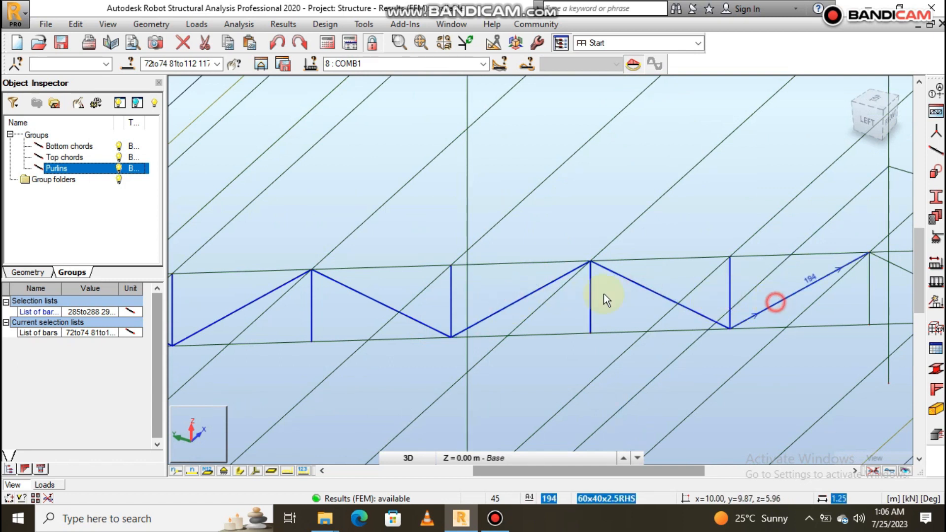
# - Add the third truss's uppermost back-slope web members and its ridge vertical at x = 10 to the selection
pyautogui.scroll(-3, 605, 296)
pyautogui.scroll(2, 531, 292)
pyautogui.scroll(2, 532, 292)
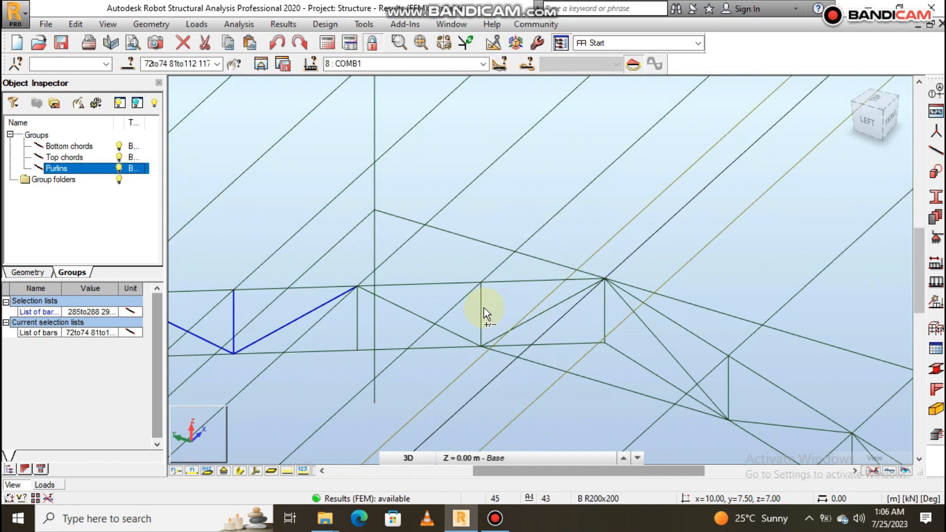
pyautogui.keyDown('ctrl'); pyautogui.click(482, 306); pyautogui.keyUp('ctrl')
pyautogui.keyDown('ctrl'); pyautogui.click(419, 315); pyautogui.keyUp('ctrl')
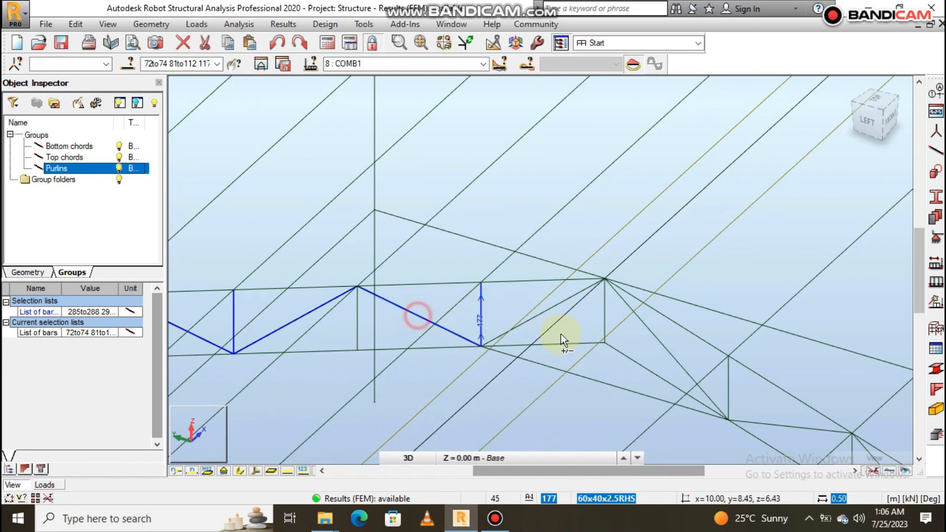
pyautogui.keyDown('ctrl'); pyautogui.click(554, 304); pyautogui.keyUp('ctrl')
pyautogui.keyDown('ctrl'); pyautogui.click(605, 312); pyautogui.keyUp('ctrl')
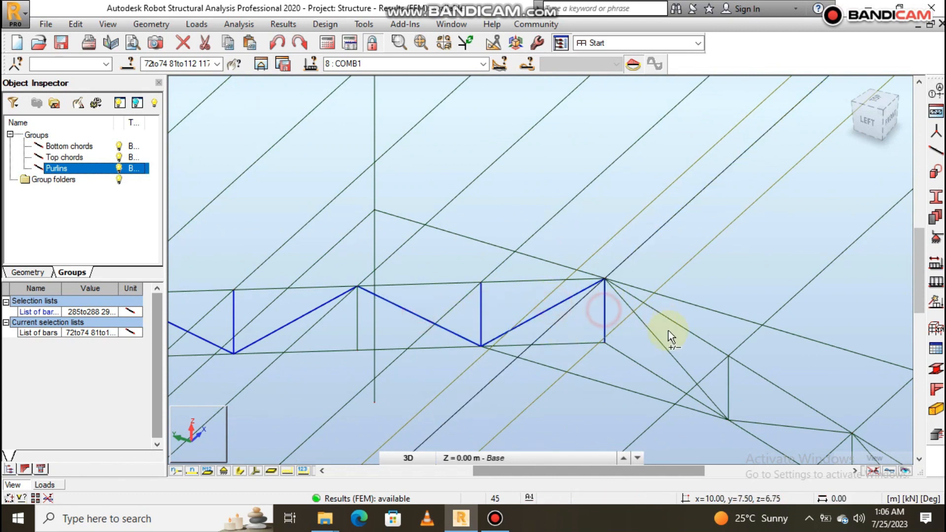
# - Add the third truss's upper front-slope verticals and diagonals, starting with the diagonal just below the ridge
pyautogui.keyDown('ctrl'); pyautogui.click(661, 343); pyautogui.keyUp('ctrl')
pyautogui.keyDown('ctrl'); pyautogui.click(727, 392); pyautogui.keyUp('ctrl')
pyautogui.keyDown('ctrl'); pyautogui.click(788, 431); pyautogui.keyUp('ctrl')
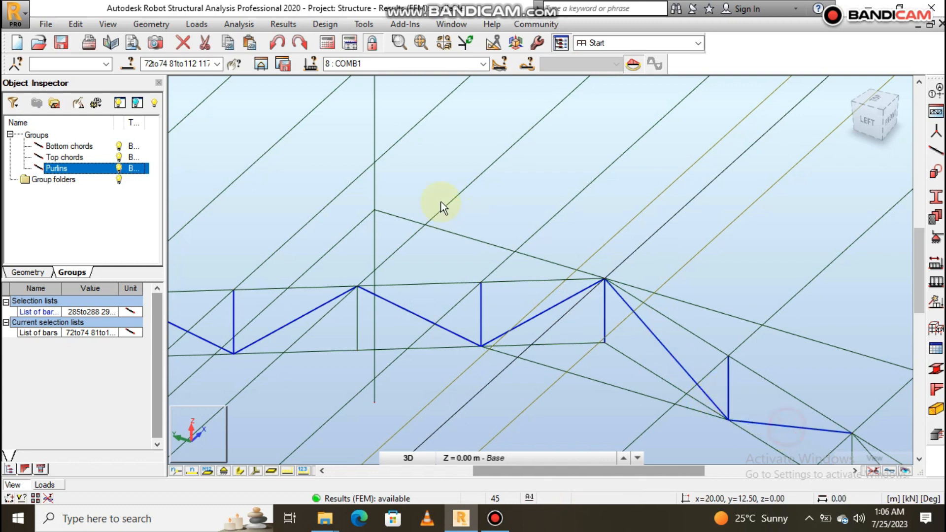
pyautogui.scroll(-5, 440, 205)
pyautogui.scroll(3, 542, 284)
pyautogui.scroll(2, 564, 292)
pyautogui.keyDown('ctrl'); pyautogui.click(549, 295); pyautogui.keyUp('ctrl')
pyautogui.keyDown('ctrl'); pyautogui.click(509, 281); pyautogui.keyUp('ctrl')
pyautogui.keyDown('ctrl'); pyautogui.click(641, 378); pyautogui.keyUp('ctrl')
# - Add the middle front-slope verticals and diagonals of the third truss to the selection
pyautogui.scroll(-2, 415, 267)
pyautogui.scroll(-3, 543, 329)
pyautogui.scroll(4, 543, 327)
pyautogui.keyDown('ctrl'); pyautogui.click(542, 323); pyautogui.keyUp('ctrl')
pyautogui.keyDown('ctrl'); pyautogui.click(487, 295); pyautogui.keyUp('ctrl')
pyautogui.keyDown('ctrl'); pyautogui.click(604, 371); pyautogui.keyUp('ctrl')
pyautogui.keyDown('ctrl'); pyautogui.click(647, 397); pyautogui.keyUp('ctrl')
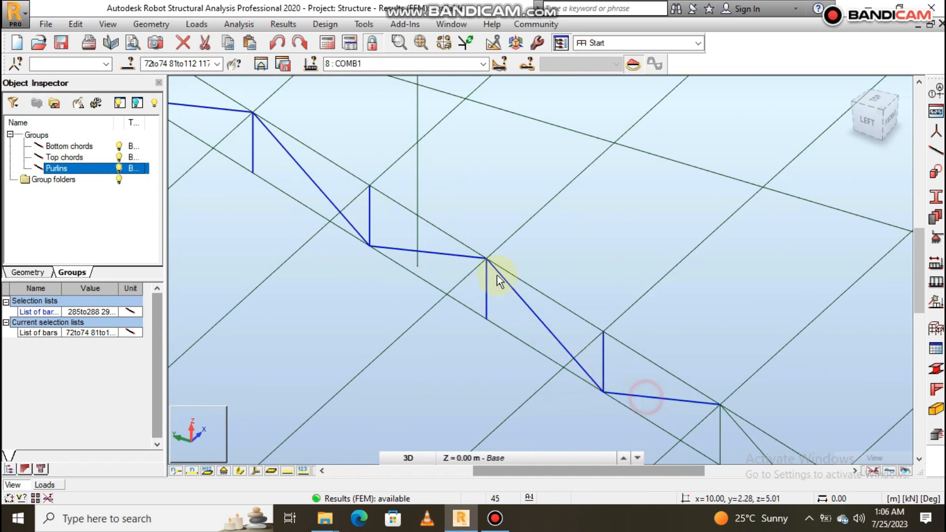
# - Add the third truss's last front-slope web members down to the eave, including the short overhang bar
pyautogui.scroll(-3, 501, 274)
pyautogui.scroll(3, 587, 346)
pyautogui.keyDown('ctrl'); pyautogui.click(615, 348); pyautogui.keyUp('ctrl')
pyautogui.keyDown('ctrl'); pyautogui.click(556, 321); pyautogui.keyUp('ctrl')
pyautogui.keyDown('ctrl'); pyautogui.click(697, 415); pyautogui.keyUp('ctrl')
pyautogui.scroll(-3, 587, 324)
pyautogui.scroll(4, 587, 324)
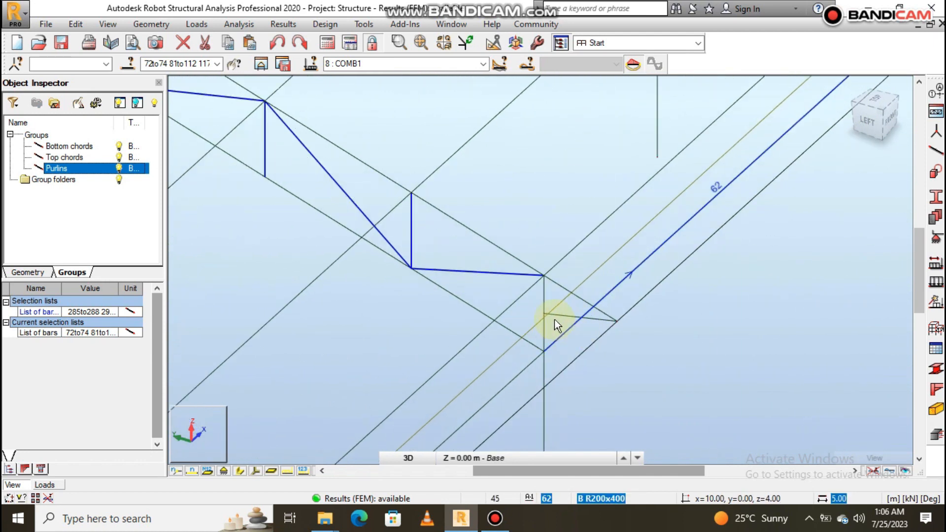
pyautogui.keyDown('ctrl'); pyautogui.click(578, 312); pyautogui.keyUp('ctrl')
pyautogui.scroll(-4, 547, 350)
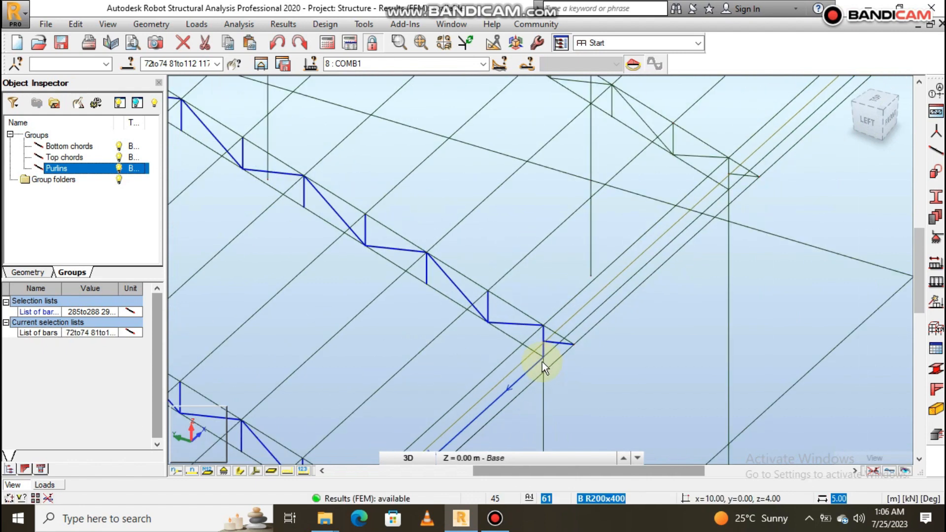
# - Add the front-eave web members of the fourth truss at x = 15, including vertical 218, to the selection
pyautogui.scroll(4, 683, 212)
pyautogui.keyDown('ctrl'); pyautogui.click(699, 234); pyautogui.keyUp('ctrl')
pyautogui.keyDown('ctrl'); pyautogui.click(723, 253); pyautogui.keyUp('ctrl')
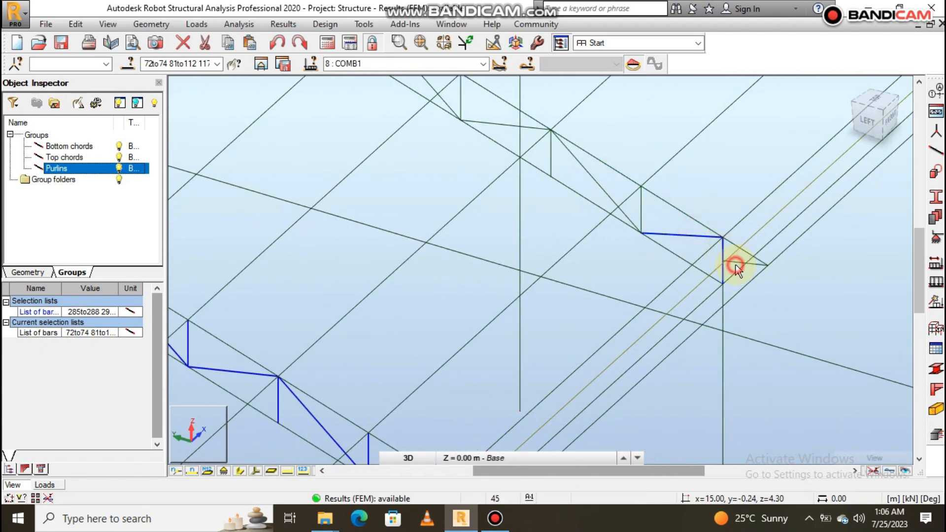
pyautogui.keyDown('ctrl'); pyautogui.click(639, 209); pyautogui.keyUp('ctrl')
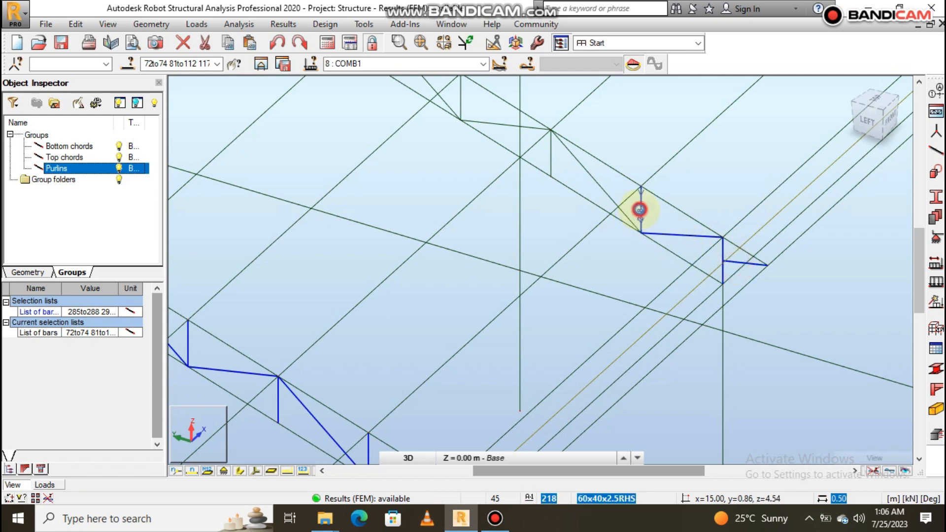
pyautogui.keyDown('ctrl'); pyautogui.click(611, 197); pyautogui.keyUp('ctrl')
pyautogui.keyDown('ctrl'); pyautogui.click(550, 150); pyautogui.keyUp('ctrl')
pyautogui.keyDown('ctrl'); pyautogui.click(538, 128); pyautogui.keyUp('ctrl')
pyautogui.scroll(-9, 678, 315)
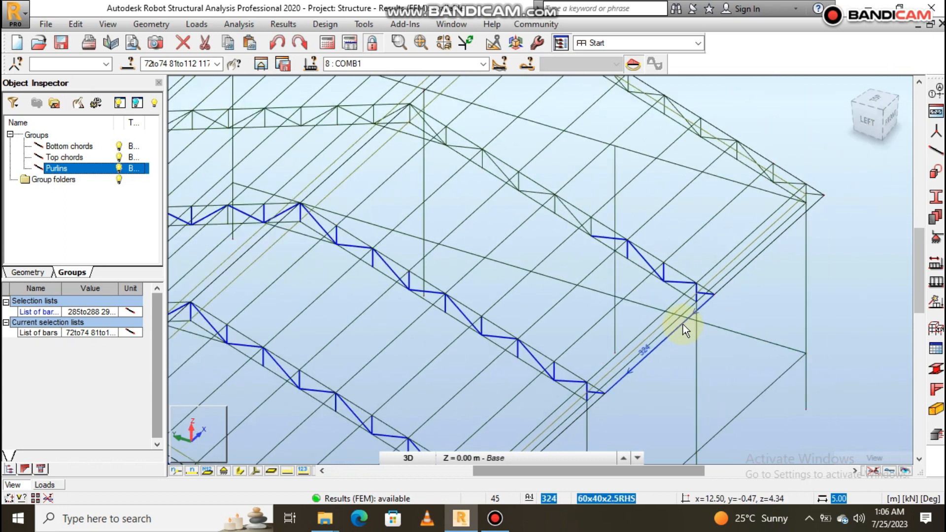
# - Add the fourth truss's middle front-slope verticals and diagonals, including diagonal 230, to the selection
pyautogui.scroll(6, 575, 217)
pyautogui.keyDown('ctrl'); pyautogui.click(631, 253); pyautogui.keyUp('ctrl')
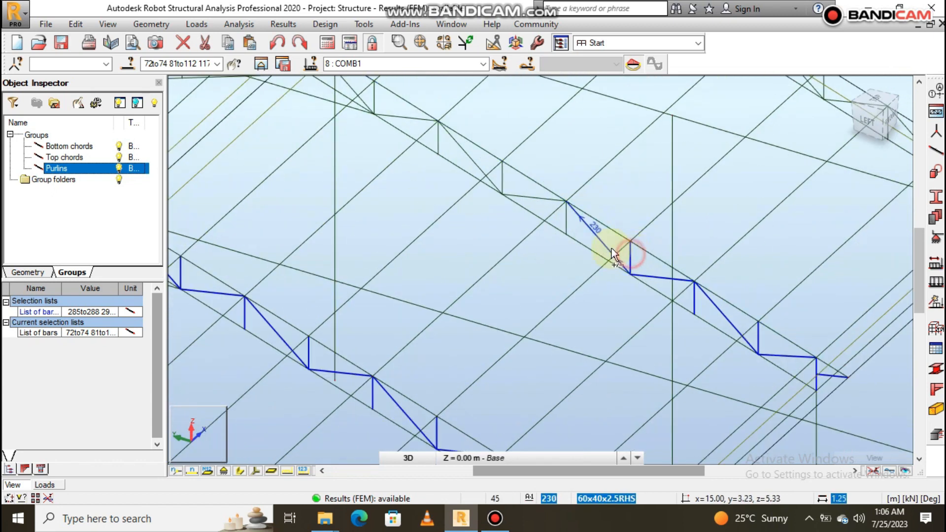
pyautogui.keyDown('ctrl'); pyautogui.click(603, 241); pyautogui.keyUp('ctrl')
pyautogui.keyDown('ctrl'); pyautogui.click(565, 216); pyautogui.keyUp('ctrl')
pyautogui.keyDown('ctrl'); pyautogui.click(544, 198); pyautogui.keyUp('ctrl')
pyautogui.keyDown('ctrl'); pyautogui.click(503, 178); pyautogui.keyUp('ctrl')
pyautogui.keyDown('ctrl'); pyautogui.click(472, 162); pyautogui.keyUp('ctrl')
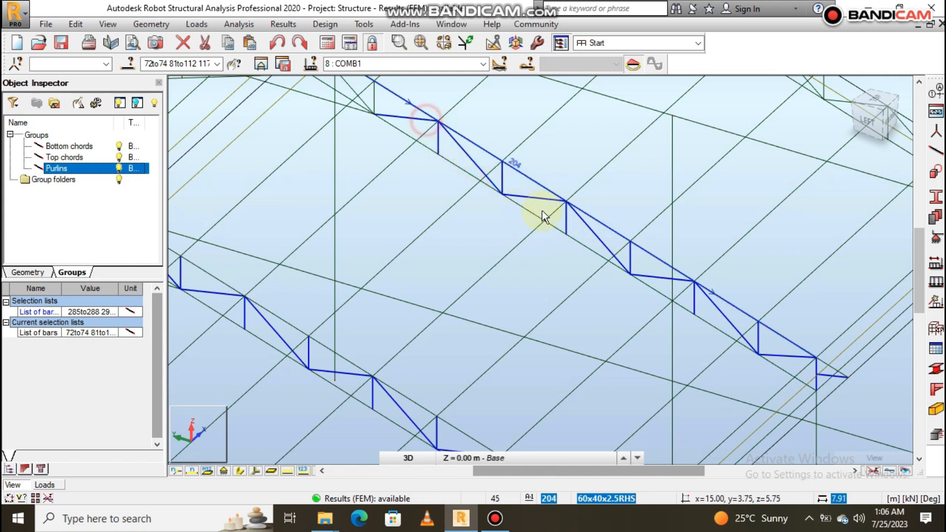
# - Add the fourth truss's web members on both sides of its ridge, including the ridge vertical, to the selection
pyautogui.scroll(-4, 619, 290)
pyautogui.scroll(4, 473, 142)
pyautogui.scroll(1, 472, 188)
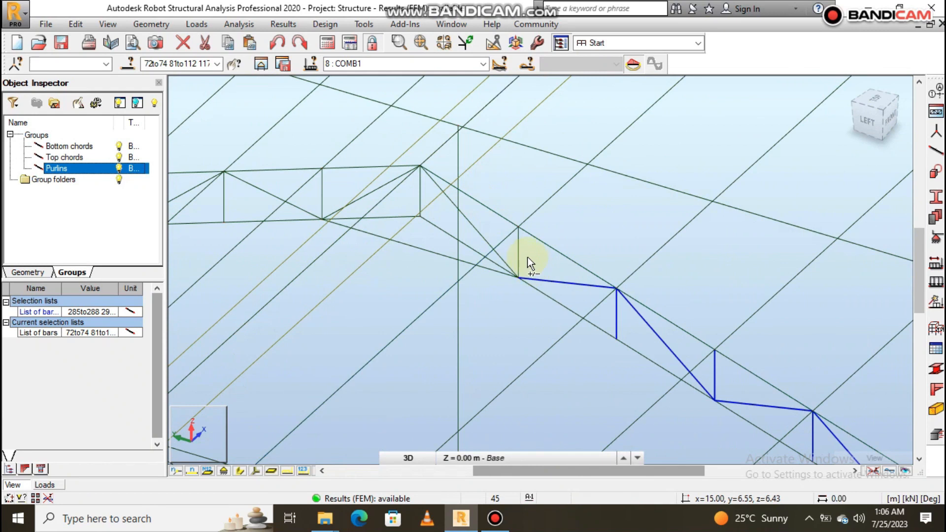
pyautogui.click(479, 233)
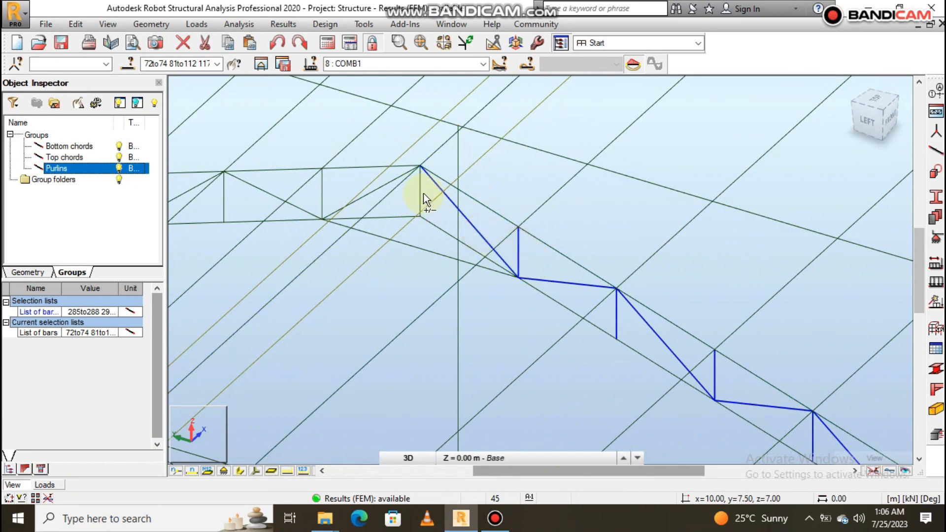
pyautogui.click(397, 179)
pyautogui.click(321, 188)
pyautogui.click(261, 189)
# - Add the middle back-slope verticals and diagonals of the fourth truss to the selection
pyautogui.scroll(-3, 668, 314)
pyautogui.scroll(5, 598, 291)
pyautogui.click(622, 300)
pyautogui.click(580, 287)
pyautogui.click(485, 305)
pyautogui.click(426, 309)
pyautogui.click(424, 309)
pyautogui.click(349, 311)
pyautogui.keyDown('ctrl'); pyautogui.click(311, 297); pyautogui.keyUp('ctrl')
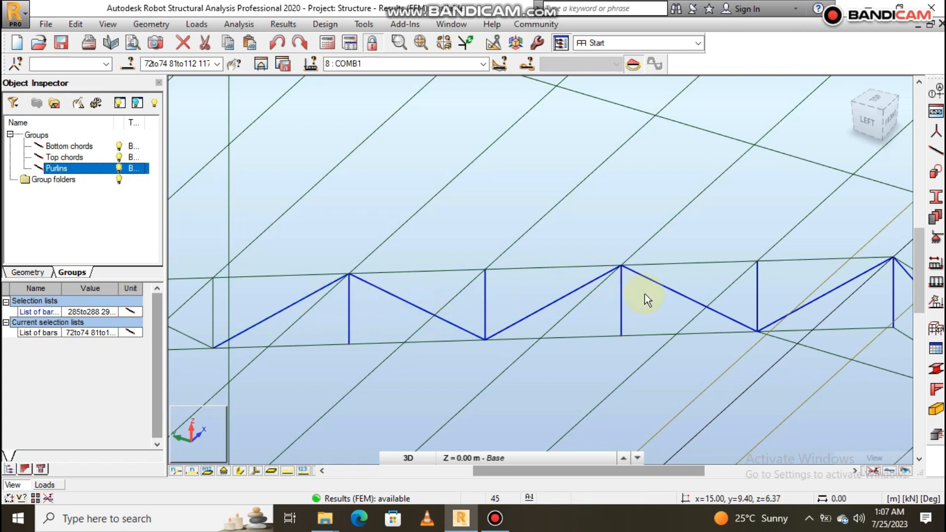
# - Add the fourth truss's lower back-slope web members as far as vertical 224 to the selection
pyautogui.scroll(-2, 645, 294)
pyautogui.scroll(3, 478, 299)
pyautogui.keyDown('ctrl'); pyautogui.click(433, 306); pyautogui.keyUp('ctrl')
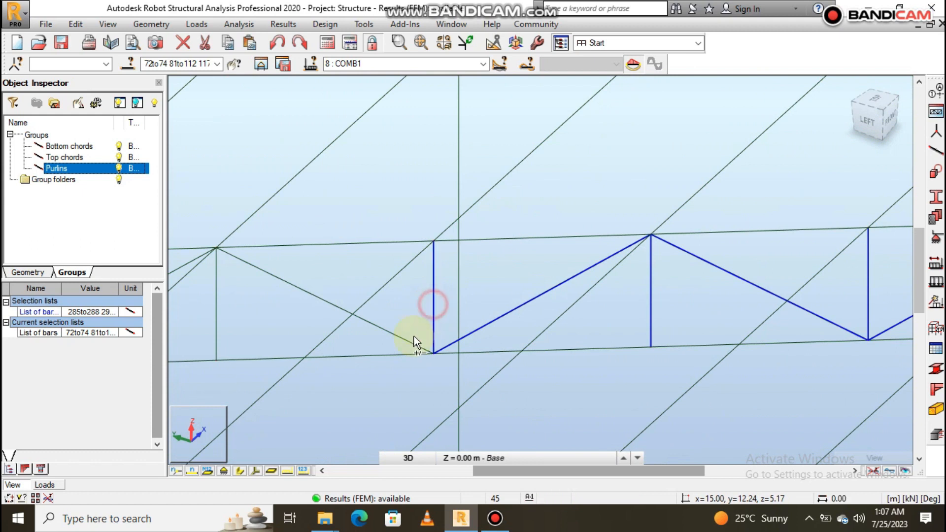
pyautogui.keyDown('ctrl'); pyautogui.click(408, 339); pyautogui.keyUp('ctrl')
pyautogui.scroll(-2, 602, 317)
pyautogui.scroll(4, 590, 320)
pyautogui.keyDown('ctrl'); pyautogui.click(642, 313); pyautogui.keyUp('ctrl')
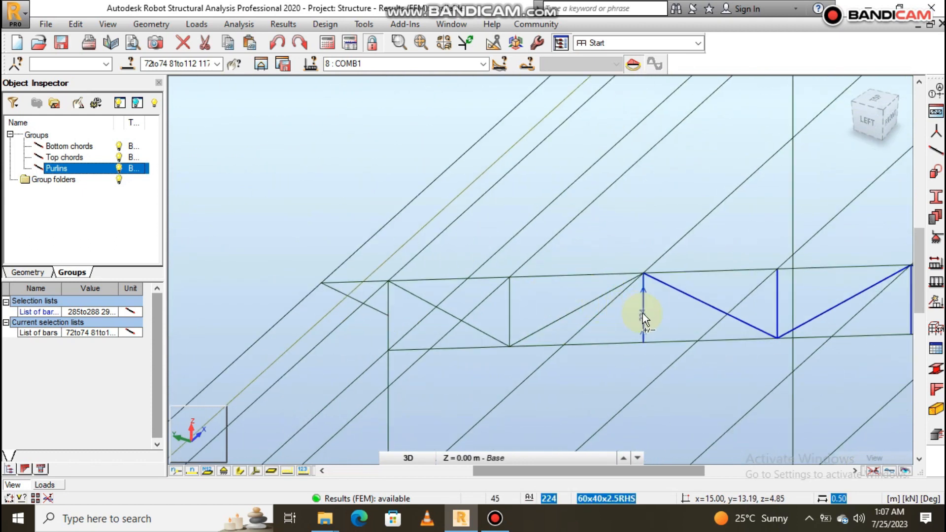
# - Add the fourth truss's remaining back-eave diagonals and verticals, including the short overhang bar
pyautogui.keyDown('ctrl'); pyautogui.click(596, 299); pyautogui.keyUp('ctrl')
pyautogui.keyDown('ctrl'); pyautogui.click(508, 308); pyautogui.keyUp('ctrl')
pyautogui.keyDown('ctrl'); pyautogui.click(486, 332); pyautogui.keyUp('ctrl')
pyautogui.keyDown('ctrl'); pyautogui.click(387, 296); pyautogui.keyUp('ctrl')
pyautogui.keyDown('ctrl'); pyautogui.click(373, 308); pyautogui.keyUp('ctrl')
# - Add the back-eave web members of the fifth truss at x = 20, including its overhang bar, to the selection
pyautogui.scroll(-1, 347, 394)
pyautogui.scroll(-2, 347, 394)
pyautogui.scroll(4, 499, 249)
pyautogui.keyDown('ctrl'); pyautogui.click(461, 295); pyautogui.keyUp('ctrl')
pyautogui.keyDown('ctrl'); pyautogui.click(387, 321); pyautogui.keyUp('ctrl')
pyautogui.keyDown('ctrl'); pyautogui.click(372, 306); pyautogui.keyUp('ctrl')
pyautogui.keyDown('ctrl'); pyautogui.click(689, 306); pyautogui.keyUp('ctrl')
# - Add the fifth truss's next two lower back-slope verticals and the diagonal between them to the selection
pyautogui.scroll(-2, 393, 236)
pyautogui.scroll(3, 594, 267)
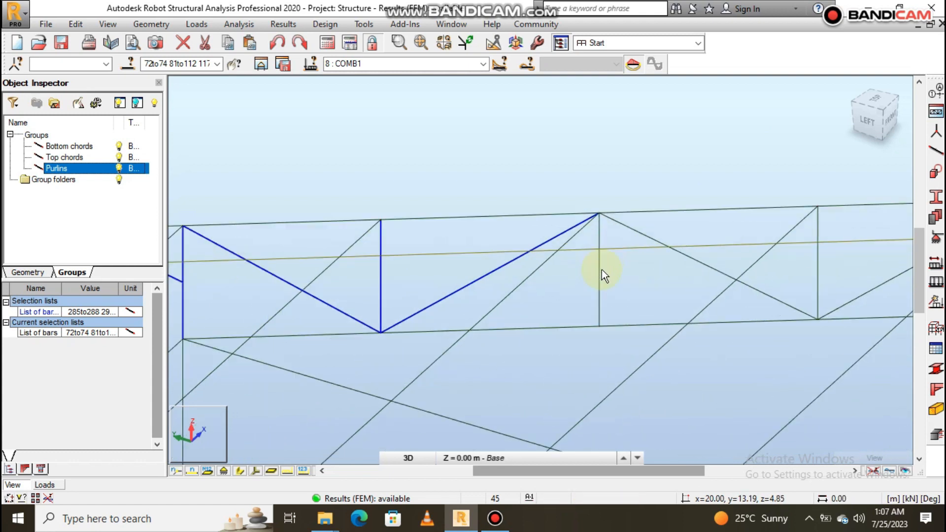
pyautogui.keyDown('ctrl'); pyautogui.click(600, 270); pyautogui.keyUp('ctrl')
pyautogui.keyDown('ctrl'); pyautogui.click(692, 258); pyautogui.keyUp('ctrl')
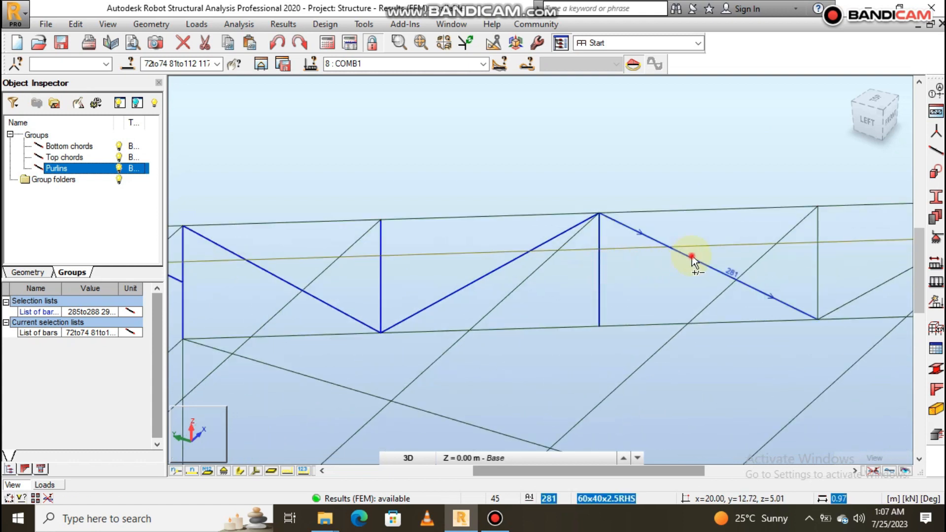
pyautogui.keyDown('ctrl'); pyautogui.click(818, 281); pyautogui.keyUp('ctrl')
# - Add the fifth truss's middle back-slope verticals and diagonals, including diagonal 279, to the selection
pyautogui.scroll(-4, 389, 271)
pyautogui.scroll(4, 636, 259)
pyautogui.keyDown('ctrl'); pyautogui.click(557, 286); pyautogui.keyUp('ctrl')
pyautogui.keyDown('ctrl'); pyautogui.click(446, 281); pyautogui.keyUp('ctrl')
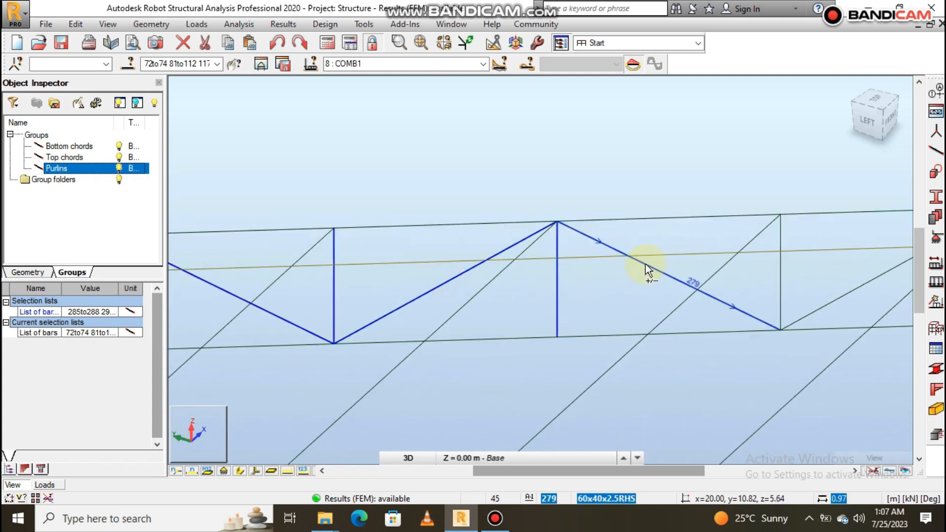
pyautogui.keyDown('ctrl'); pyautogui.click(645, 266); pyautogui.keyUp('ctrl')
pyautogui.scroll(-2, 416, 304)
pyautogui.scroll(1, 731, 287)
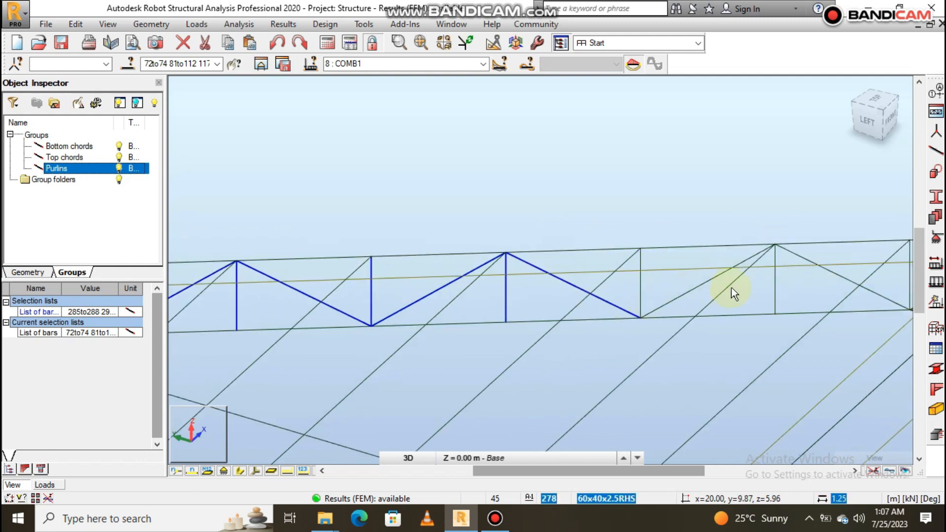
pyautogui.scroll(2, 714, 282)
pyautogui.keyDown('ctrl'); pyautogui.click(689, 269); pyautogui.keyUp('ctrl')
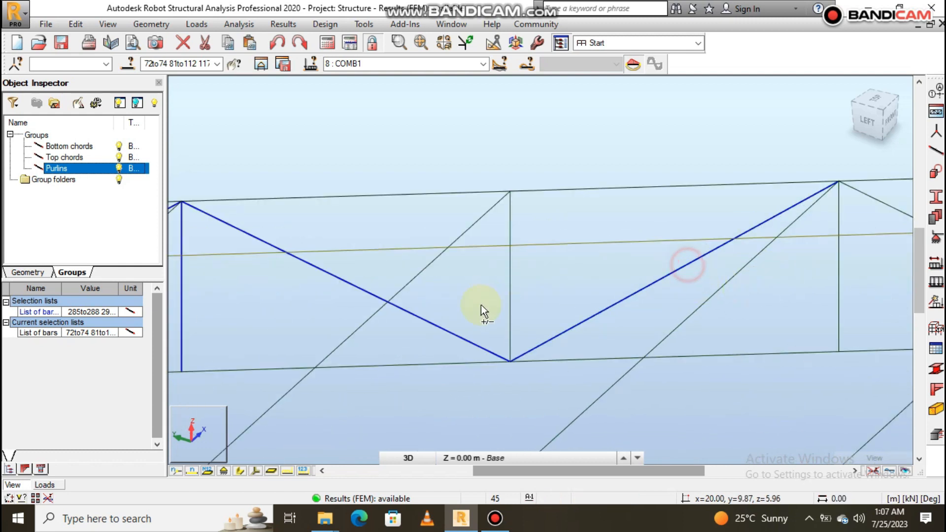
pyautogui.keyDown('ctrl'); pyautogui.click(509, 295); pyautogui.keyUp('ctrl')
# - Add the fifth truss's upper back-slope web members up to ridge vertical 243 to the selection
pyautogui.scroll(-2, 405, 315)
pyautogui.scroll(3, 640, 279)
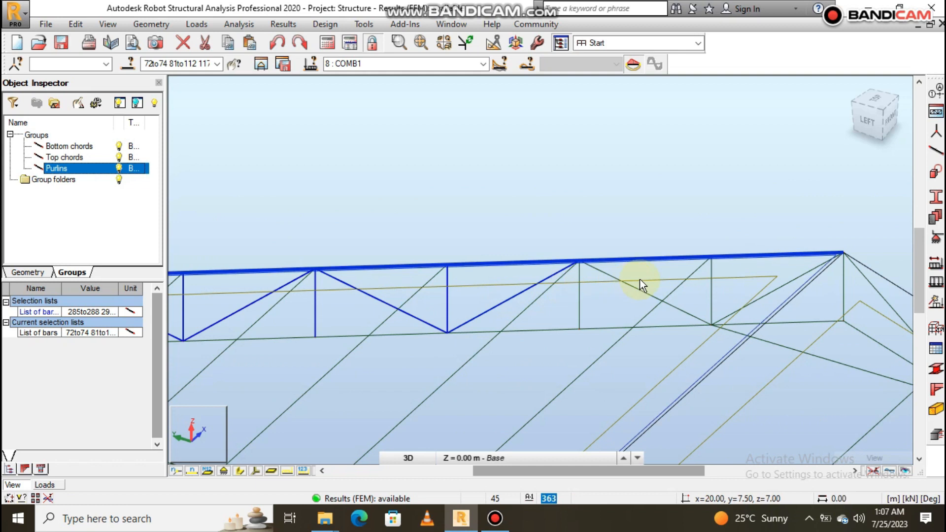
pyautogui.keyDown('ctrl'); pyautogui.click(640, 300); pyautogui.keyUp('ctrl')
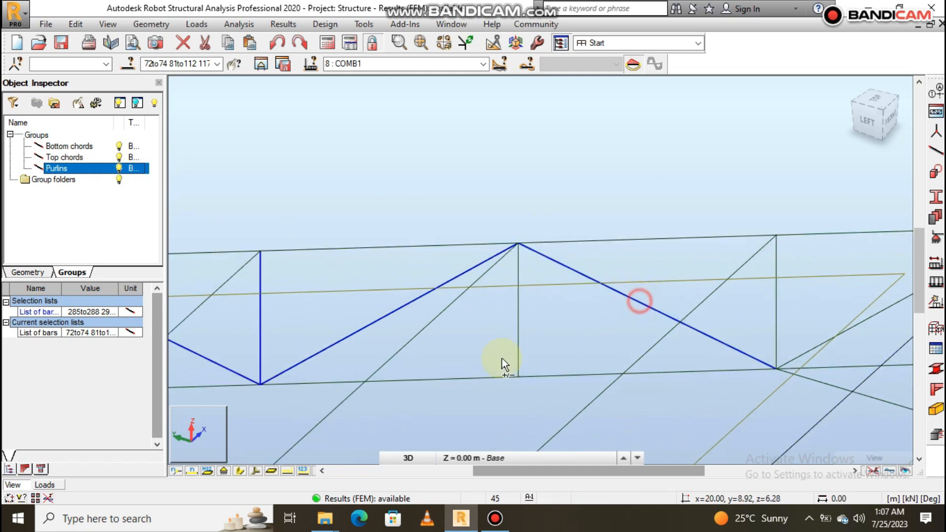
pyautogui.keyDown('ctrl'); pyautogui.click(520, 338); pyautogui.keyUp('ctrl')
pyautogui.scroll(-2, 376, 271)
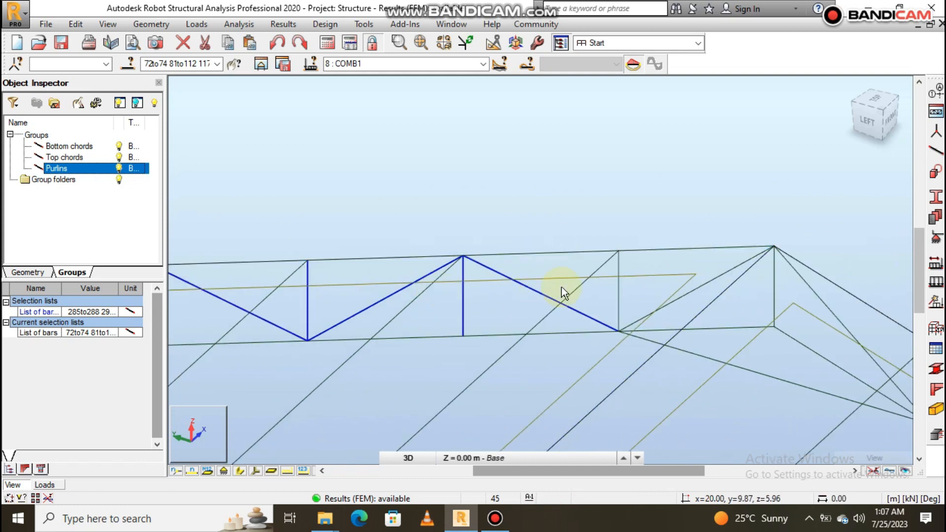
pyautogui.keyDown('ctrl'); pyautogui.click(624, 297); pyautogui.keyUp('ctrl')
pyautogui.keyDown('ctrl'); pyautogui.click(742, 272); pyautogui.keyUp('ctrl')
pyautogui.keyDown('ctrl'); pyautogui.click(786, 290); pyautogui.keyUp('ctrl')
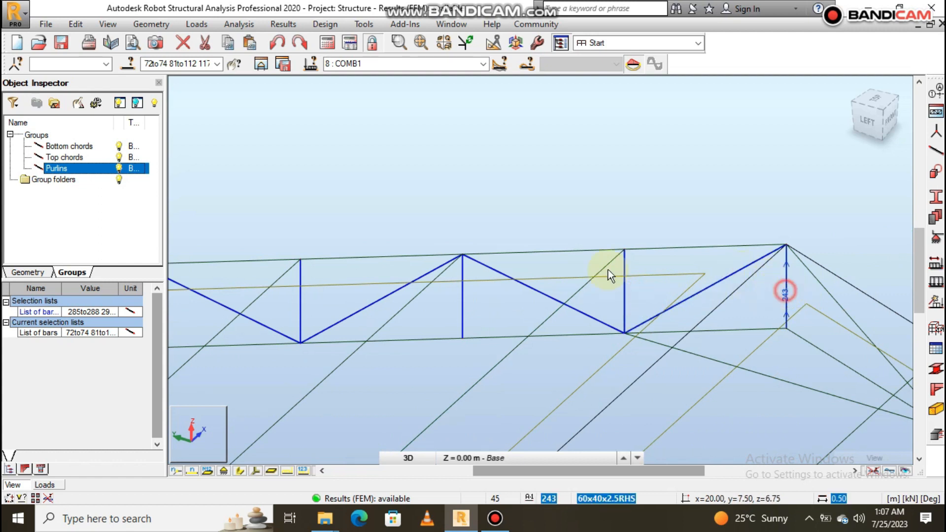
# - Add the fifth truss's upper front-slope verticals and diagonals, starting at the ridge, to the selection
pyautogui.scroll(-4, 459, 245)
pyautogui.scroll(4, 470, 217)
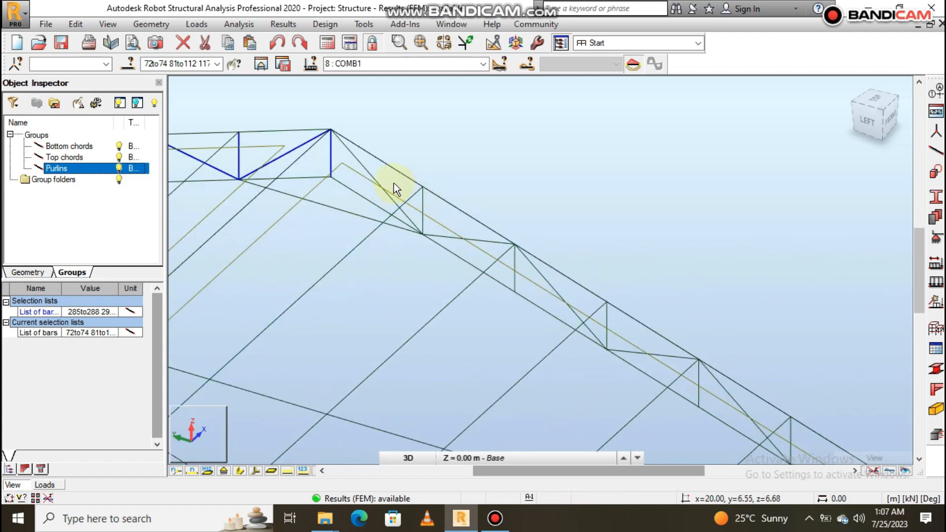
pyautogui.keyDown('ctrl'); pyautogui.click(365, 169); pyautogui.keyUp('ctrl')
pyautogui.keyDown('ctrl'); pyautogui.click(421, 202); pyautogui.keyUp('ctrl')
pyautogui.keyDown('ctrl'); pyautogui.click(500, 239); pyautogui.keyUp('ctrl')
pyautogui.keyDown('ctrl'); pyautogui.click(515, 262); pyautogui.keyUp('ctrl')
pyautogui.keyDown('ctrl'); pyautogui.click(553, 285); pyautogui.keyUp('ctrl')
pyautogui.keyDown('ctrl'); pyautogui.click(607, 320); pyautogui.keyUp('ctrl')
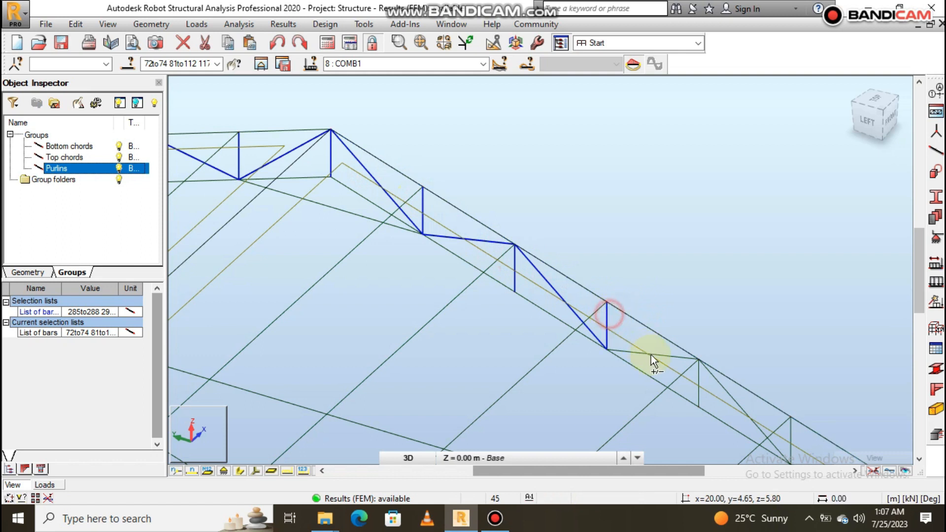
# - Add the fifth truss's middle and lower front-slope verticals and diagonals as far as vertical 260
pyautogui.keyDown('ctrl'); pyautogui.click(661, 357); pyautogui.keyUp('ctrl')
pyautogui.keyDown('ctrl'); pyautogui.click(698, 380); pyautogui.keyUp('ctrl')
pyautogui.keyDown('ctrl'); pyautogui.click(727, 392); pyautogui.keyUp('ctrl')
pyautogui.scroll(-5, 481, 241)
pyautogui.scroll(6, 523, 238)
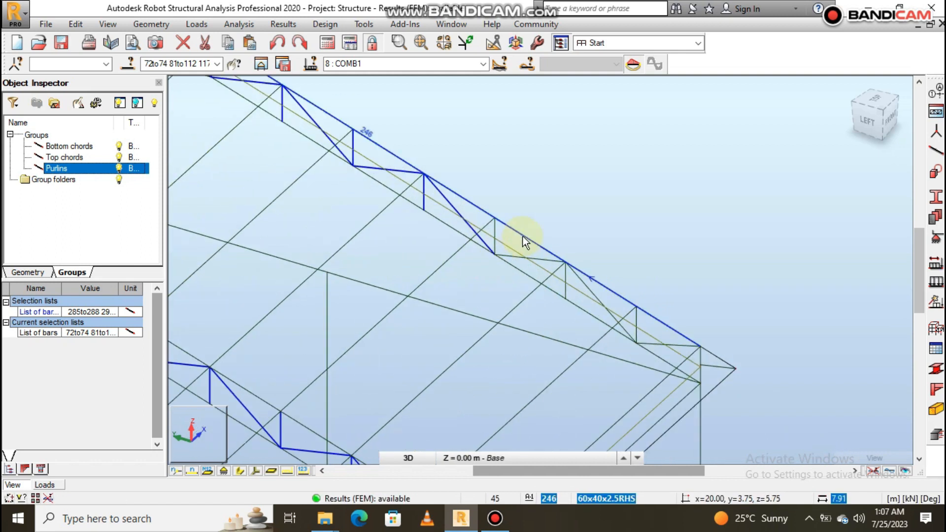
pyautogui.keyDown('ctrl'); pyautogui.click(479, 227); pyautogui.keyUp('ctrl')
pyautogui.keyDown('ctrl'); pyautogui.click(549, 272); pyautogui.keyUp('ctrl')
pyautogui.keyDown('ctrl'); pyautogui.click(590, 298); pyautogui.keyUp('ctrl')
pyautogui.keyDown('ctrl'); pyautogui.click(634, 324); pyautogui.keyUp('ctrl')
pyautogui.keyDown('ctrl'); pyautogui.click(699, 370); pyautogui.keyUp('ctrl')
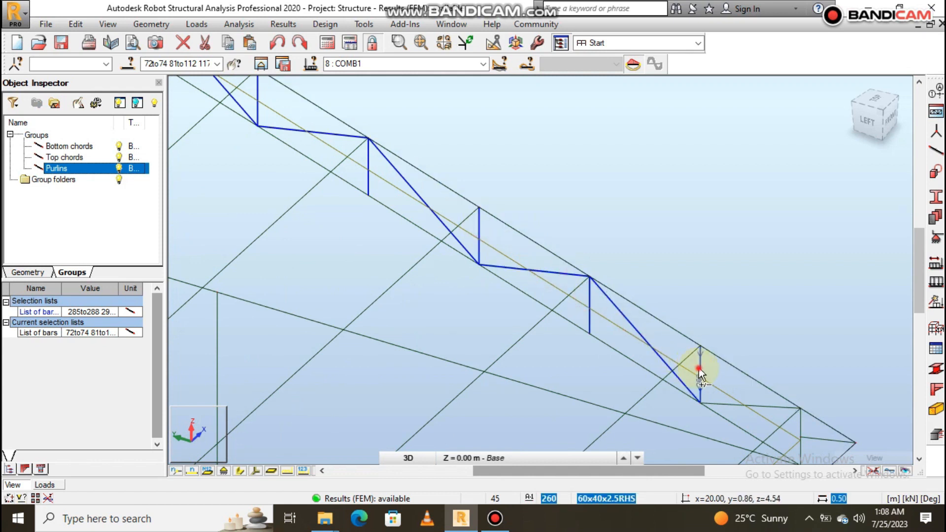
# - Add the fifth truss's last front-eave web members, including the overhang bar, to the selection
pyautogui.scroll(-3, 560, 273)
pyautogui.scroll(2, 693, 365)
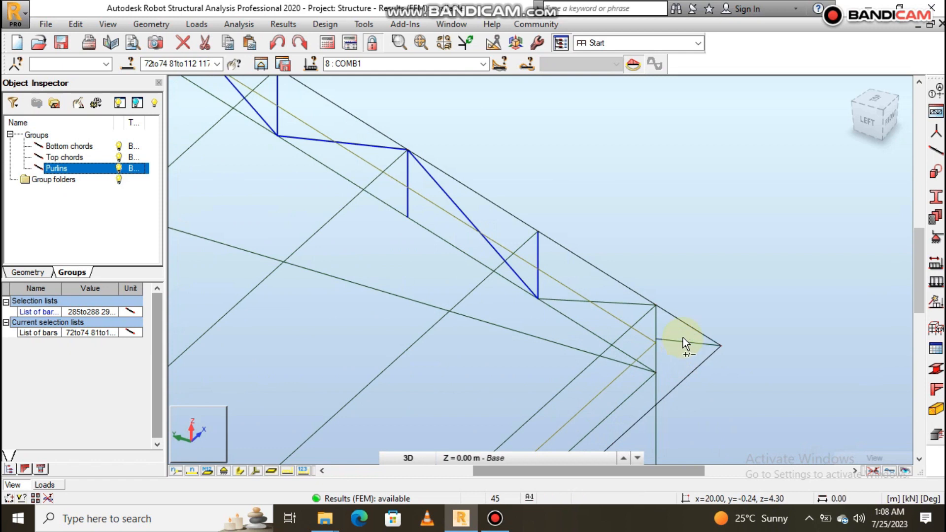
pyautogui.keyDown('ctrl'); pyautogui.click(657, 327); pyautogui.keyUp('ctrl')
pyautogui.keyDown('ctrl'); pyautogui.click(631, 305); pyautogui.keyUp('ctrl')
pyautogui.scroll(-6, 700, 248)
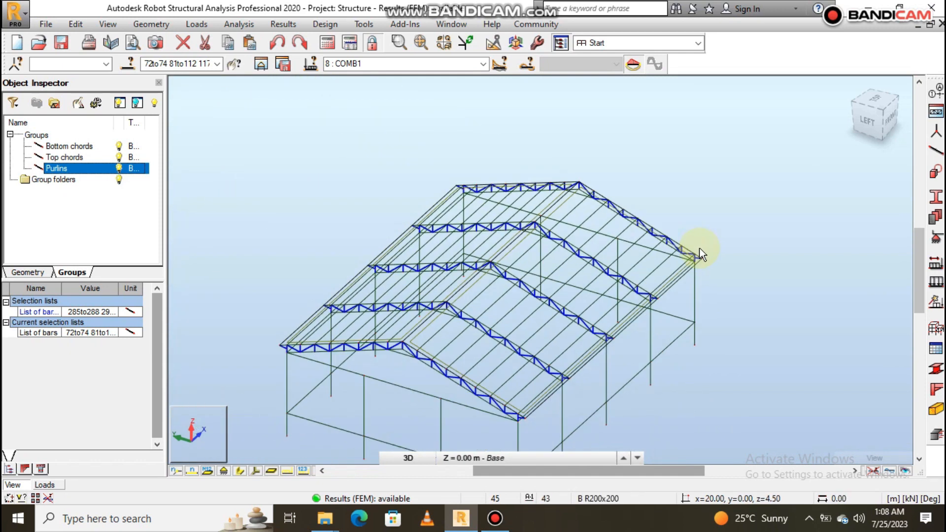
# - Create a new bar group from the selected truss web members and name it Posts and Diagonals
pyautogui.click(54, 104)
pyautogui.click(72, 181)
pyautogui.rightClick(73, 180)
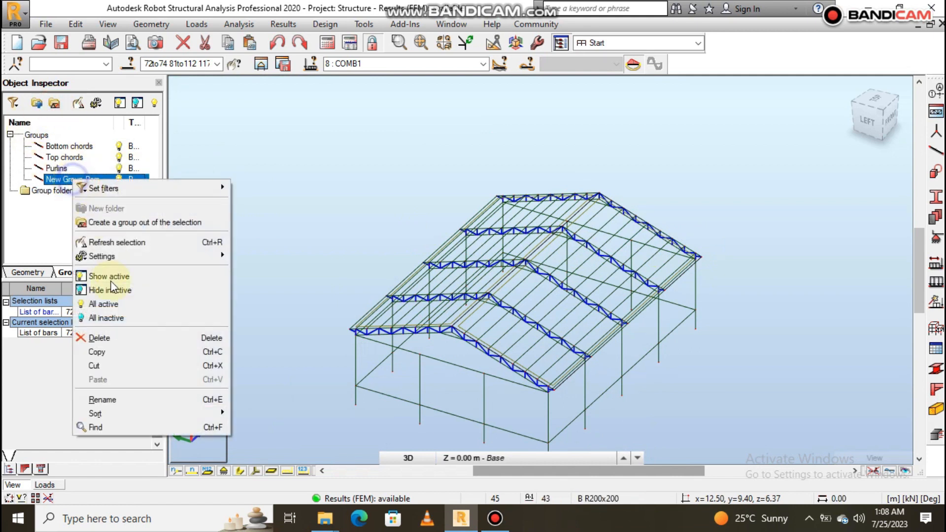
pyautogui.click(126, 400)
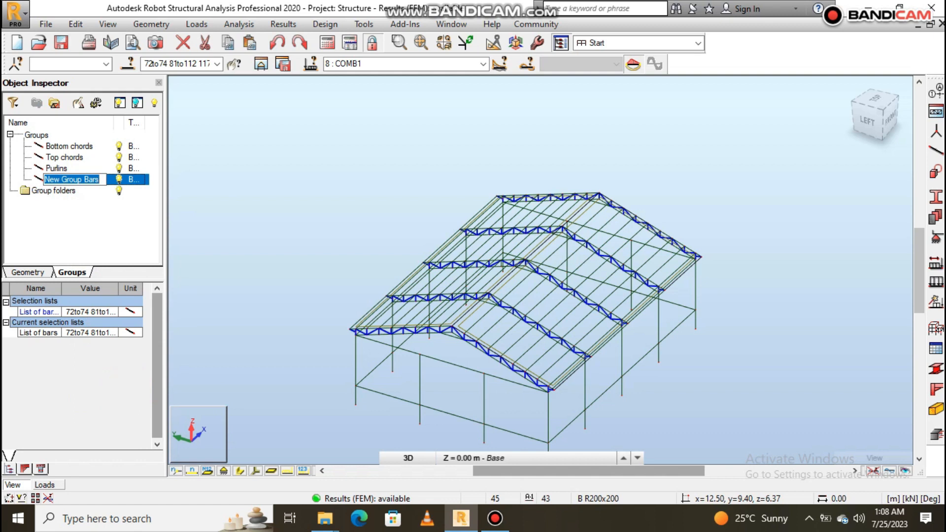
pyautogui.write('Posts and Diagon')
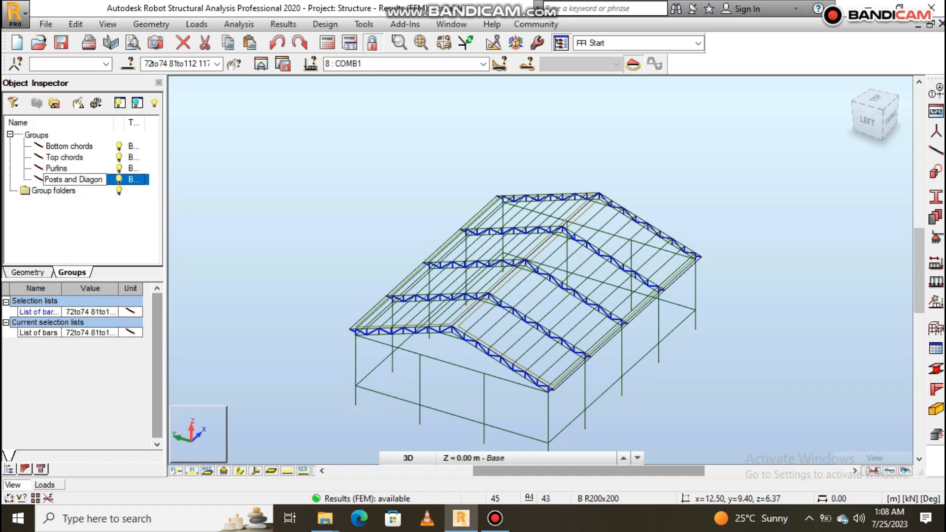
pyautogui.write('al')
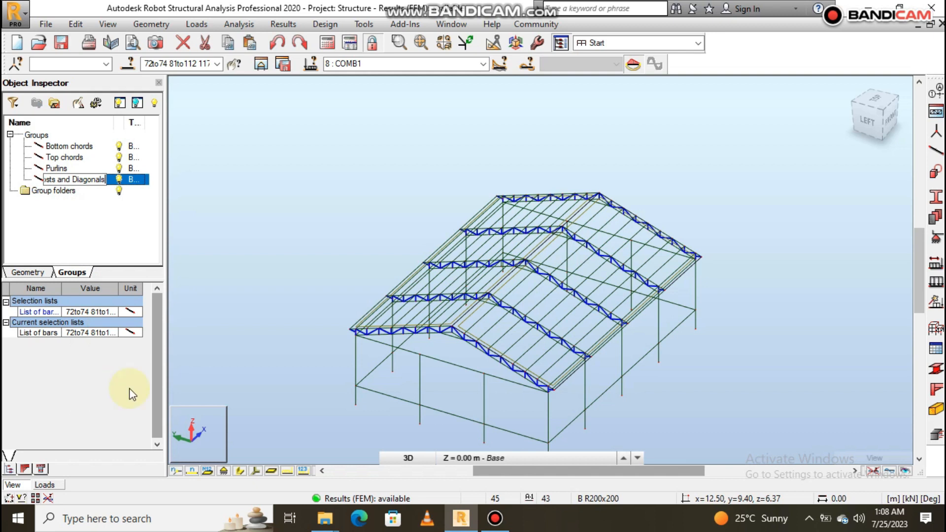
pyautogui.write('s')
pyautogui.press('Return')
pyautogui.scroll(-5, 486, 211)
pyautogui.scroll(4, 629, 249)
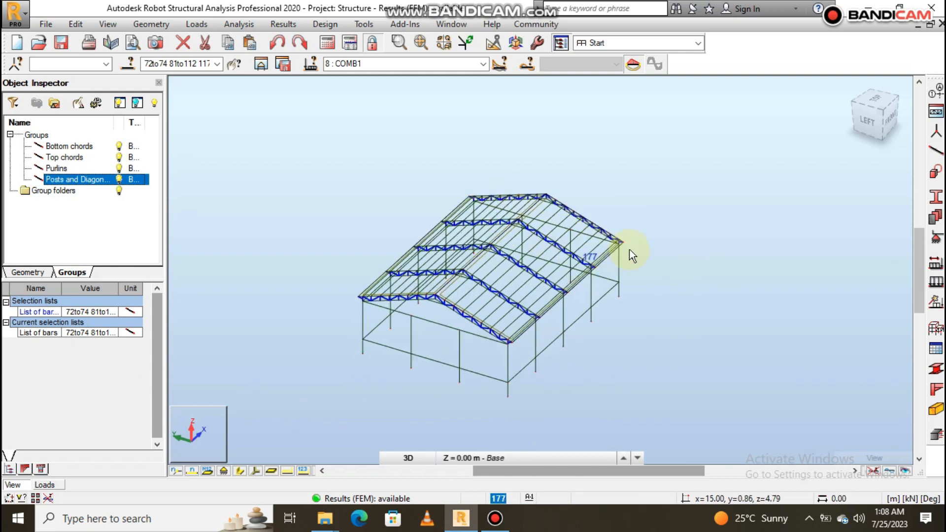
# - Clear the bar selection and save the project
pyautogui.click(677, 263)
pyautogui.click(45, 24)
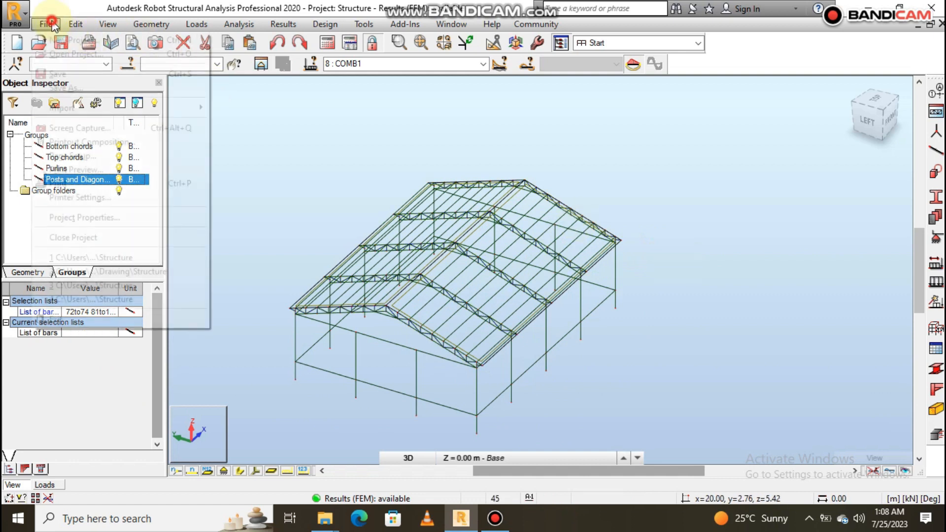
pyautogui.click(60, 73)
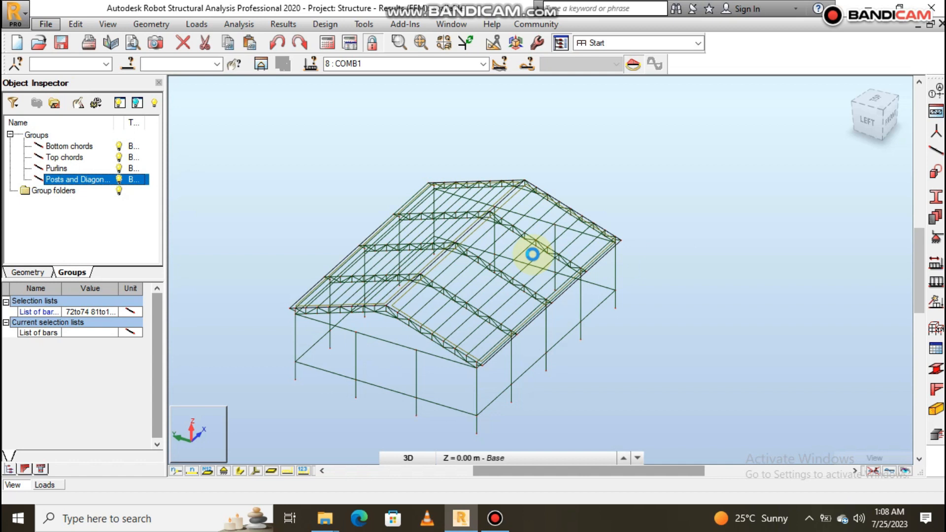
# - Run the structural calculations again for the gable-roofed frame
pyautogui.scroll(-2, 638, 257)
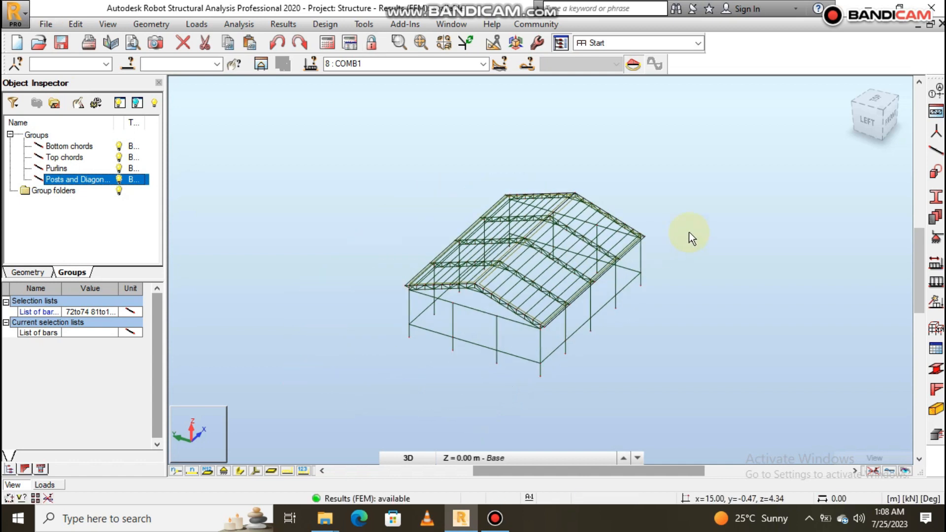
pyautogui.scroll(1, 616, 267)
pyautogui.scroll(1, 614, 270)
pyautogui.keyDown('shift'); pyautogui.moveTo(626, 305); pyautogui.dragTo(513, 291, button='right'); pyautogui.keyUp('shift')
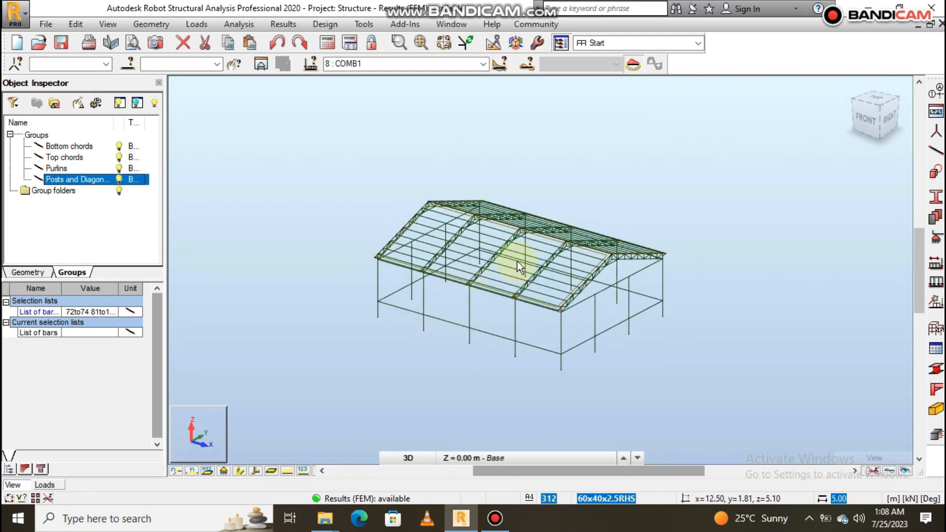
pyautogui.scroll(1, 517, 262)
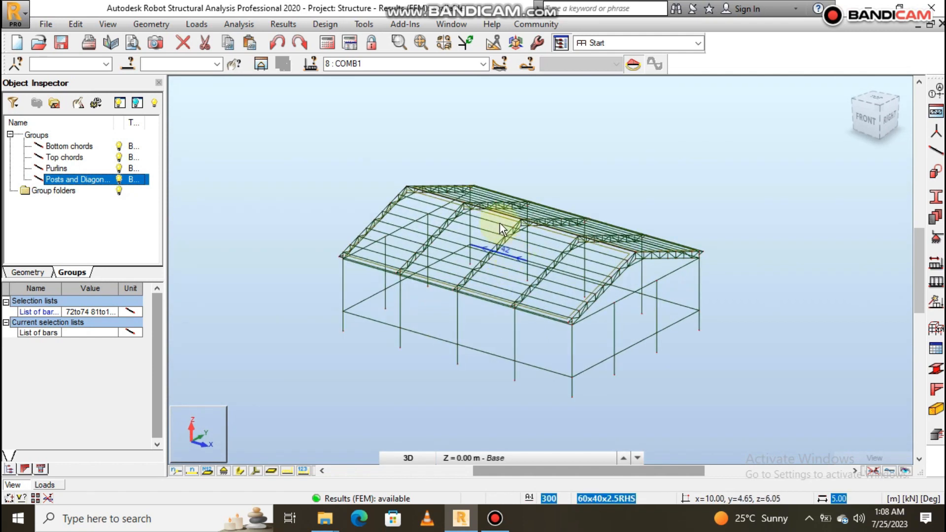
pyautogui.click(329, 48)
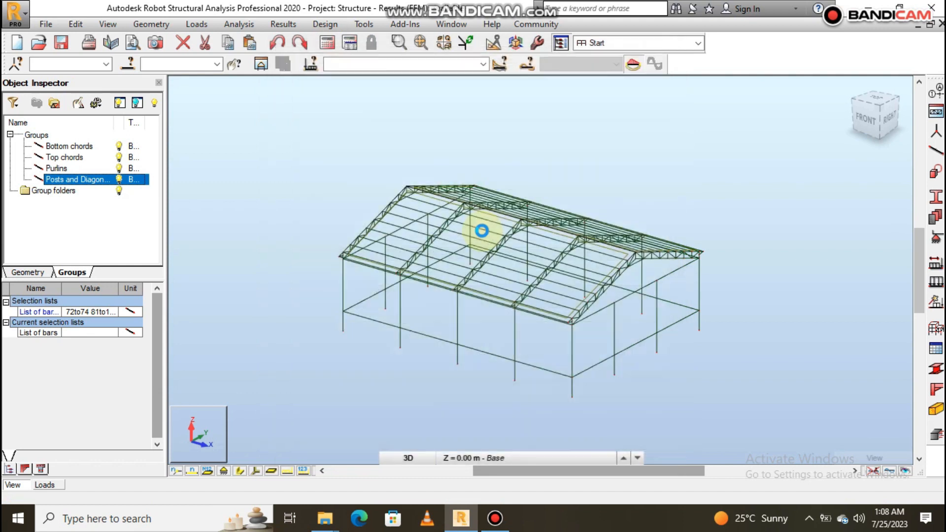
pyautogui.scroll(3, 503, 236)
pyautogui.scroll(-4, 517, 228)
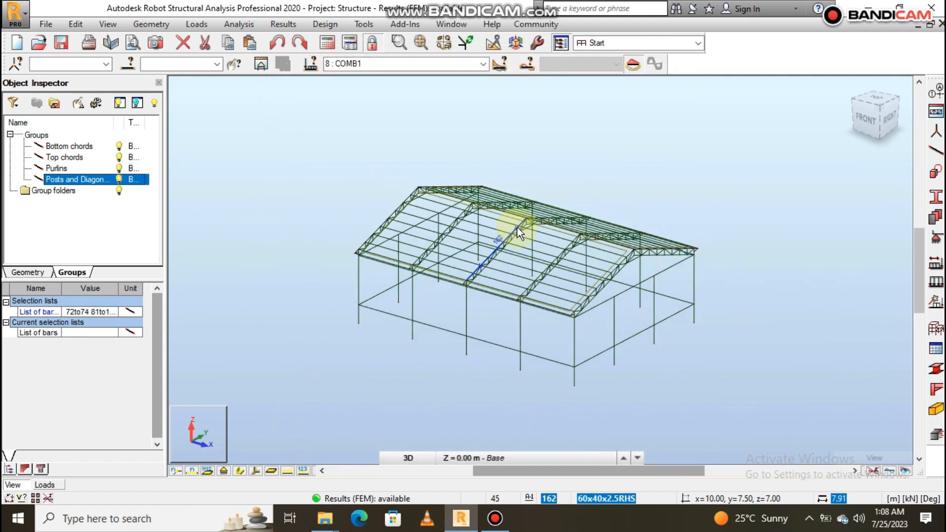